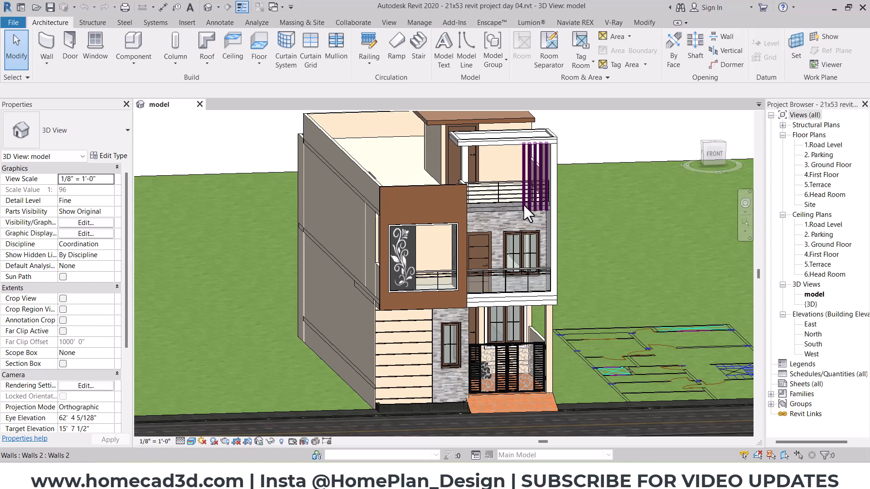
- Compare the house's front facade in the "model" 3D view with the same facade in the default {3D} view
click(705, 152)
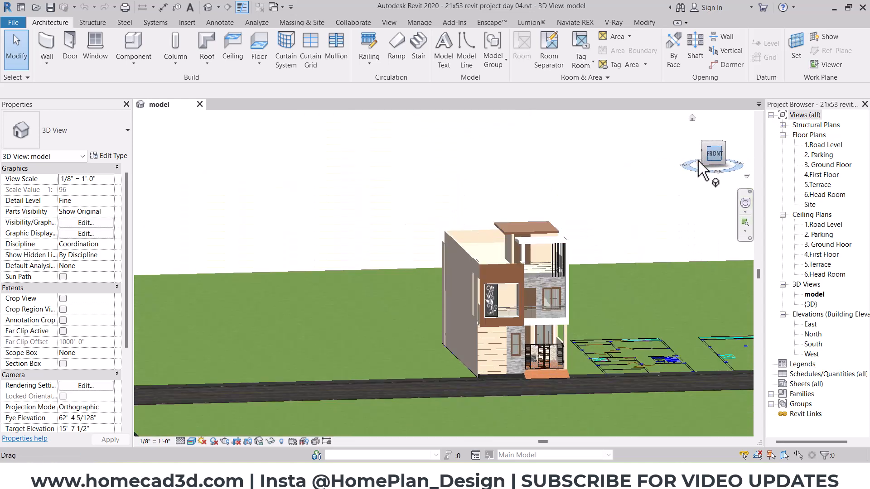
double_click(811, 304)
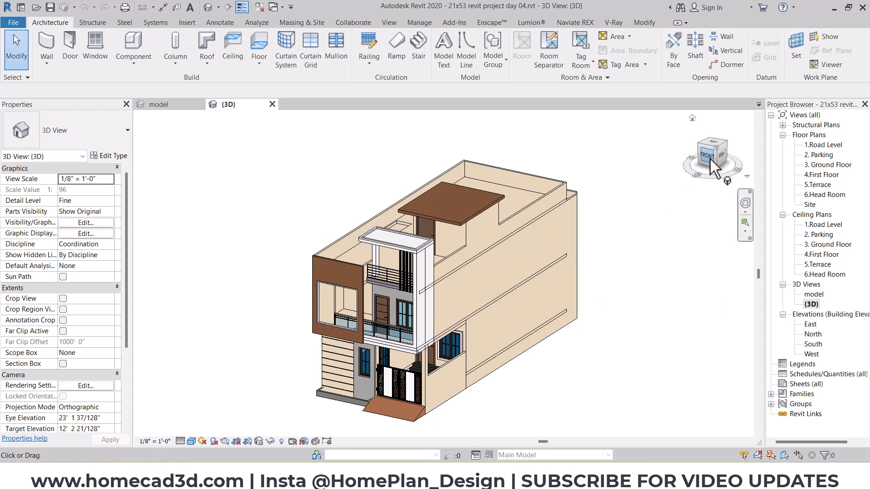
click(710, 161)
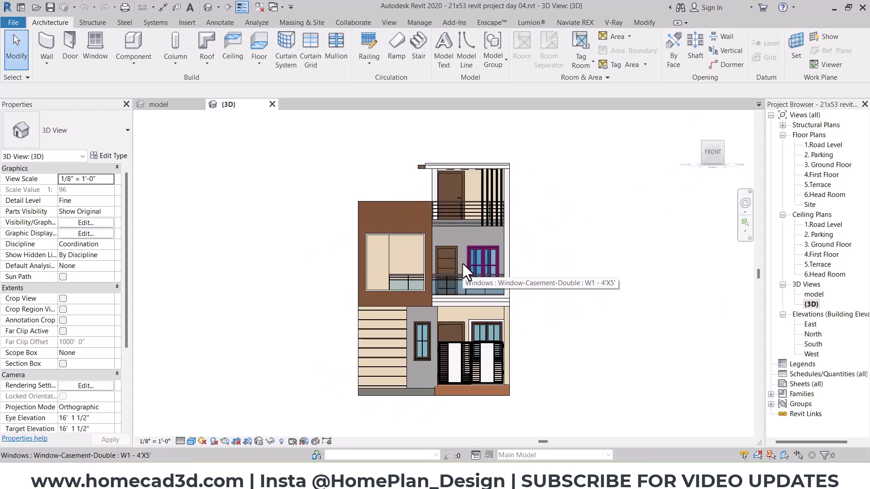
shift+middle_drag(462, 262, 599, 243)
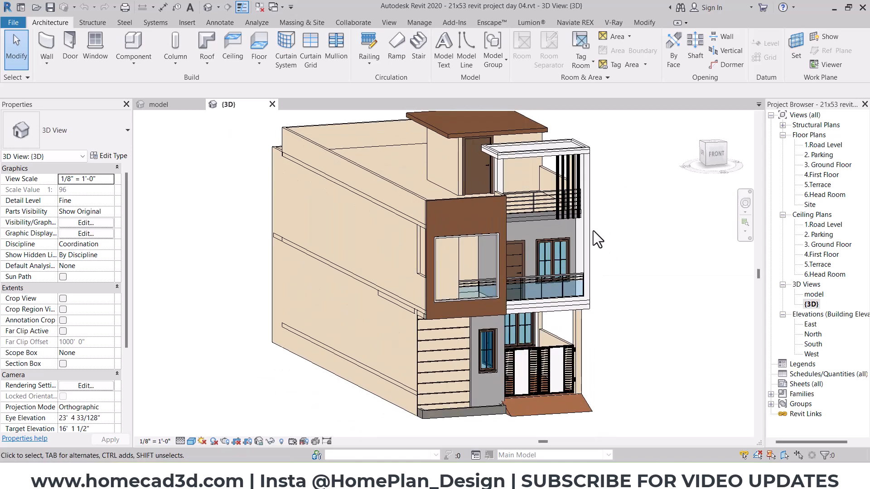
double_click(807, 295)
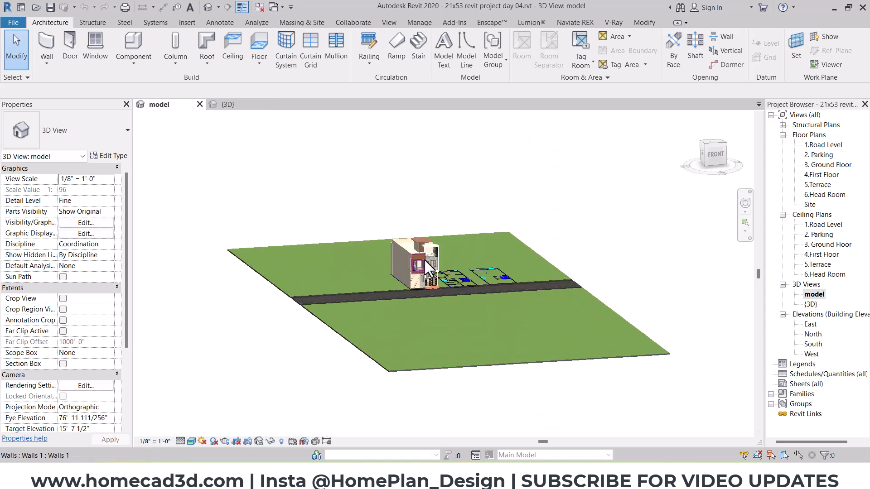
scroll(423, 258, up, 10)
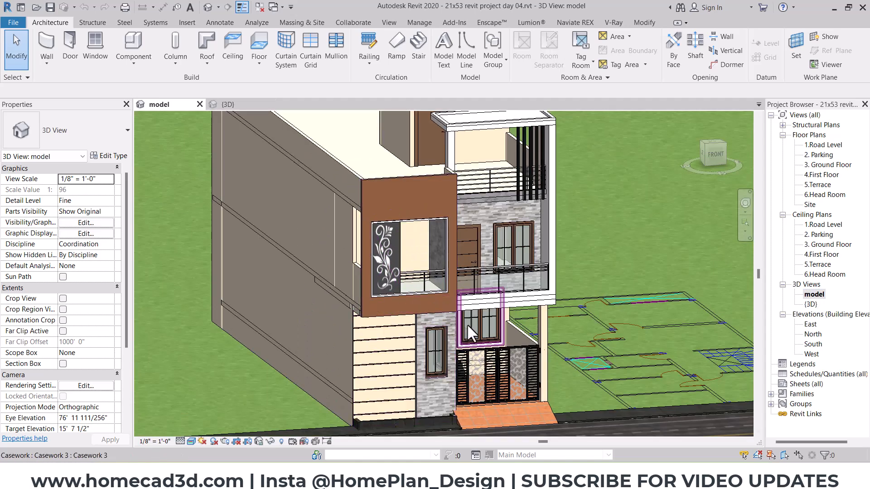
middle_drag(547, 246, 557, 311)
scroll(542, 301, up, 2)
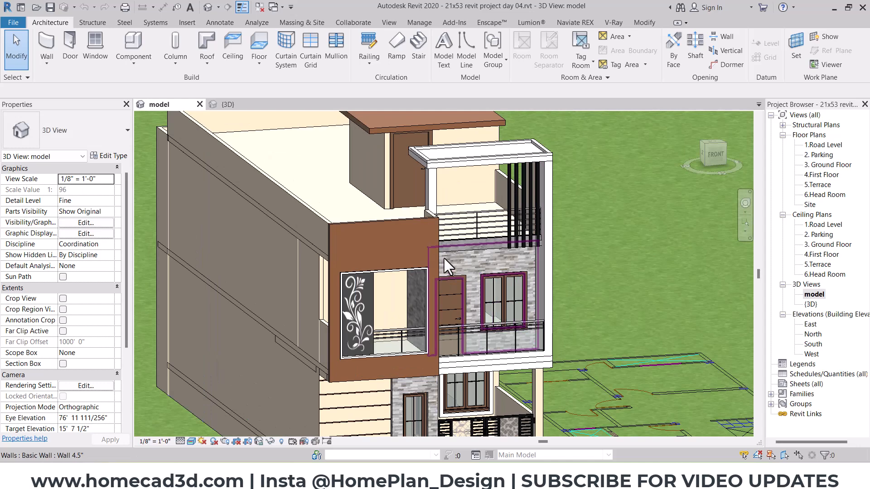
scroll(445, 259, down, 5)
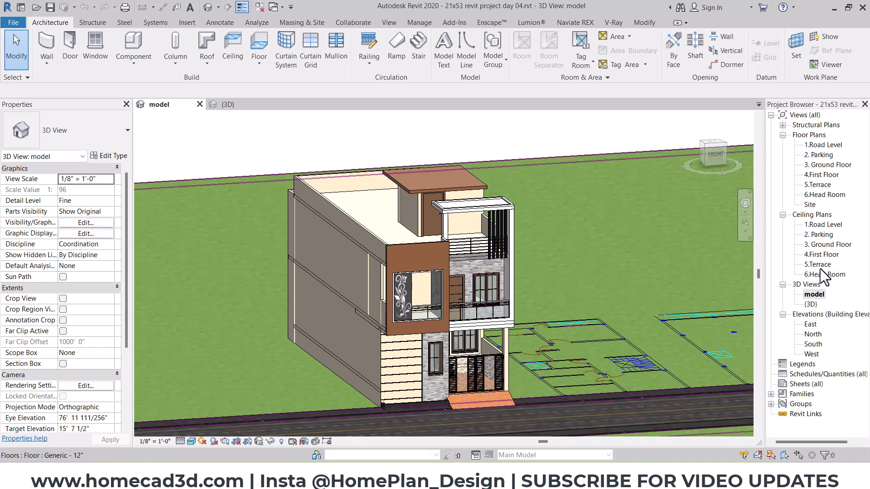
- Examine the front facade in the {3D} view, covering the lower wall panels, porch ceiling, balconies and the frame around the brown wall opening
double_click(811, 304)
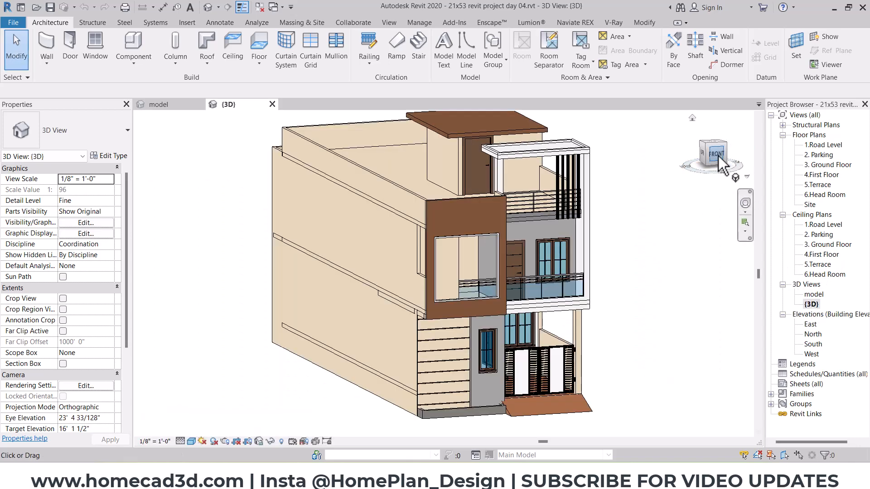
scroll(437, 347, up, 5)
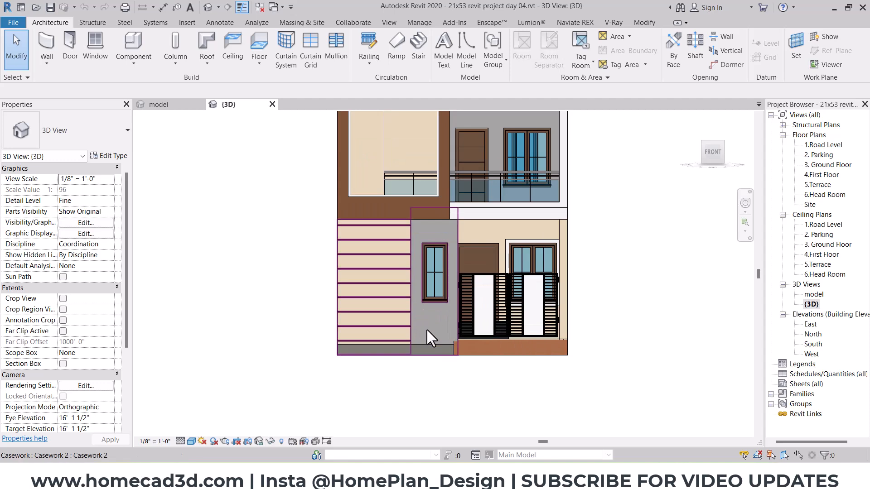
scroll(386, 290, up, 1)
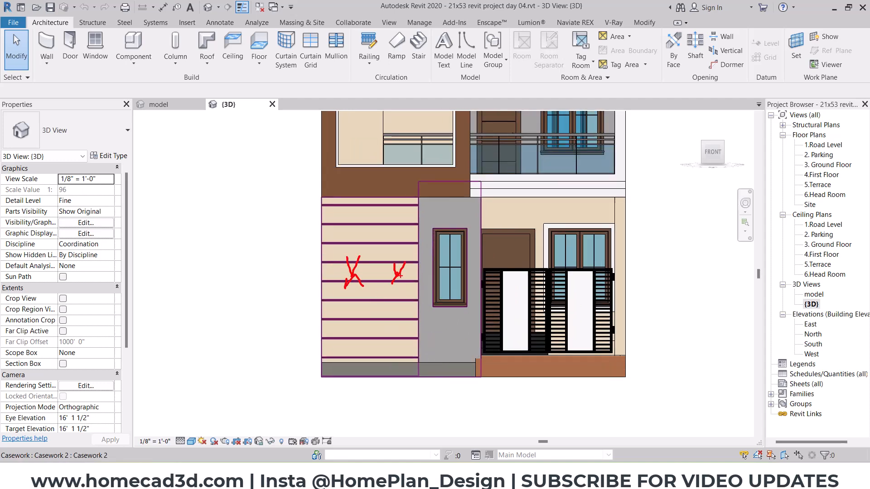
shift+middle_drag(488, 268, 568, 192)
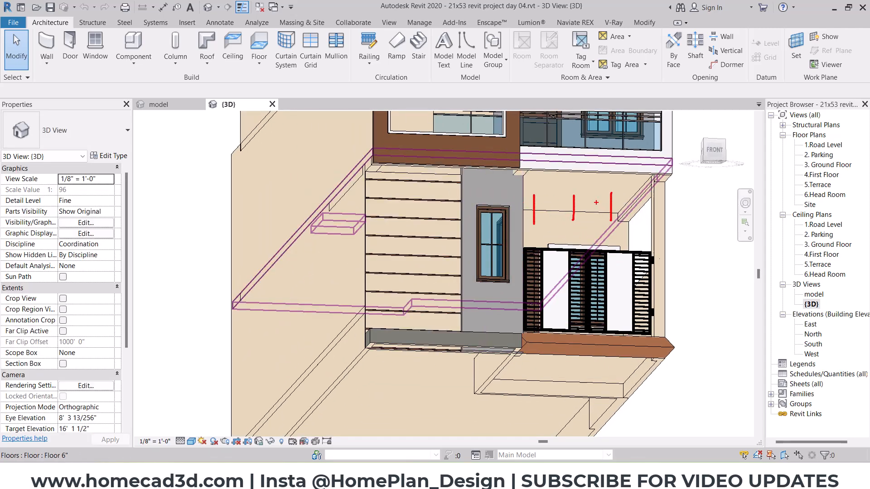
middle_drag(423, 195, 384, 344)
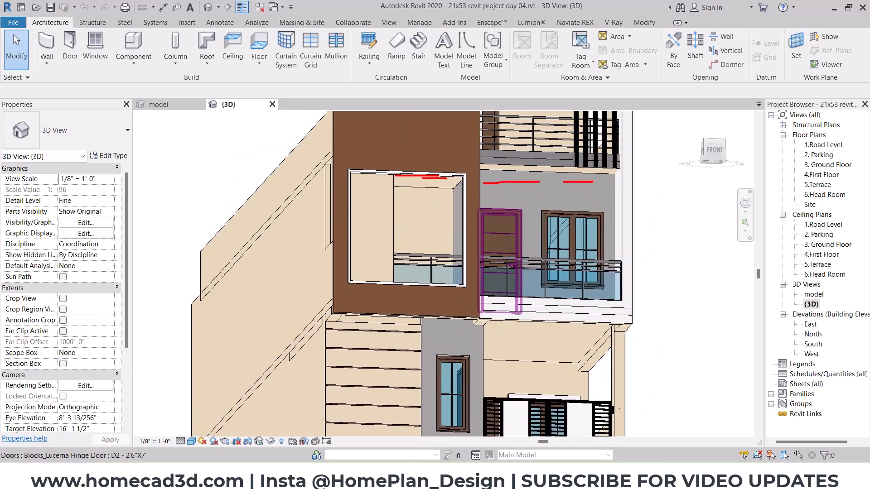
shift+middle_drag(459, 197, 476, 272)
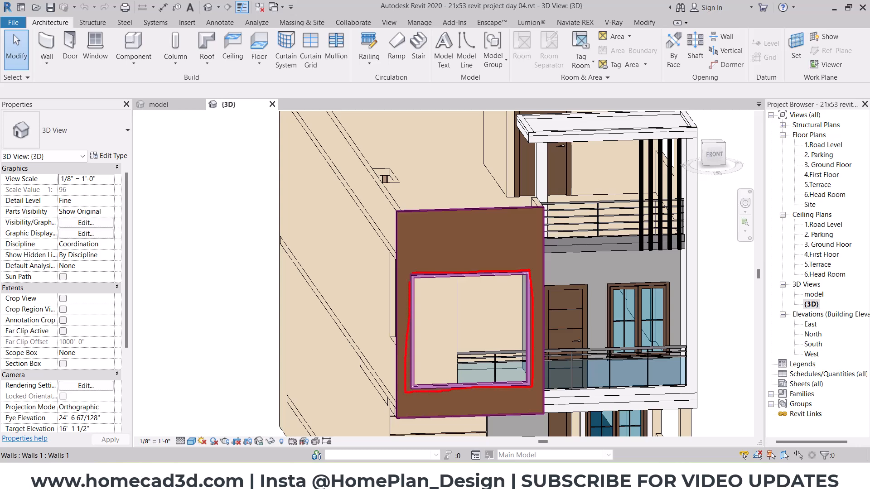
shift+middle_drag(524, 277, 616, 359)
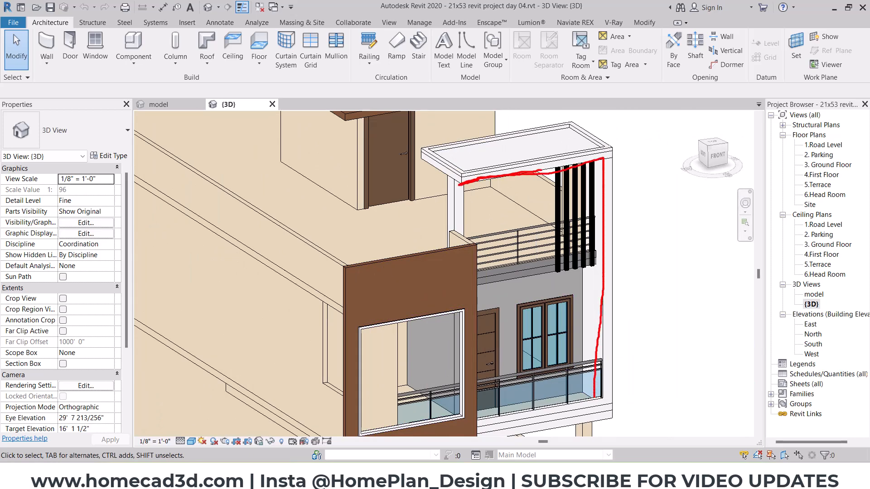
- Inspect the undersides of the terrace pergola, the head room roof and the porch slab above the gate
mouse_move(585, 367)
shift+middle_down()
mouse_move(526, 272)
mouse_move(509, 301)
mouse_move(495, 219)
mouse_move(512, 360)
mouse_move(385, 272)
shift+middle_up()
scroll(375, 256, up, 4)
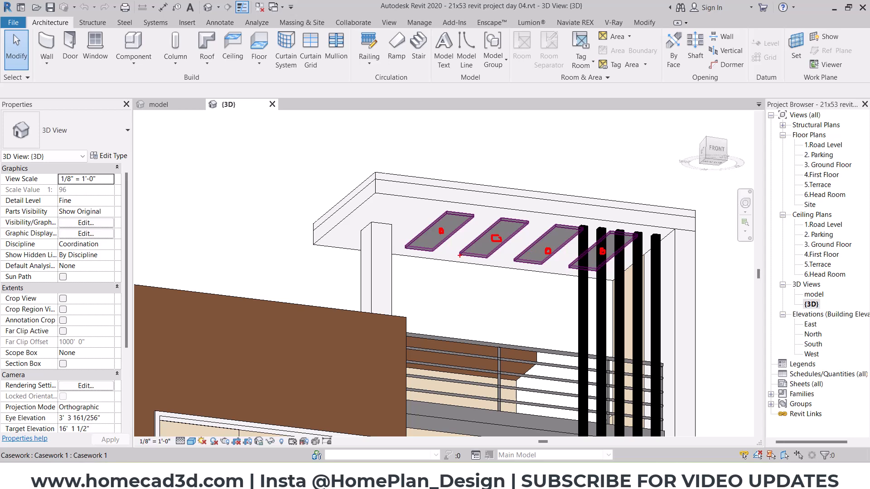
shift+middle_drag(467, 255, 367, 368)
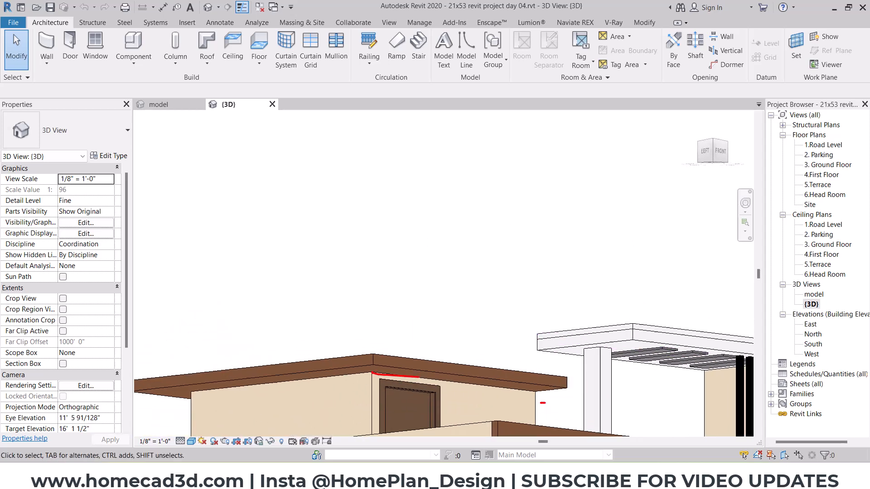
scroll(357, 332, down, 5)
shift+middle_drag(357, 332, 394, 308)
scroll(471, 401, up, 2)
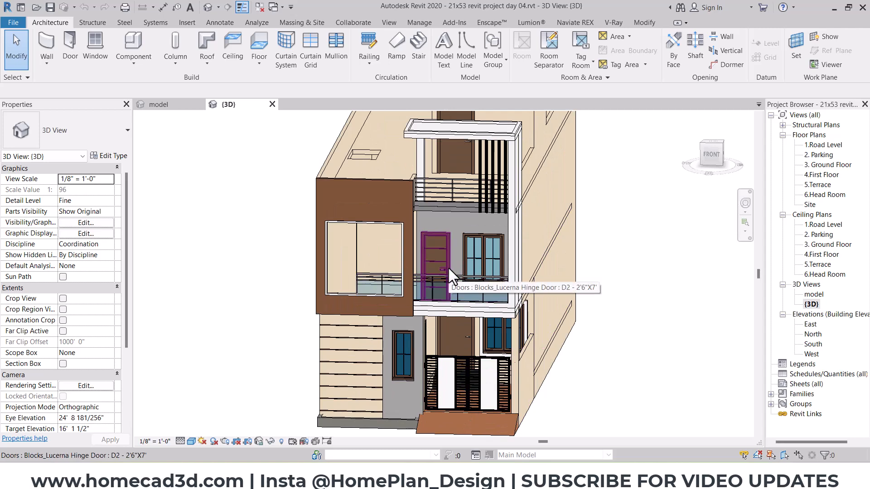
scroll(449, 269, down, 1)
shift+middle_drag(523, 314, 536, 213)
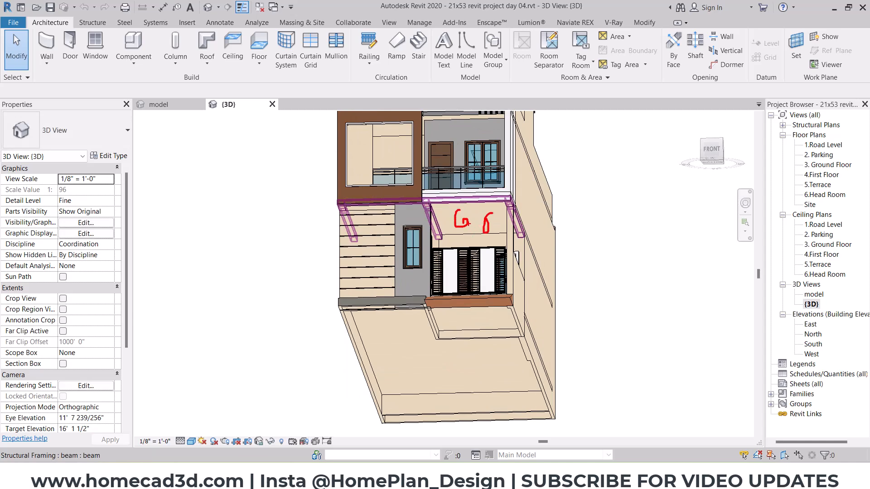
scroll(384, 228, up, 5)
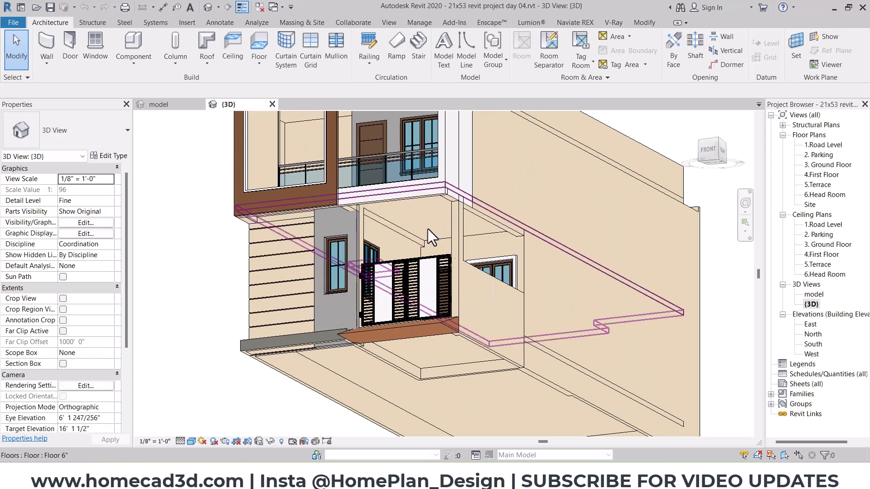
- Turn on the {3D} view's section box and raise its lower face to cut through the lowest storey
click(705, 153)
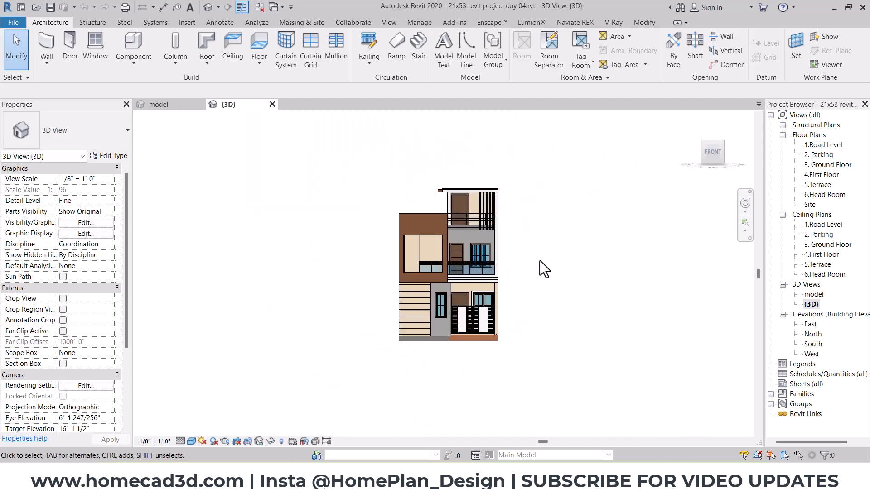
scroll(513, 256, up, 2)
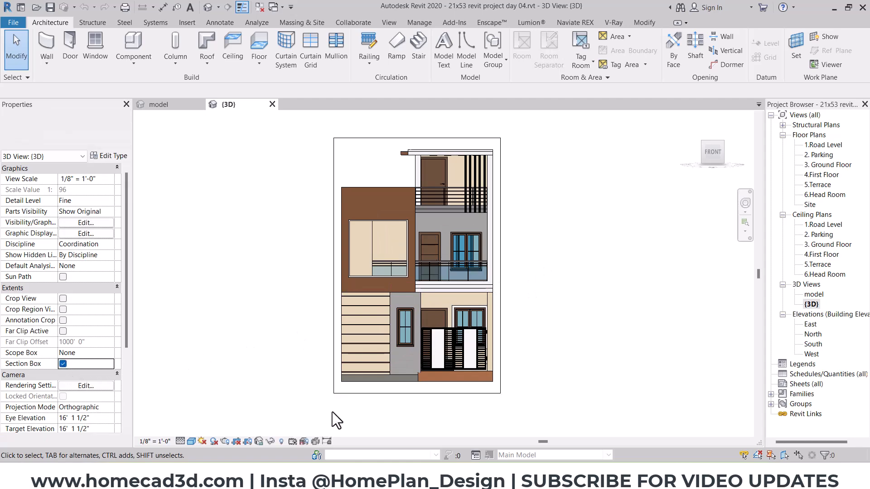
shift+middle_drag(521, 393, 526, 321)
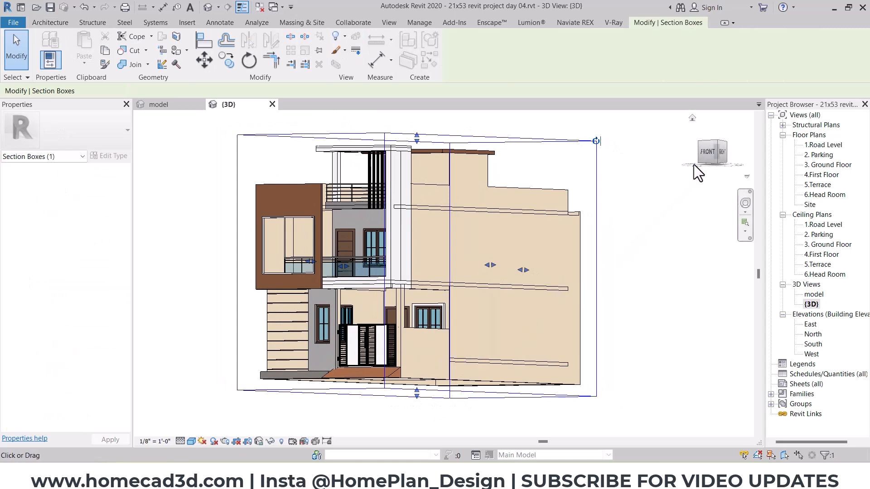
click(707, 153)
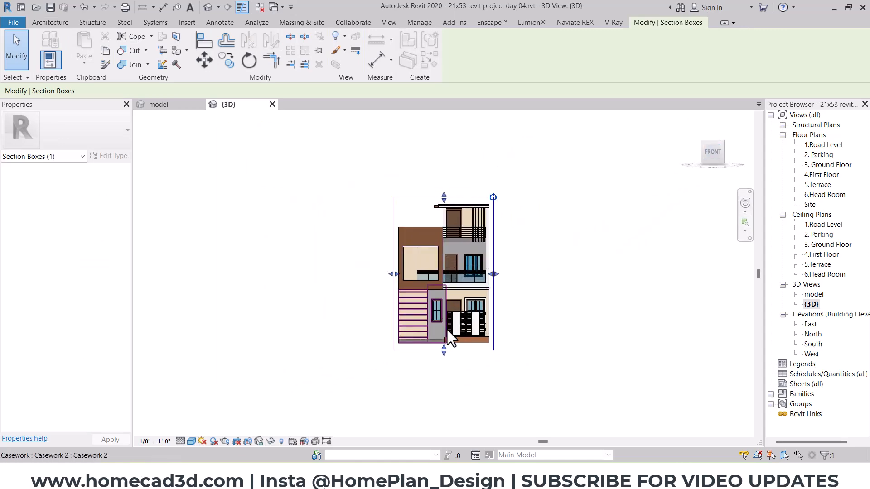
scroll(446, 328, up, 3)
drag(442, 366, 446, 284)
- Viewing the cut building from below, start a model in-place component in the Ceilings category with the default name
shift+middle_drag(496, 328, 514, 247)
click(703, 164)
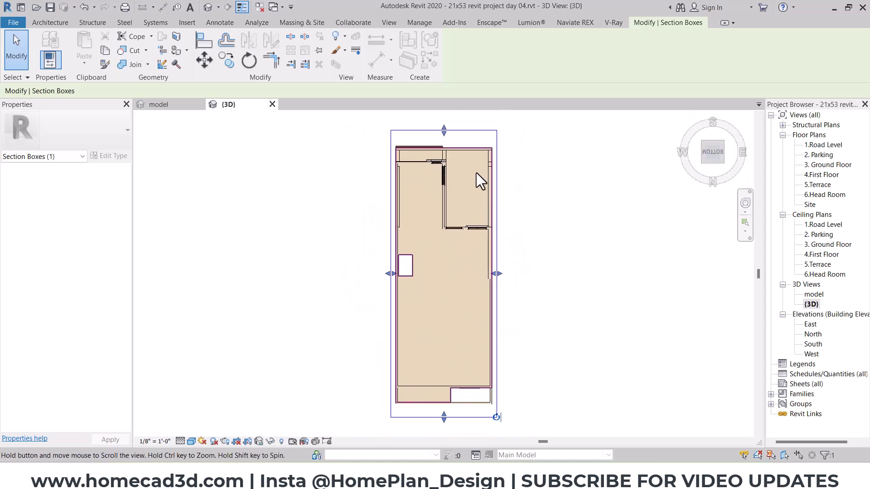
scroll(463, 217, up, 5)
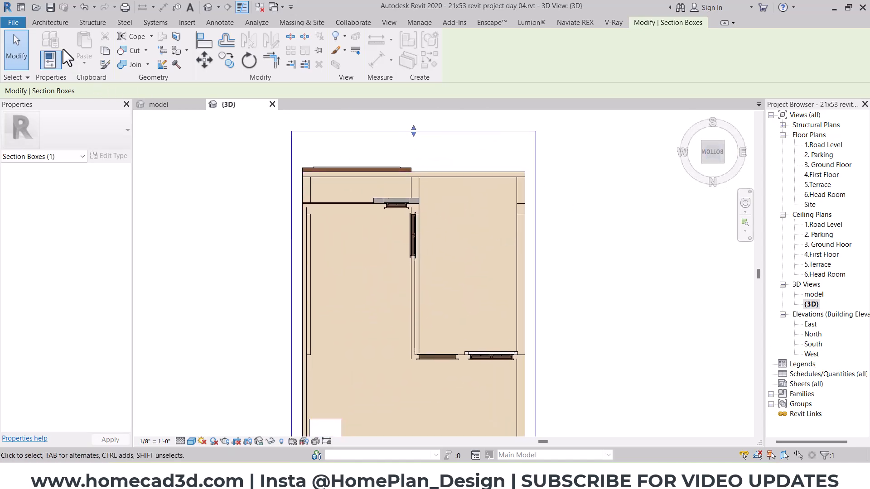
click(61, 24)
click(130, 61)
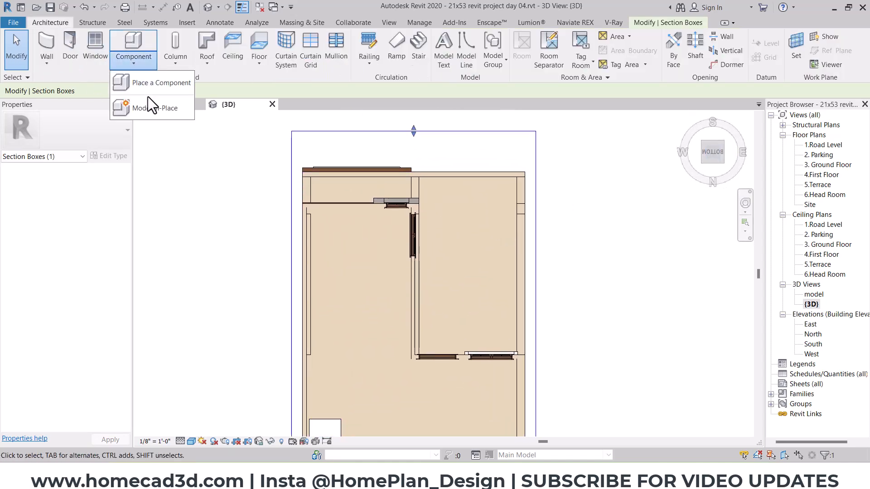
click(149, 108)
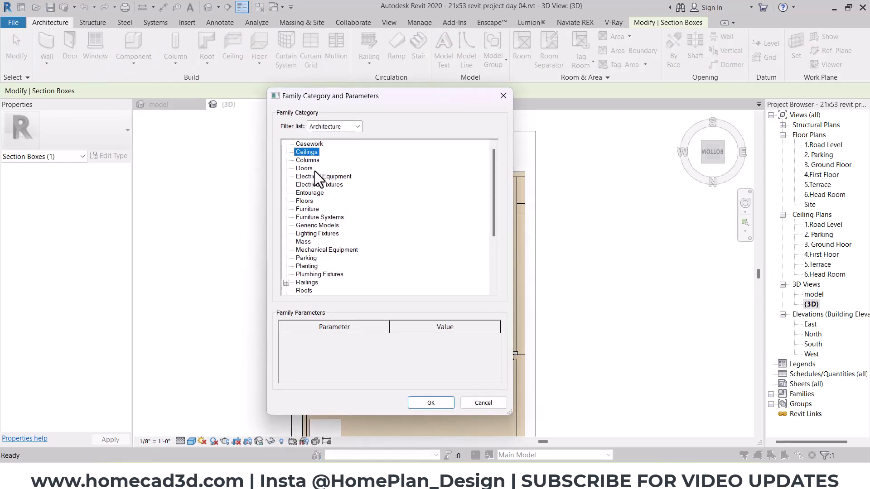
click(428, 402)
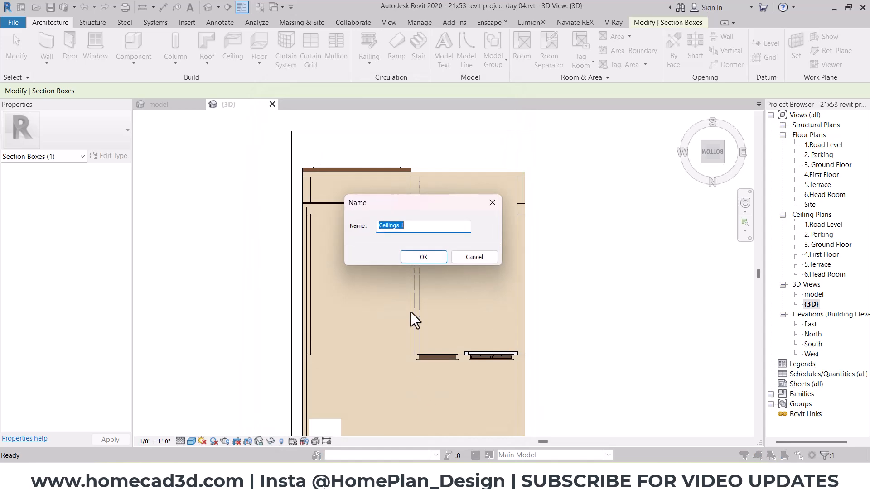
click(423, 257)
- Start an extrusion and set its work plane by picking the underside of the 6" floor slab above the lowest storey
click(98, 48)
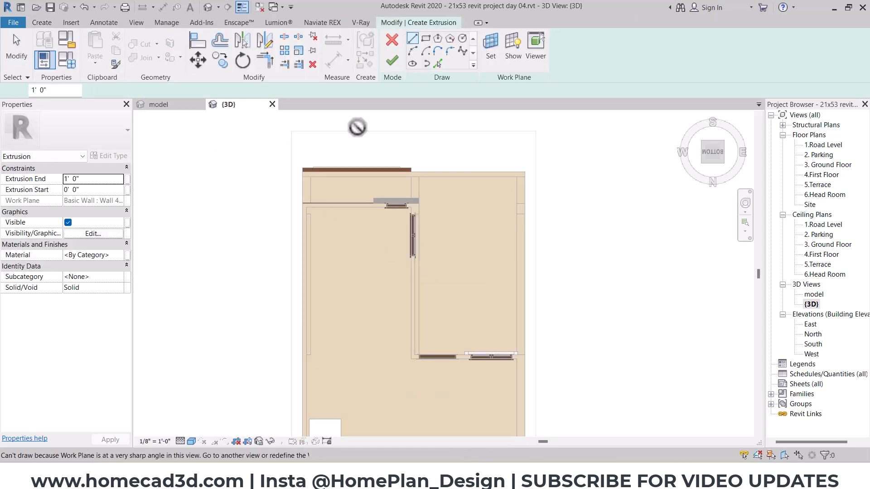
click(493, 50)
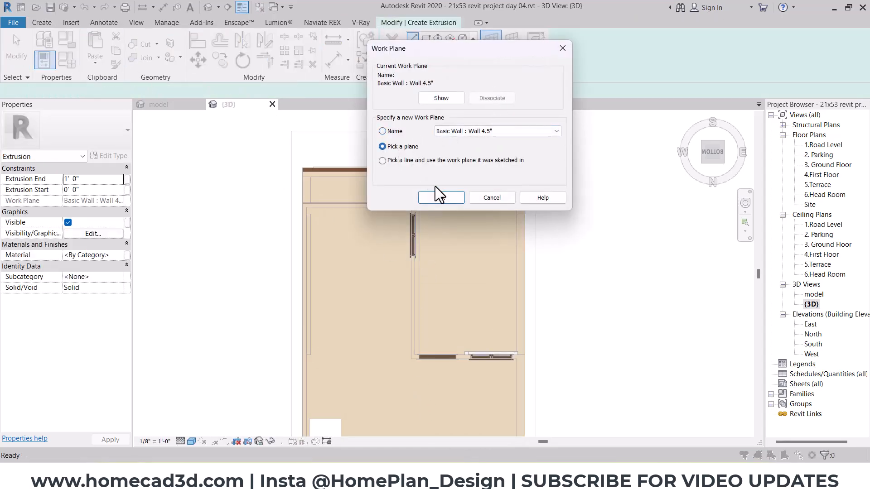
click(438, 199)
shift+middle_drag(457, 252, 347, 302)
click(347, 307)
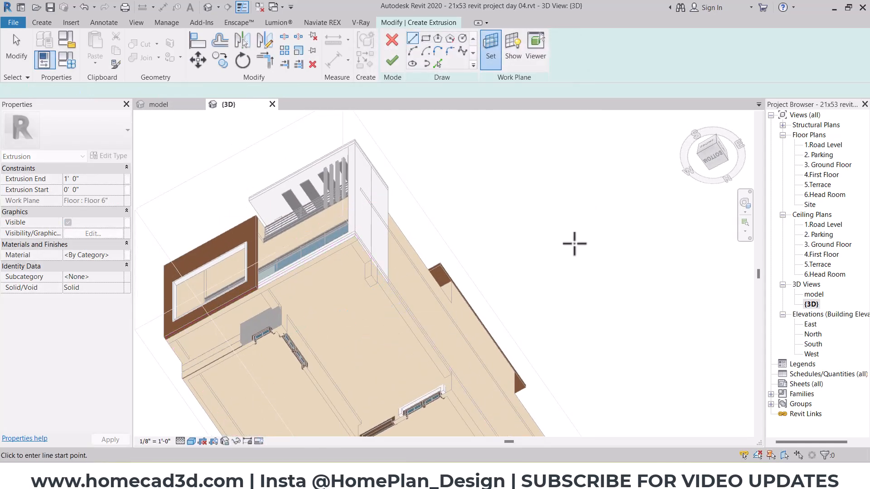
- From the bottom view, sketch a rectangle over the porch slab's underside, from the outer beam corner to the opposite corner at the door wall
click(716, 159)
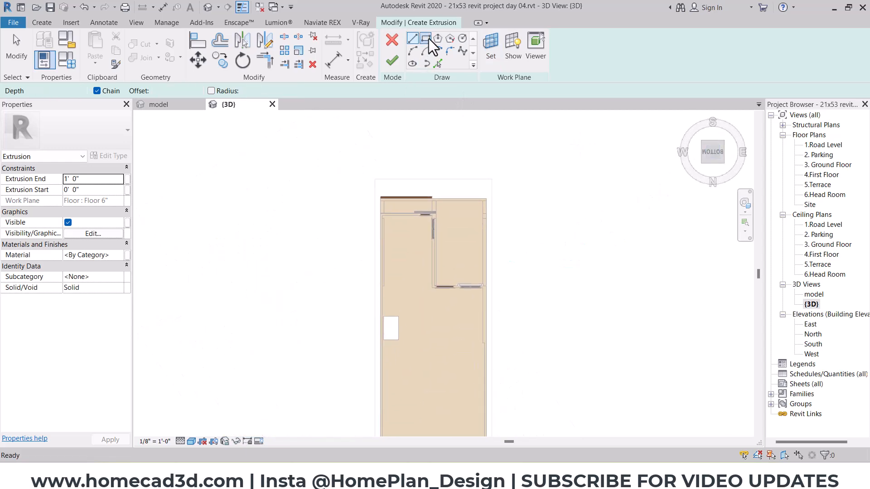
click(426, 39)
scroll(498, 132, up, 5)
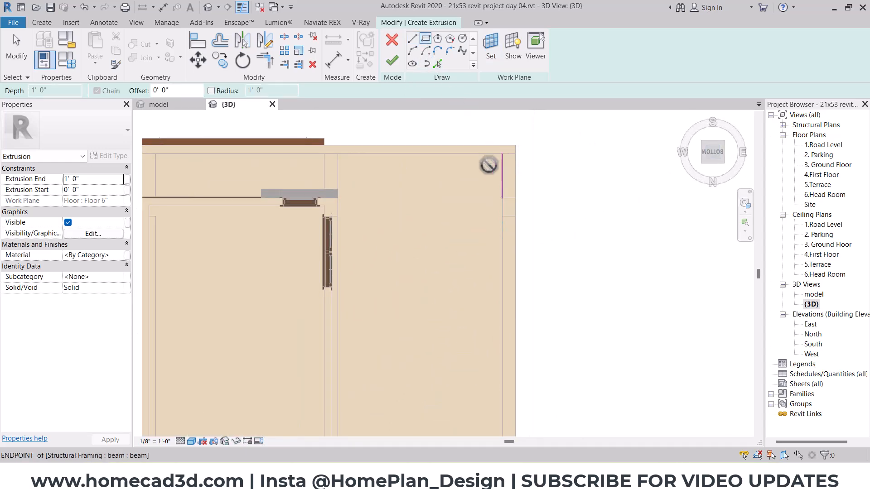
click(498, 156)
scroll(498, 155, down, 3)
scroll(379, 350, up, 5)
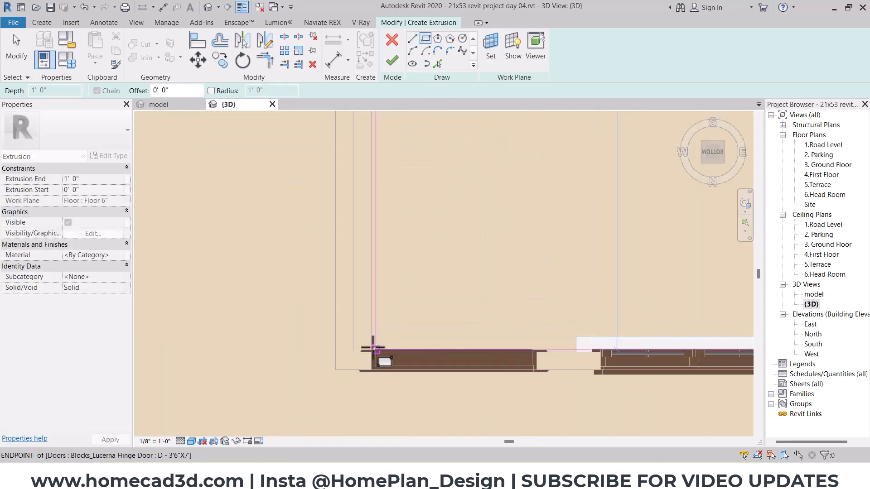
scroll(373, 349, up, 4)
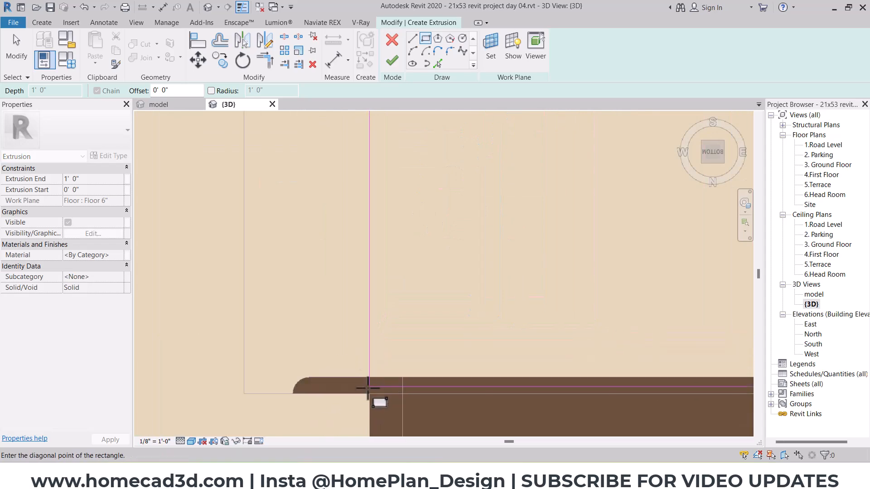
click(368, 388)
key(Escape)
key(Escape)
scroll(345, 325, down, 4)
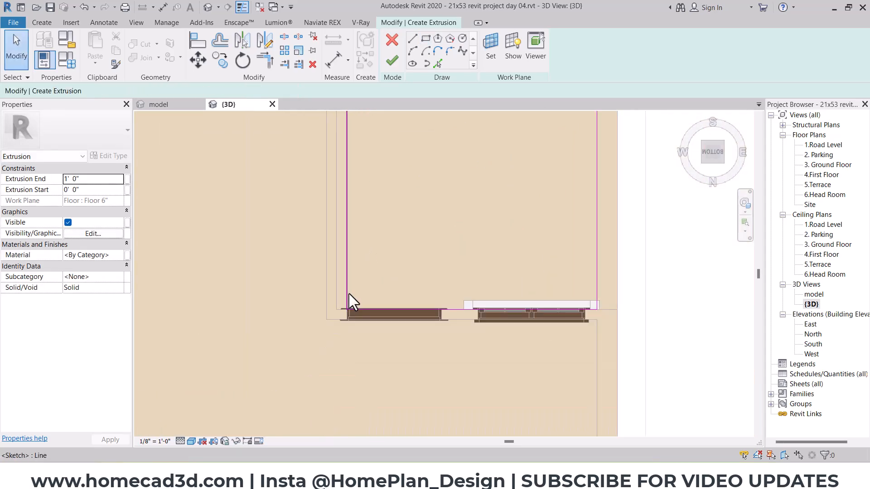
scroll(351, 301, down, 3)
mouse_move(427, 258)
shift+middle_down()
mouse_move(369, 349)
mouse_move(369, 295)
shift+middle_up()
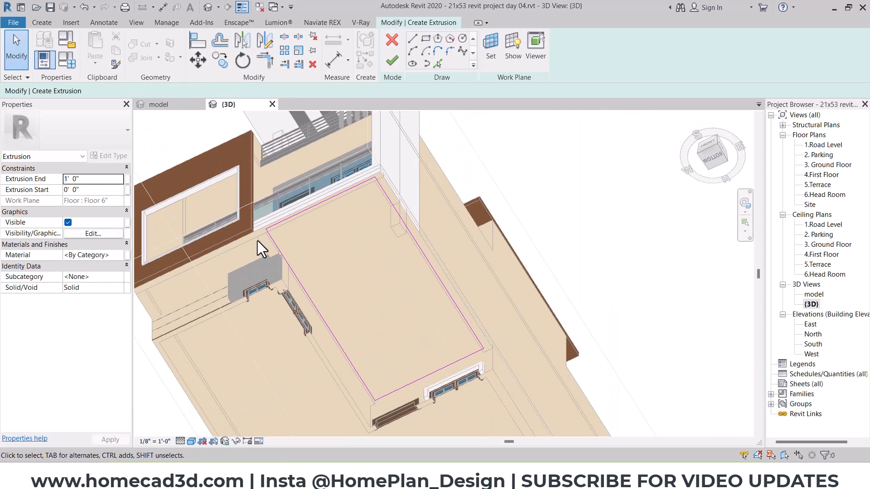
- Sketch a second rectangle over the narrow front strip behind the brown frame, between the beam edges, and finish the extrusion
click(707, 163)
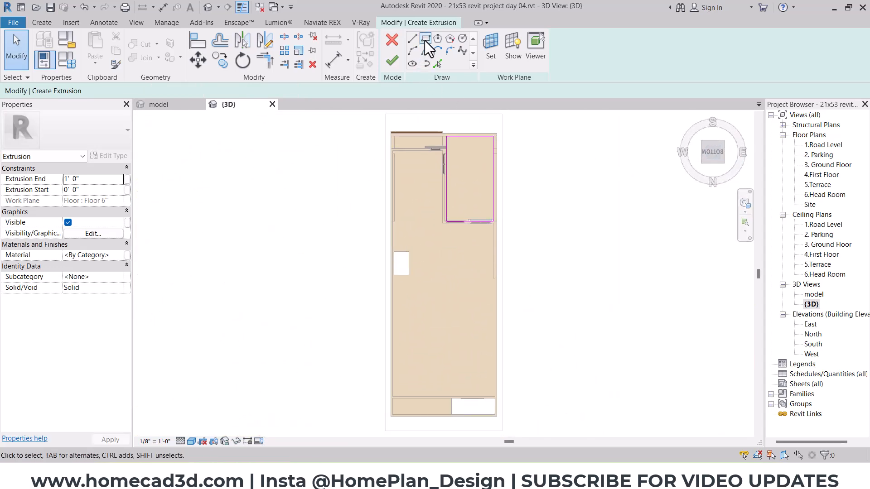
click(425, 39)
scroll(414, 135, up, 6)
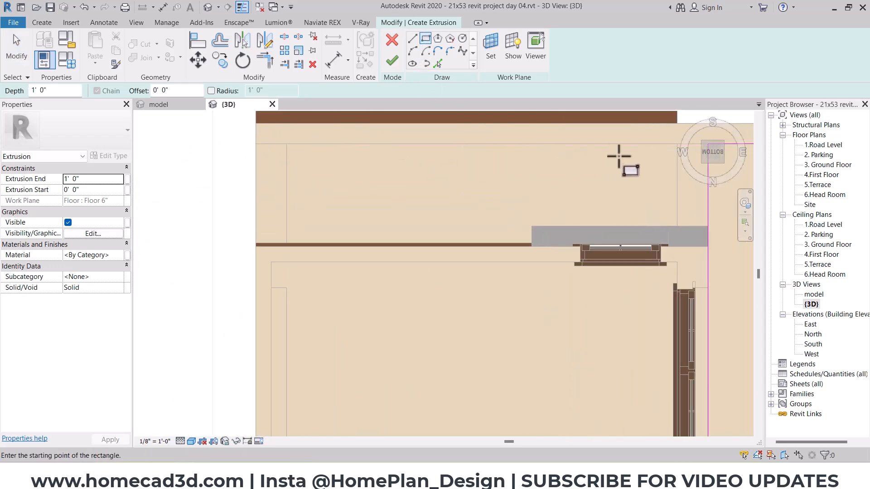
middle_drag(619, 156, 574, 164)
click(632, 152)
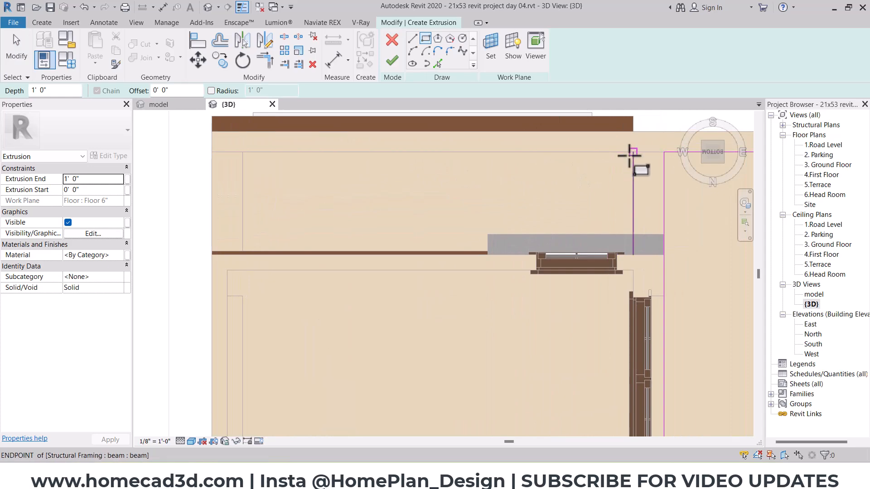
click(242, 255)
scroll(402, 240, down, 5)
key(Escape)
key(Escape)
mouse_move(402, 241)
shift+middle_down()
mouse_move(381, 320)
mouse_move(457, 254)
shift+middle_up()
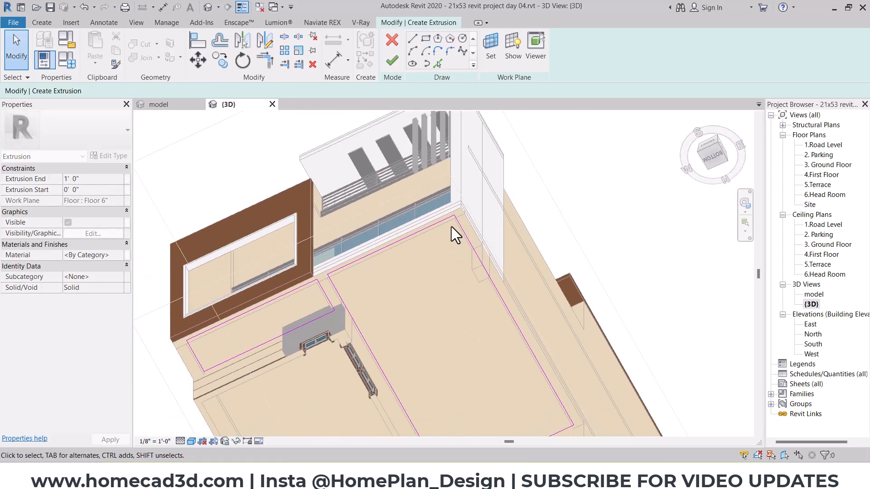
click(391, 62)
shift+middle_drag(490, 221, 448, 297)
scroll(422, 298, up, 3)
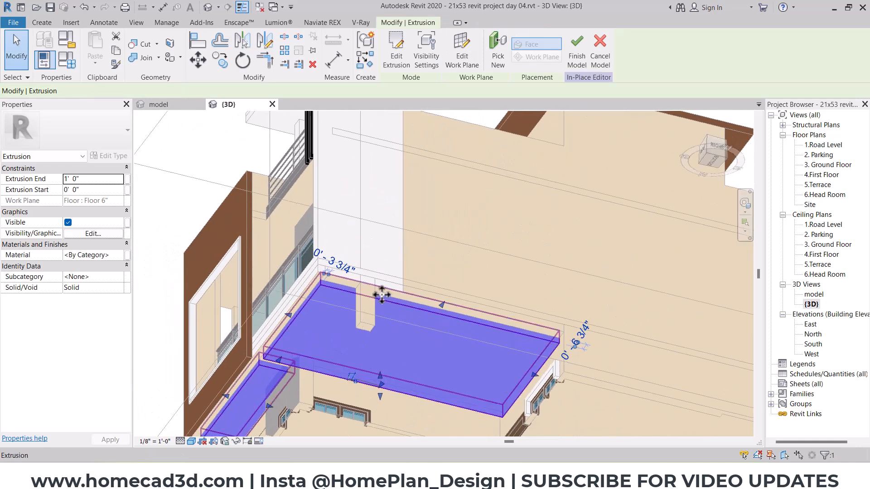
scroll(391, 299, up, 5)
key(Escape)
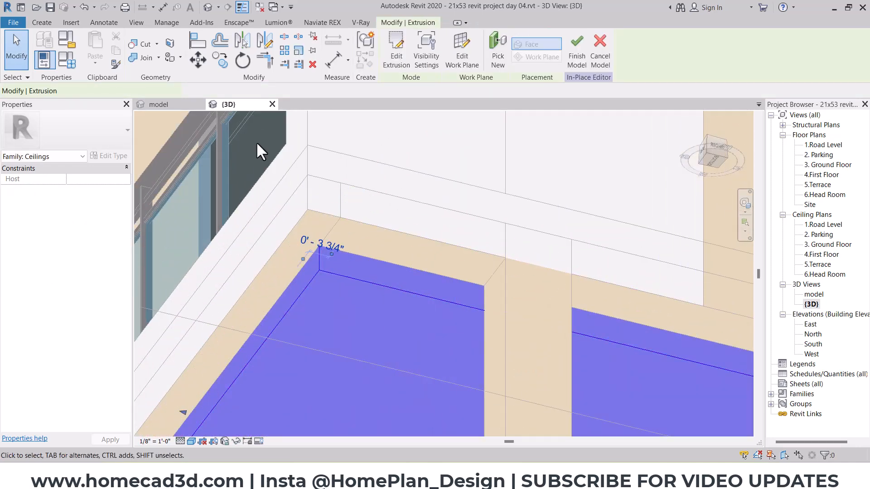
click(198, 41)
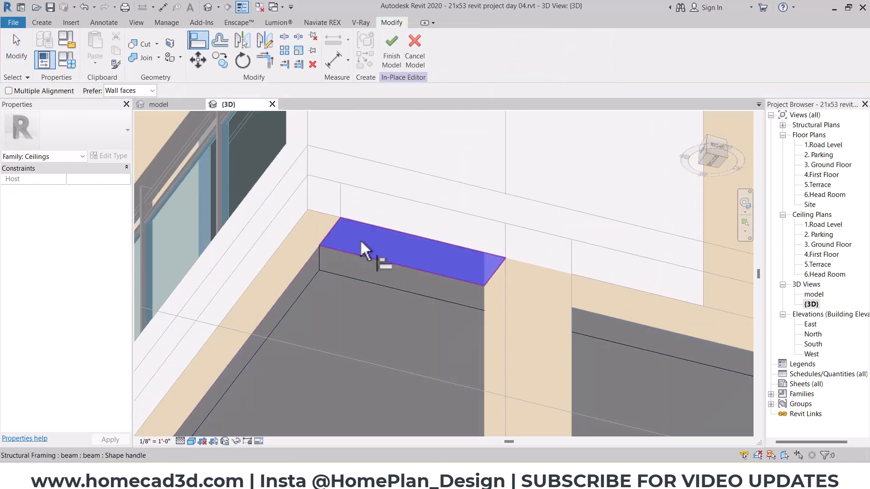
scroll(362, 252, down, 5)
key(Escape)
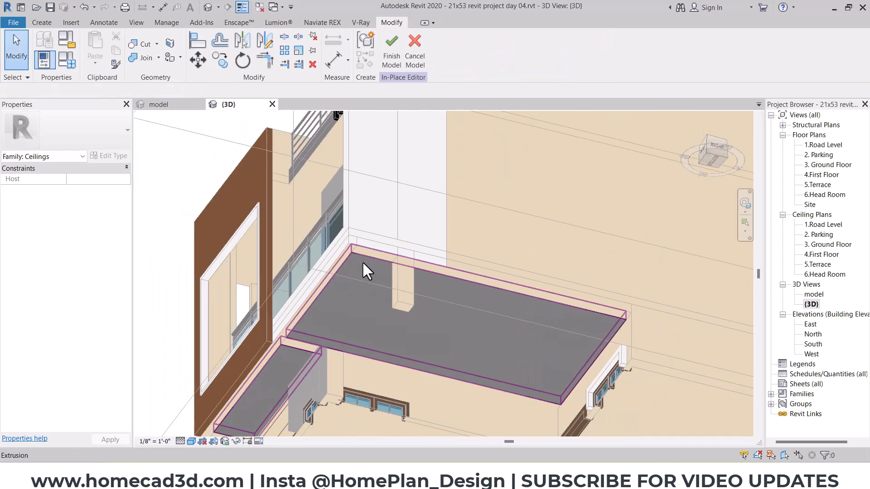
- Set the ceiling extrusion's end to 0' 7" and assign it the material 04 cream paint
scroll(363, 258, down, 3)
click(459, 283)
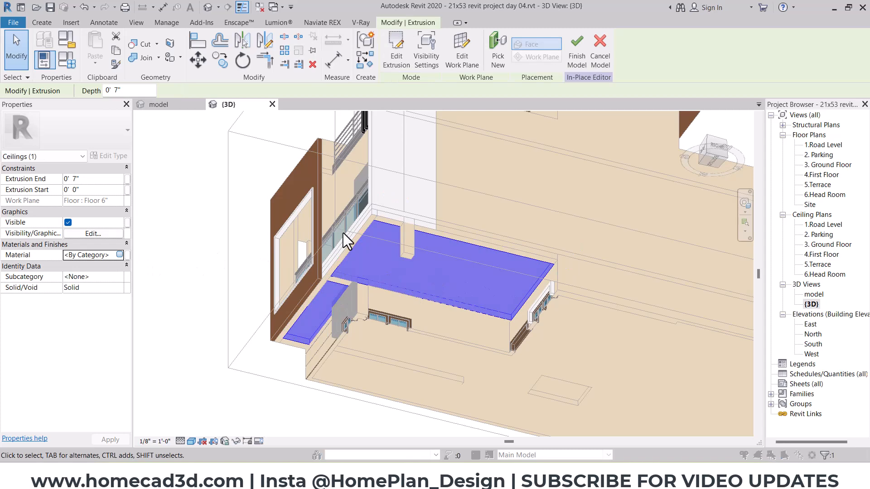
key(m)
key(a)
key(t)
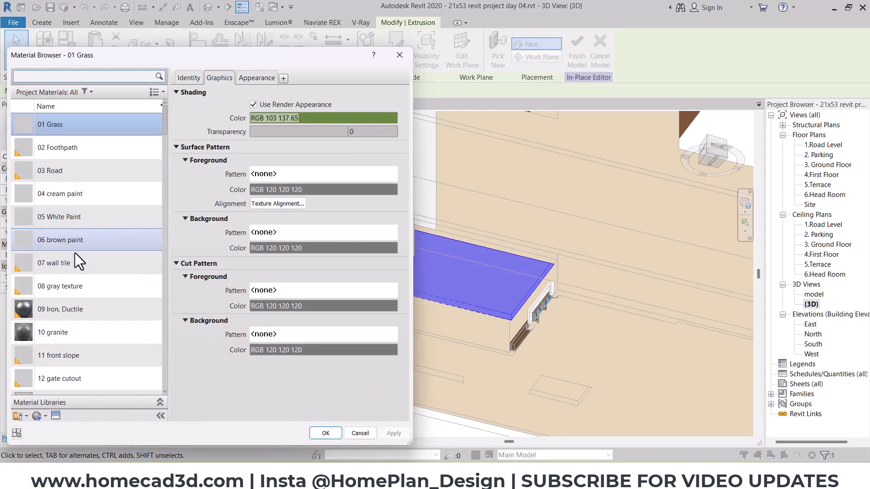
click(77, 195)
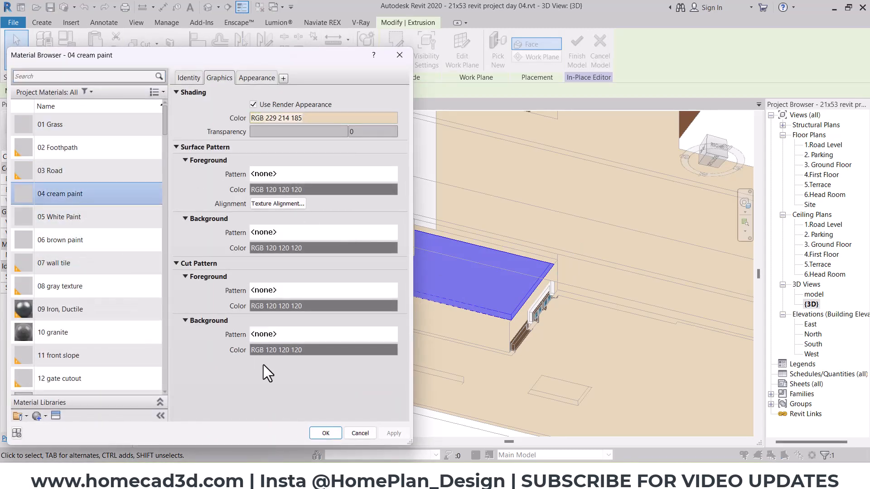
click(323, 433)
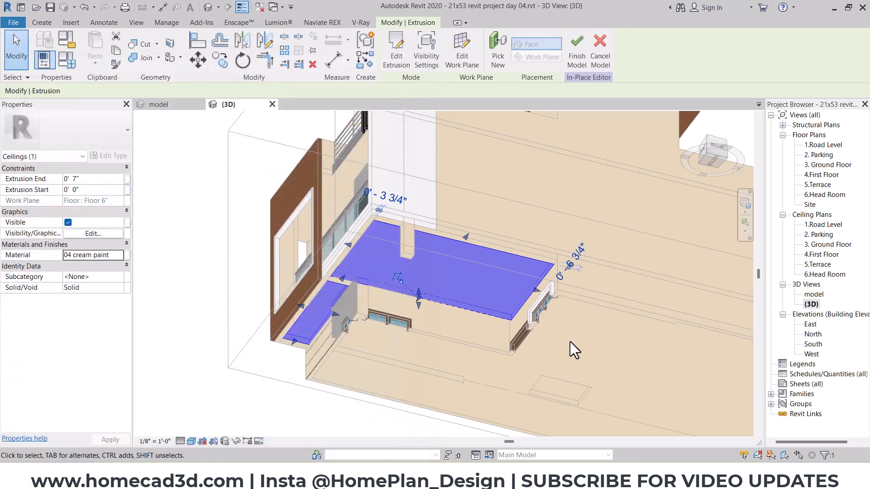
- From the bottom view, start another extrusion and pick the underside of the porch ceiling as its work plane
click(711, 160)
key(Escape)
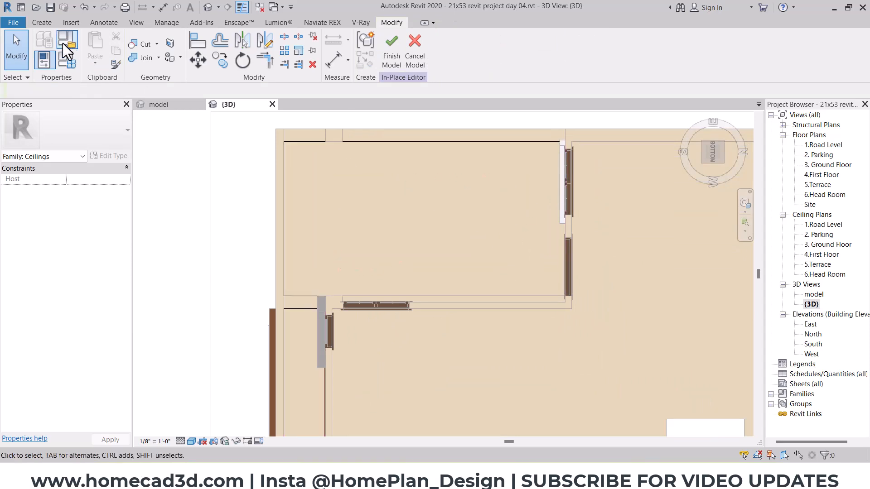
click(41, 22)
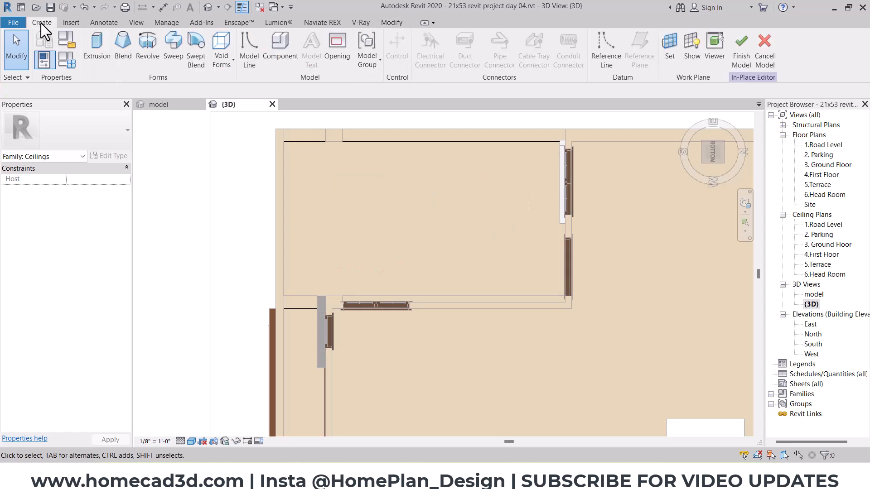
click(93, 45)
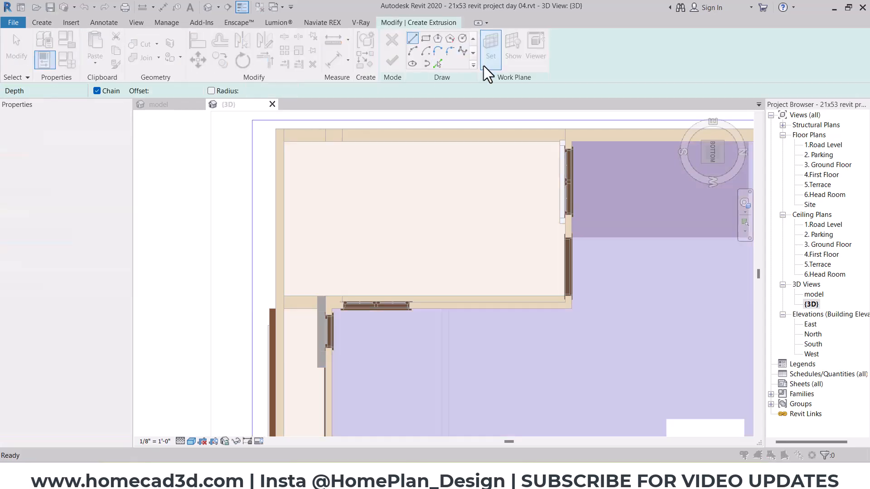
click(487, 54)
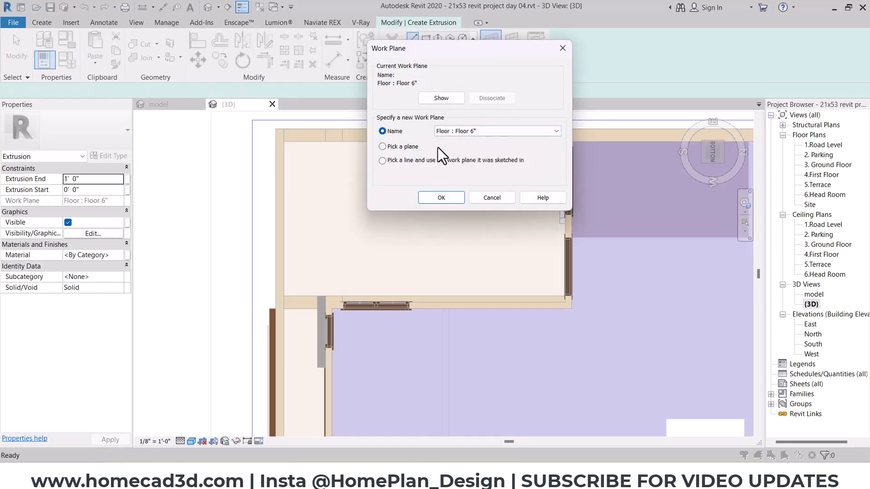
click(402, 148)
click(453, 197)
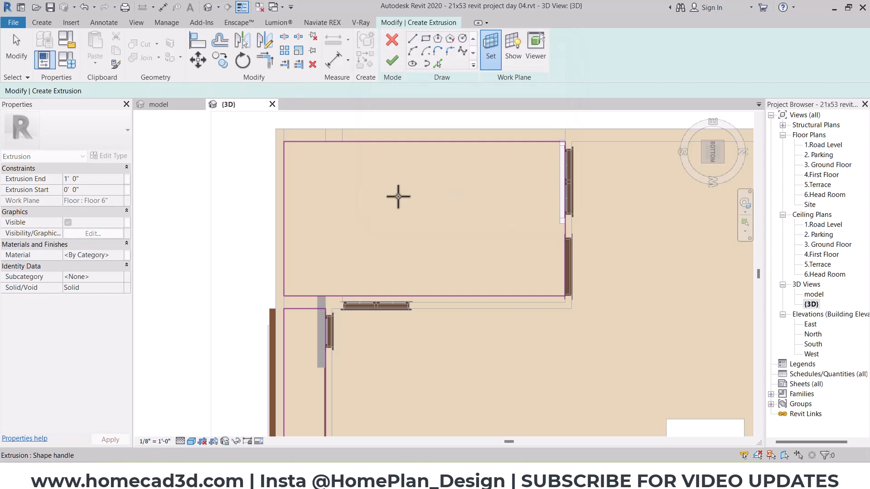
click(402, 206)
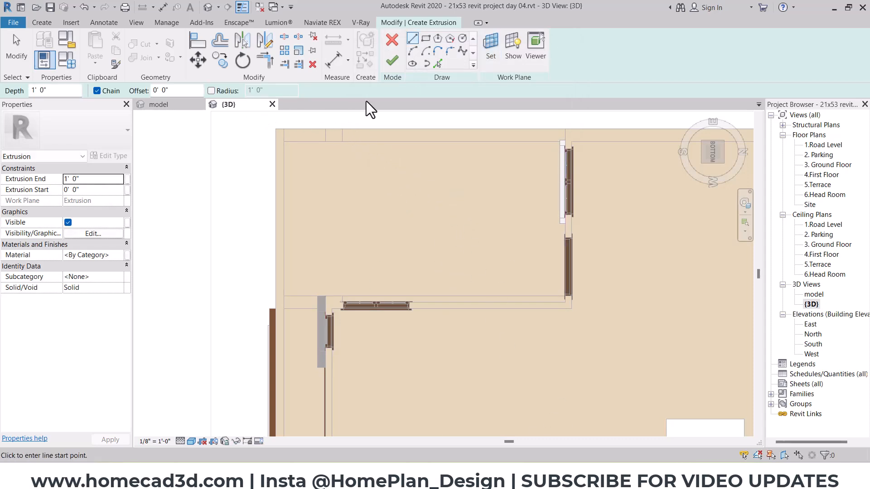
- Sketch a rectangle inside the porch ceiling, offset 2' inward from its edges
click(425, 38)
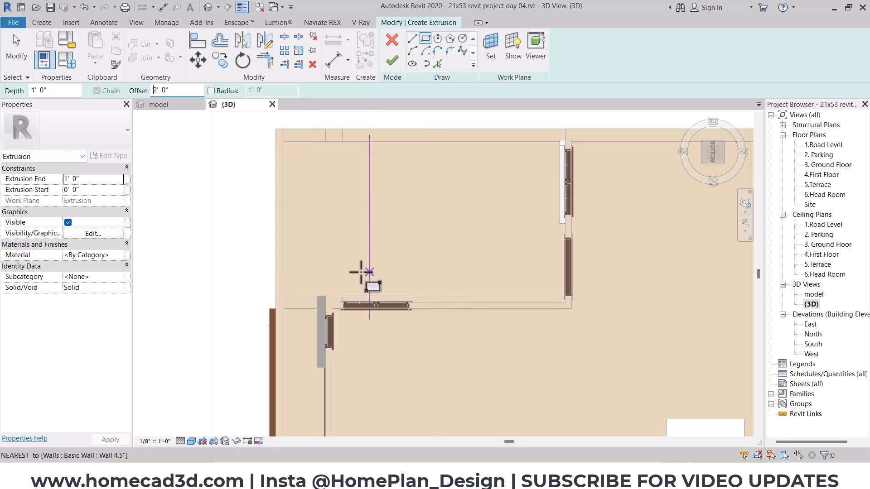
scroll(363, 274, up, 2)
click(309, 308)
scroll(543, 248, down, 3)
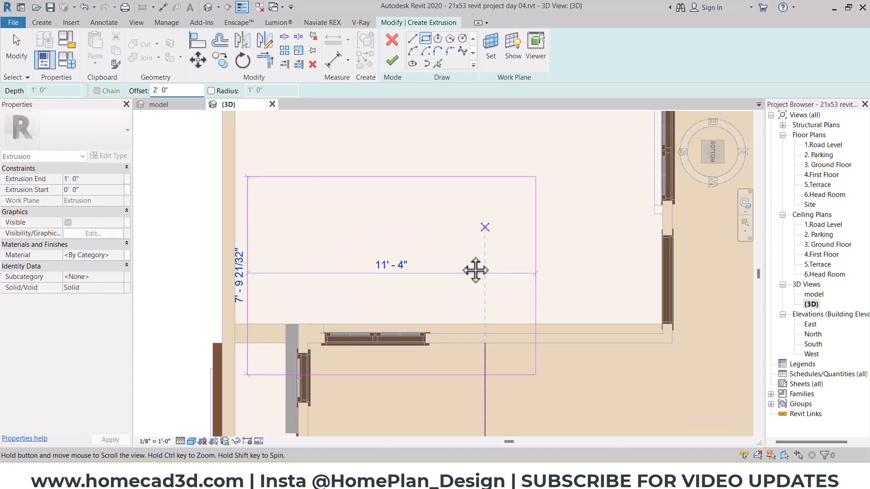
scroll(620, 135, up, 3)
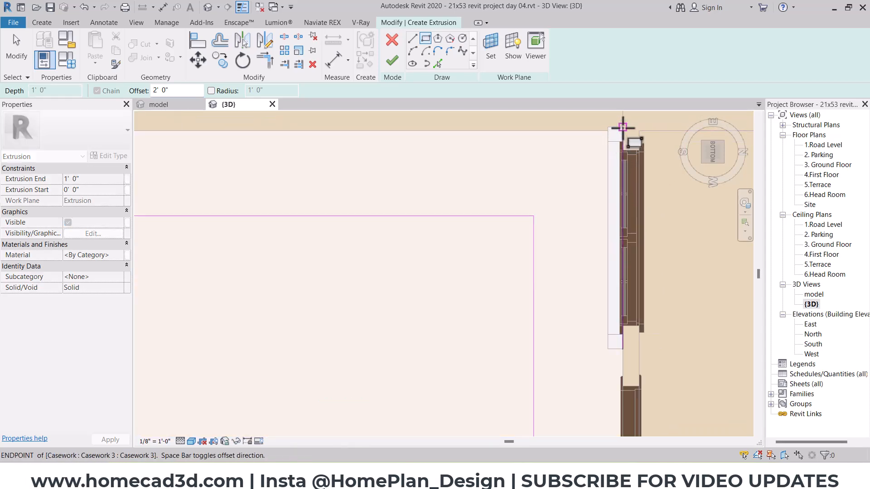
click(620, 134)
key(Escape)
key(Escape)
scroll(435, 240, down, 3)
scroll(470, 252, down, 1)
middle_drag(469, 252, 471, 252)
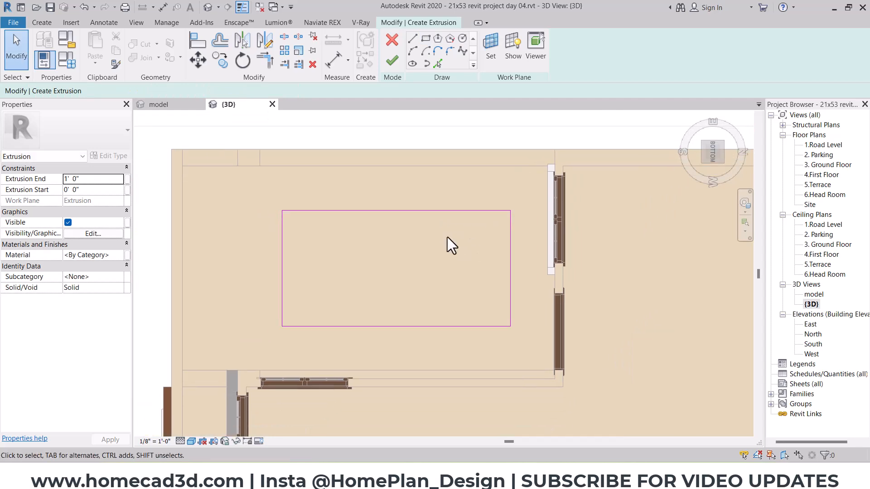
- Offset the whole rectangle 6" outward without keeping a copy of the original
click(220, 41)
text(1)
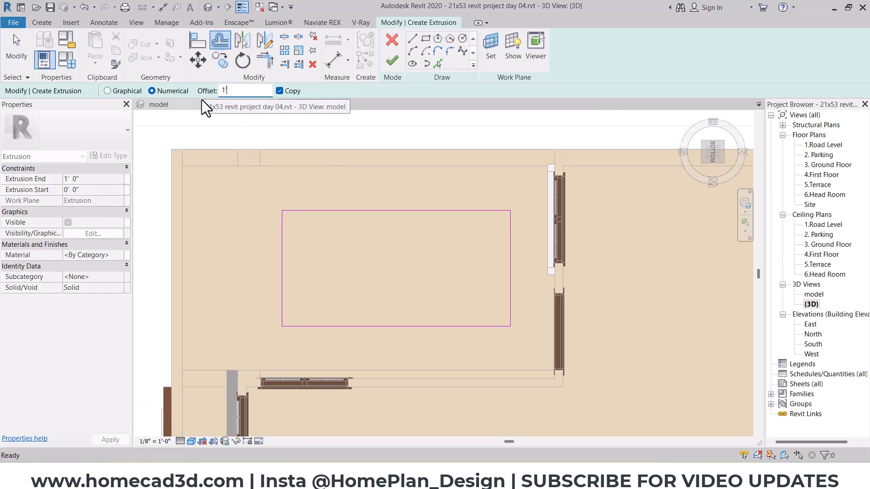
text(6)
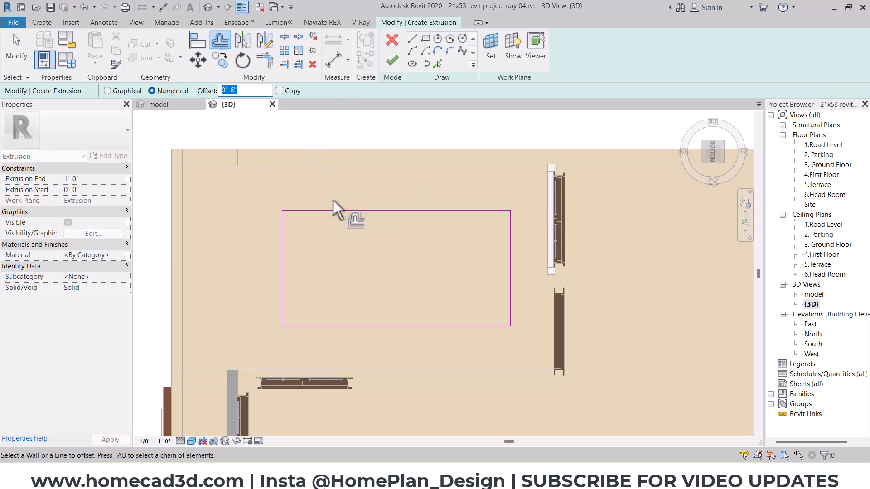
key(Tab)
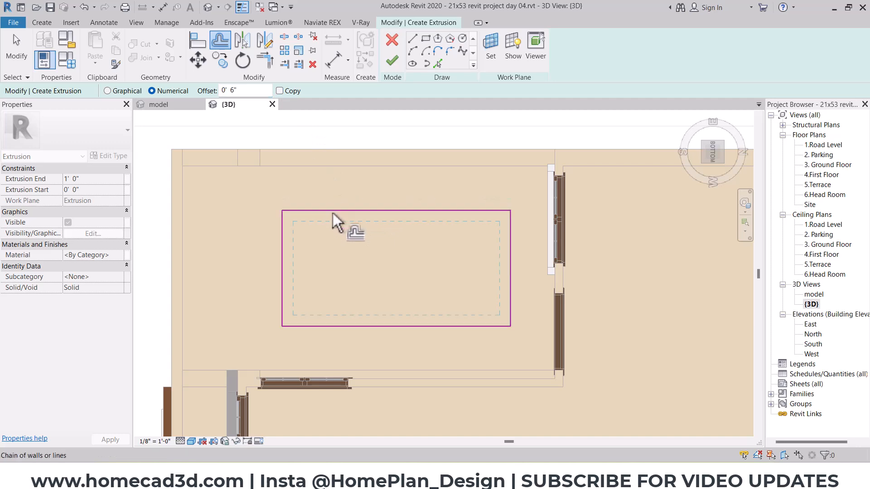
click(333, 207)
key(Escape)
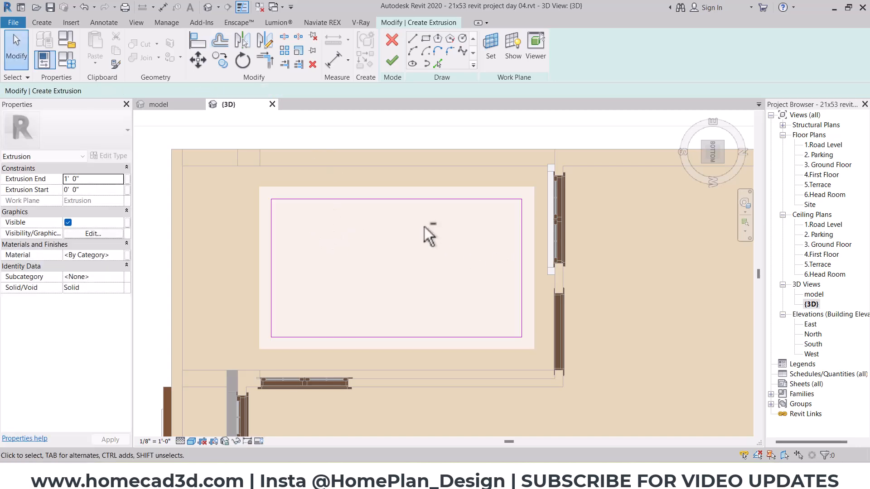
- Offset a copy of the whole rectangle 4" inward, viewing the porch ceiling from below
shift+middle_drag(424, 226, 485, 300)
click(712, 152)
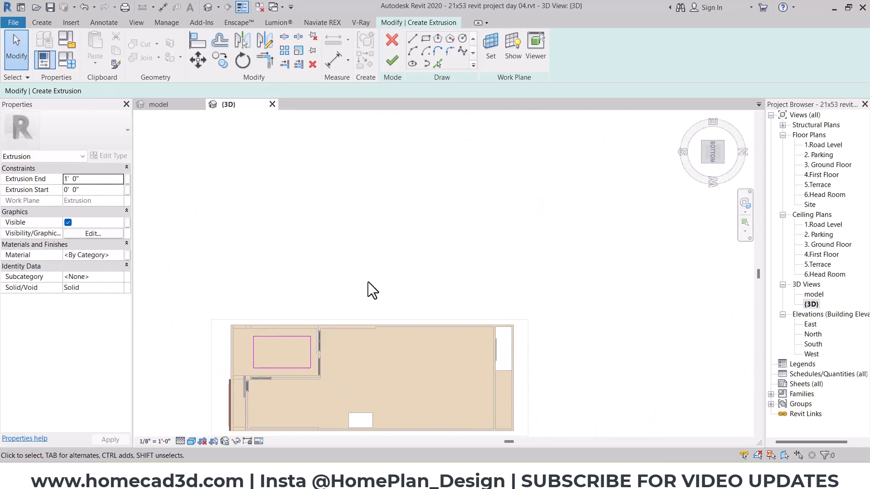
scroll(348, 249, up, 3)
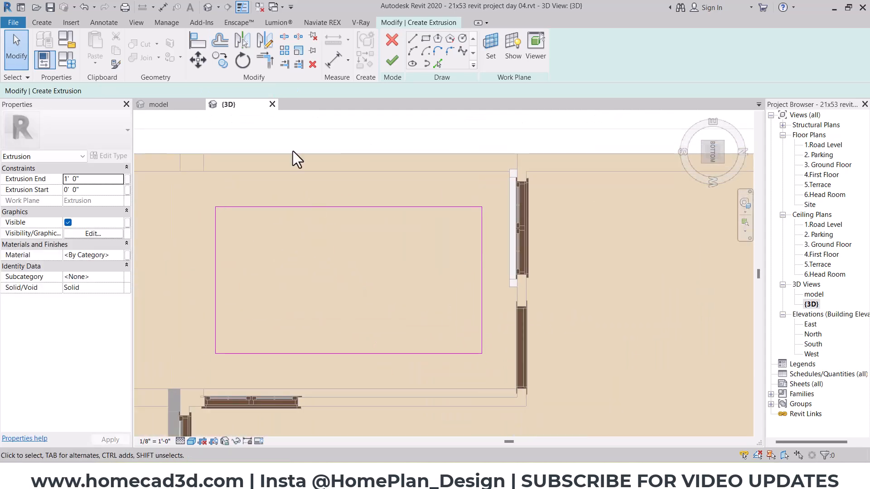
click(214, 40)
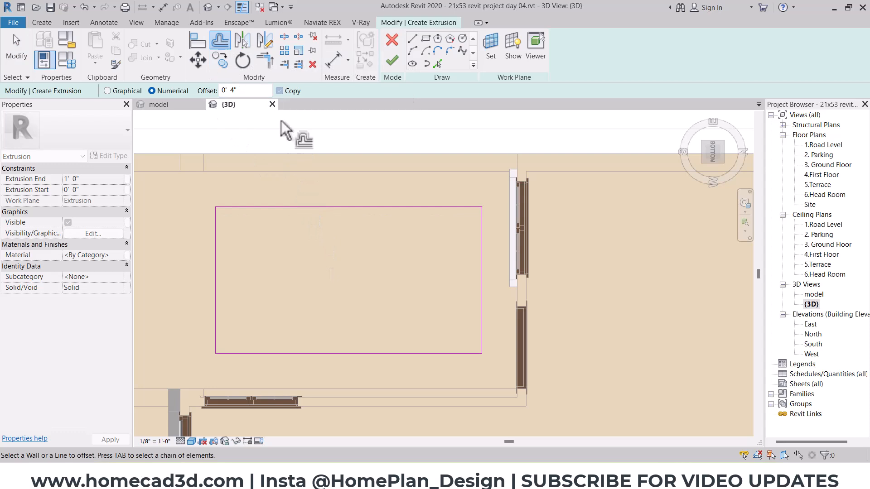
key(Tab)
click(286, 210)
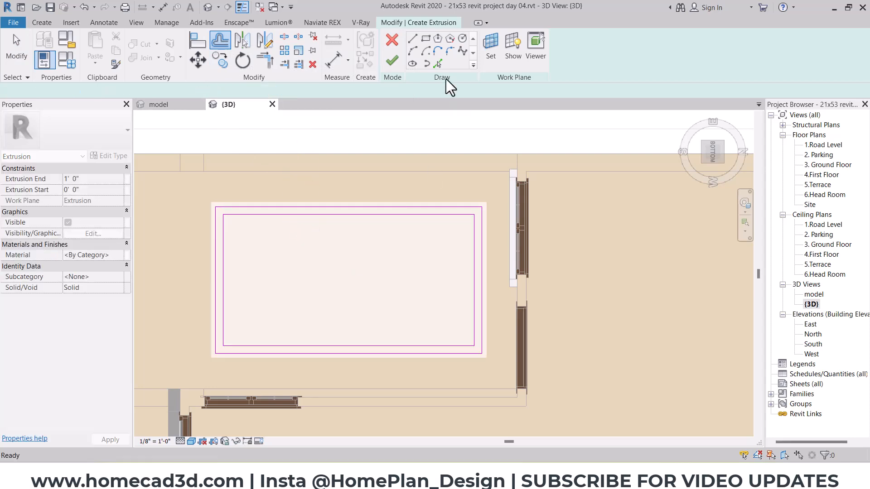
- Draw a horizontal and a vertical centre line across the outer rectangle, each between opposite edge midpoints
key(Escape)
click(412, 41)
click(215, 280)
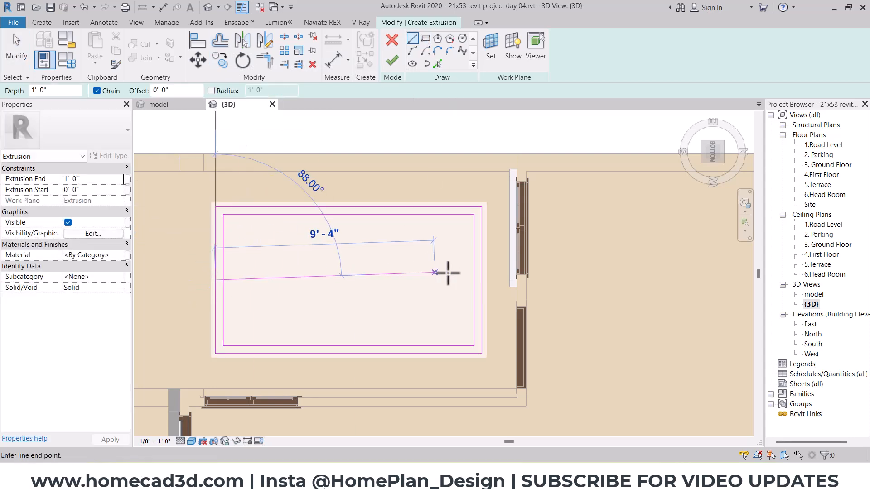
click(474, 280)
key(Escape)
click(352, 207)
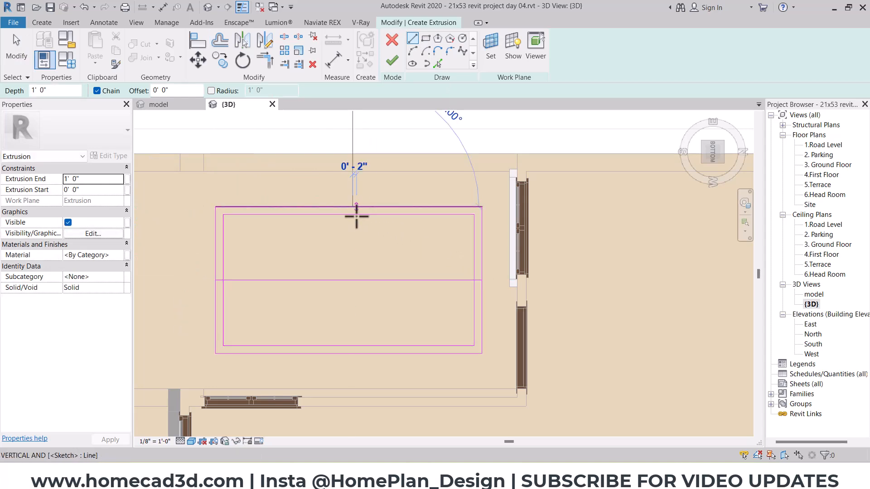
key(Escape)
click(352, 207)
click(346, 357)
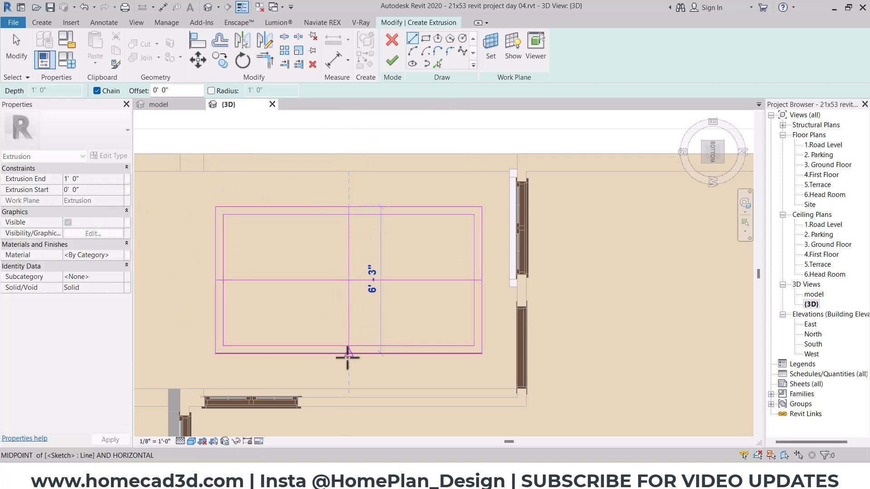
key(Escape)
- Try a 3' offset on the vertical centre line, then delete both centre lines from the sketch
click(222, 43)
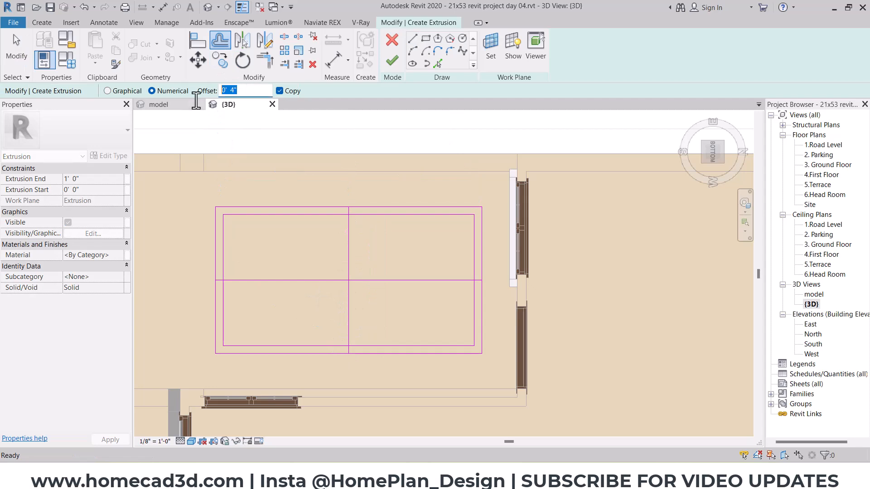
text(2)
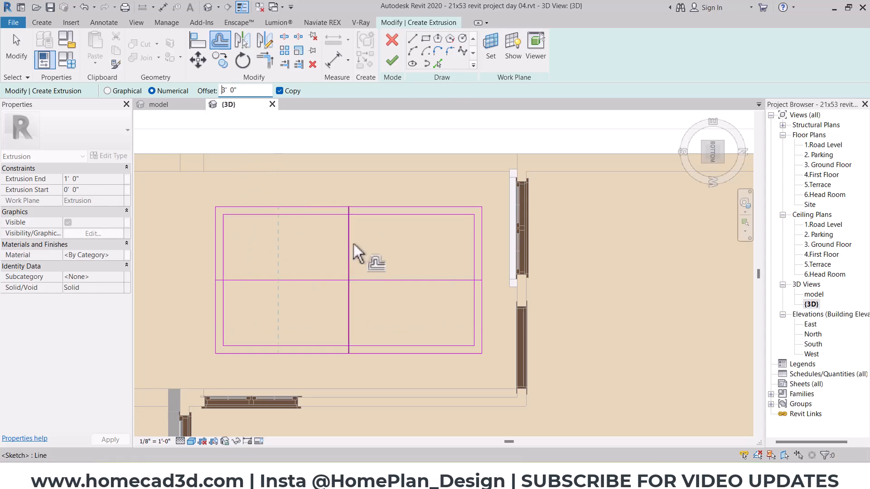
key(Escape)
click(338, 280)
key(Delete)
- Offset copies of the inner rectangle's left, top and bottom edges 2' inward
click(220, 45)
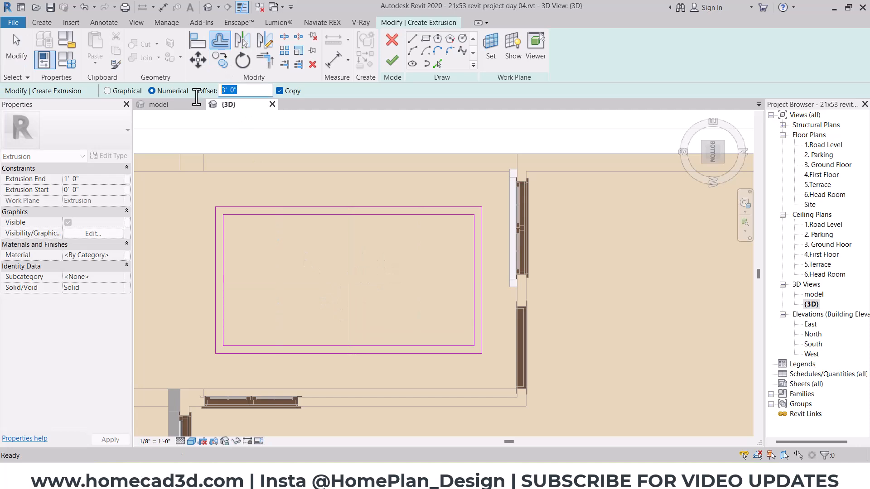
text(2)
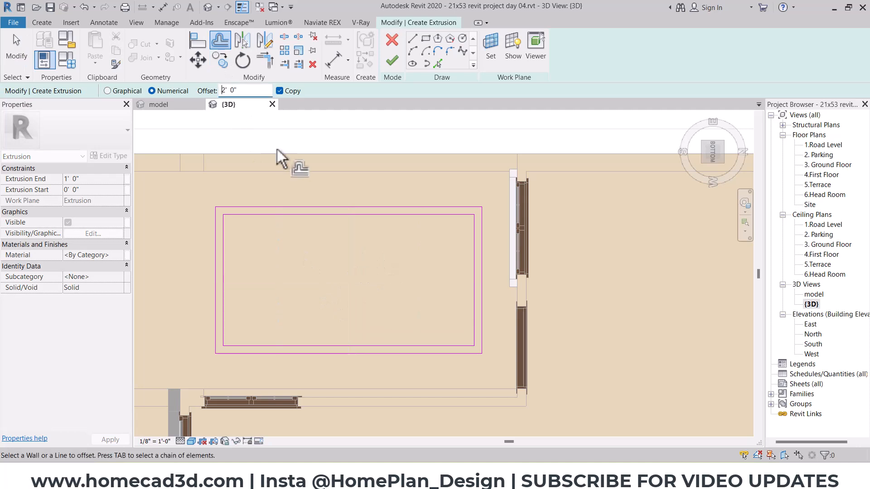
click(224, 227)
click(237, 214)
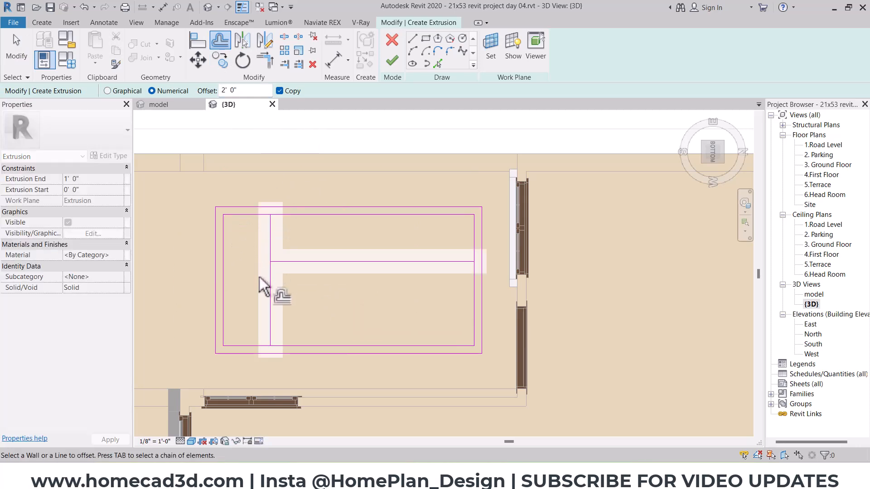
click(247, 345)
click(225, 320)
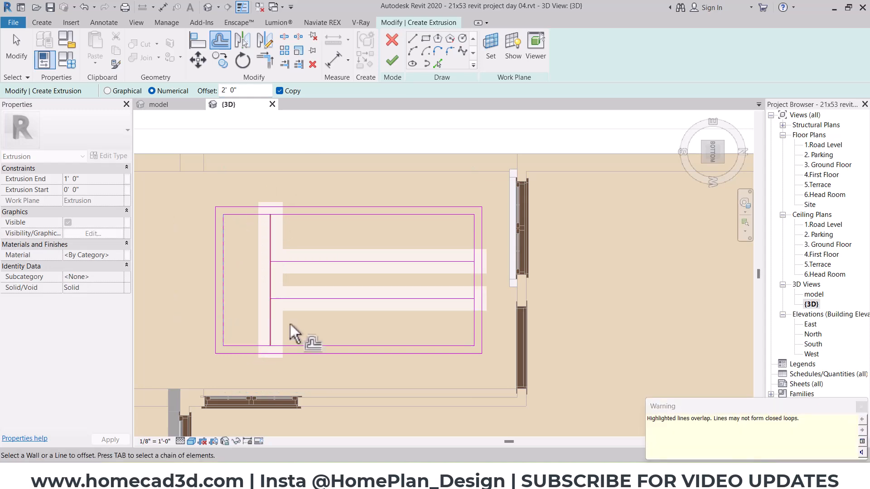
- Delete the duplicate line overlapping the vertical line offset from the inner rectangle's left edge
key(Escape)
click(274, 315)
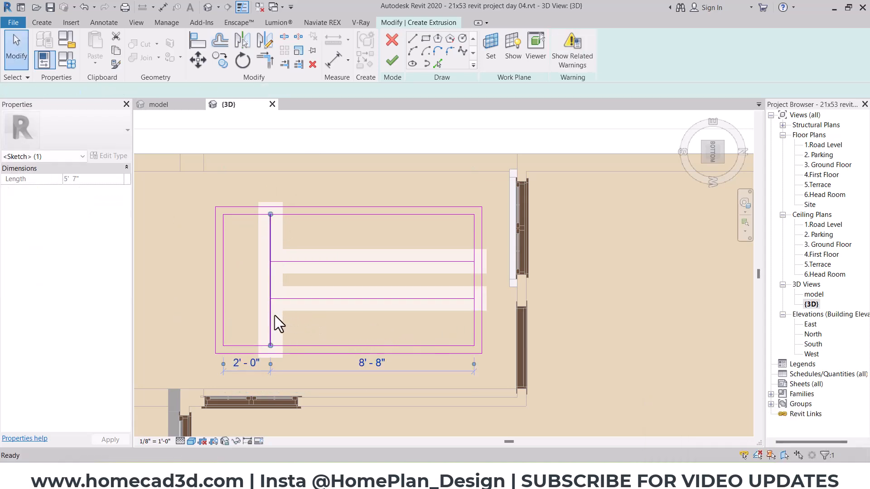
key(Delete)
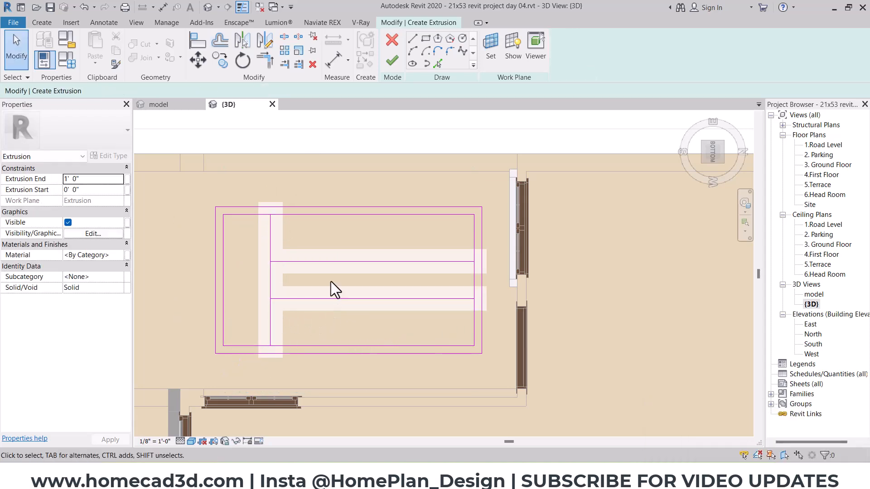
- Offset a copy of the inner rectangle's right edge 2' inward
click(220, 40)
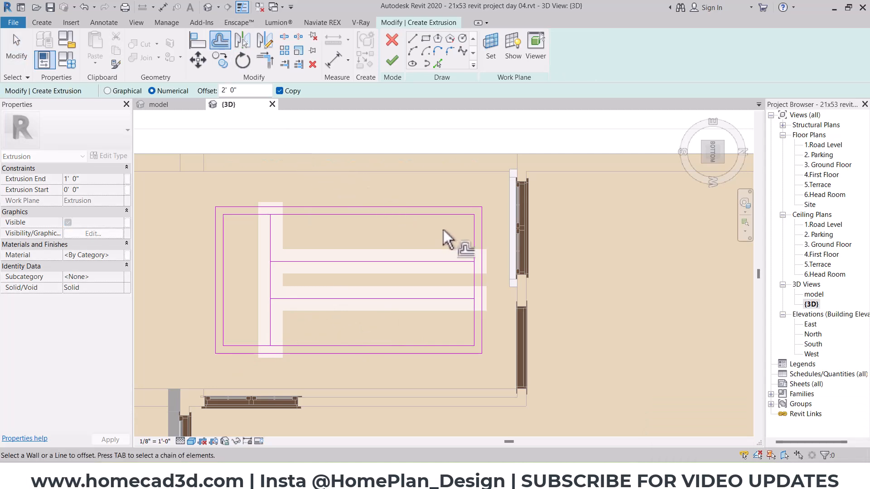
click(470, 235)
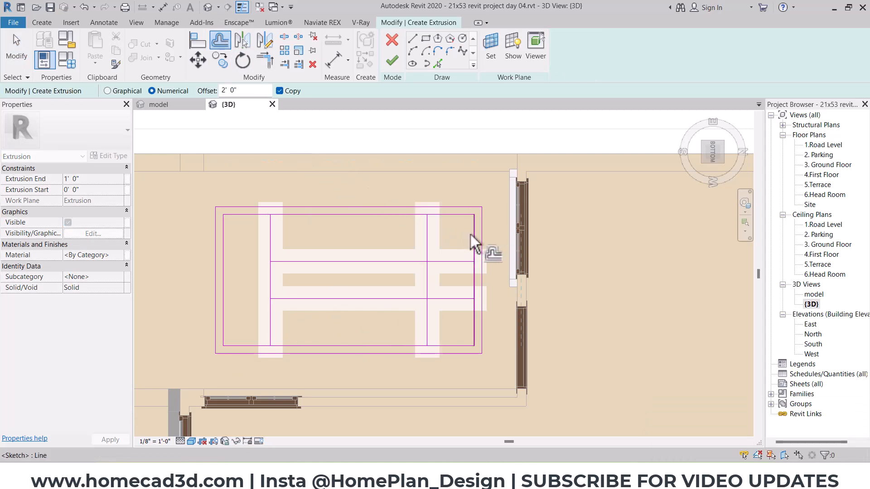
key(Escape)
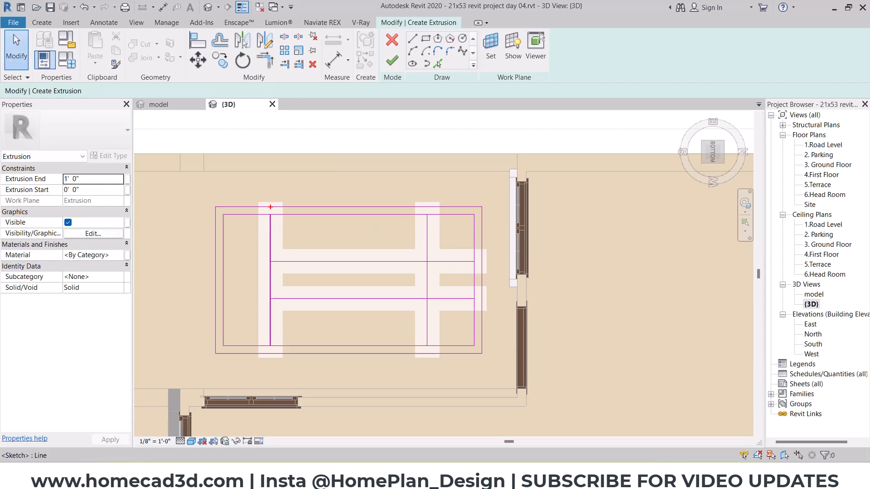
- Extend the upper horizontal offset line past both sides of the outer rectangle and the lower one past its right side
click(279, 262)
drag(270, 262, 194, 262)
drag(473, 262, 494, 262)
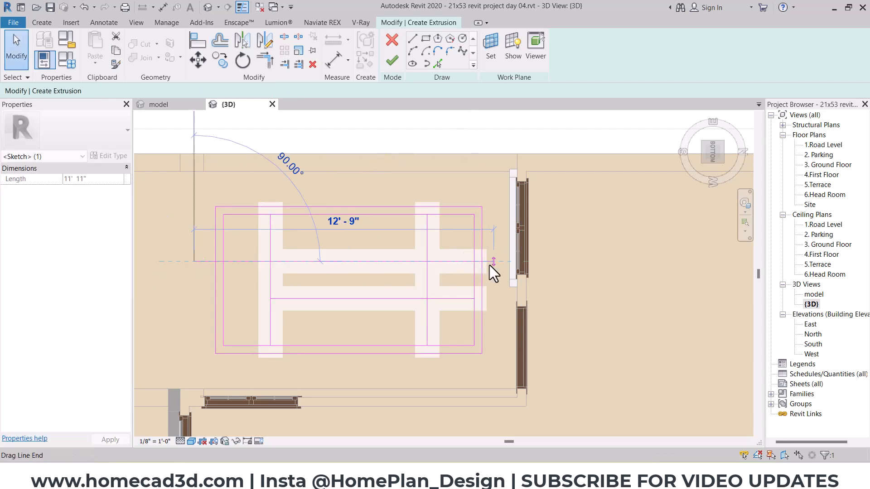
click(460, 299)
drag(474, 298, 494, 298)
- Extend both vertical offset lines past the top and bottom edges of the outer rectangle
click(427, 335)
drag(427, 346, 428, 362)
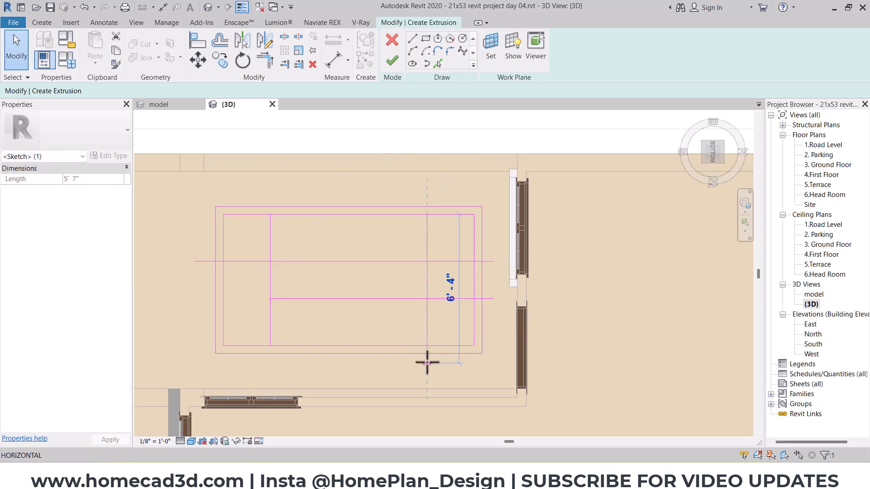
click(271, 336)
drag(270, 346, 271, 368)
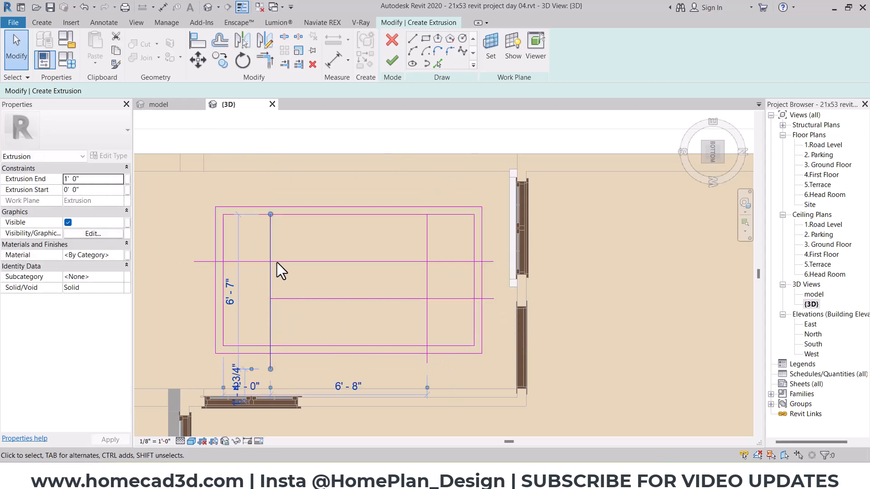
drag(270, 215, 270, 198)
click(427, 231)
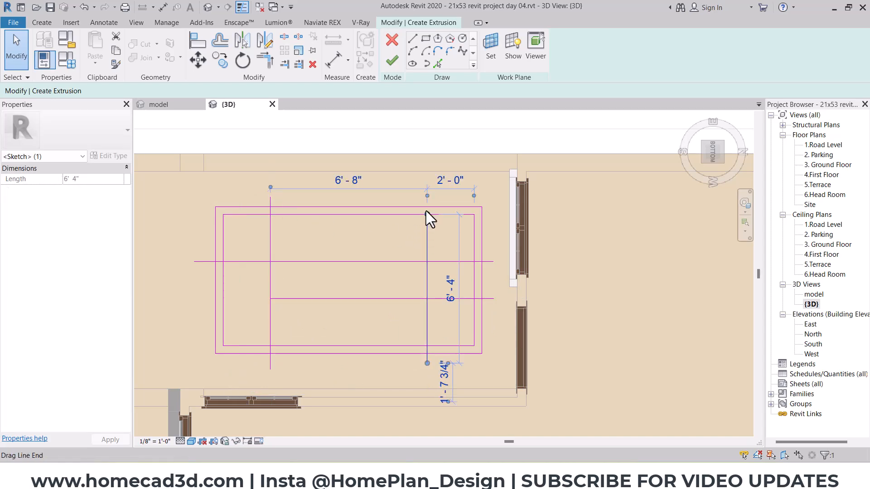
drag(427, 215, 427, 192)
- Extend the lower horizontal offset line past the left side of the outer rectangle
click(388, 267)
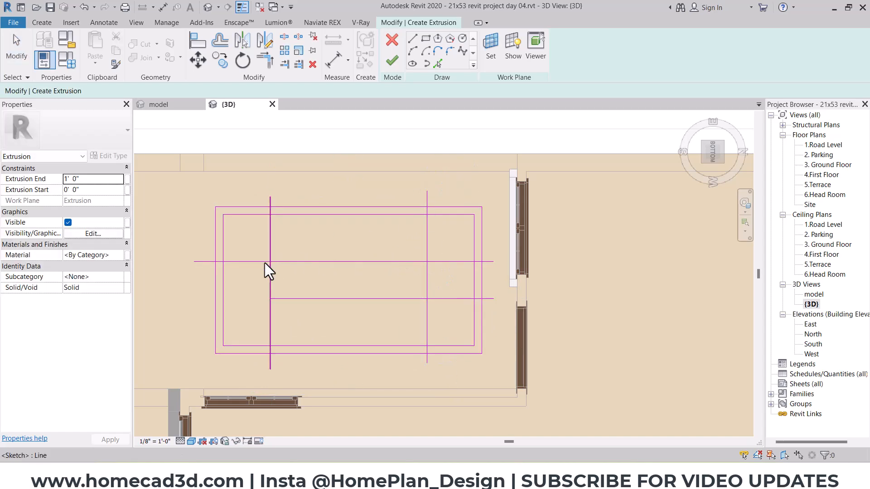
click(279, 298)
drag(271, 299, 190, 299)
click(328, 277)
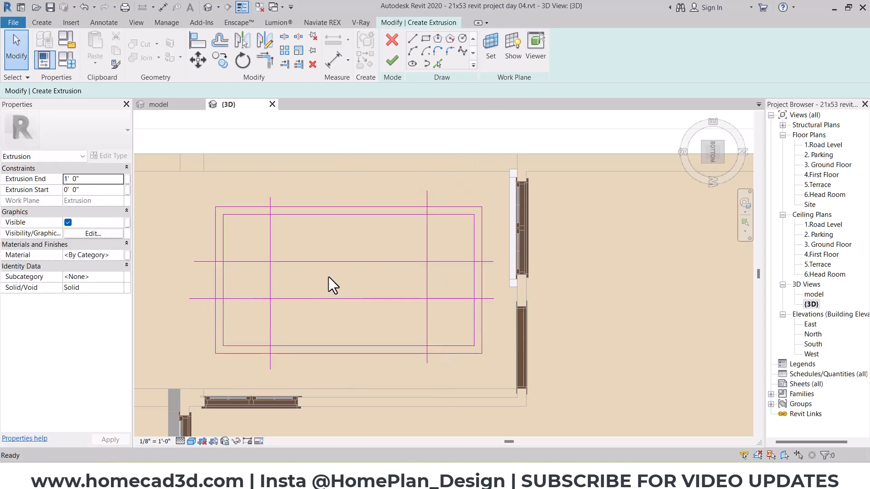
- Split the edges of the inner and outer rectangles near their midpoints, keeping the inner segments
key(s)
key(l)
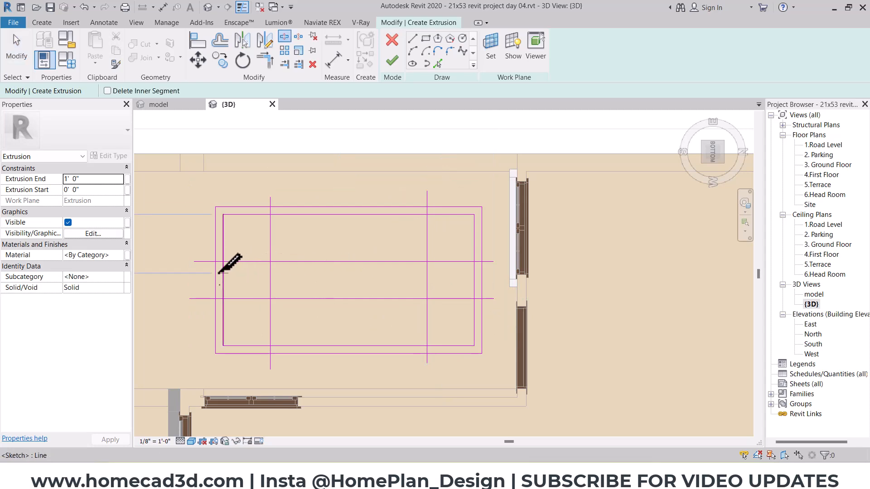
click(351, 215)
click(482, 281)
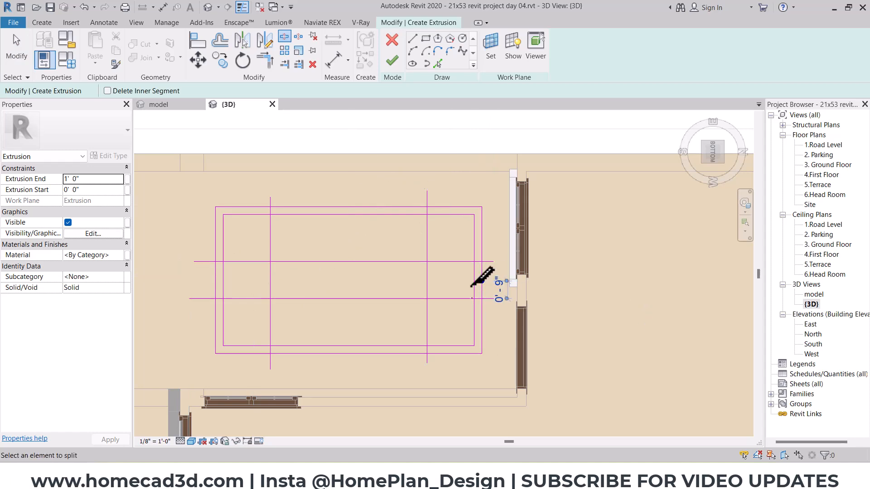
click(345, 345)
- Trim the outer rectangle's top and left edges to the crossing offset lines, and the inner left edge to the lower horizontal line
key(t)
key(r)
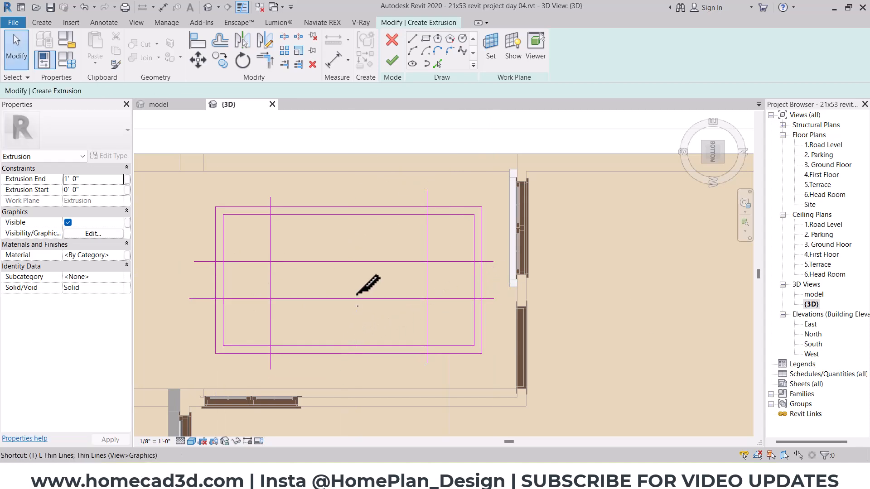
scroll(261, 225, up, 2)
click(263, 199)
click(277, 208)
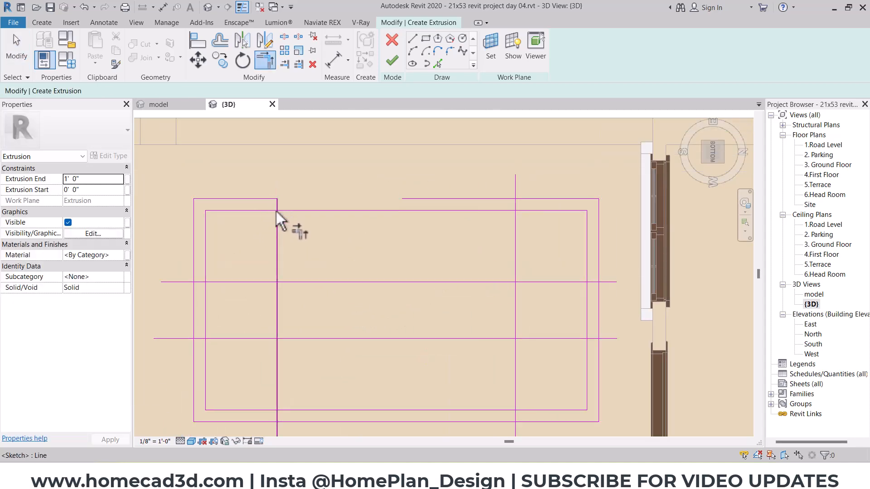
click(193, 271)
click(198, 281)
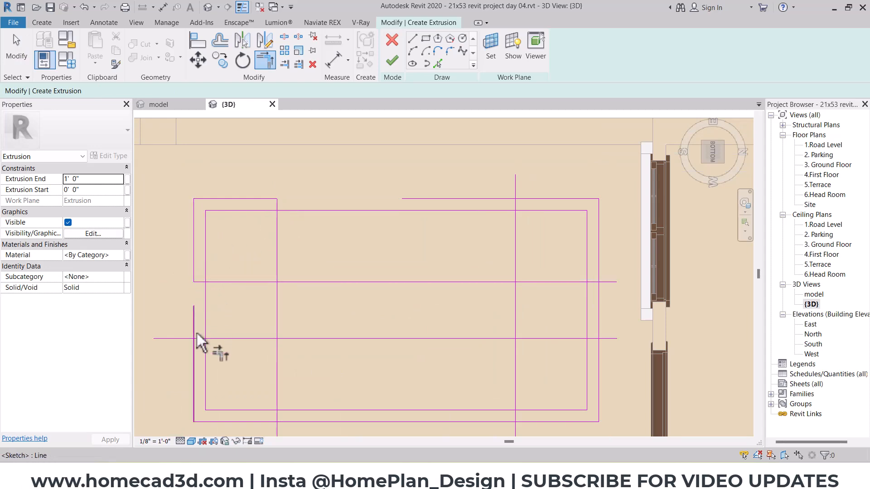
click(195, 348)
middle_drag(343, 379, 330, 368)
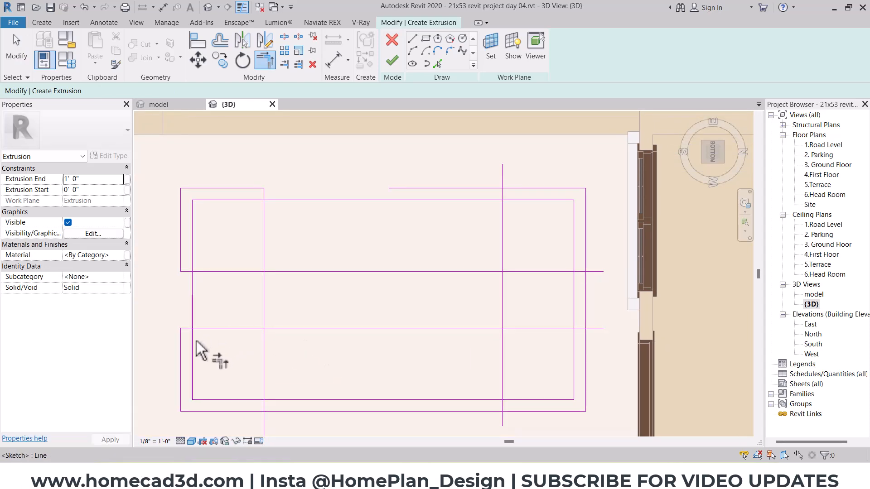
click(191, 344)
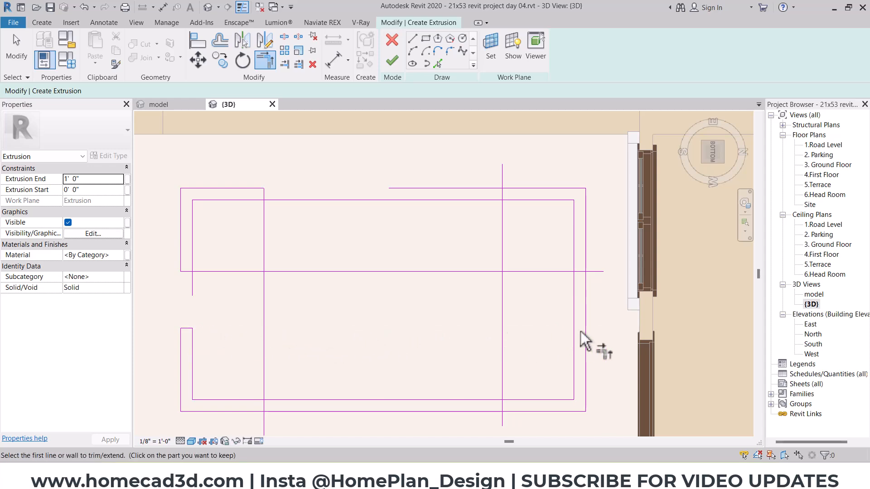
- Undo the inner left edge's trim and split the horizontal and vertical offset lines near their midpoints
key(Escape)
key(s)
key(l)
click(381, 271)
click(264, 298)
key(Escape)
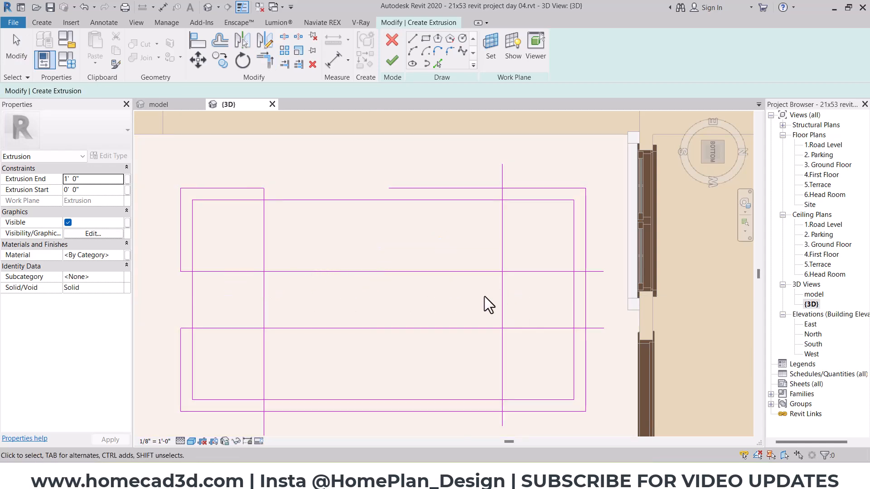
- Trim the crossing sketch lines at the lower-left corner to close its L-shaped outline
scroll(200, 333, up, 2)
key(t)
key(r)
middle_drag(199, 344, 192, 292)
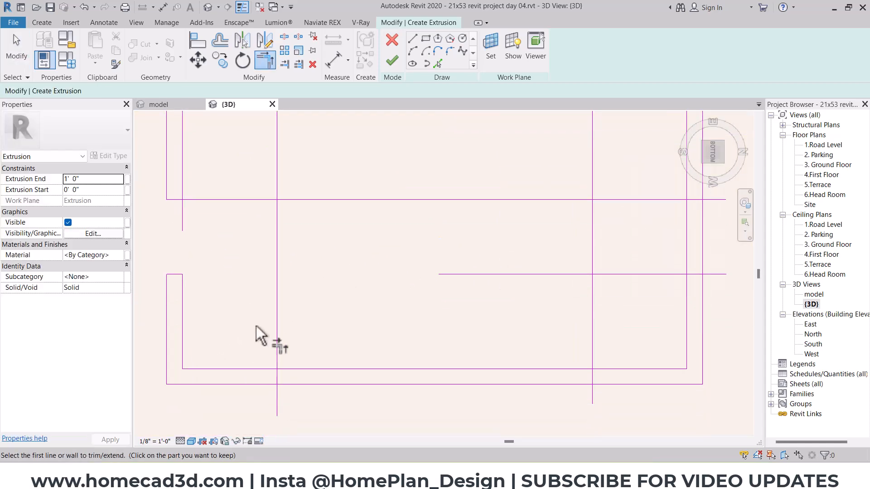
click(267, 369)
click(274, 374)
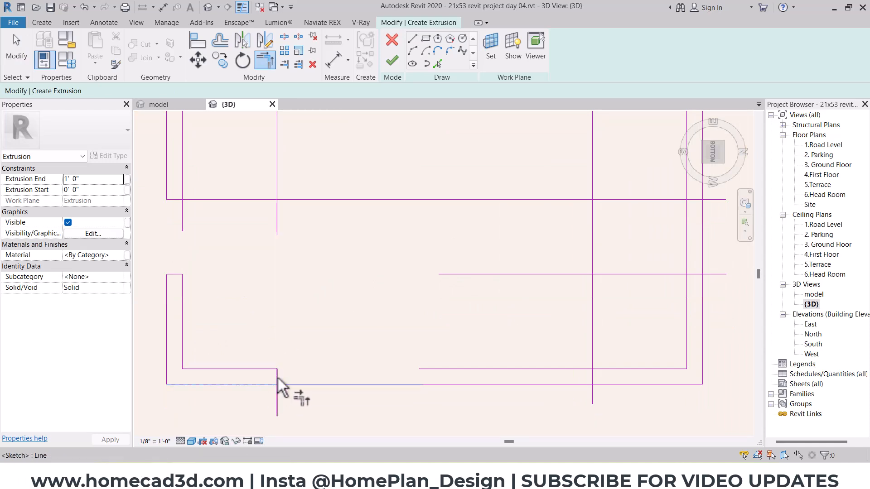
- Trim the inner, outer and offset lines at the lower-right corner into a closed L-shaped outline
scroll(466, 375, down, 3)
click(567, 379)
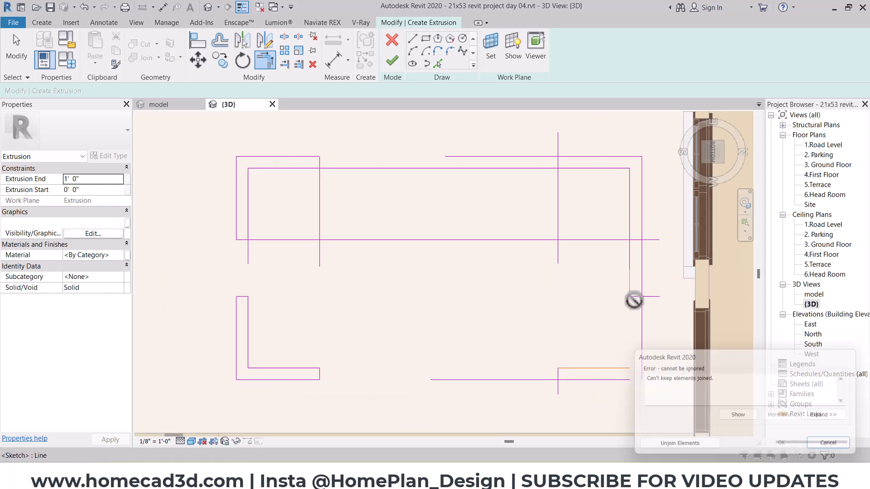
click(635, 300)
key(Escape)
scroll(640, 303, up, 2)
click(635, 296)
click(628, 303)
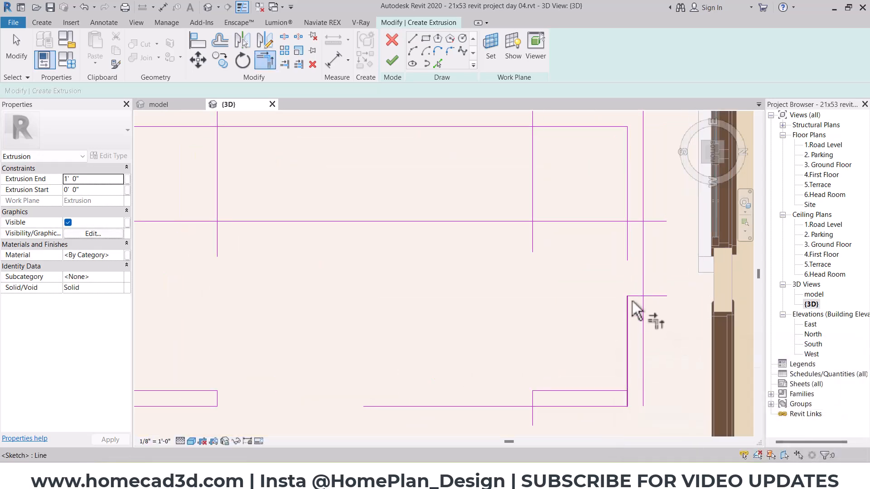
click(616, 398)
click(636, 400)
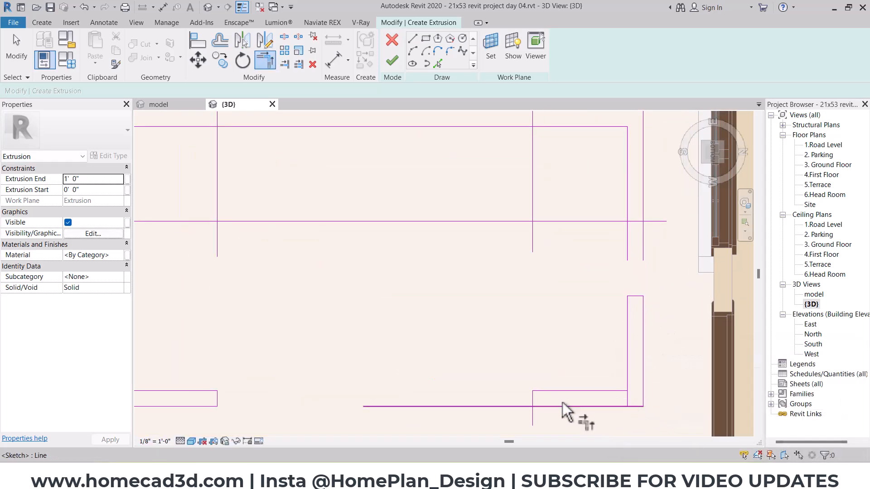
click(545, 406)
click(533, 399)
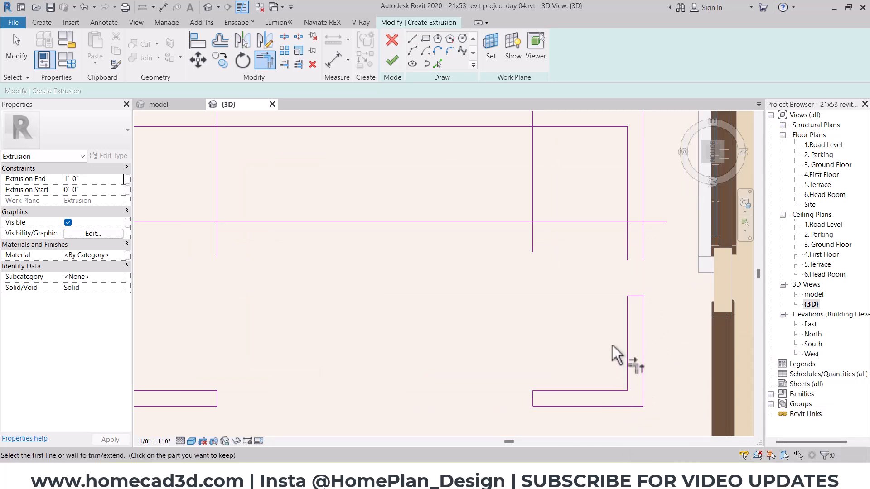
- Trim the crossing sketch lines at the upper-right corner into a closed L-shaped outline
scroll(612, 346, down, 4)
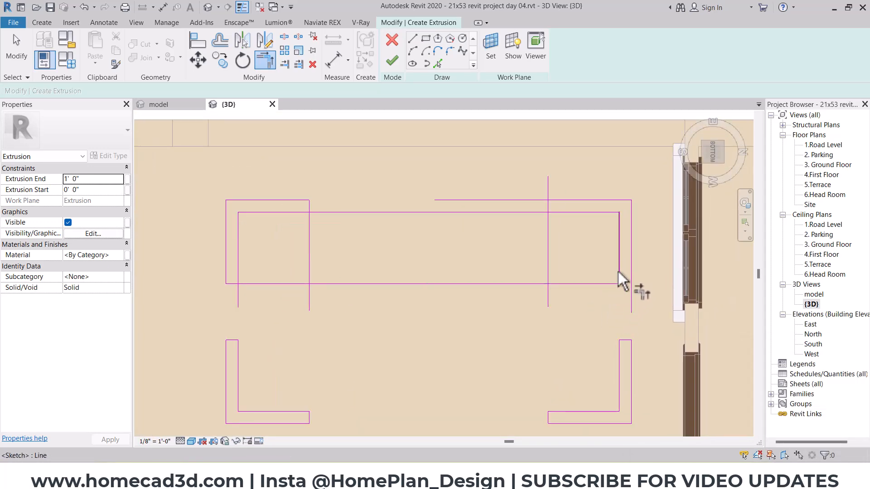
scroll(626, 284, up, 2)
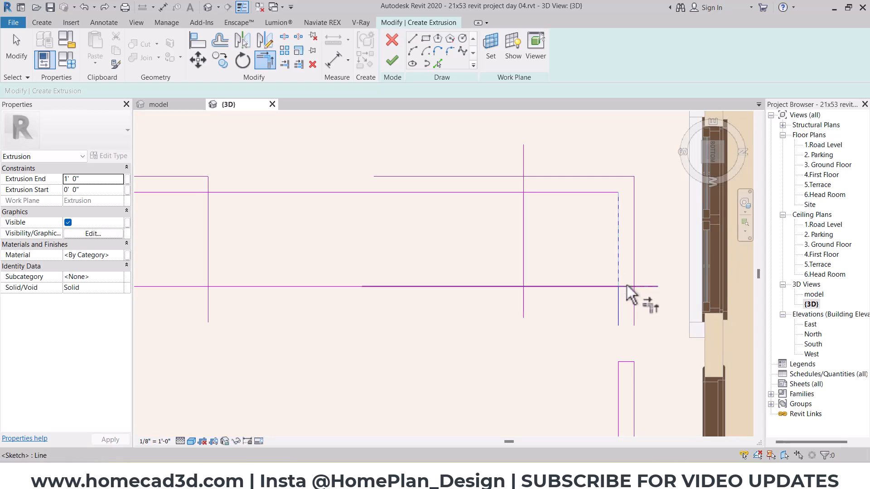
click(628, 286)
click(634, 276)
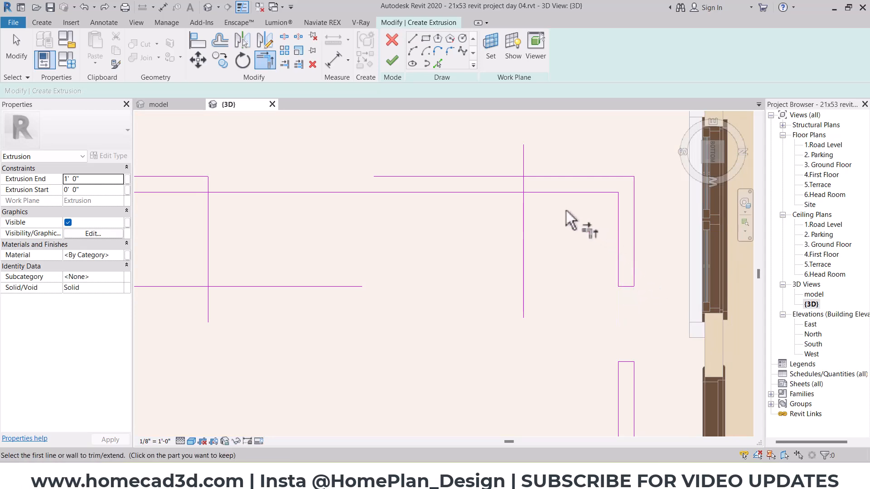
click(528, 178)
- Trim the remaining crossing lines at the upper-left corner to close its L-shaped outline
middle_drag(355, 198, 67, 197)
click(336, 192)
click(238, 282)
click(232, 301)
scroll(304, 251, down, 3)
key(Escape)
- Draw a vertical construction line joining the facing end midpoints of the two left L-shapes
scroll(351, 279, up, 1)
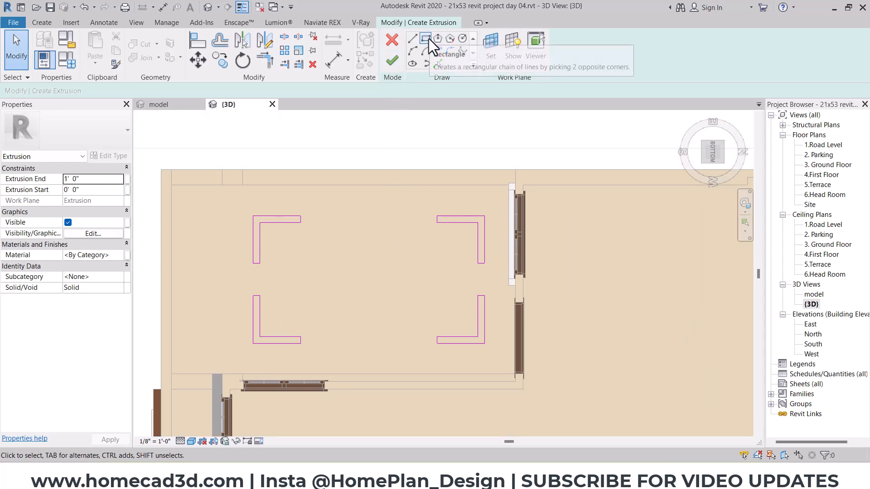
click(412, 38)
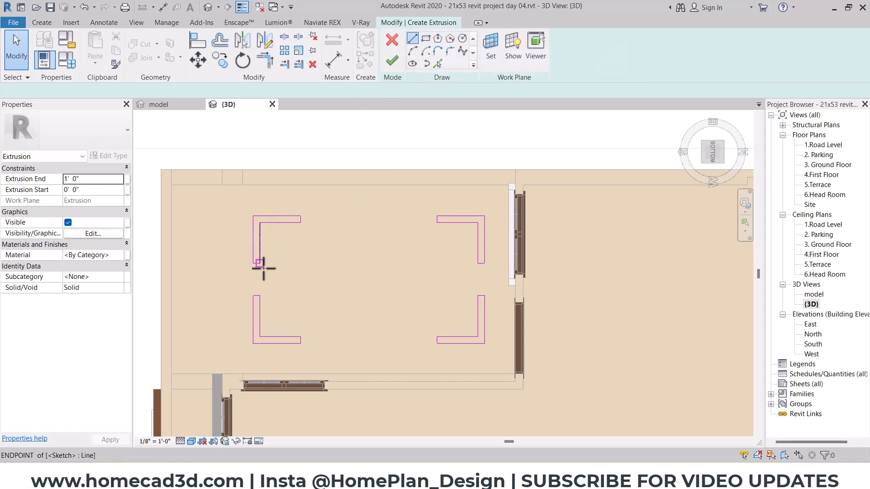
scroll(254, 272, up, 1)
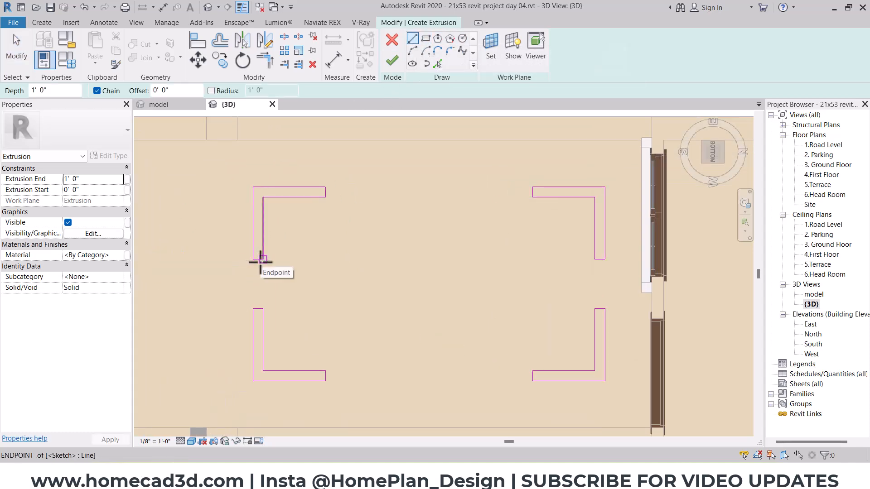
click(258, 259)
click(257, 309)
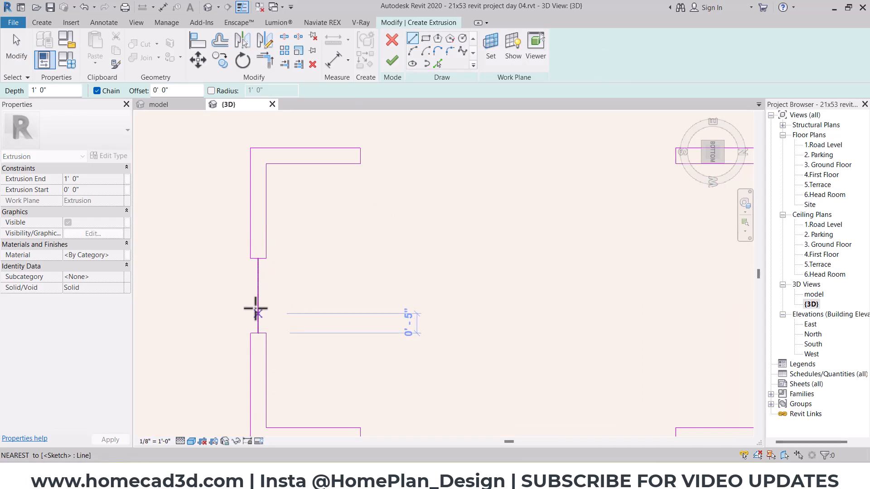
key(Escape)
key(Escape)
- Draw a vertical construction line from the upper-right L-shape's end midpoint down to just above the lower-right L-shape
scroll(594, 274, up, 1)
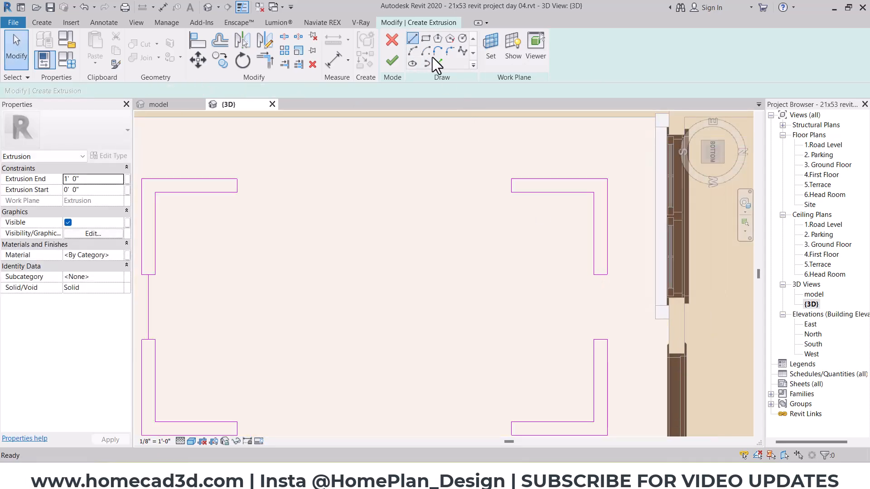
click(413, 38)
click(600, 274)
click(600, 333)
key(Escape)
key(Escape)
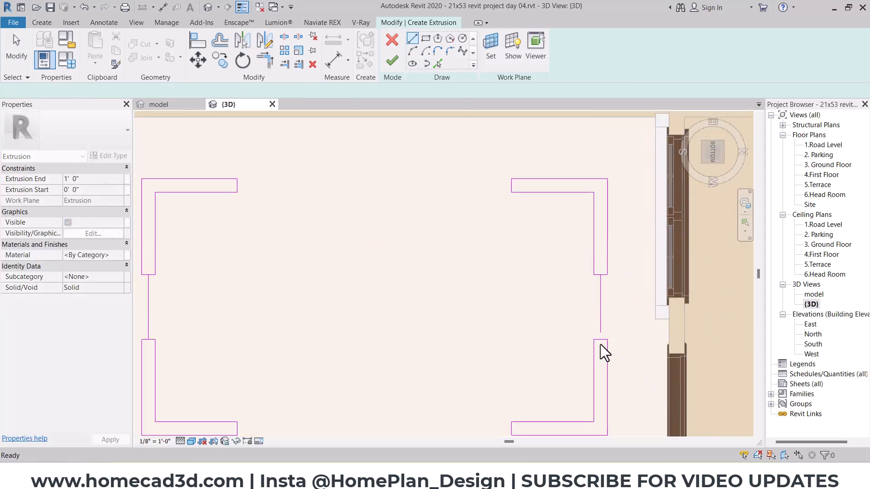
- Draw a horizontal construction line from the left vertical line's midpoint across to the right vertical line
click(412, 38)
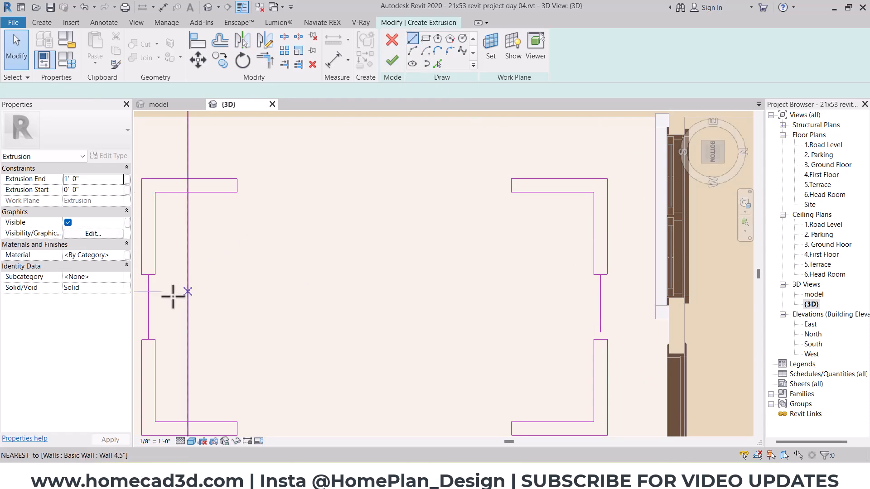
click(148, 307)
click(601, 307)
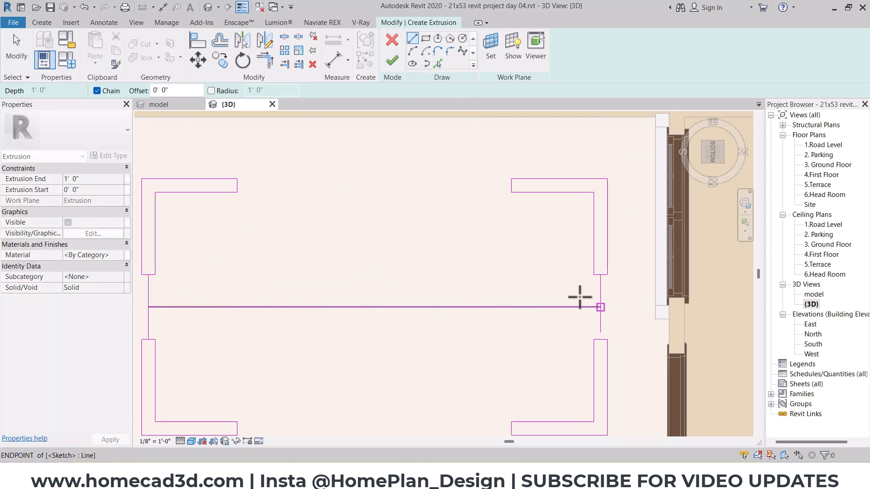
key(Escape)
key(Escape)
- Draw a circle with a radius of about 2'-5" at the midpoint of the horizontal construction line and delete that line
click(462, 39)
click(374, 308)
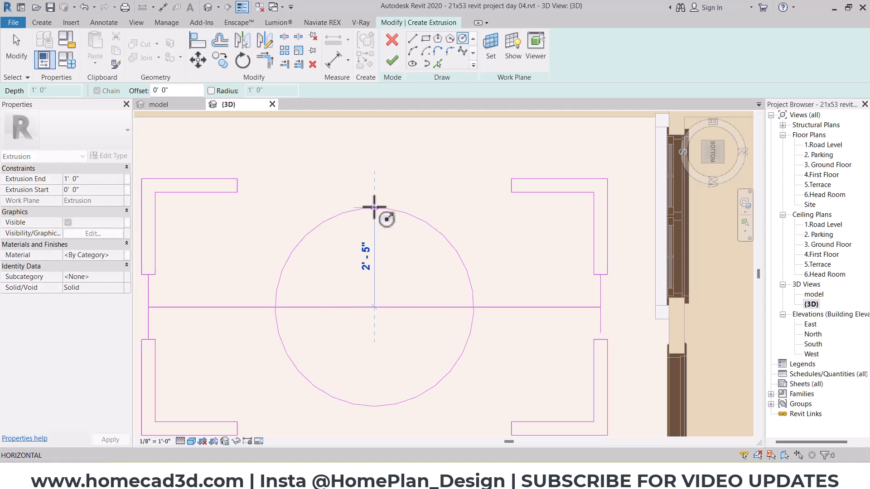
click(380, 205)
key(Escape)
scroll(385, 247, down, 2)
click(376, 287)
key(Delete)
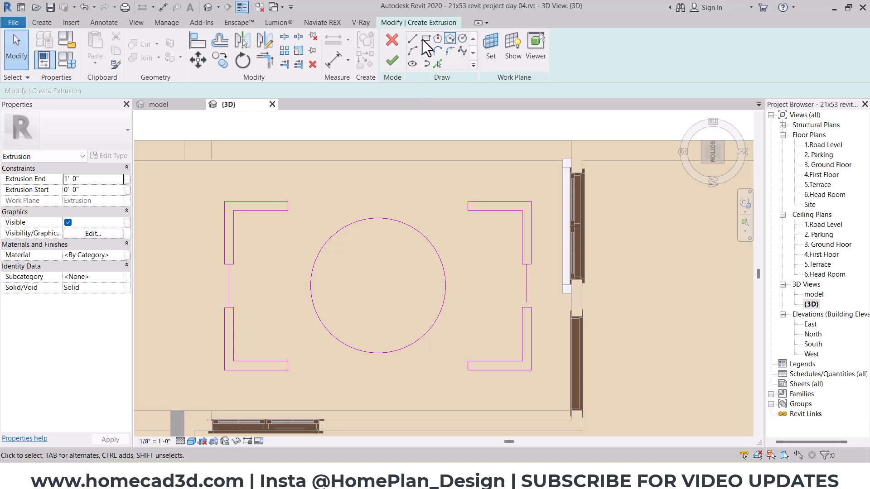
- Draw a concentric inner circle with a radius of about 2'-2"
click(462, 39)
click(378, 286)
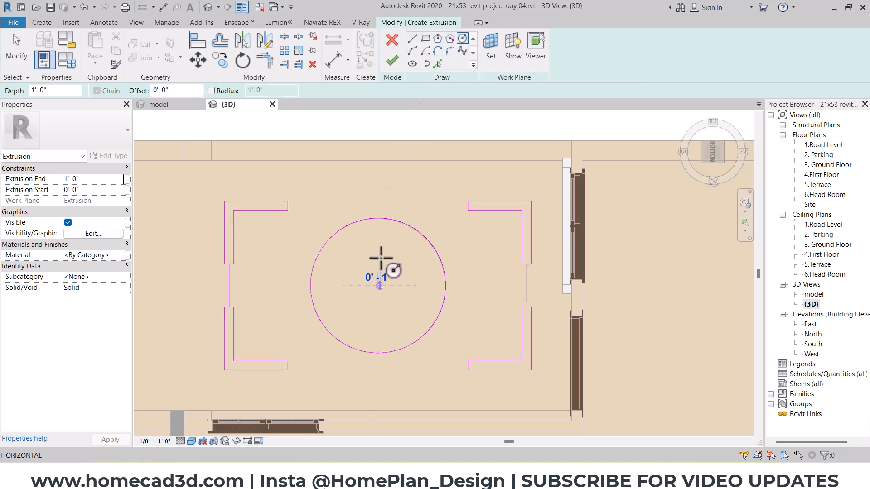
scroll(377, 235, up, 4)
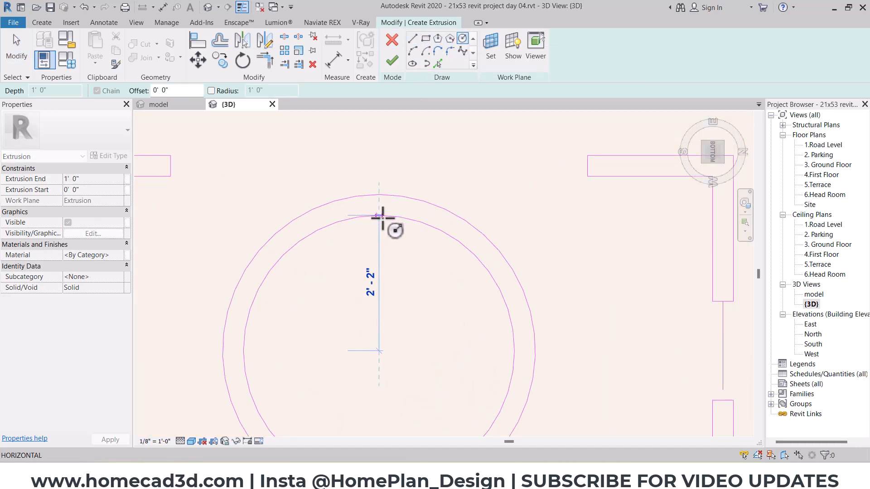
click(382, 215)
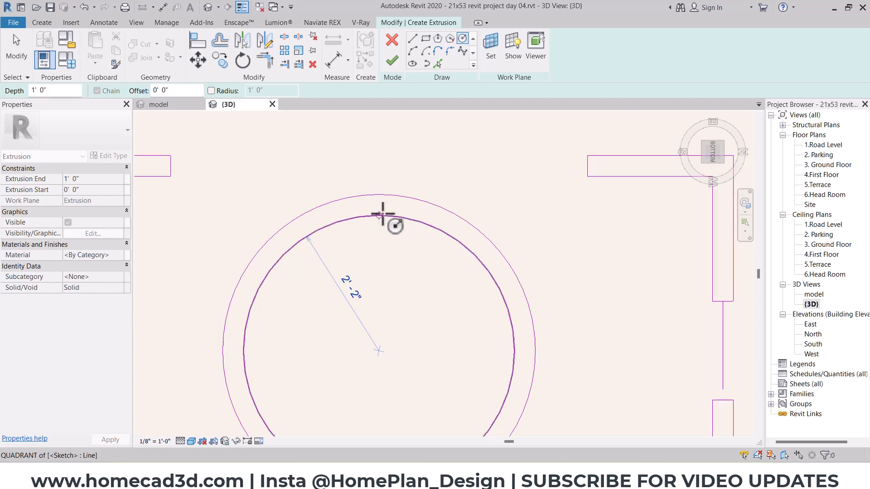
key(Escape)
- Delete the two short vertical construction lines between the left and right L-shapes
scroll(351, 233, down, 2)
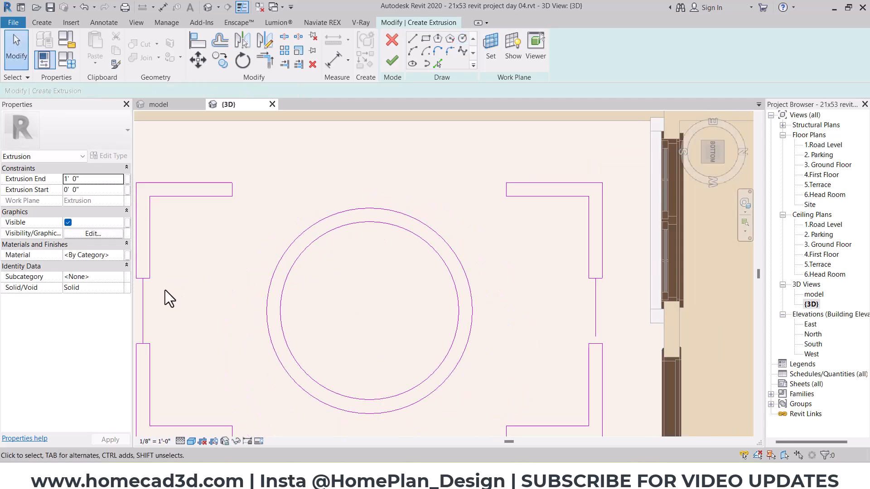
click(148, 299)
key(Delete)
click(591, 308)
key(Delete)
- Draw a horizontal and a vertical diameter line across the outer circle between its quadrant points
click(413, 44)
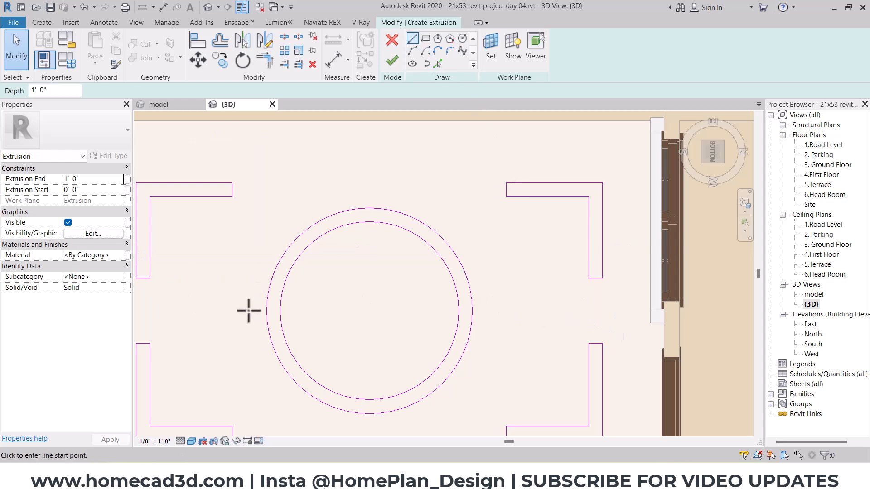
click(266, 311)
click(471, 311)
key(Escape)
click(368, 208)
click(368, 413)
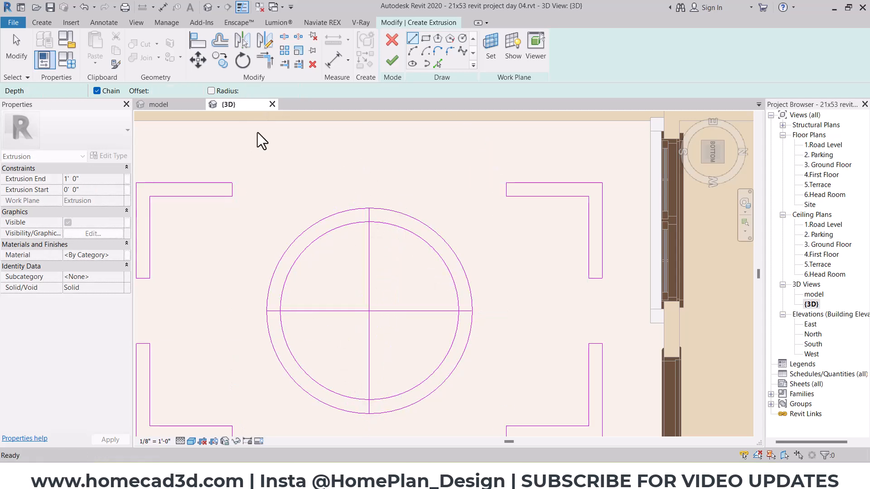
- Offset copies of the horizontal and vertical diameter lines equally to both sides
click(220, 41)
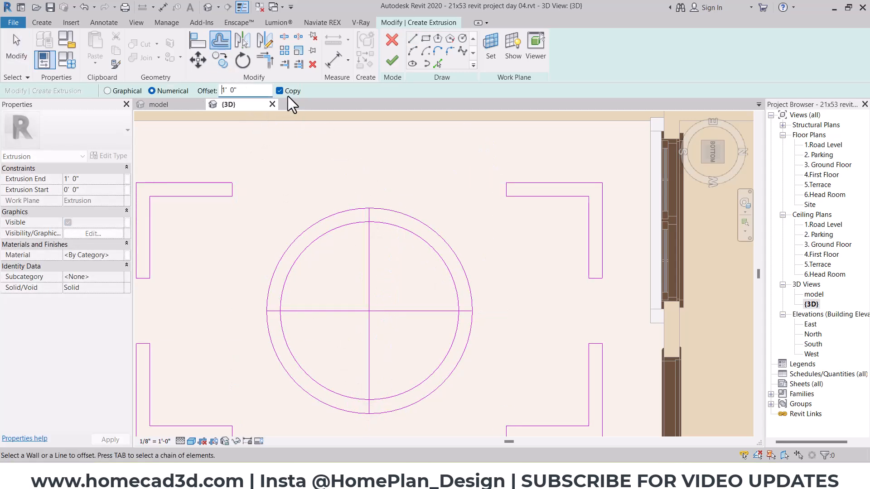
click(239, 89)
click(303, 308)
click(320, 314)
click(366, 266)
click(374, 265)
- Delete the original horizontal and vertical diameter lines through the circles' centre
key(s)
key(l)
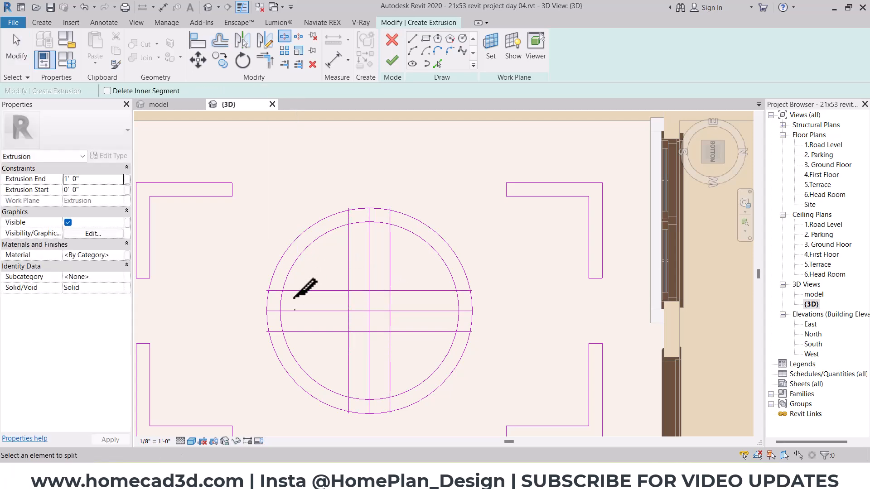
scroll(295, 297, up, 4)
click(477, 290)
key(Delete)
click(473, 327)
key(Delete)
- Split the horizontal offset lines near their midpoints and both circles at their left and right sides
key(s)
key(l)
click(477, 279)
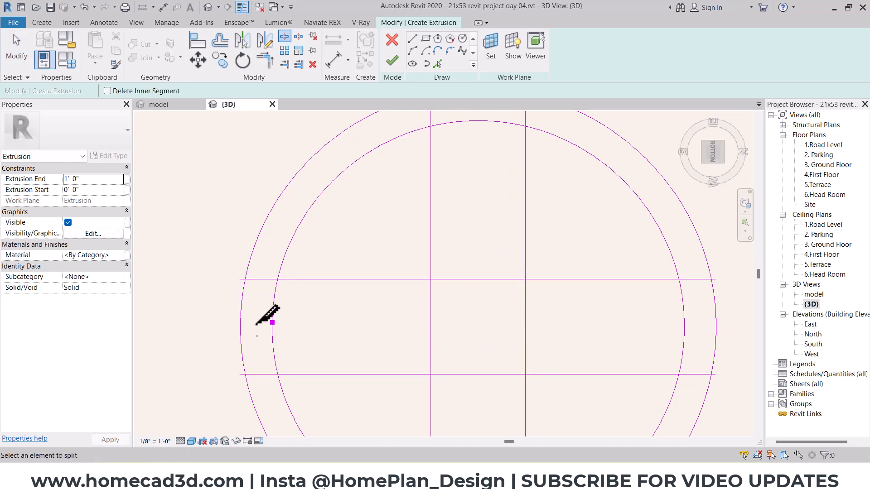
key(Escape)
key(s)
key(l)
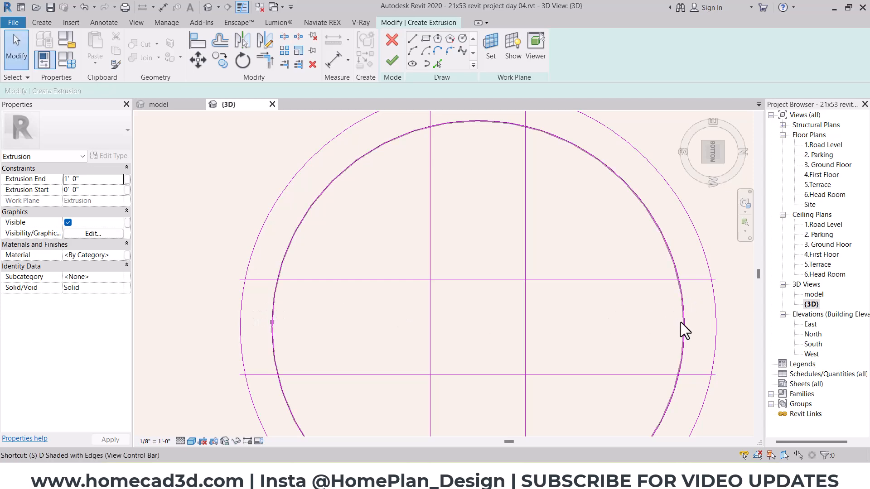
click(684, 325)
click(716, 326)
key(Escape)
- Trim both circles to the two horizontal offset lines on the left side, opening a gap in the ring
key(t)
key(r)
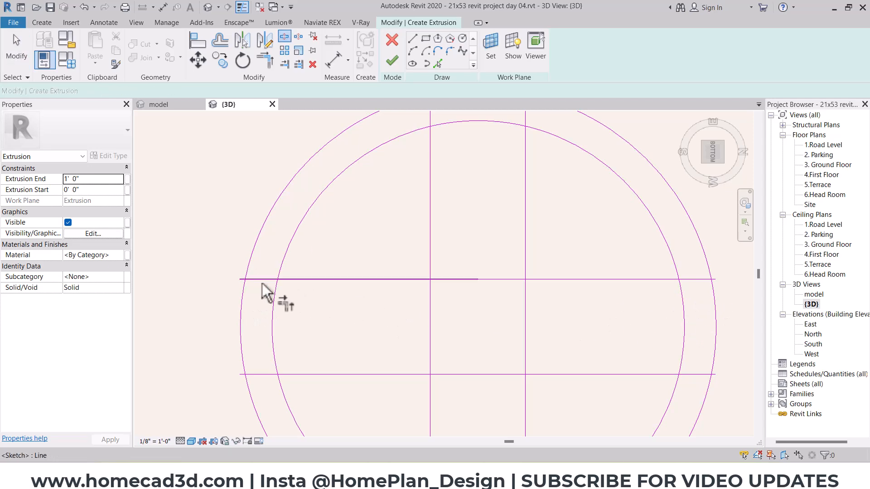
click(247, 273)
click(266, 279)
click(267, 279)
click(280, 270)
click(253, 374)
click(247, 382)
click(266, 374)
click(280, 385)
- Trim both circles to the two horizontal offset lines on the right side, closing the ring's two halves
click(668, 279)
click(678, 273)
key(ctrl+z)
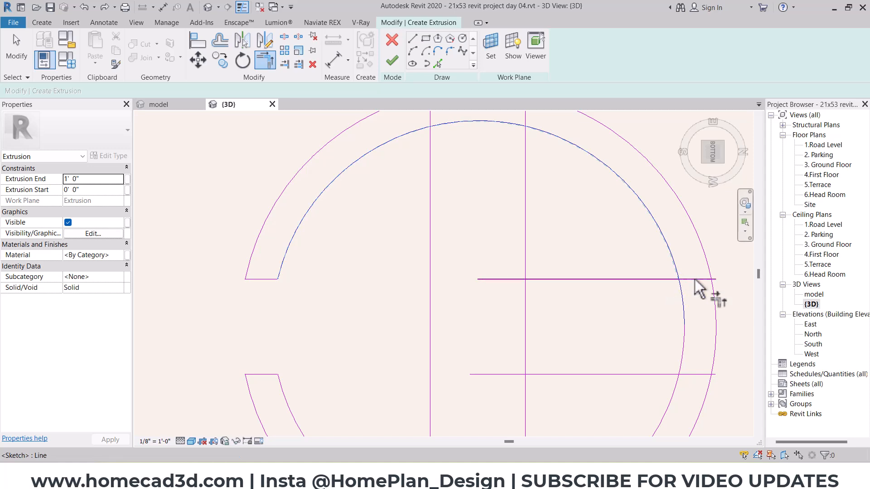
click(713, 290)
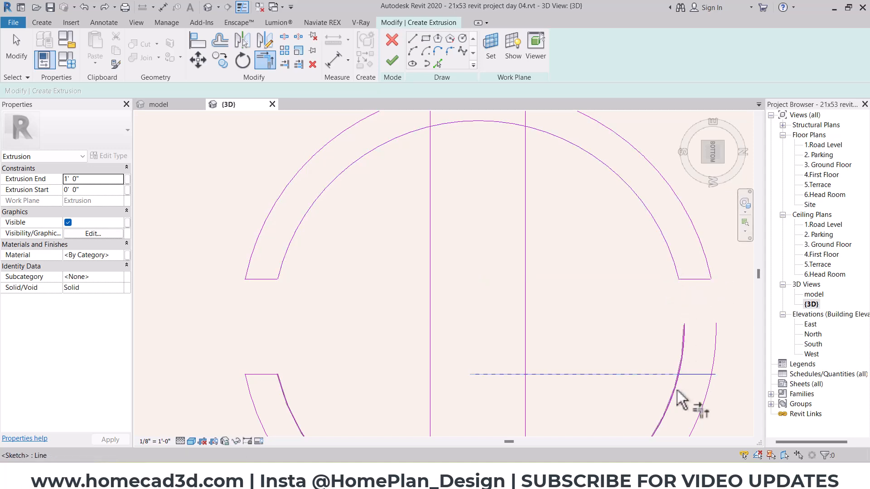
key(Escape)
click(688, 376)
click(677, 387)
click(694, 375)
click(708, 383)
scroll(406, 286, down, 1)
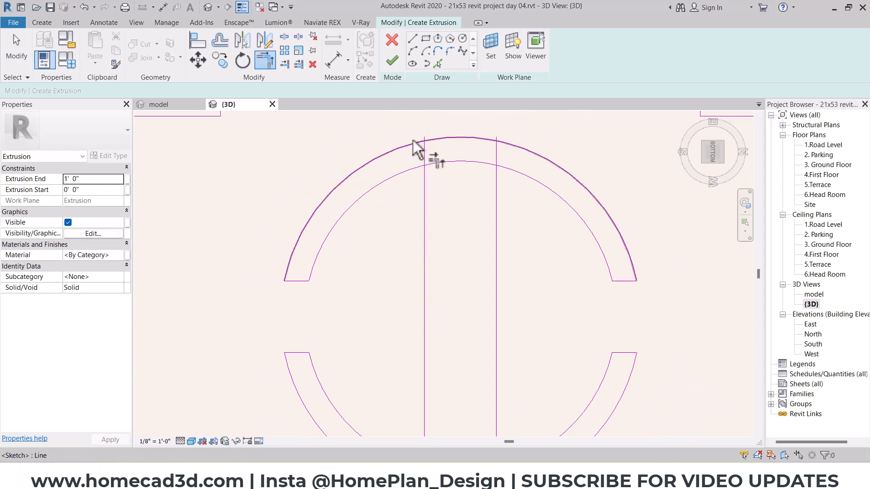
- Split the ring's inner and outer arcs between the two vertical offset lines at its upper and lower sides
key(s)
key(l)
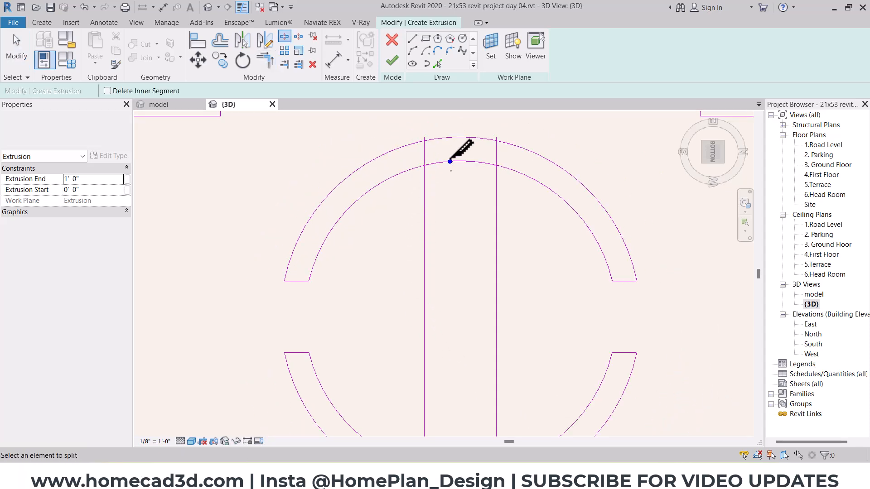
scroll(449, 174, down, 2)
click(456, 358)
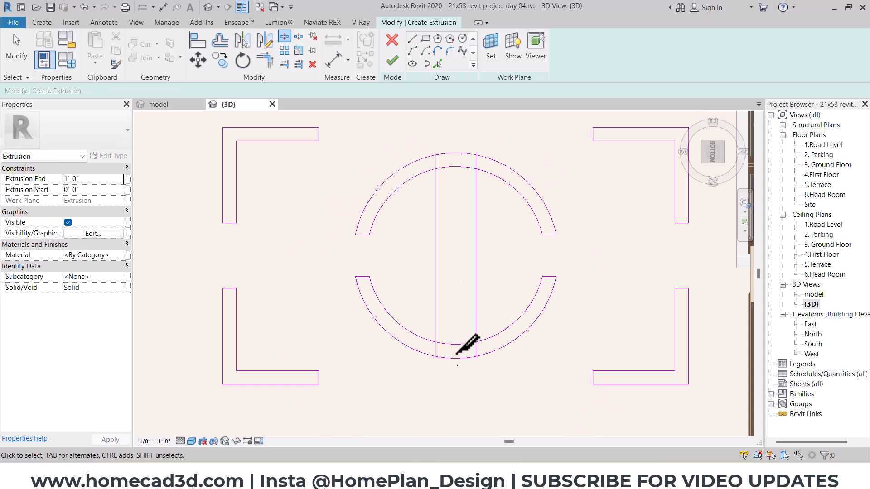
- Trim the lower inner and outer arcs to the two vertical offset lines, opening a gap in the ring
key(t)
key(r)
scroll(450, 363, up, 2)
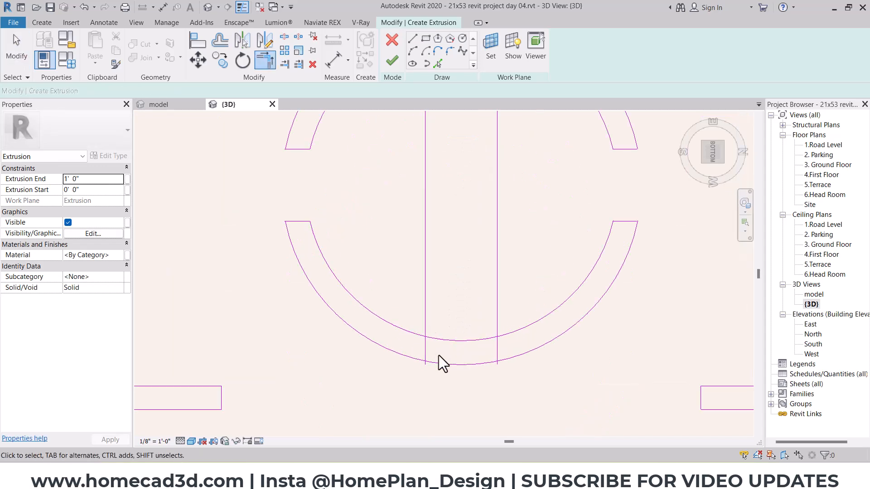
click(425, 349)
click(413, 334)
click(413, 357)
click(425, 355)
click(490, 341)
click(497, 345)
click(498, 348)
click(504, 357)
- Trim the upper inner and outer arcs to the two vertical offset lines, closing the ring's four segments
middle_drag(452, 166, 456, 321)
click(426, 189)
click(429, 177)
click(428, 176)
click(423, 166)
click(501, 172)
click(506, 164)
click(501, 178)
click(507, 189)
scroll(484, 224, down, 5)
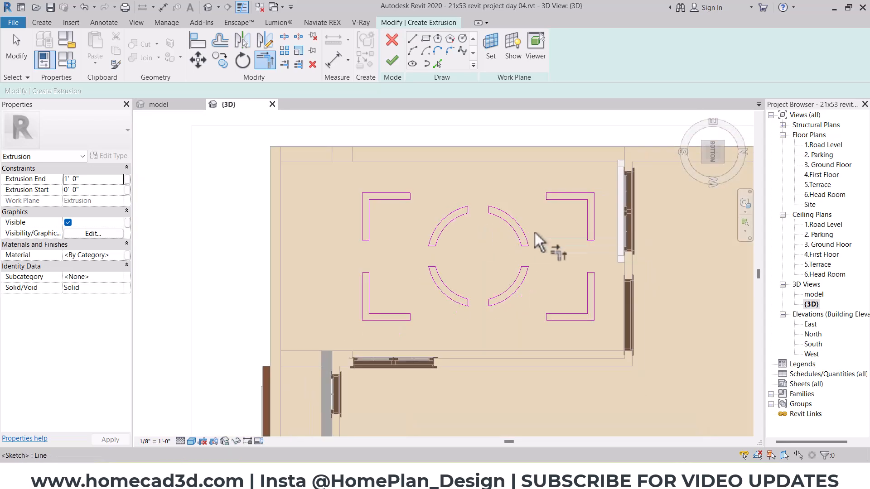
key(Escape)
- Draw a horizontal line from the upper-left L border's outer corner to the wall's inner edge
scroll(507, 240, up, 2)
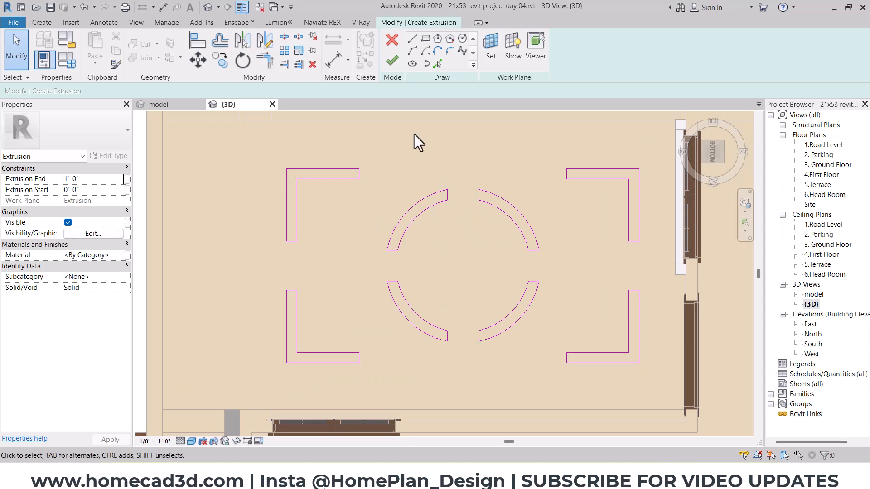
scroll(465, 168, down, 2)
middle_drag(336, 165, 413, 164)
click(425, 39)
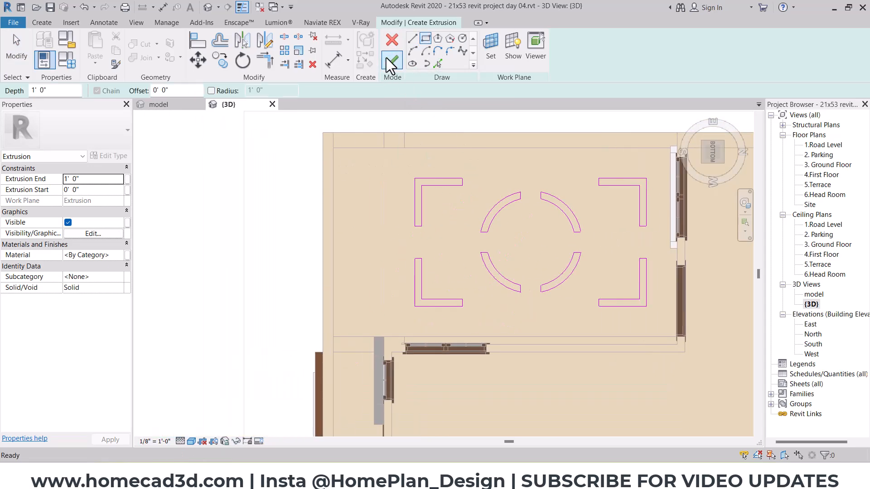
click(410, 40)
scroll(390, 136, up, 2)
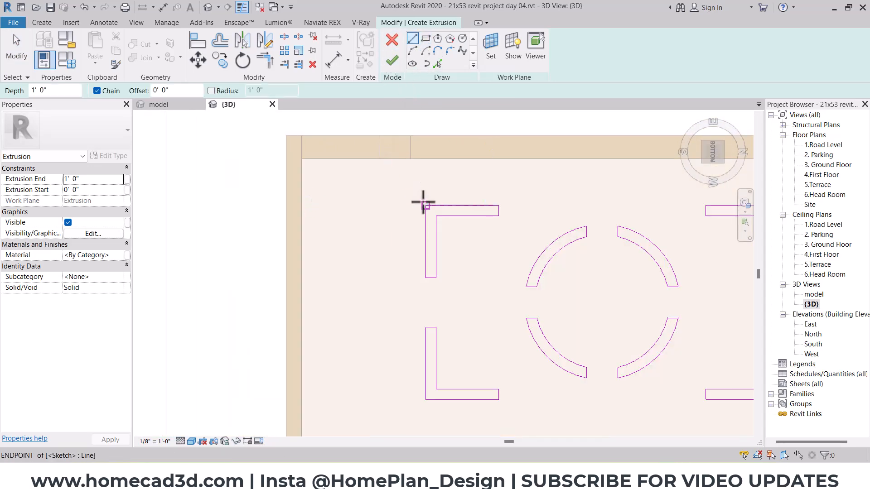
click(426, 206)
click(306, 206)
- Offset a copy of the upper-left L border's outer vertical line 1' 0" towards the wall
click(220, 41)
click(247, 91)
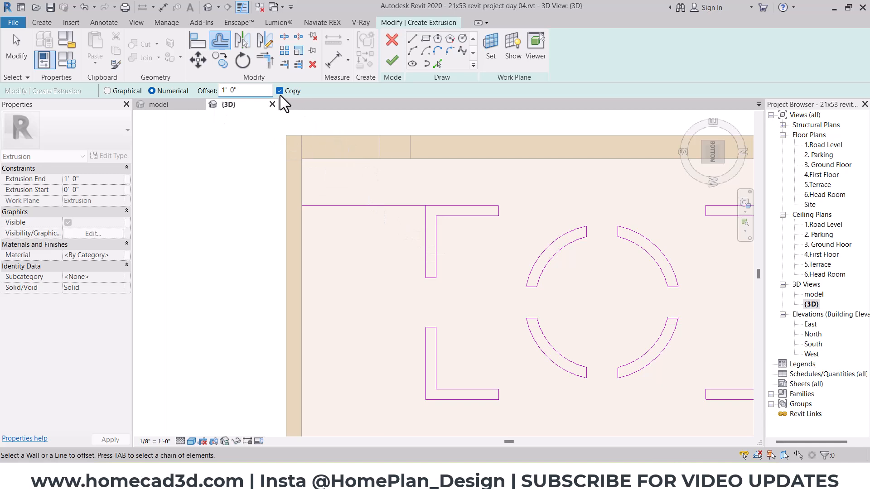
key(Return)
click(425, 233)
- Draw a vertical line along the wall's inner edge and offset a copy 1' 0" inward
click(412, 38)
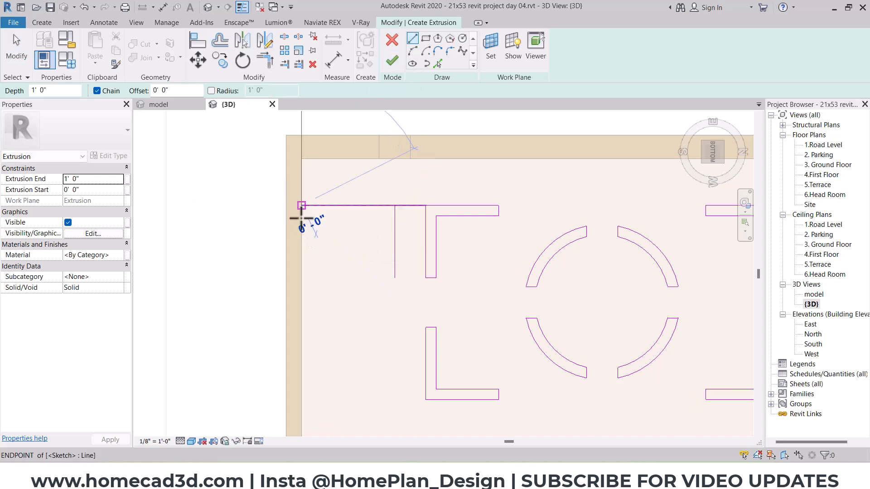
click(301, 278)
click(220, 40)
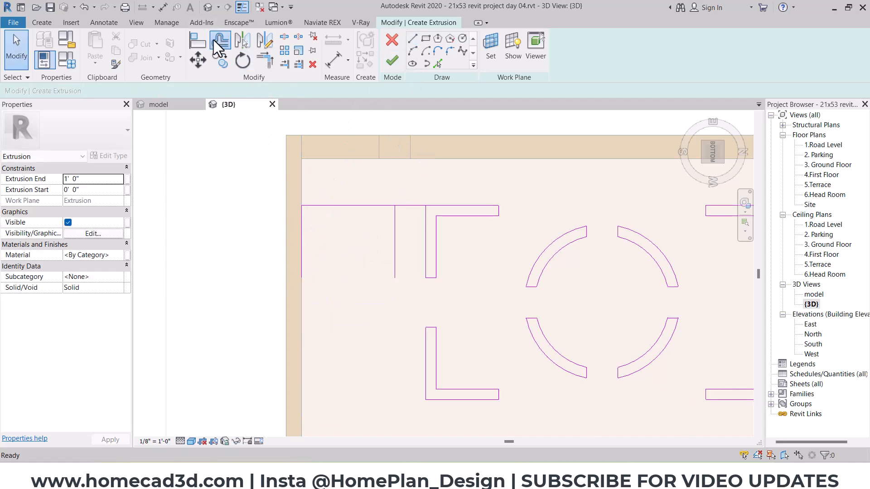
click(304, 224)
- Delete the vertical line on the wall edge and trim the horizontal line to the two offset verticals
key(Escape)
key(Escape)
click(301, 229)
key(Delete)
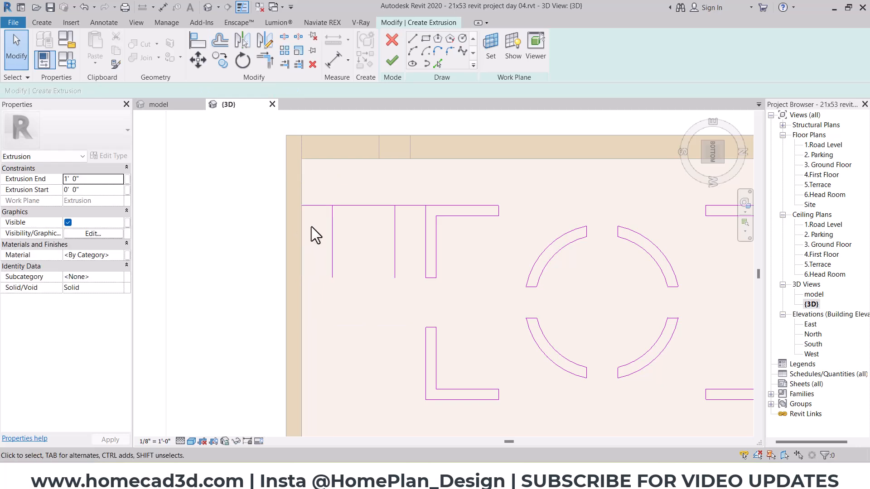
key(t)
key(r)
click(333, 217)
click(341, 205)
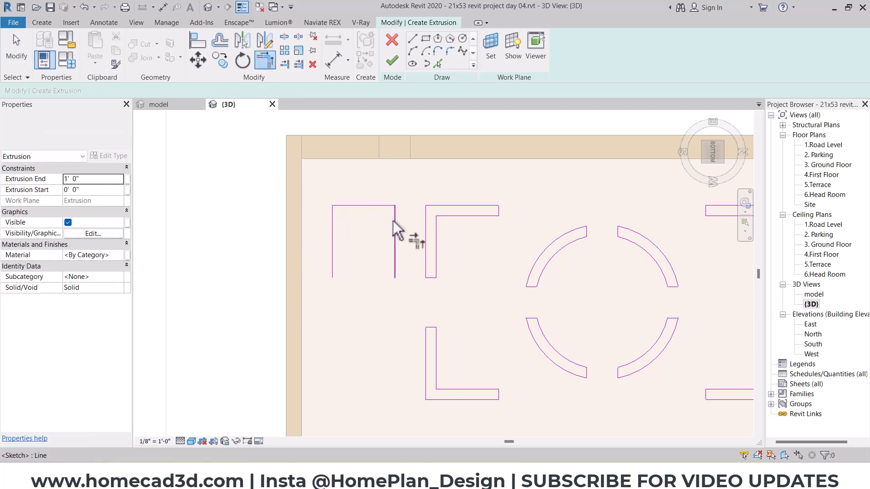
- Offset a copy of the horizontal line downward and trim it with the verticals to close a thin rectangular bar
click(219, 46)
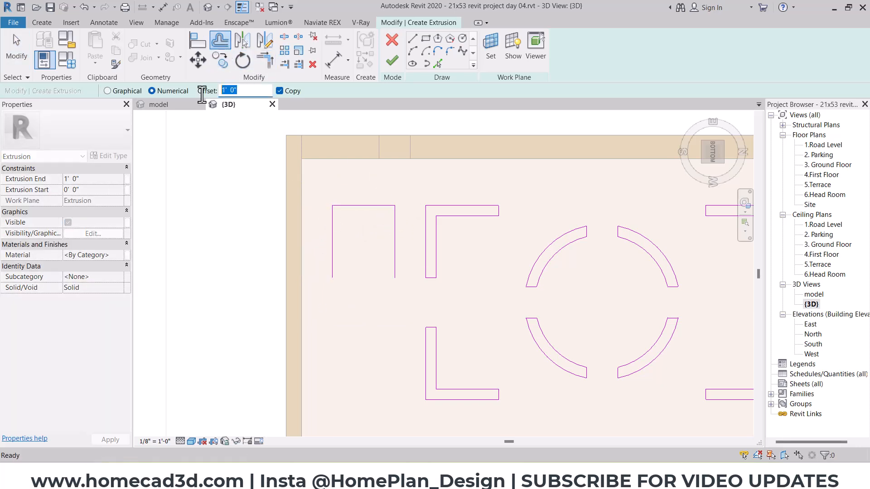
click(369, 210)
key(Escape)
key(t)
key(r)
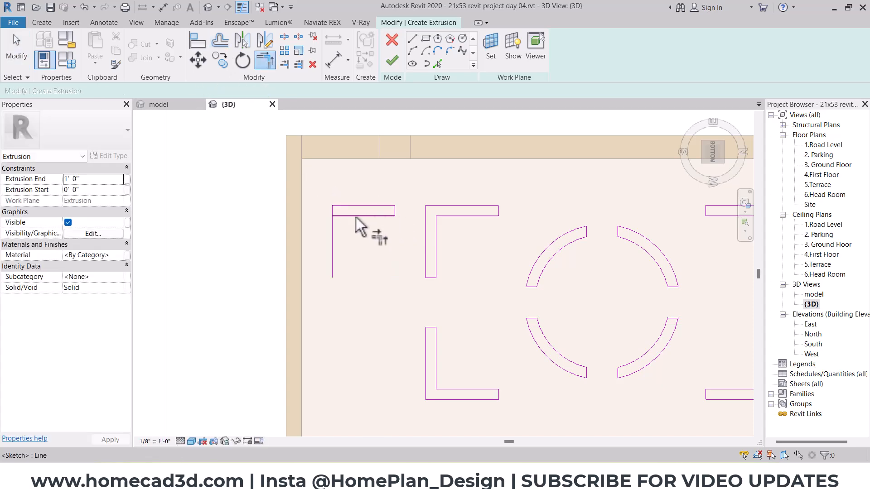
key(Escape)
- Try to copy the rectangular bar straight down to about the level of the lower L border
drag(325, 191, 388, 227)
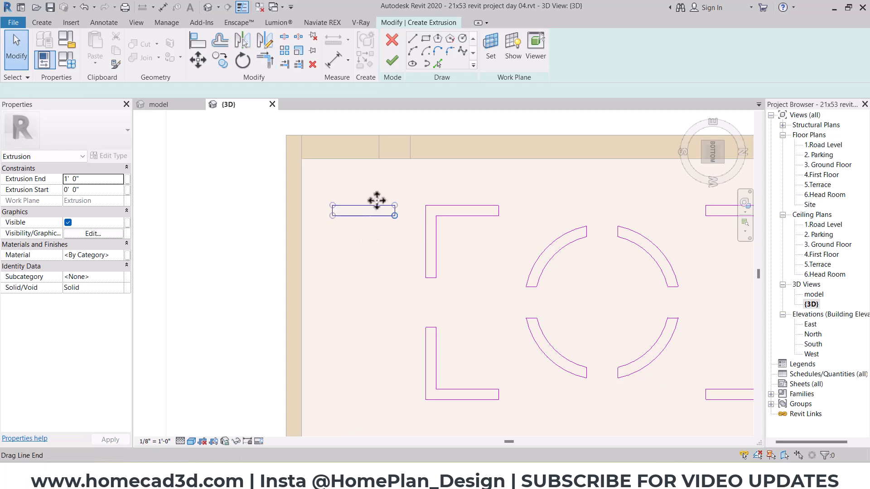
click(220, 59)
click(395, 210)
scroll(398, 302, up, 2)
key(Escape)
click(198, 59)
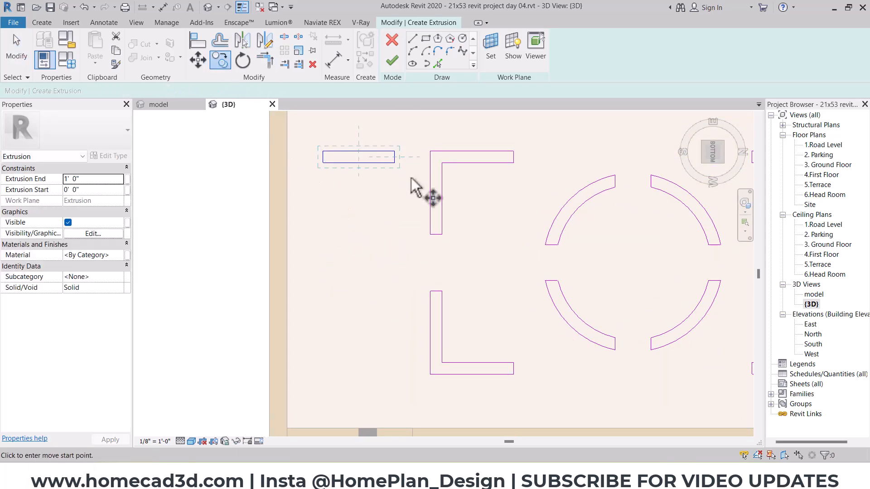
click(394, 163)
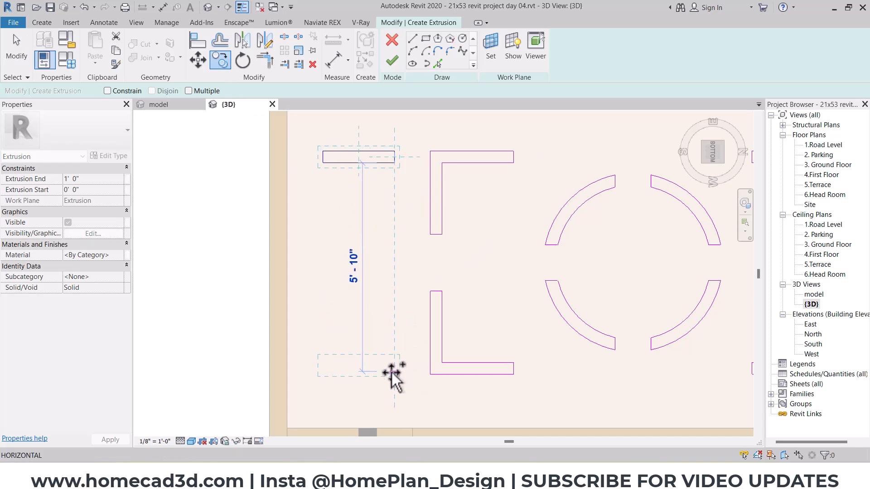
click(391, 373)
- Draw a horizontal guide line from the lower L border's outer corner past the wall, and delete the copied bar
click(412, 38)
click(430, 375)
click(237, 374)
key(Escape)
key(Escape)
drag(404, 393, 405, 389)
key(Delete)
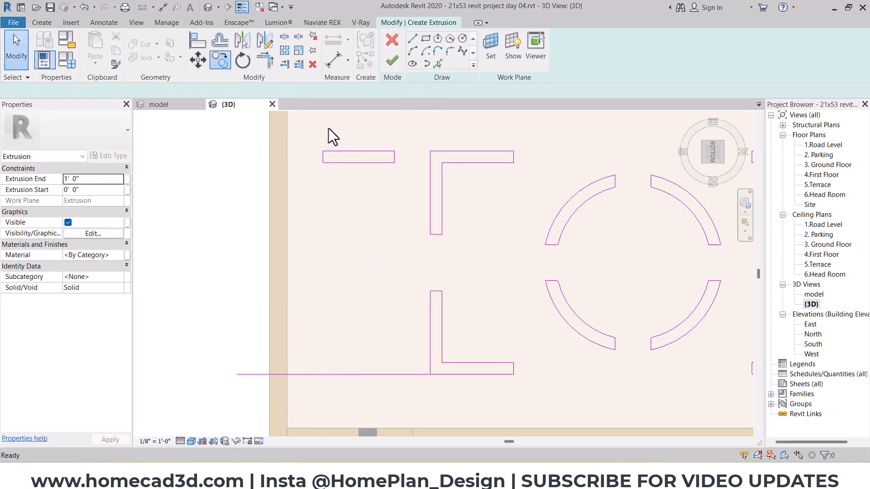
- Copy the upper bar straight down onto the horizontal guide line and remove the guide line
click(219, 58)
drag(304, 130, 410, 188)
key(Return)
click(394, 163)
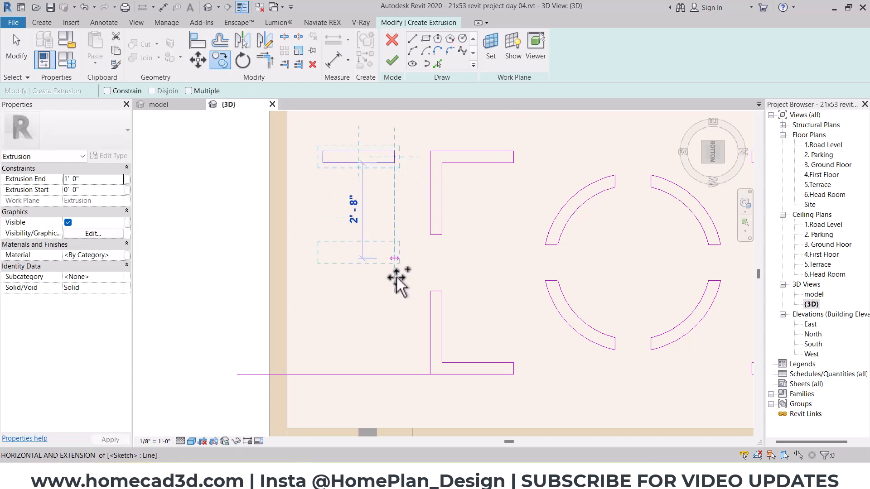
click(394, 374)
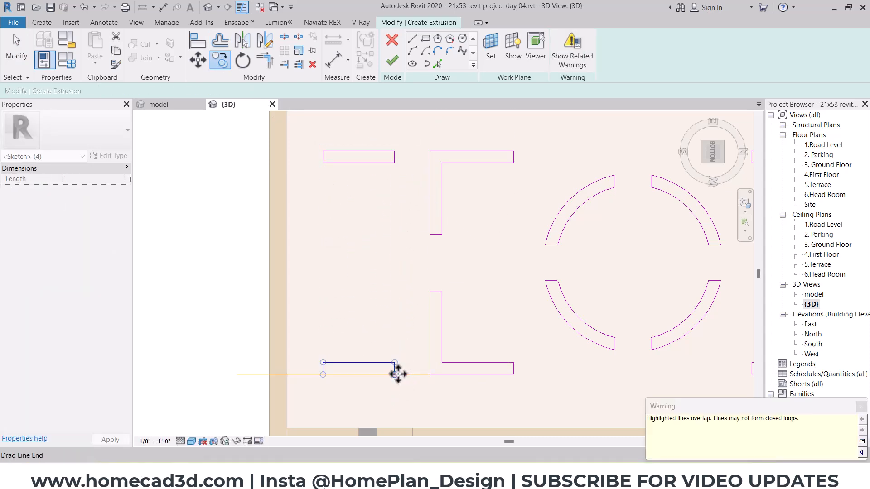
key(Escape)
click(310, 375)
key(Escape)
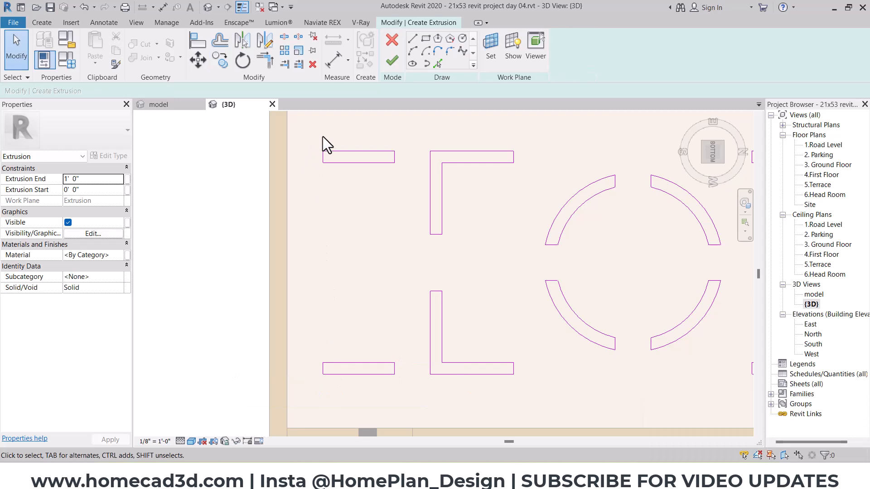
- Copy the upper bar 1' 0" straight down towards the lower bar
drag(411, 173, 411, 172)
key(c)
key(o)
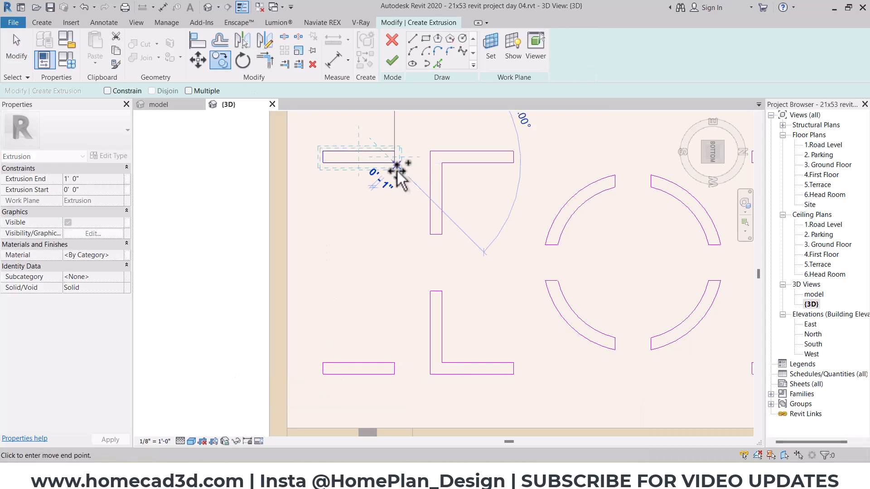
key(Escape)
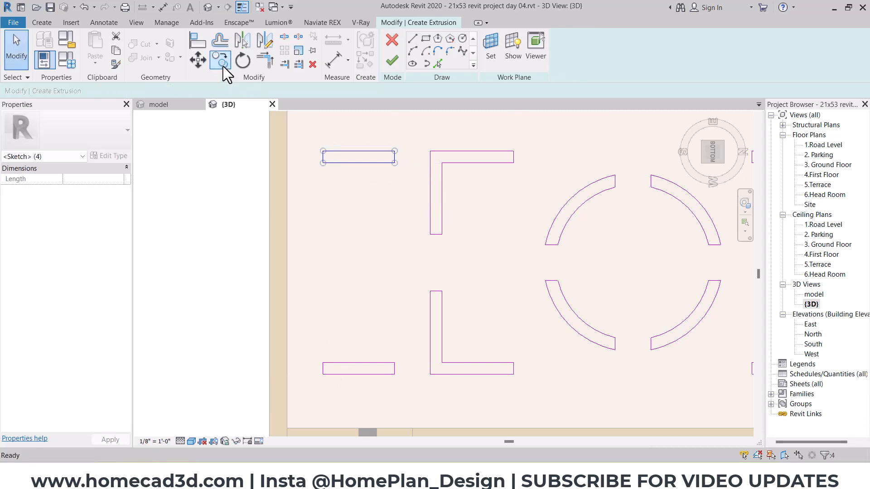
click(222, 66)
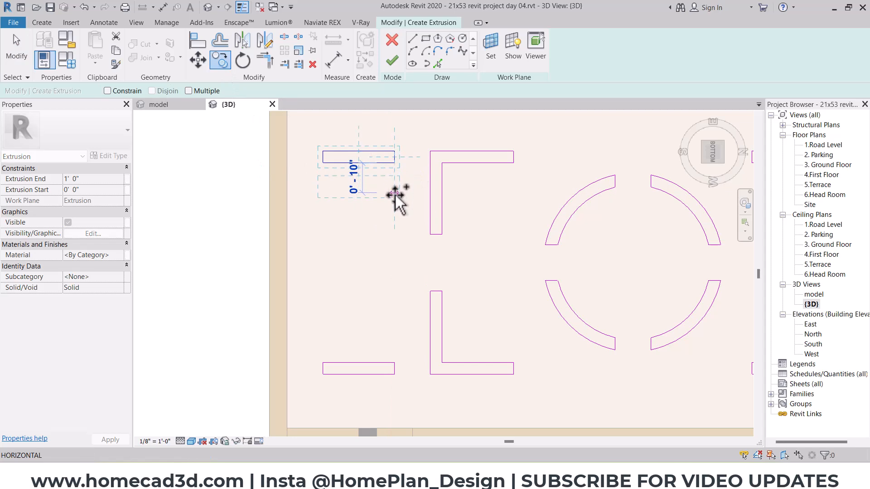
click(395, 198)
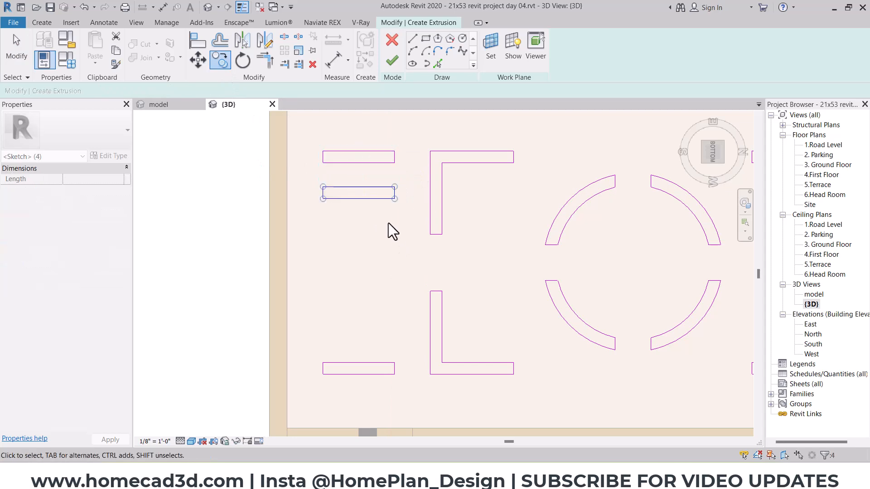
- Make multiple copies of the second bar at 1' 0" spacing to fill the row down to the lower bar
click(225, 68)
click(210, 93)
click(394, 198)
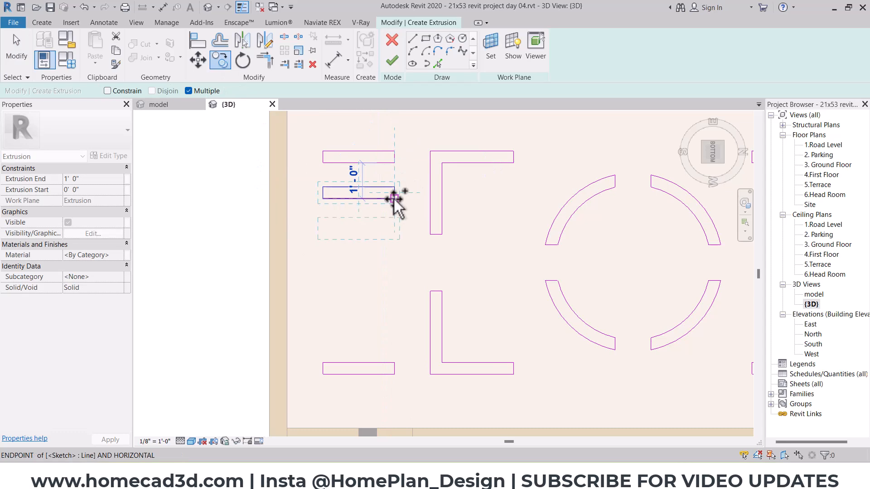
click(395, 234)
click(395, 307)
- Finish the extrusion sketch containing the bars, L-shaped borders and ring segments
shift+middle_drag(352, 353, 545, 235)
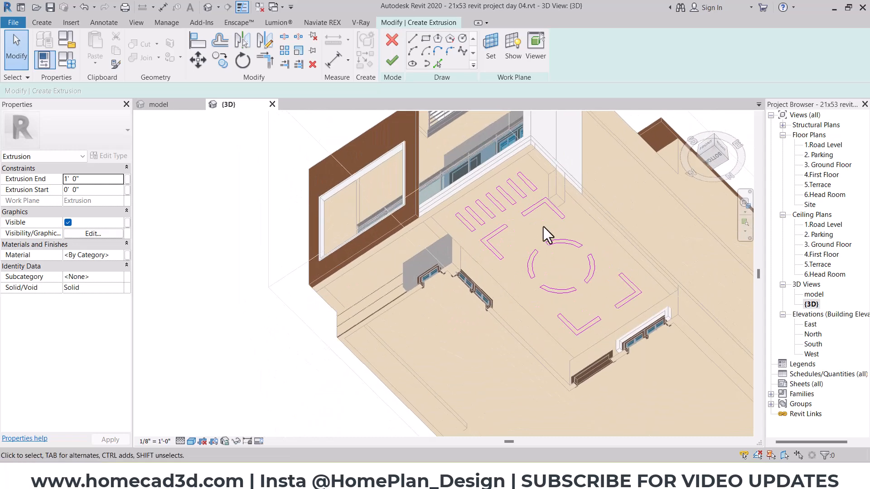
click(707, 165)
middle_drag(635, 189, 545, 220)
scroll(498, 226, up, 3)
scroll(483, 230, up, 3)
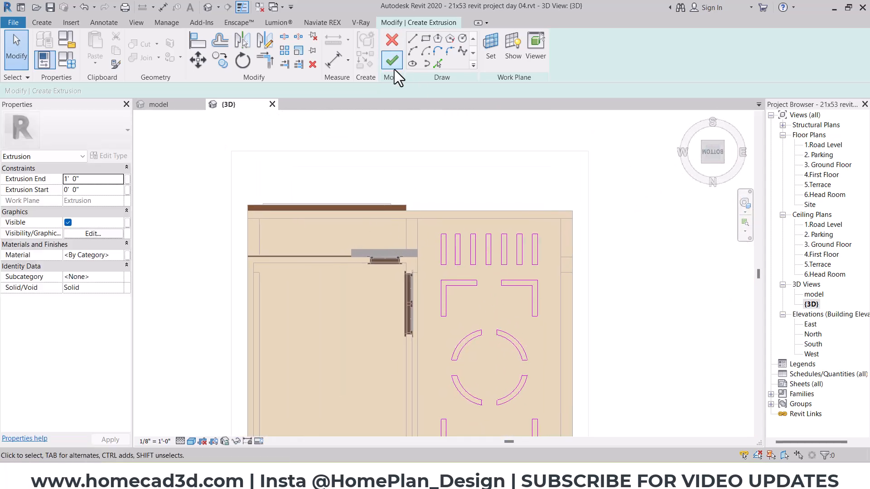
click(393, 65)
- Set the ceiling decoration's extrusion end to 2"
shift+middle_drag(409, 189, 437, 278)
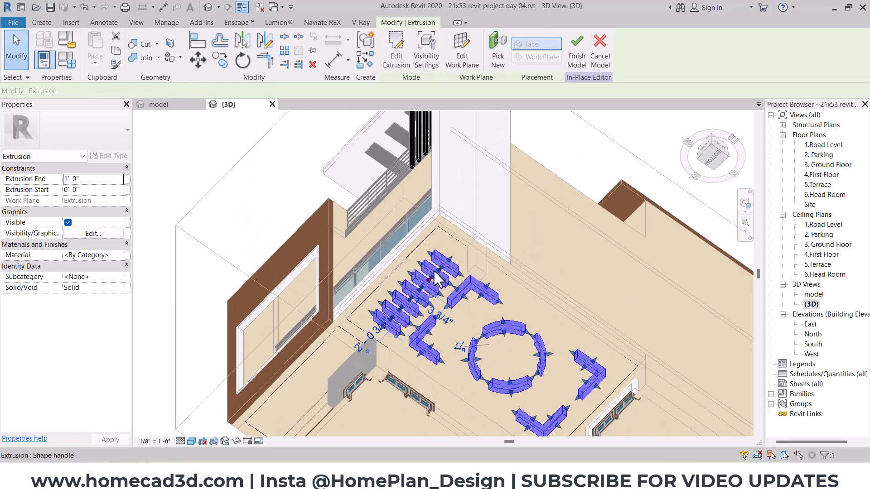
click(91, 179)
text(2")
click(293, 194)
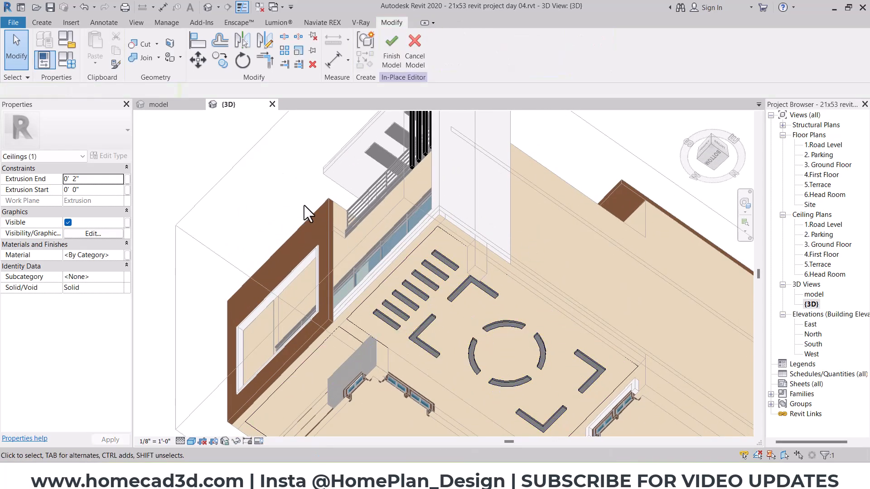
- Assign the 06 brown paint material to the ceiling decoration extrusion
click(473, 289)
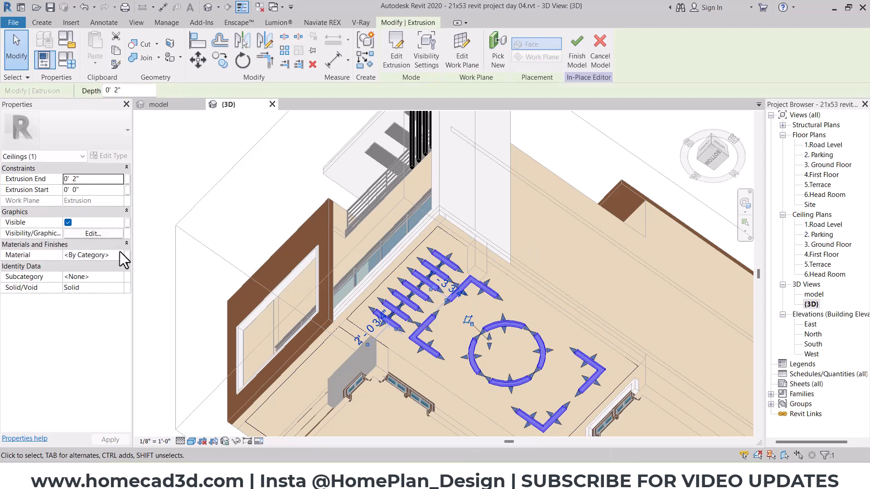
click(120, 251)
click(80, 242)
click(318, 435)
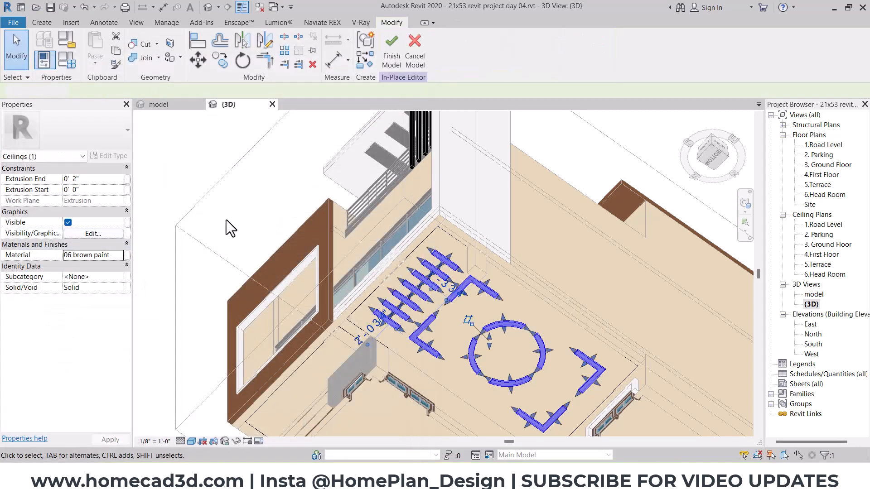
click(228, 221)
- Check the ceiling decoration from below and finish the in-place ceiling model
scroll(326, 240, down, 3)
shift+middle_drag(398, 273, 615, 184)
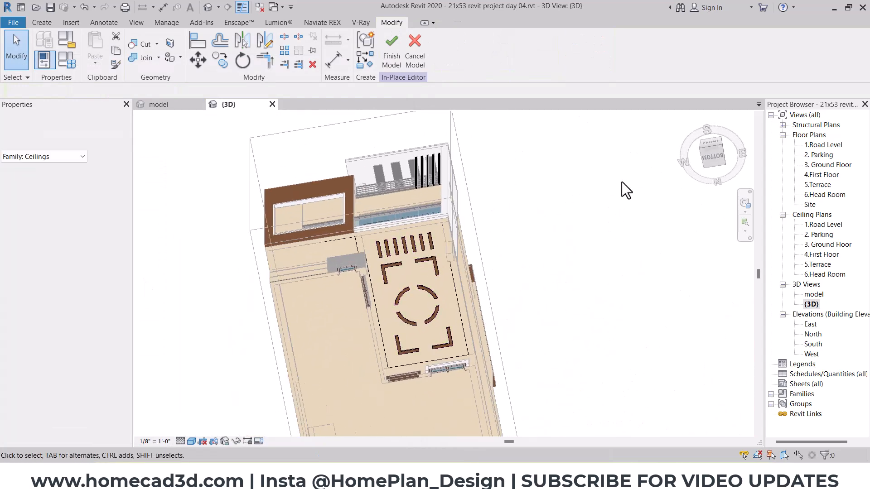
click(712, 161)
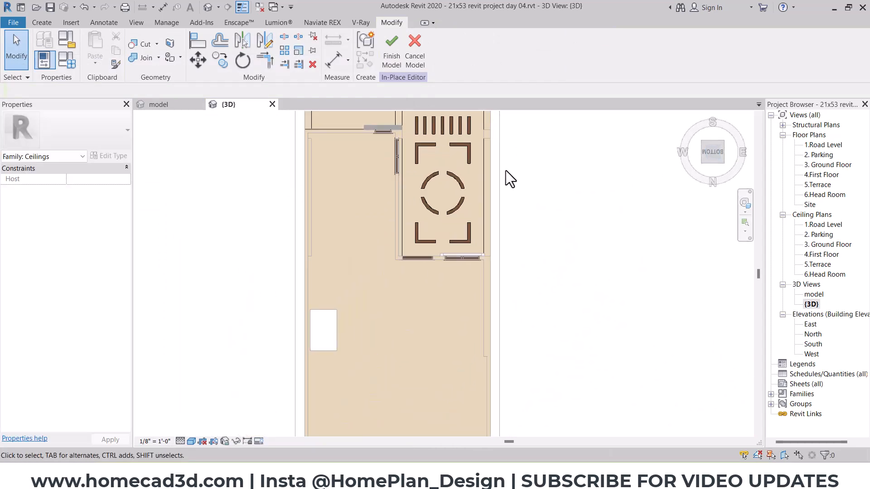
scroll(448, 214, up, 3)
click(388, 58)
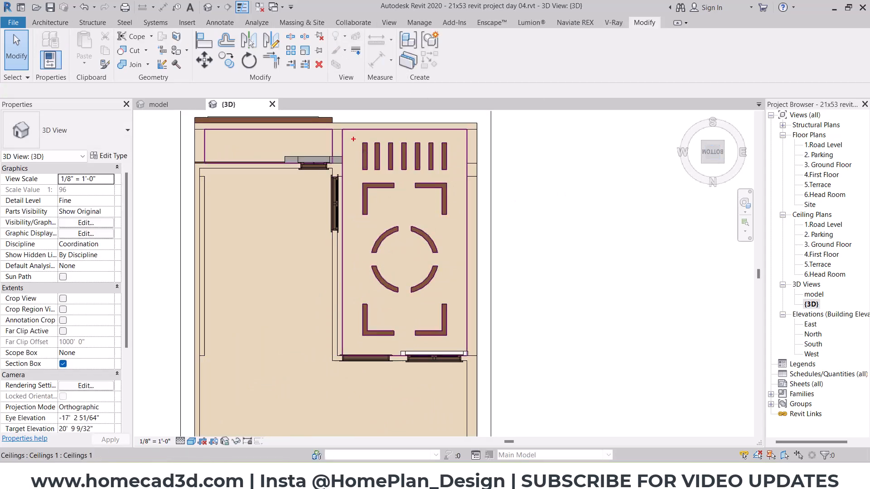
- Start loading a component family and browse the US Imperial library to the Lighting > Architectural > Internal folder
key(Escape)
click(67, 22)
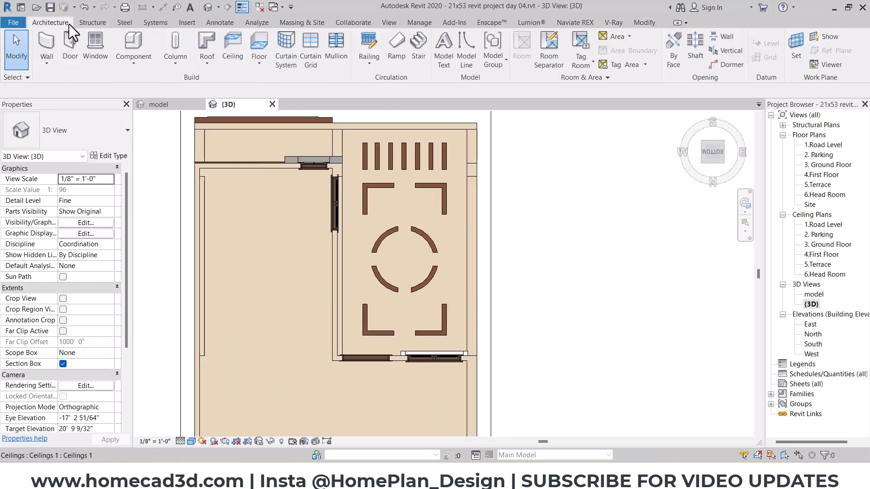
click(125, 61)
click(138, 85)
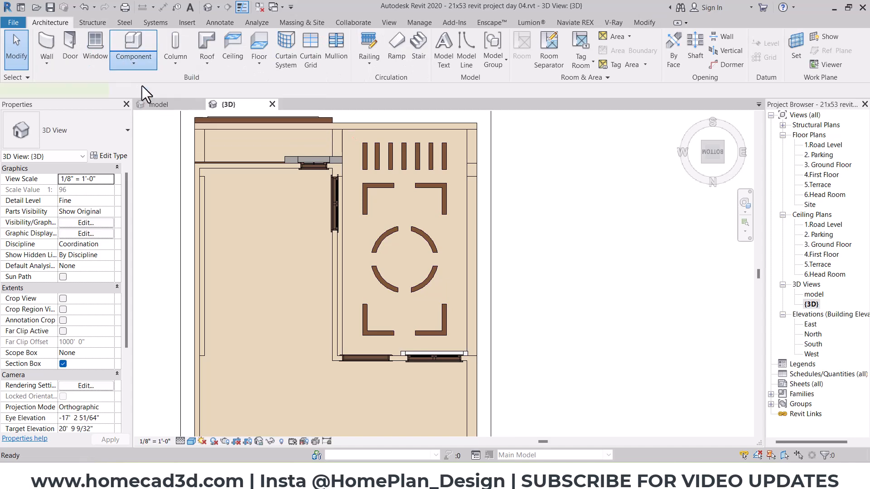
click(449, 57)
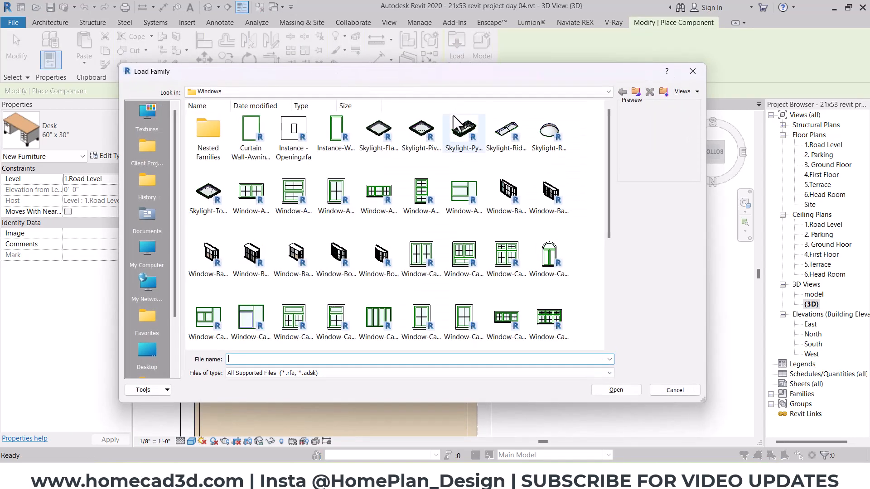
click(634, 92)
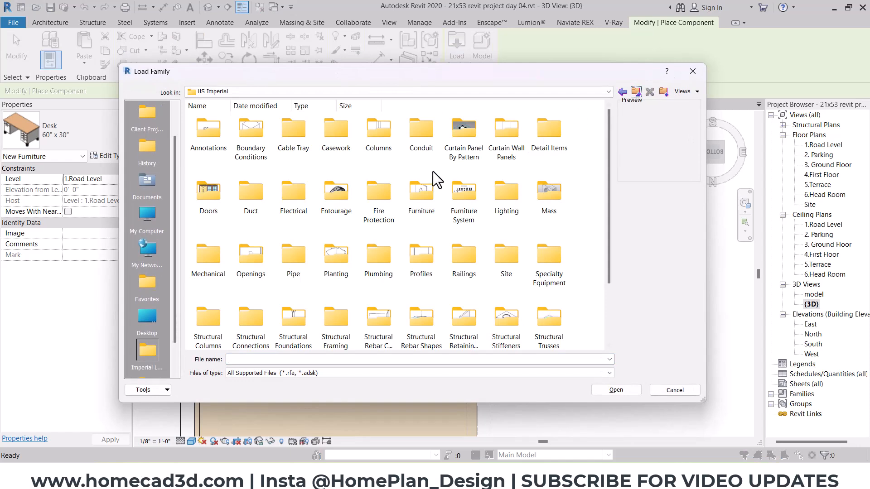
double_click(504, 203)
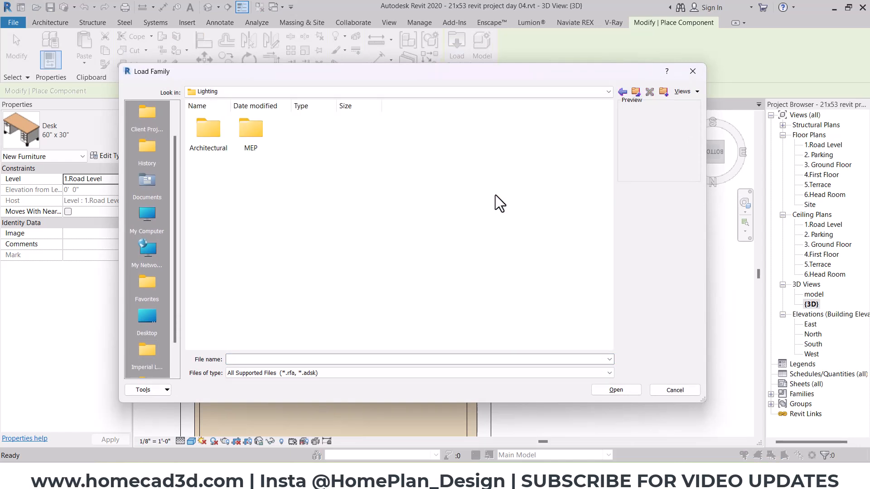
double_click(208, 129)
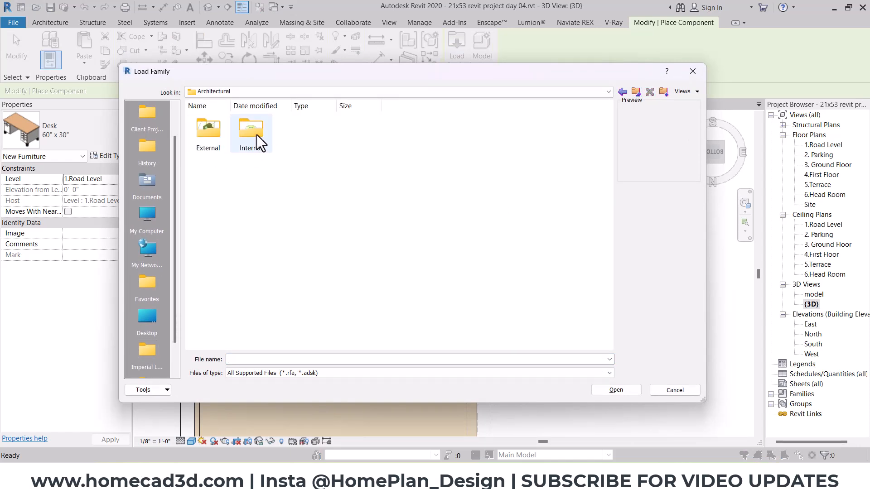
double_click(252, 128)
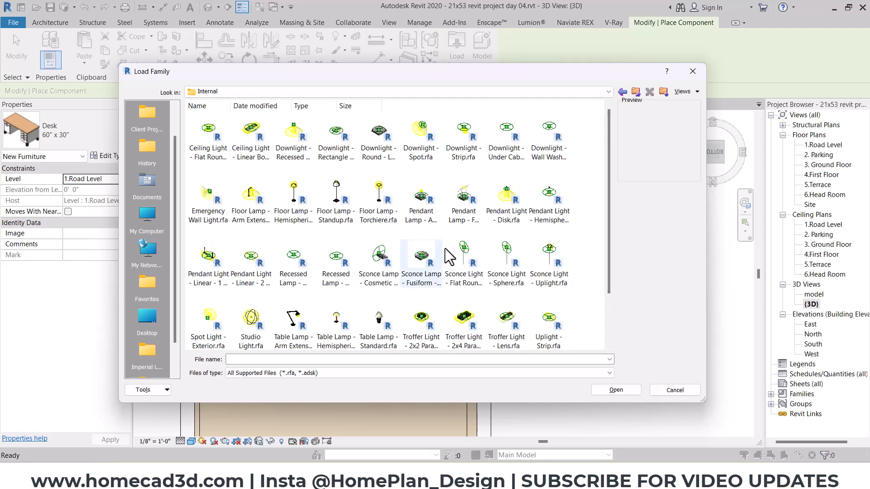
- Load the Recessed Lamp - Round - LED family with its 4" Trimless Downlight type
scroll(380, 294, down, 1)
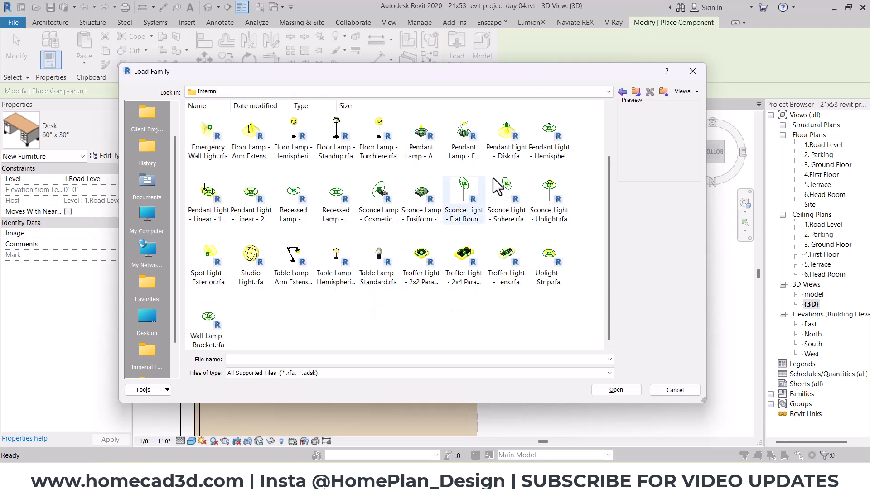
click(337, 199)
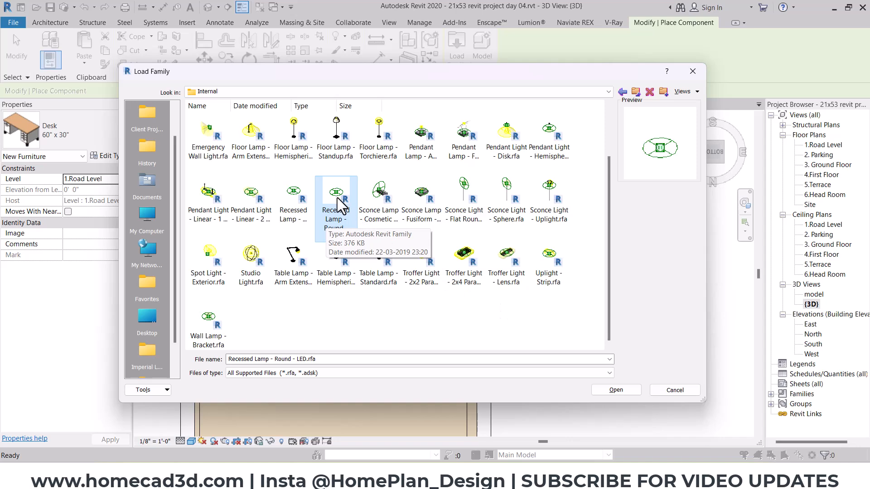
click(616, 390)
click(215, 221)
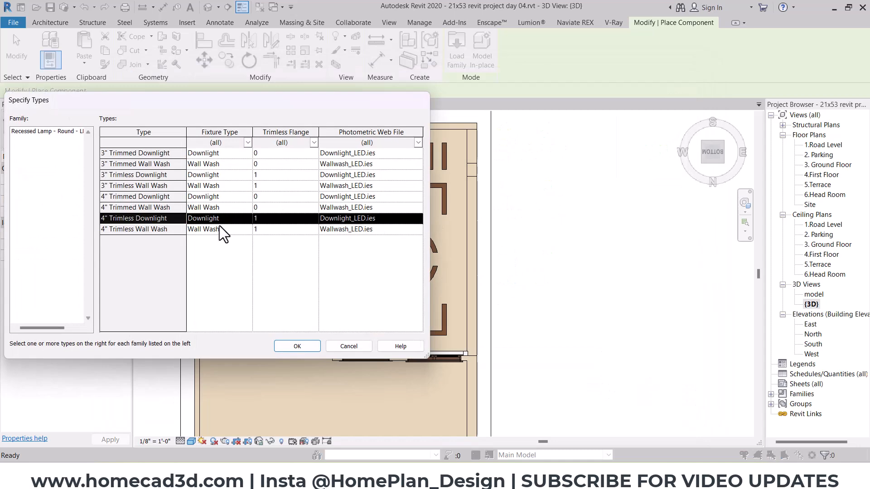
click(292, 346)
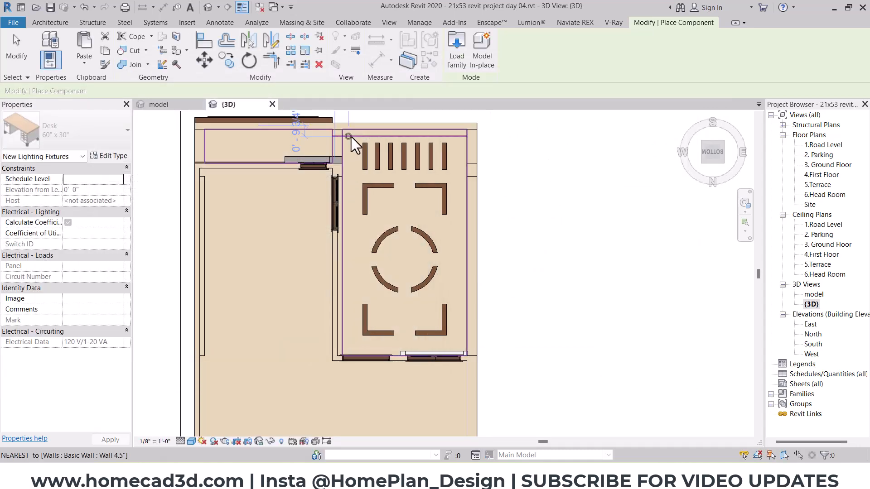
- Place a 4" Trimless Downlight at the centre of the segmented ring on the porch ceiling
scroll(404, 258, up, 1)
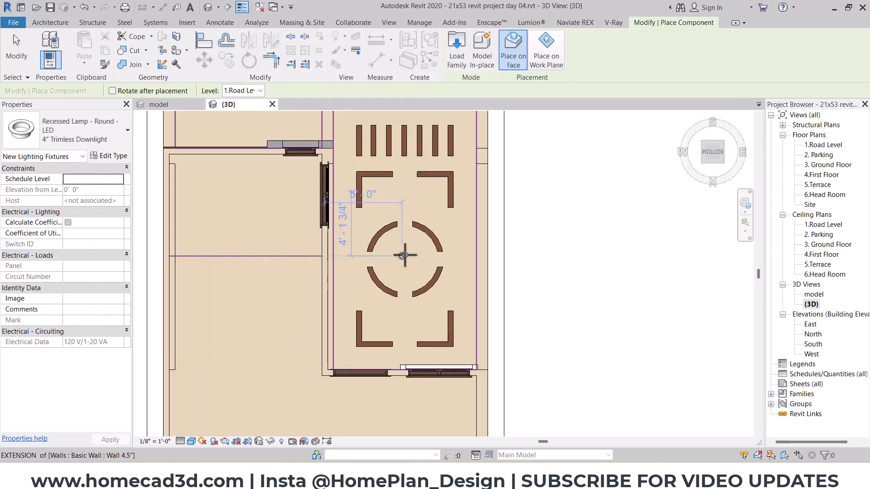
click(441, 274)
key(Escape)
key(Escape)
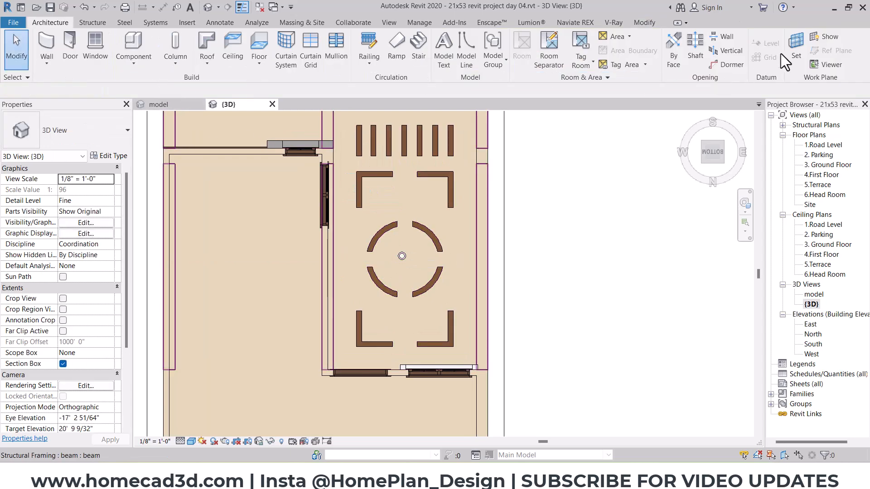
- Set the work plane by picking the underside face of the porch ceiling
click(794, 50)
click(439, 196)
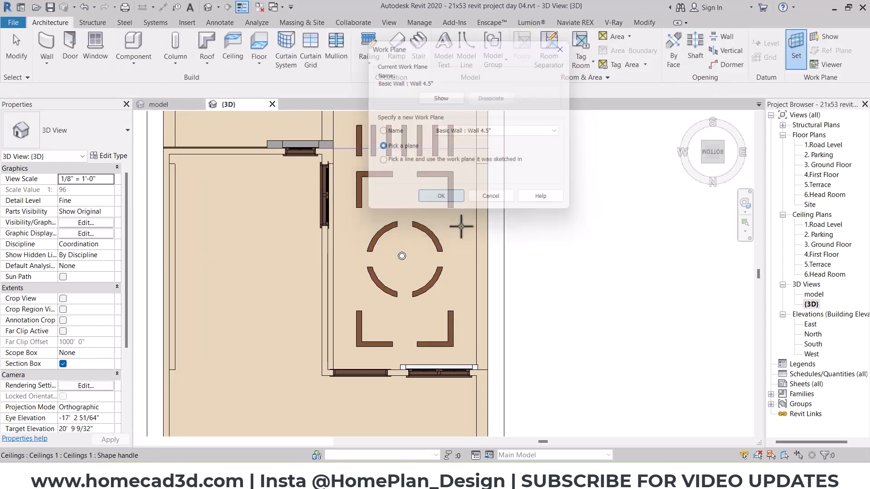
click(460, 239)
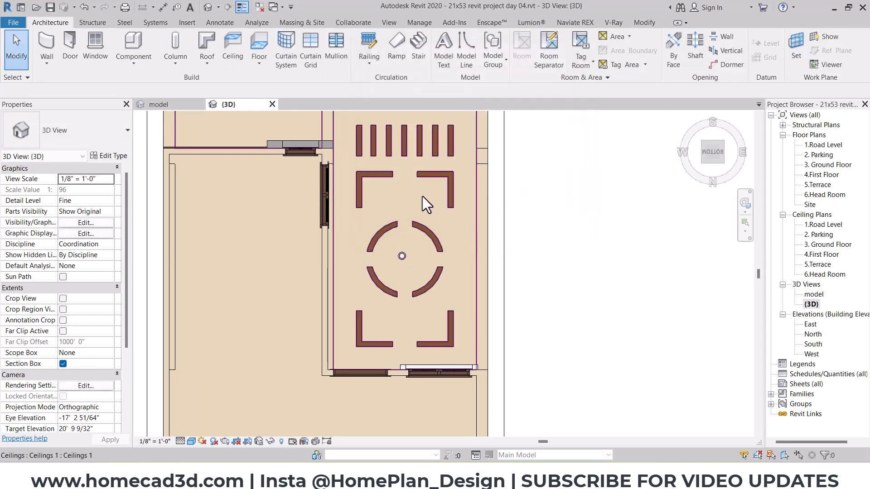
- Draw a model-line guide rectangle around the porch ceiling decoration, offset 1' inside the surrounding walls
click(461, 59)
text(1)
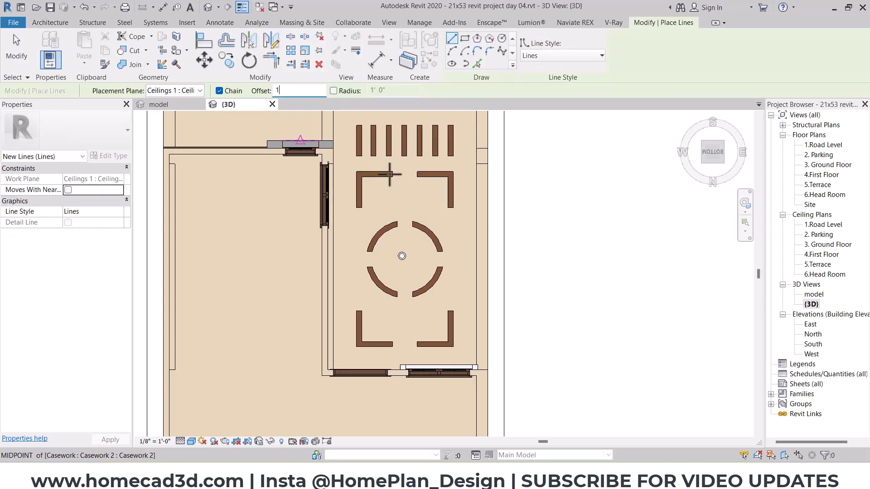
middle_drag(412, 193, 394, 237)
click(316, 413)
click(464, 38)
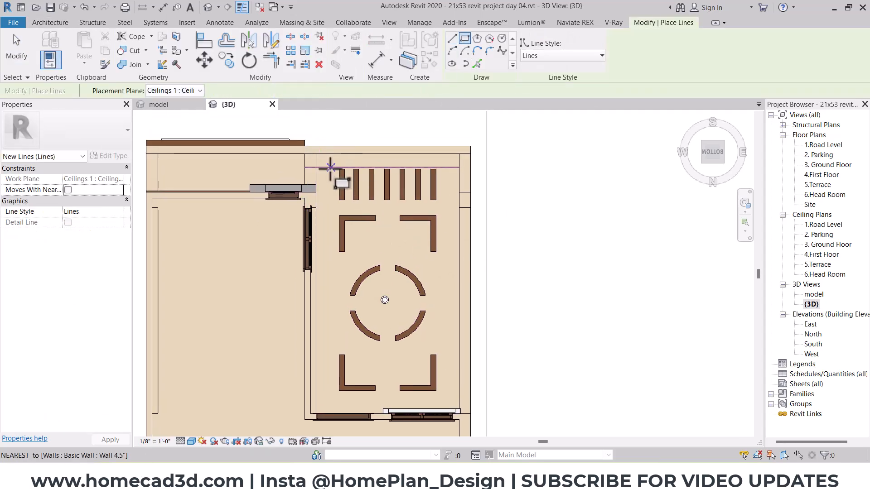
click(332, 170)
scroll(402, 286, down, 2)
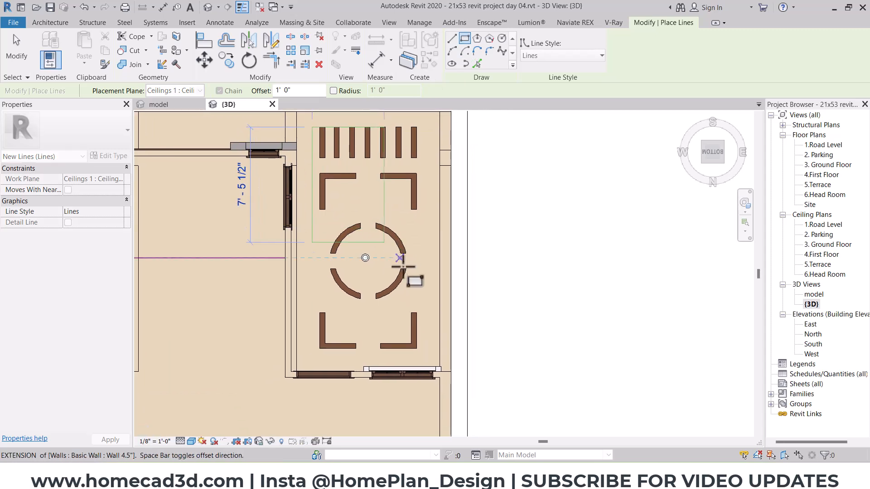
scroll(438, 379, up, 5)
scroll(438, 380, up, 2)
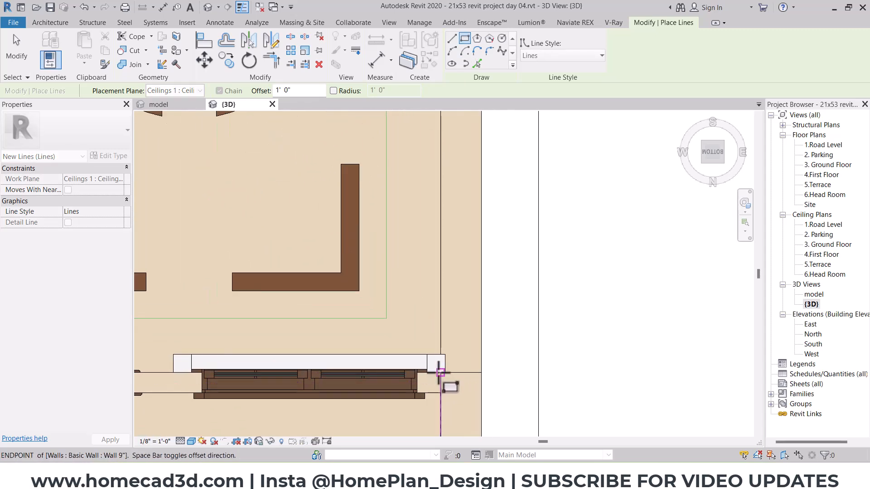
click(440, 372)
scroll(413, 340, down, 3)
key(Escape)
key(Escape)
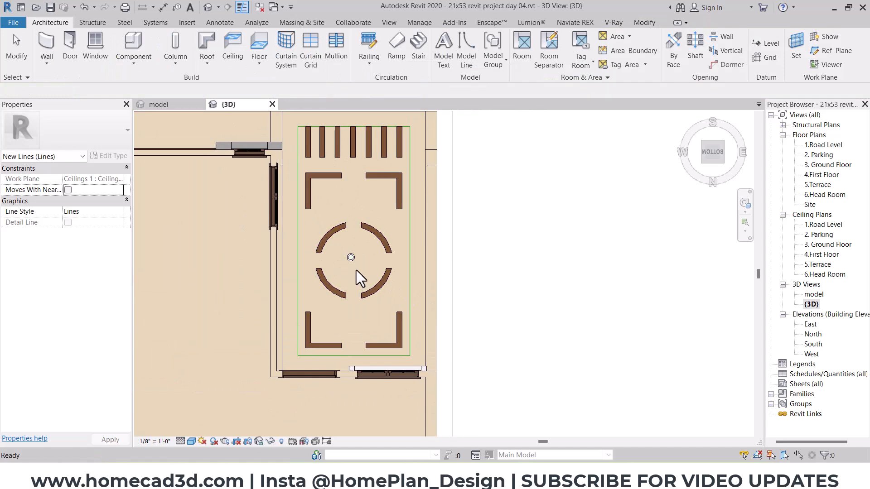
- Place three matching downlights along the guide's short edge near the door and window, at both corners and the midpoint
click(353, 264)
click(434, 67)
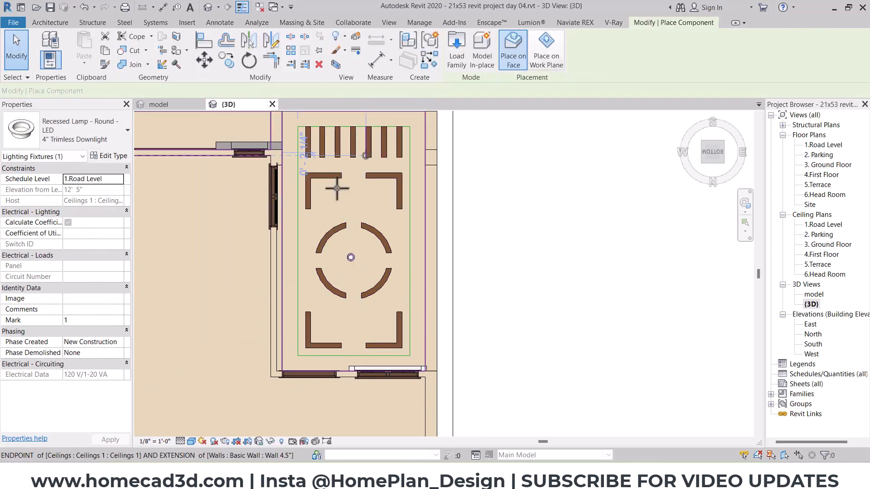
scroll(294, 132, up, 1)
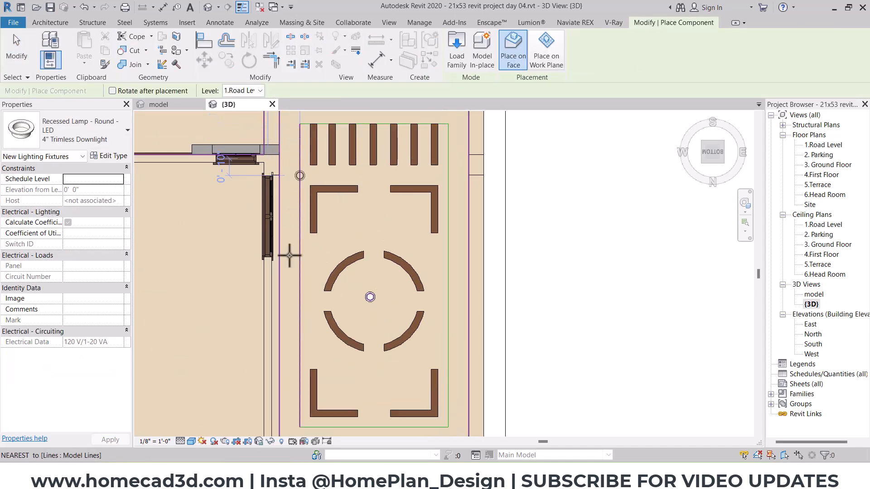
middle_drag(291, 210, 308, 245)
middle_drag(307, 409, 306, 357)
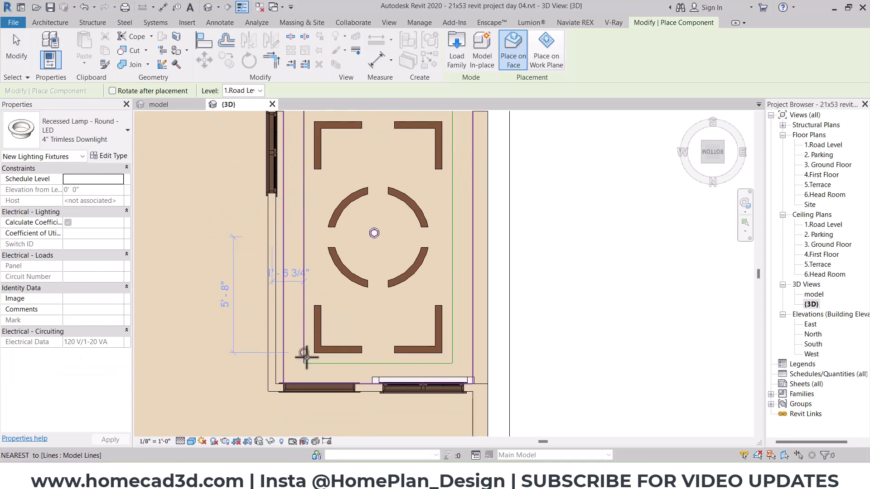
click(304, 363)
click(377, 364)
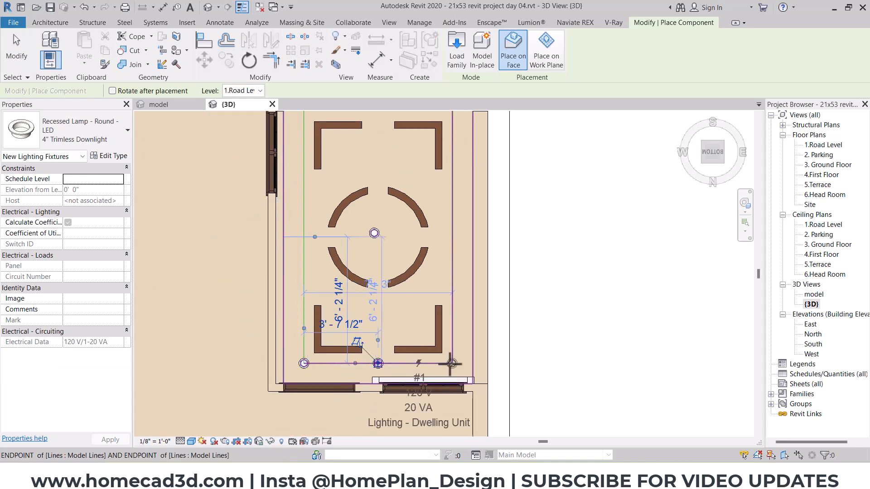
click(451, 363)
key(Escape)
- Copy the two corner downlights three times along the guide's long sides, at about 4' spacing
click(452, 363)
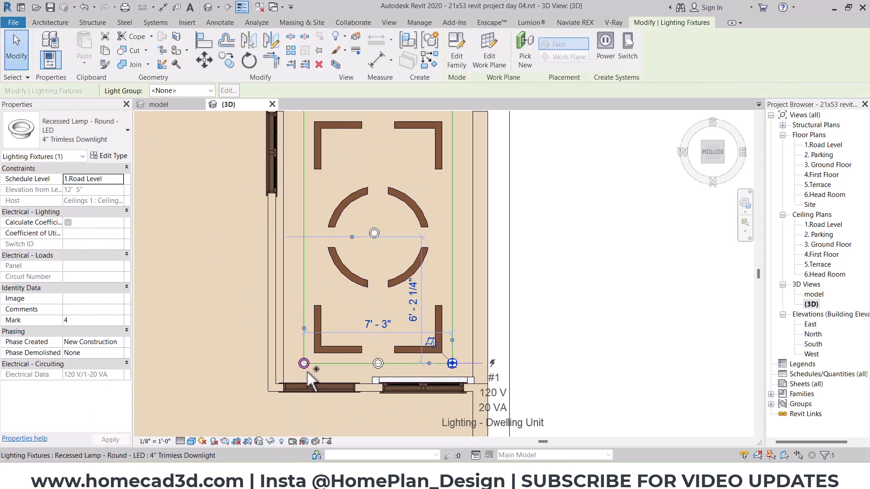
click(226, 60)
click(319, 363)
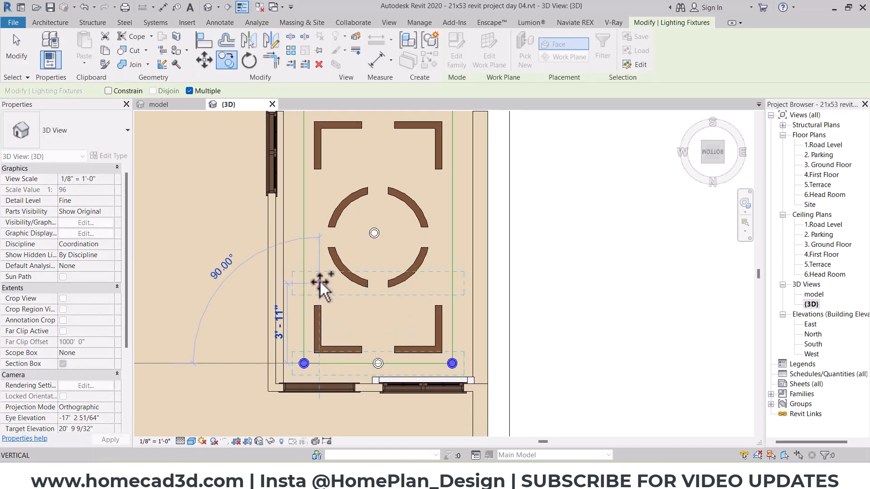
click(320, 281)
middle_drag(320, 212, 321, 272)
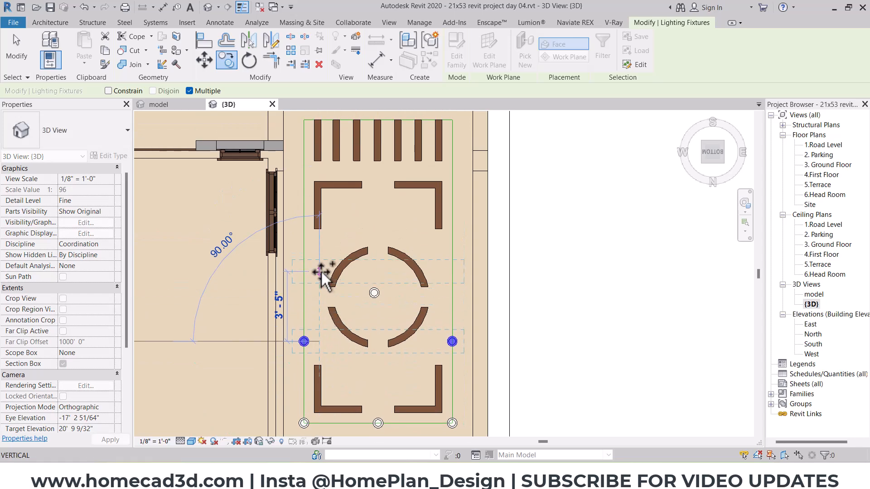
click(323, 261)
middle_drag(326, 221, 326, 260)
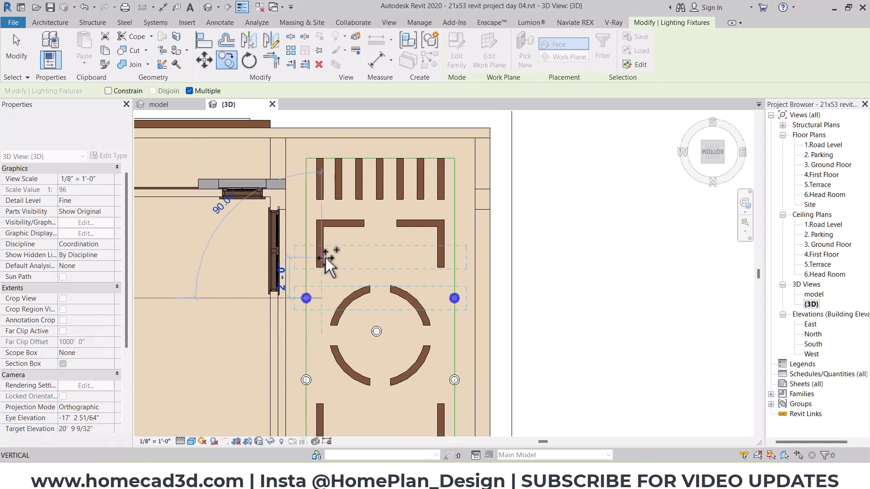
text(4)
key(Return)
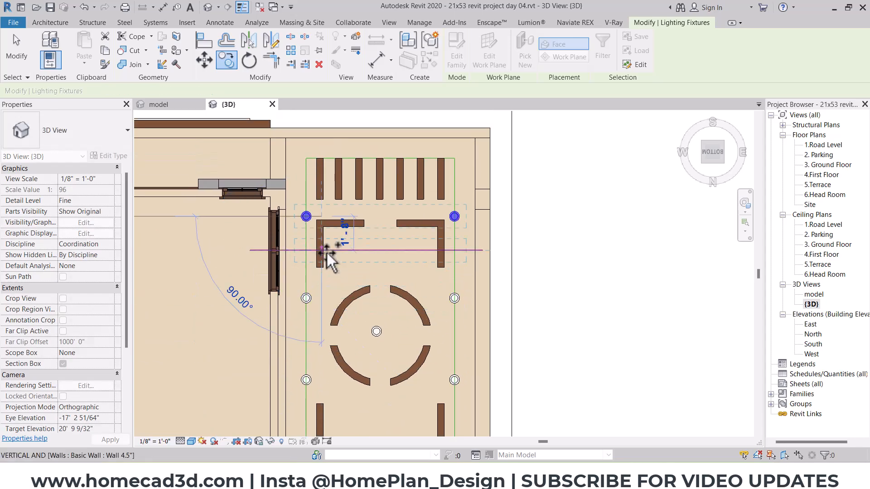
- Add one more copied pair of downlights between the ceiling bars and the front edge beam
middle_drag(328, 225, 333, 256)
scroll(334, 256, up, 2)
middle_drag(343, 161, 351, 216)
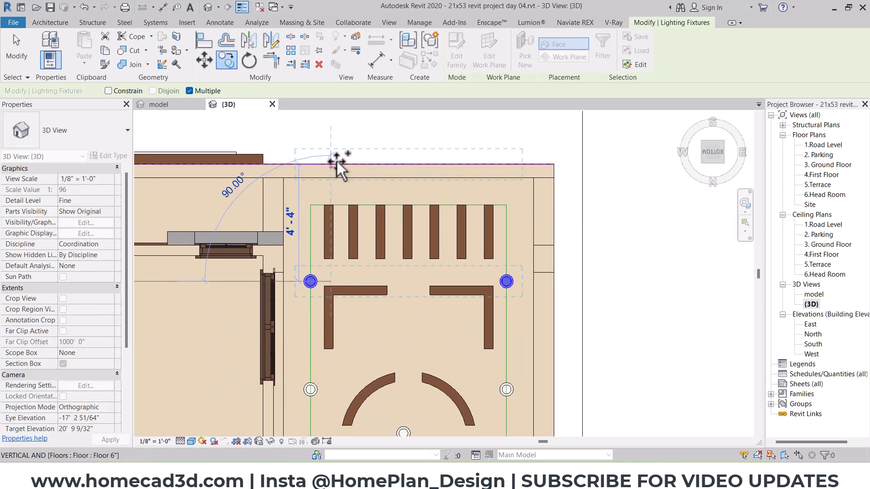
click(336, 189)
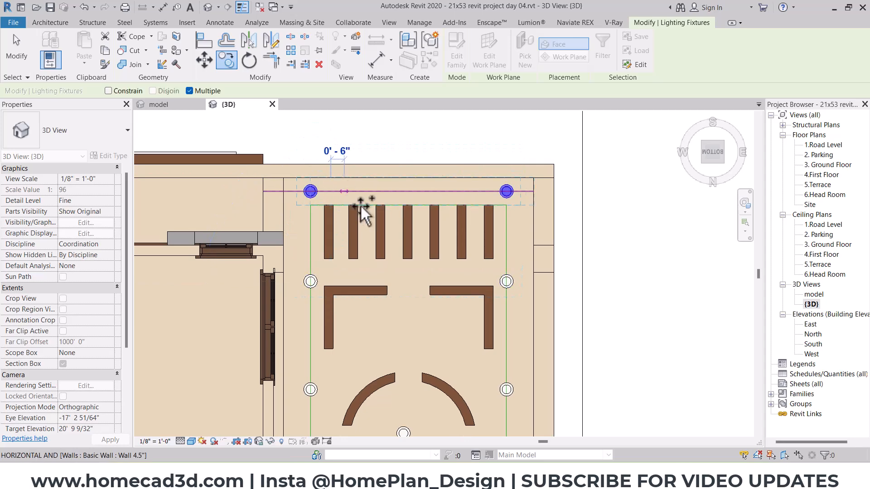
key(Escape)
key(Escape)
- Delete the model-line guide rectangle from the porch ceiling
click(391, 208)
key(Escape)
middle_drag(410, 229, 571, 277)
click(478, 240)
key(Escape)
- Copy a front corner downlight to the midpoint of the front row beside the ceiling bars
click(472, 238)
middle_drag(518, 261, 477, 252)
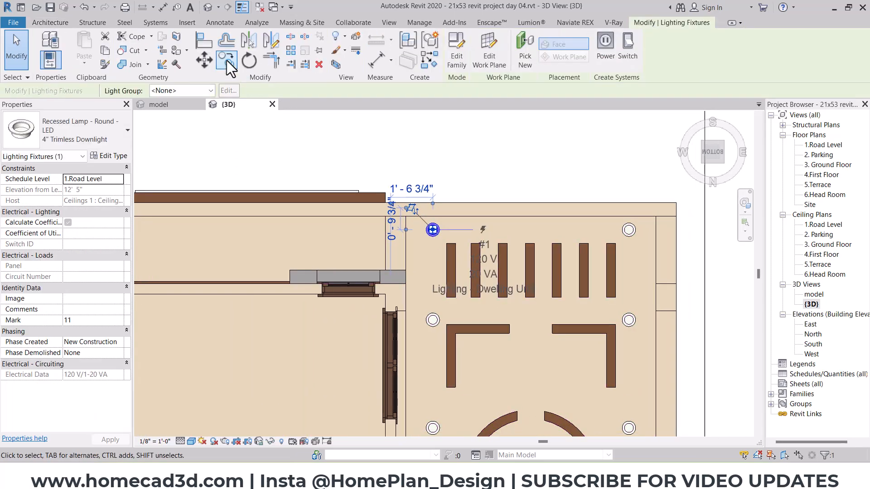
click(228, 63)
scroll(326, 191, down, 3)
scroll(374, 272, up, 1)
scroll(328, 355, up, 2)
click(317, 352)
click(414, 352)
scroll(417, 339, down, 2)
middle_drag(431, 226, 450, 345)
key(Escape)
- Place three 4" Trimless Downlights in a row along the narrow front ceiling strip beside the porch ceiling
scroll(401, 248, up, 1)
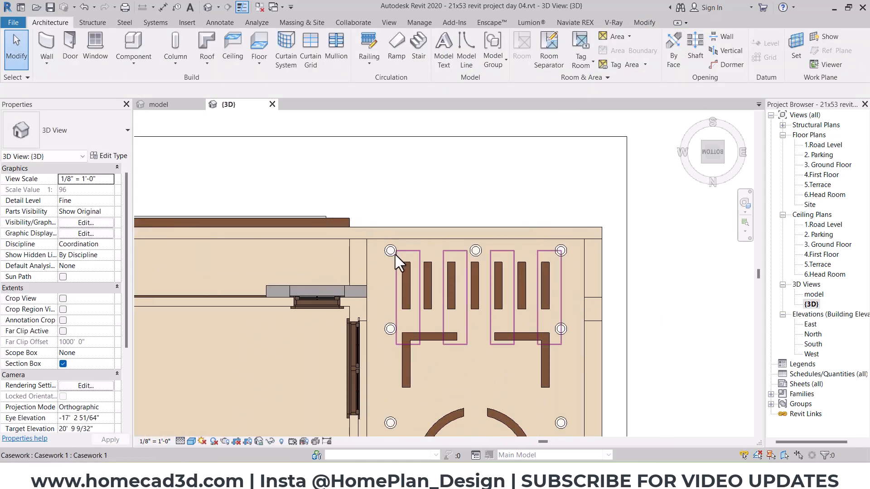
click(388, 253)
middle_drag(480, 185, 654, 196)
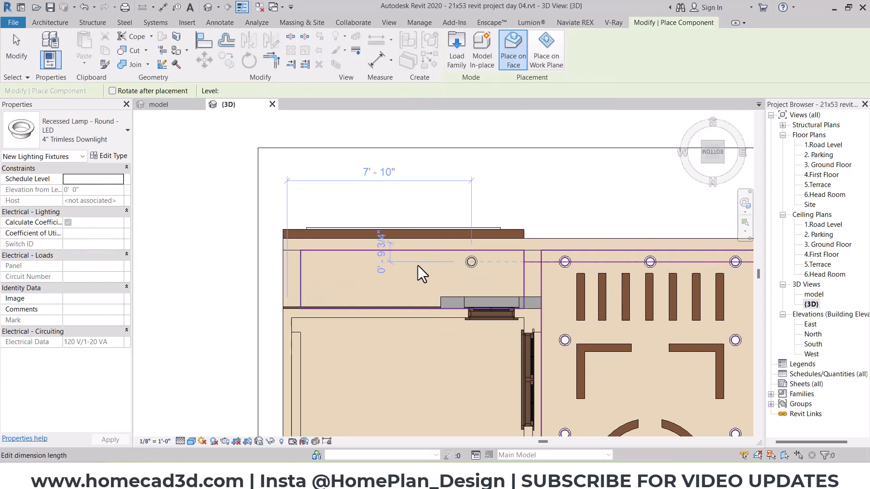
click(400, 262)
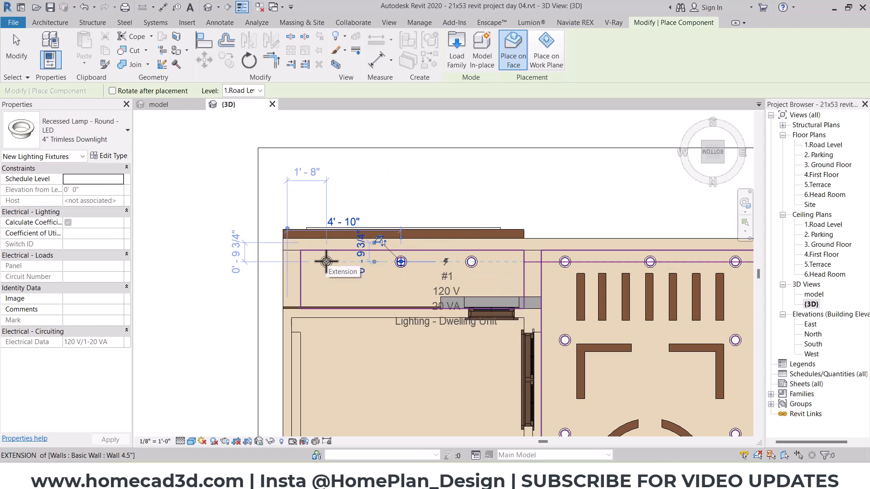
click(319, 262)
key(Escape)
key(Escape)
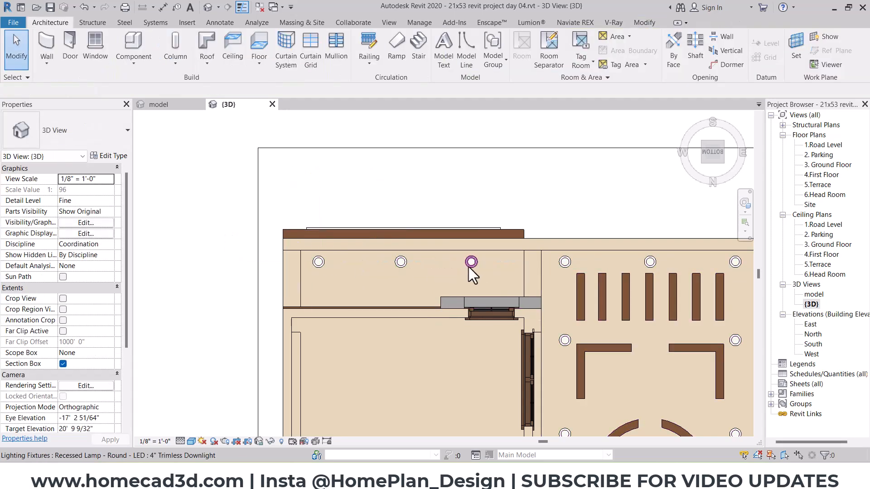
- Move the strip downlight nearest the porch ceiling along its row to even out the spacing
click(470, 263)
drag(468, 298, 402, 268)
click(409, 211)
- Delete the downlight at the centre of the porch ceiling's circular ornament
scroll(409, 211, down, 5)
scroll(483, 222, up, 4)
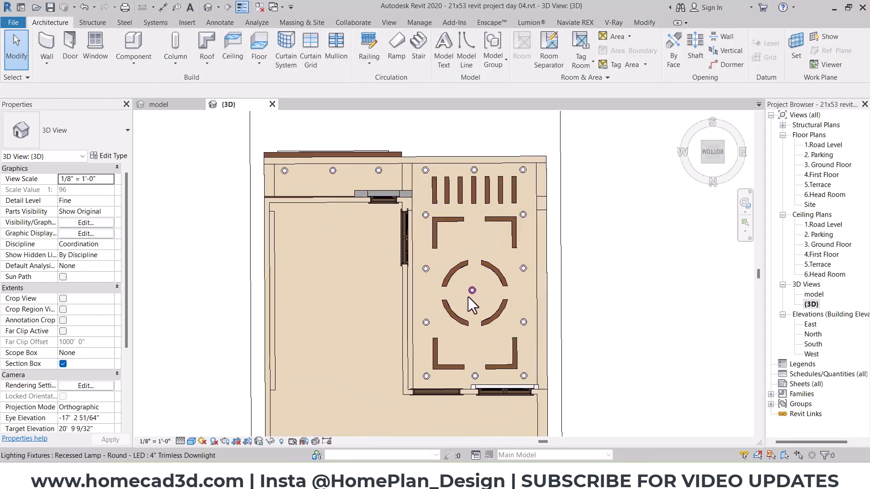
click(470, 293)
key(Escape)
- Raise the section box's lower face to the first-floor windows and view the exposed slab underside from below
click(706, 153)
scroll(490, 212, up, 5)
middle_drag(466, 167, 447, 276)
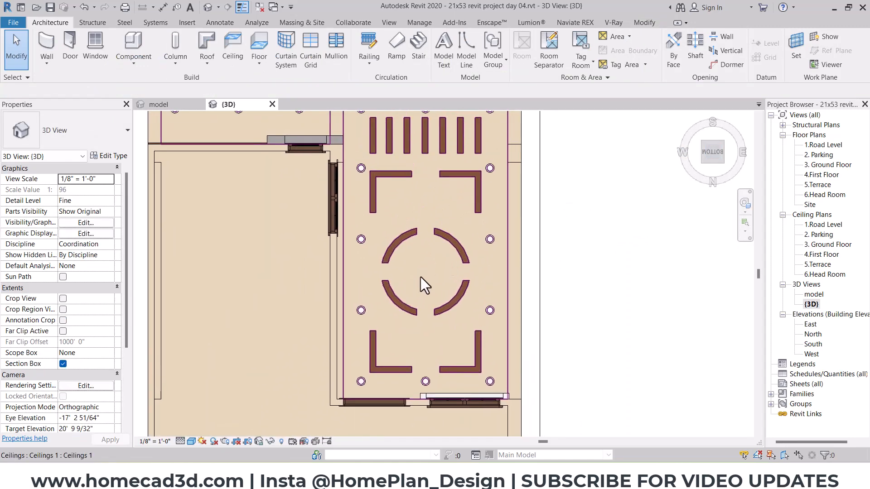
drag(419, 257, 438, 262)
scroll(390, 235, down, 3)
mouse_move(390, 235)
shift+middle_down()
mouse_move(450, 246)
mouse_move(408, 367)
mouse_move(566, 236)
shift+middle_up()
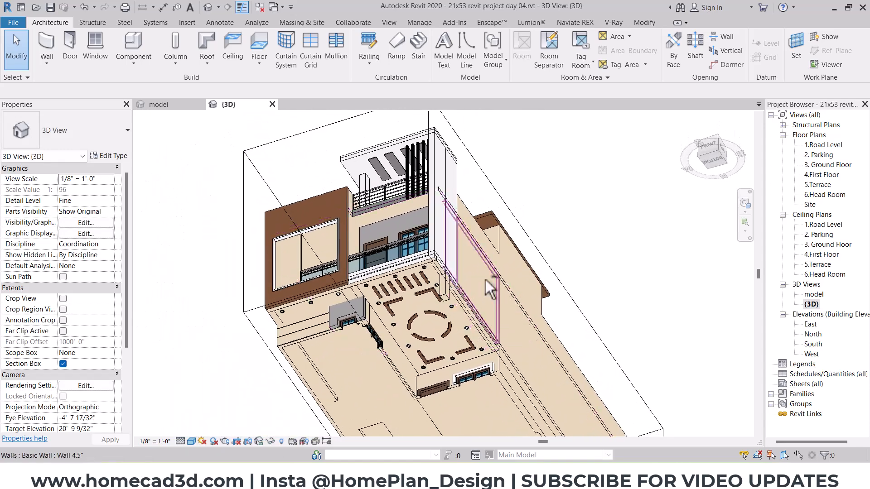
click(710, 151)
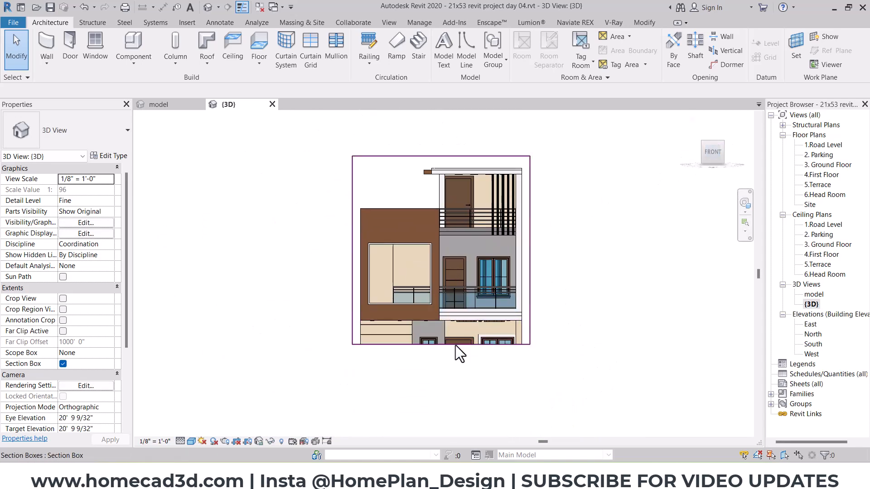
click(455, 344)
shift+middle_drag(455, 346, 529, 234)
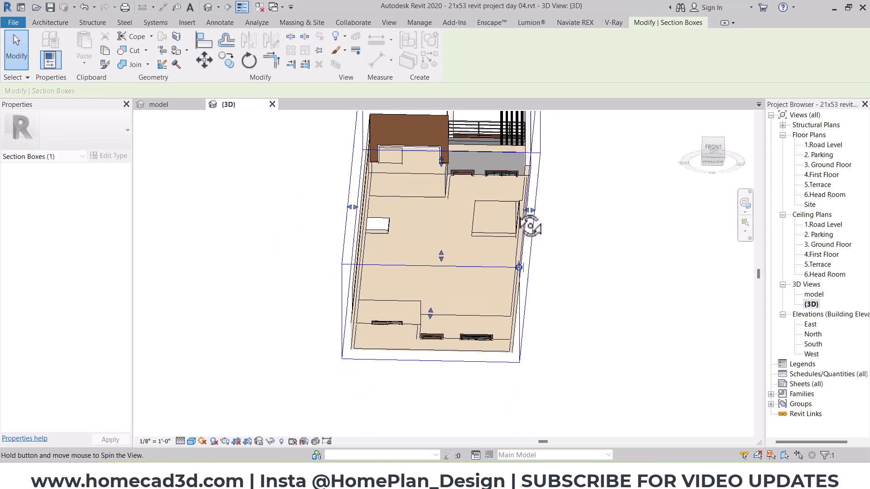
click(709, 162)
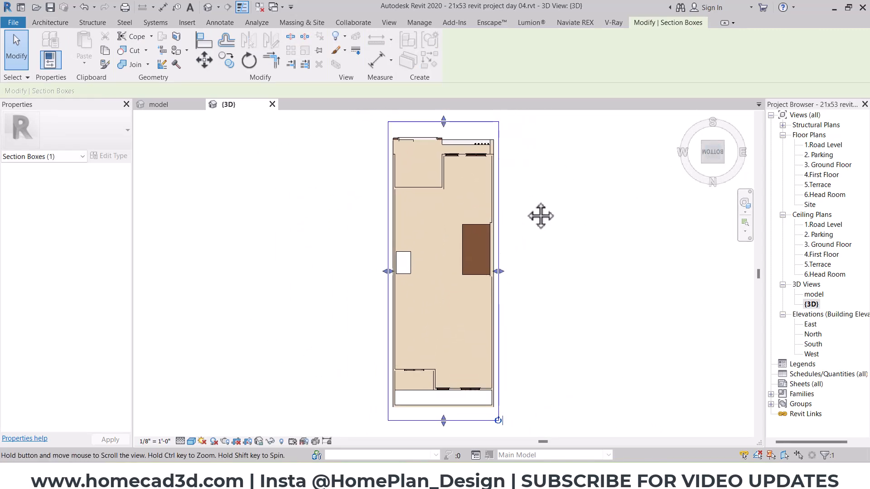
- Set the work plane by picking the underside of the exposed Floor 6" slab
scroll(478, 170, up, 5)
click(61, 25)
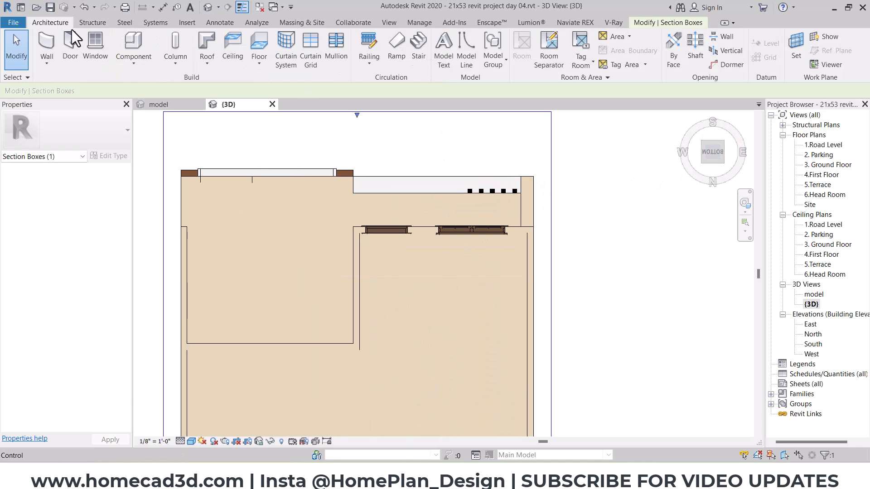
click(793, 49)
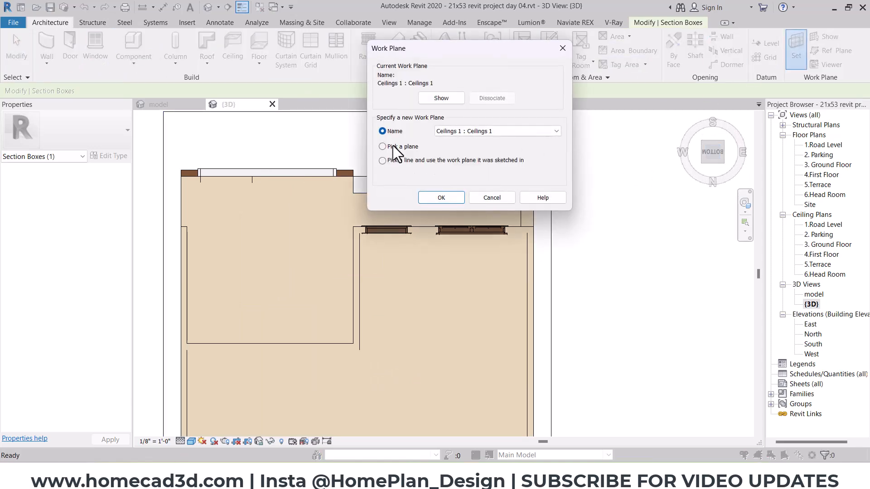
click(442, 197)
click(292, 227)
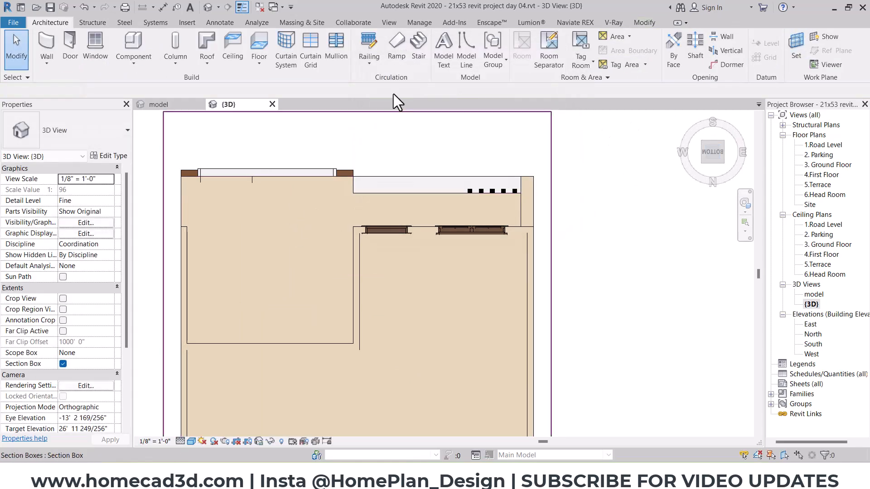
- Draw a model-line guide rectangle offset 1' 6" inside the front room's ceiling edges
click(463, 51)
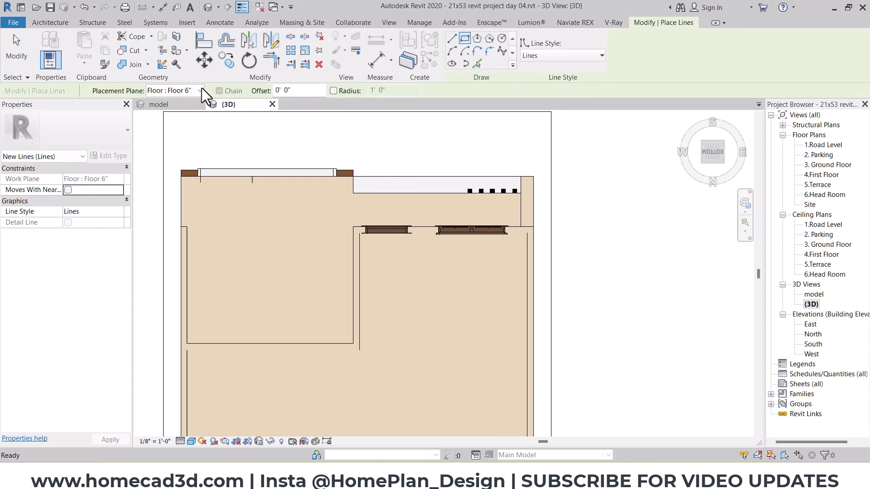
triple_click(298, 91)
text(1'6")
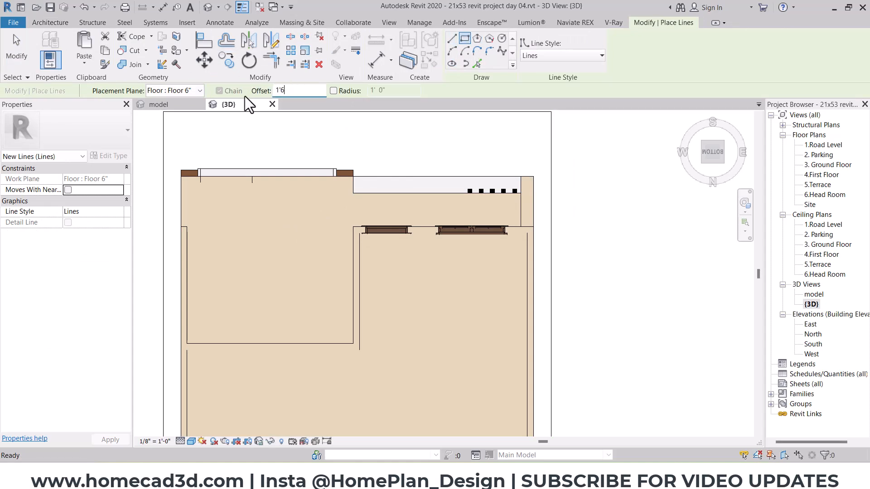
click(187, 343)
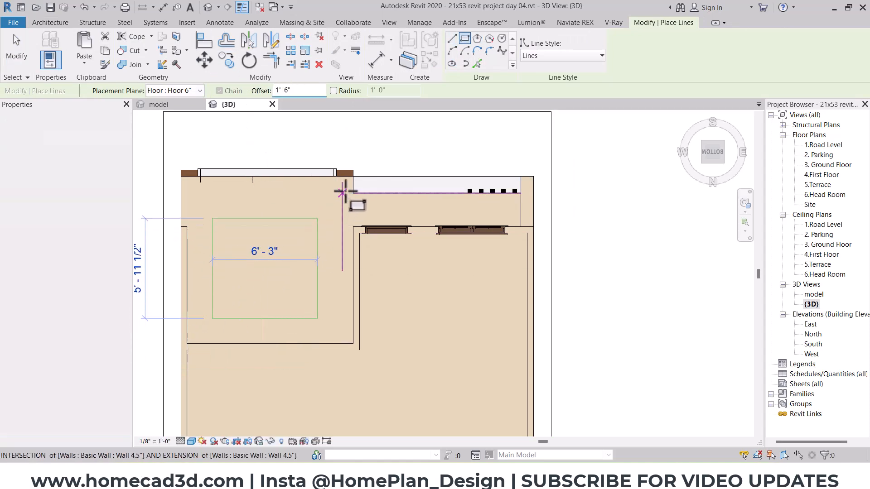
click(354, 176)
key(Escape)
key(Escape)
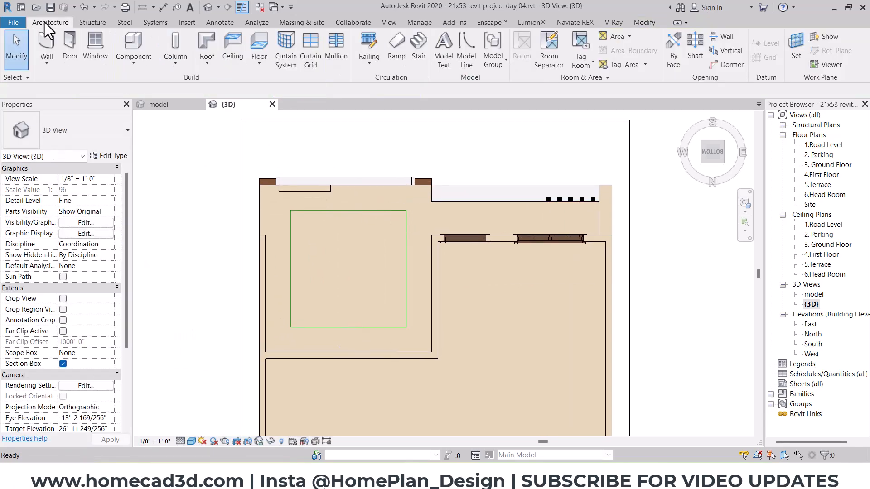
- Place eight 4" Trimless Downlights at the guide rectangle's corners and side midpoints, and delete the guide
click(133, 70)
click(144, 86)
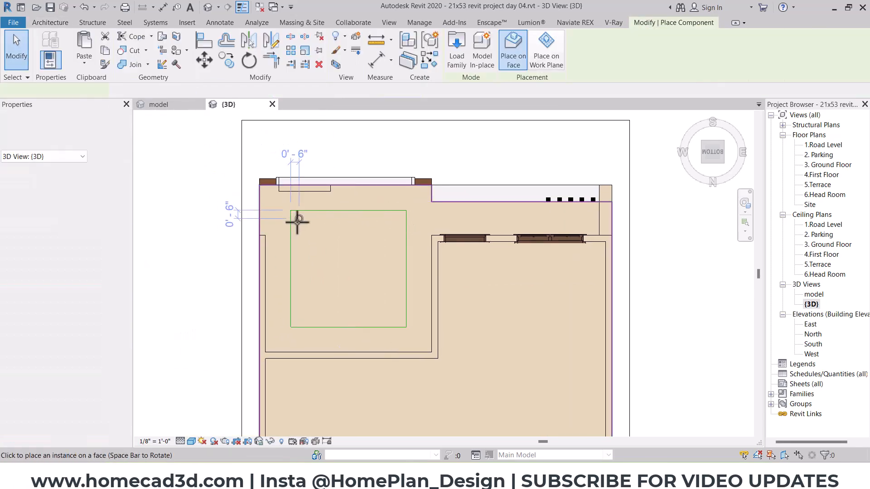
scroll(291, 211, up, 1)
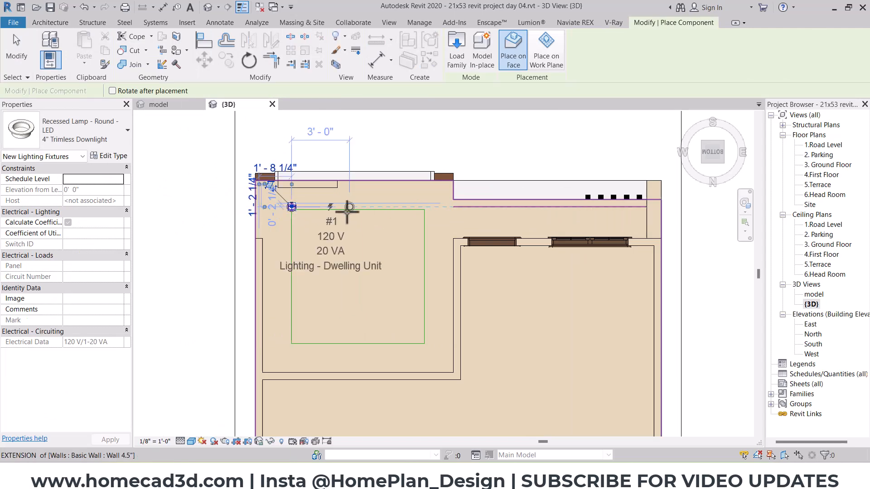
scroll(313, 214, up, 1)
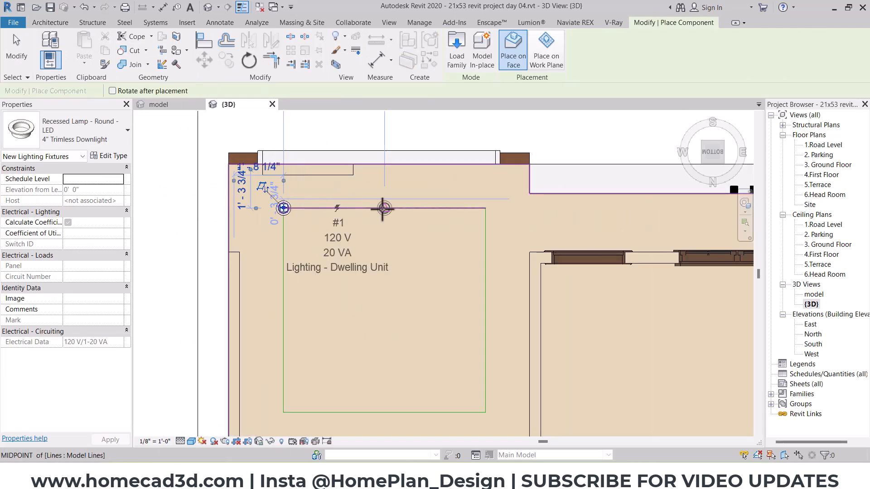
click(485, 208)
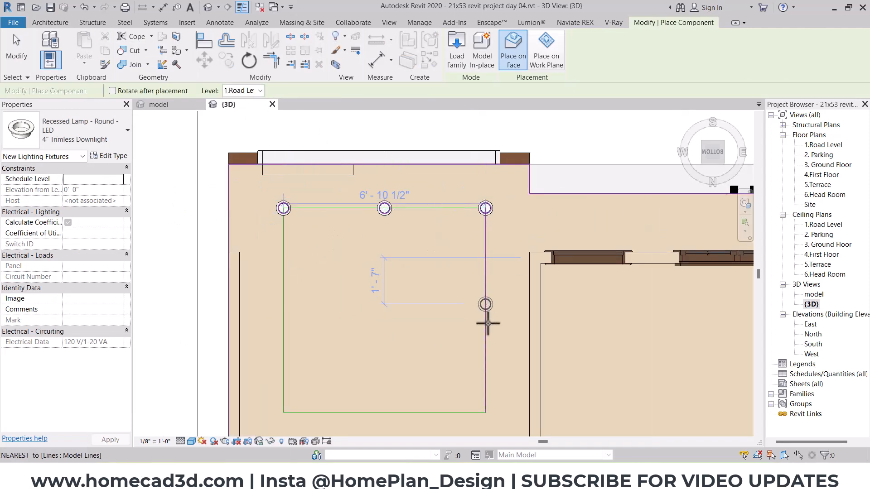
click(485, 412)
click(384, 412)
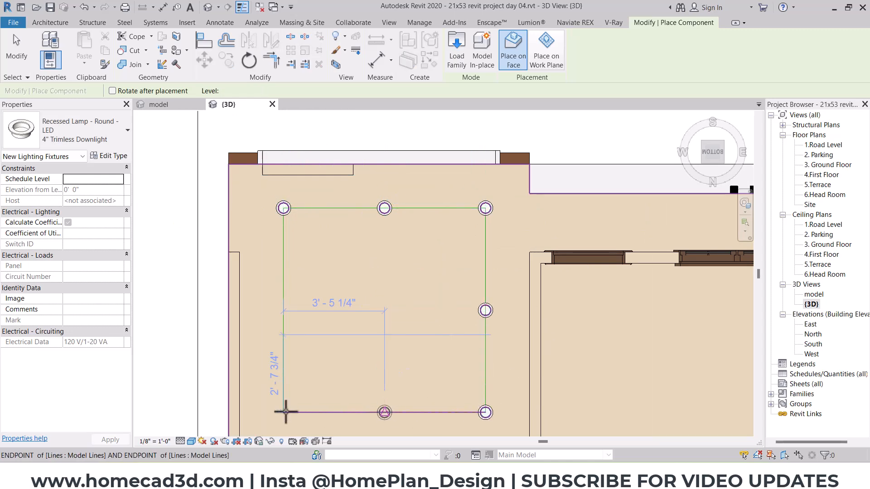
click(283, 311)
key(Escape)
key(Escape)
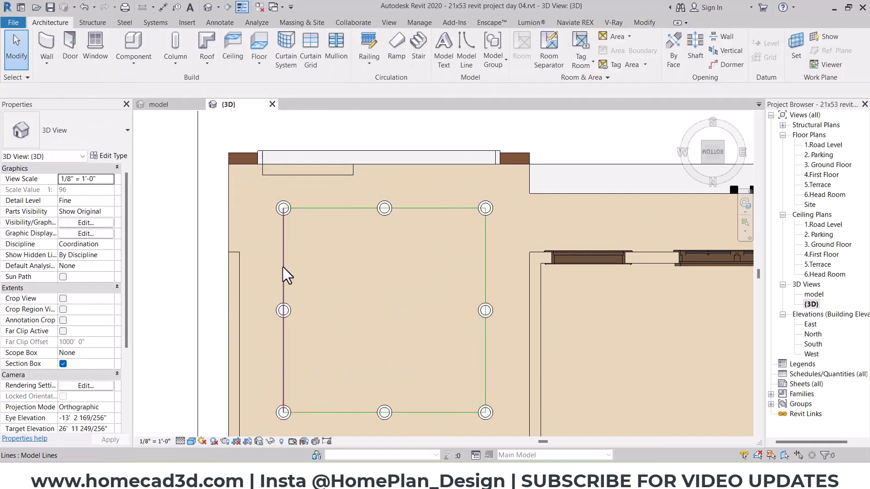
click(283, 267)
key(Delete)
- Create three similar downlights in a row on the balcony ceiling strip in front of the door and window
middle_drag(436, 270, 118, 297)
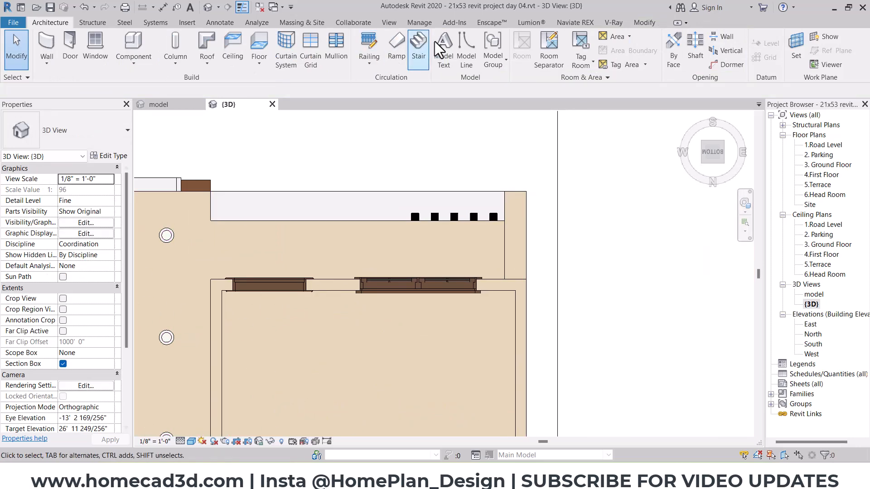
click(166, 235)
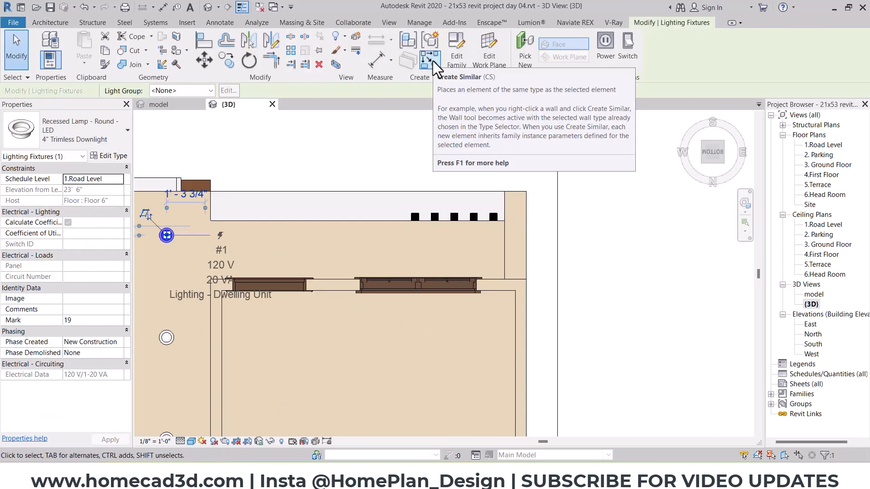
click(431, 60)
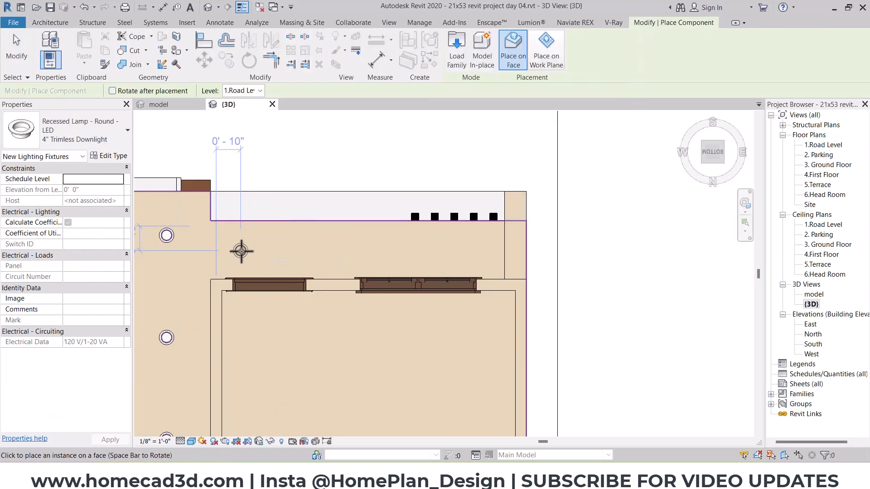
click(351, 251)
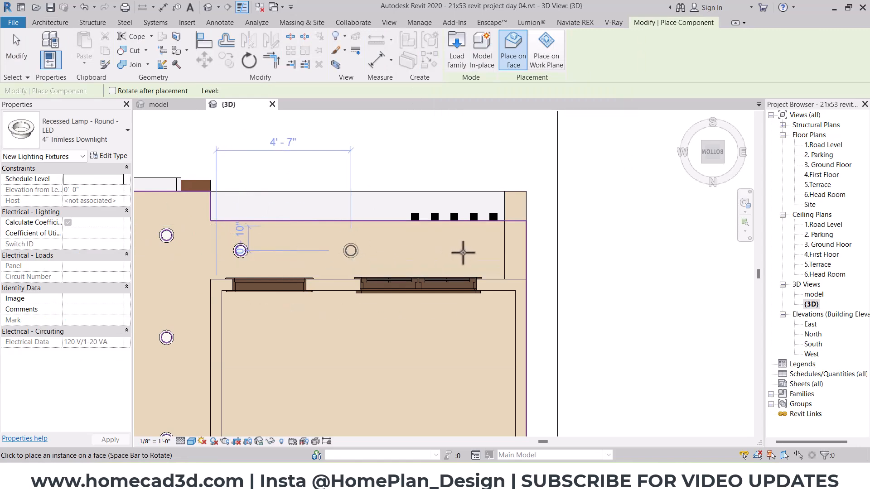
key(Escape)
key(Escape)
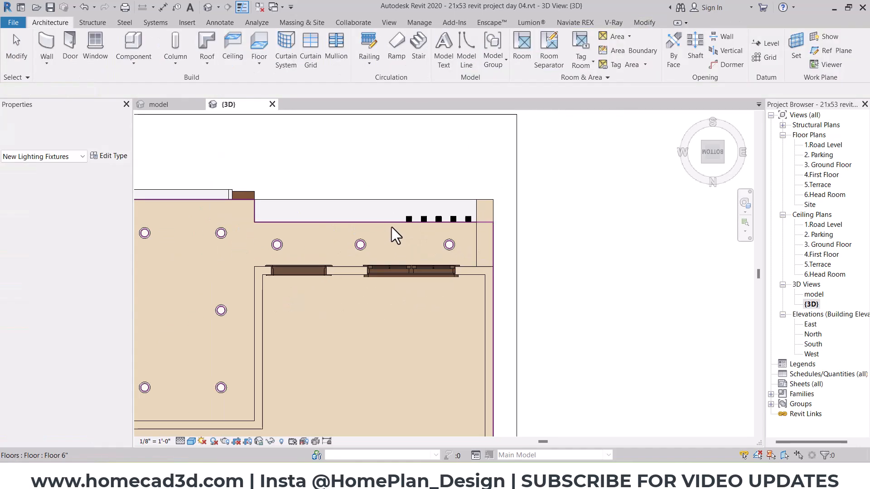
- Raise the section box's lower face above the first-floor slab and view the terrace canopy's underside from below
scroll(399, 229, down, 5)
shift+middle_drag(406, 230, 466, 301)
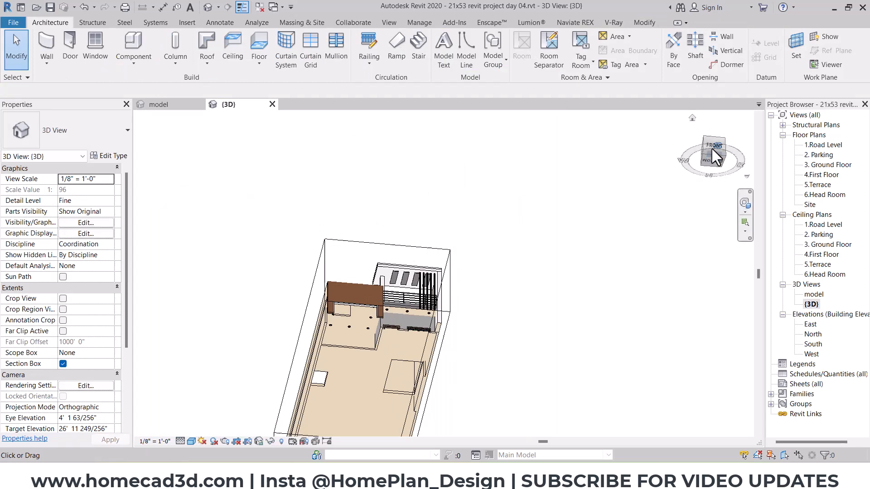
click(712, 149)
click(447, 291)
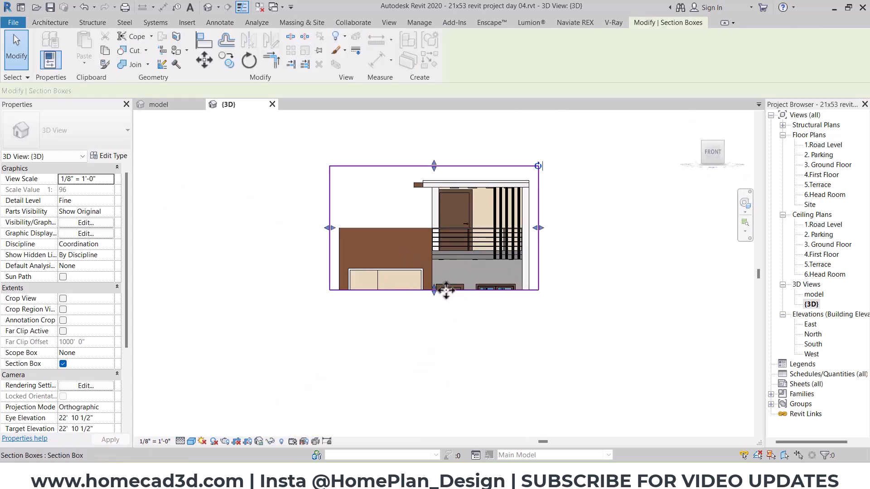
drag(434, 291, 433, 285)
shift+middle_drag(440, 211, 689, 184)
click(710, 166)
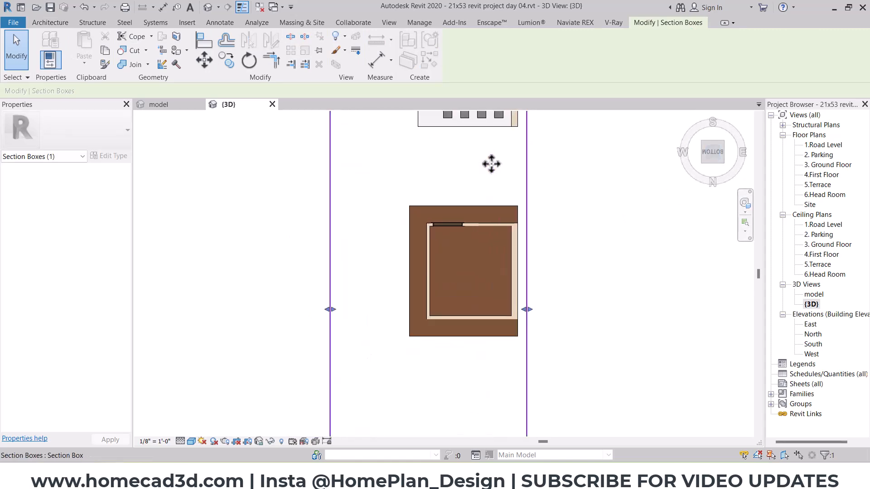
- Place a 4" Trimless Downlight at the middle of the first grey panel on the terrace canopy's underside
click(51, 22)
click(130, 66)
click(145, 88)
scroll(393, 209, up, 3)
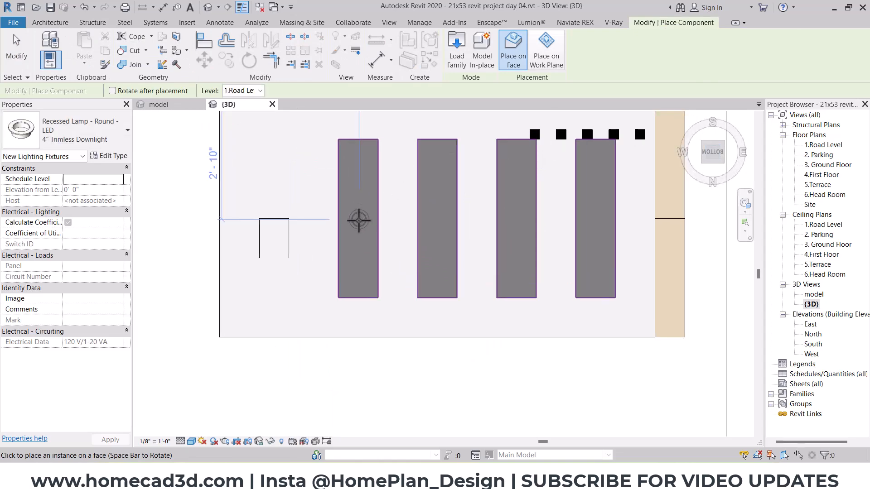
click(356, 219)
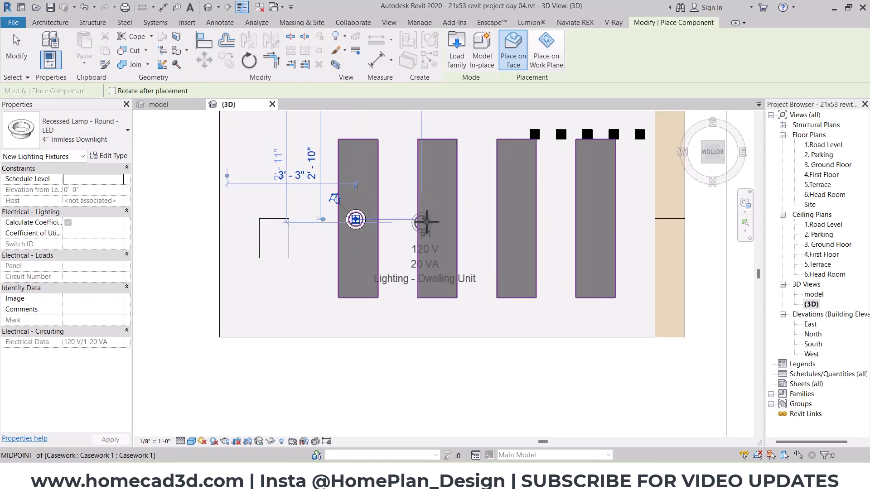
key(Escape)
key(Escape)
- Copy the panel downlight to the other three grey panels, using the panels' edge midpoints as reference
click(356, 219)
click(228, 61)
click(358, 298)
click(440, 298)
click(516, 298)
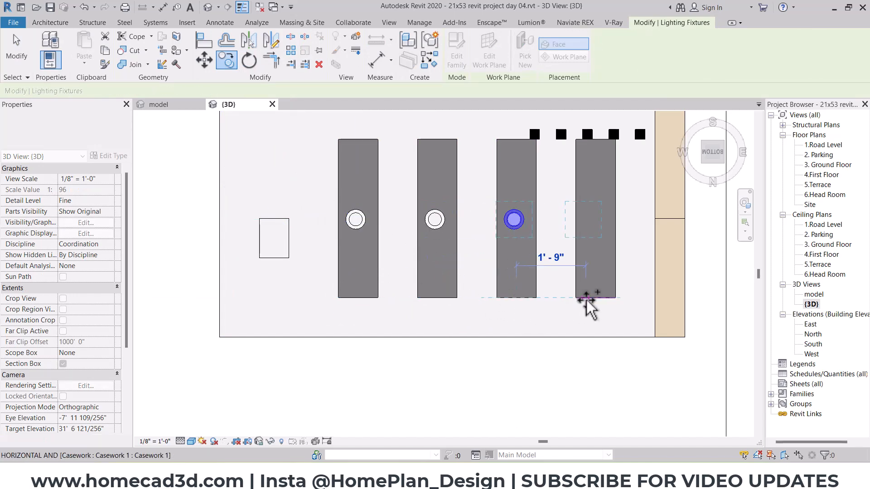
click(595, 298)
key(Escape)
key(Escape)
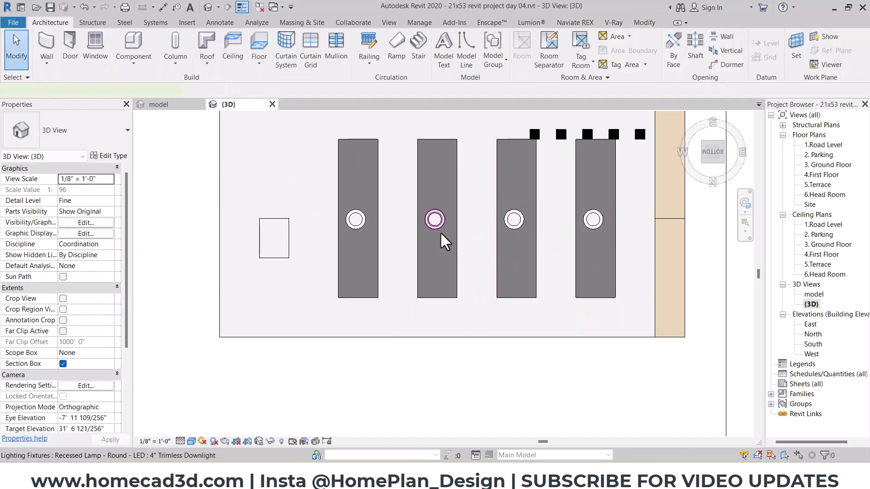
- Place a 4" Trimless Downlight on the front overhang of the brown head room slab, near the corner flush with the side wall
click(439, 232)
key(Escape)
scroll(439, 231, down, 5)
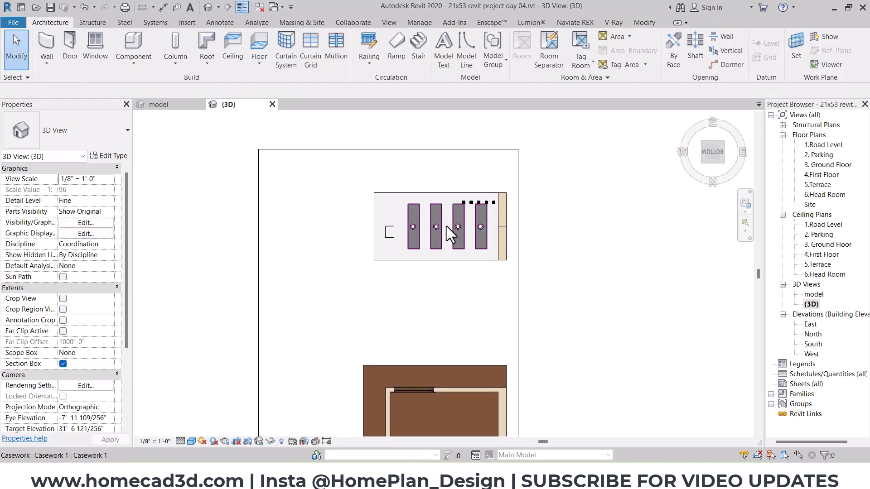
scroll(463, 254, up, 2)
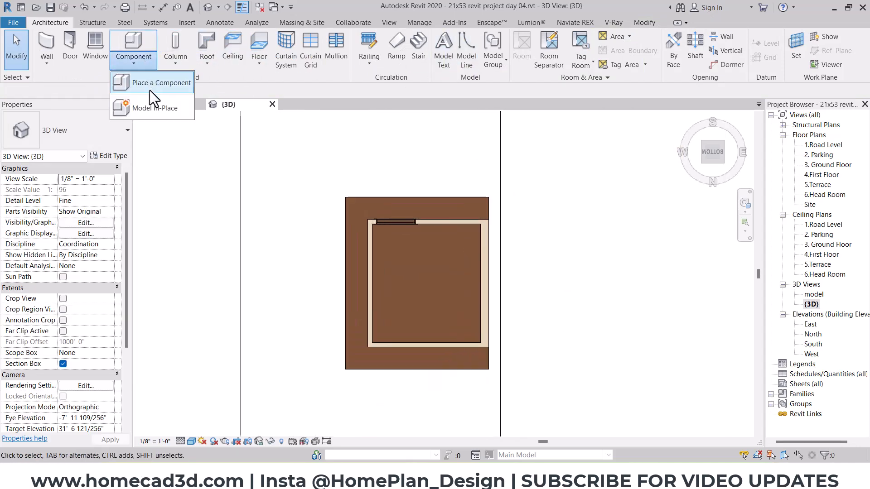
click(149, 89)
scroll(476, 209, up, 5)
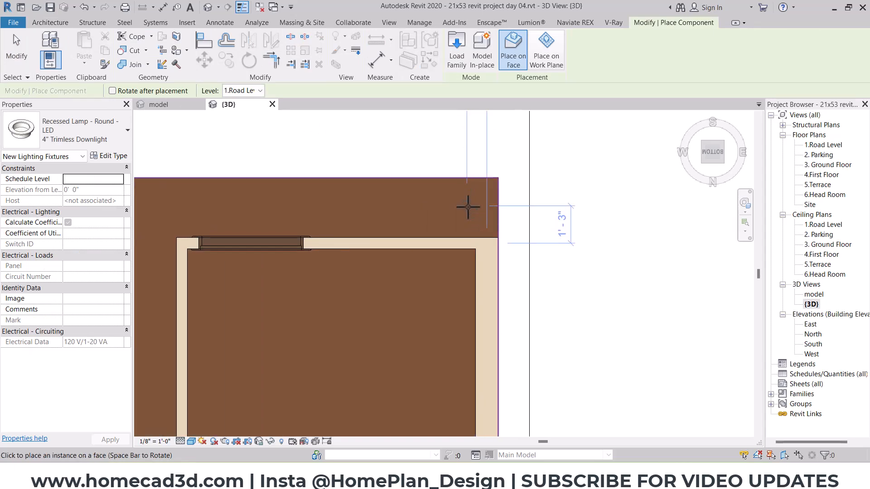
scroll(468, 208, up, 2)
click(467, 214)
key(Escape)
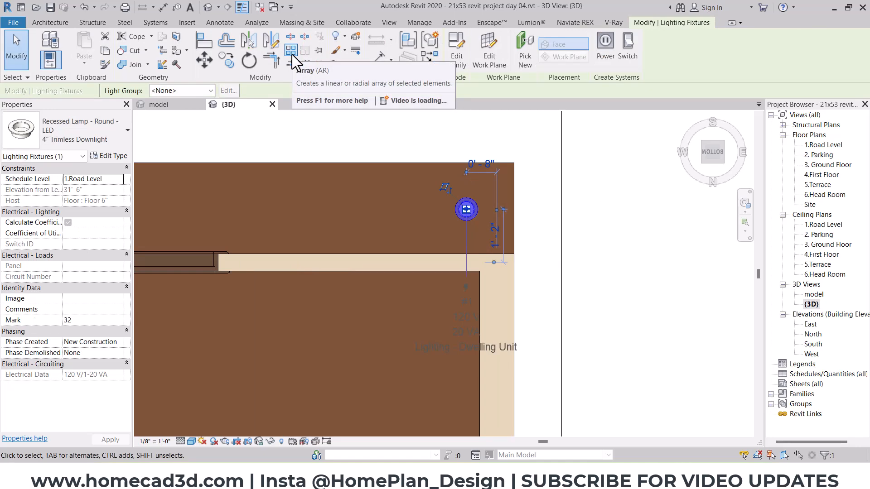
- Array the downlight into three along the head room slab's front overhang, spanning about 10' 5"
click(292, 55)
click(364, 91)
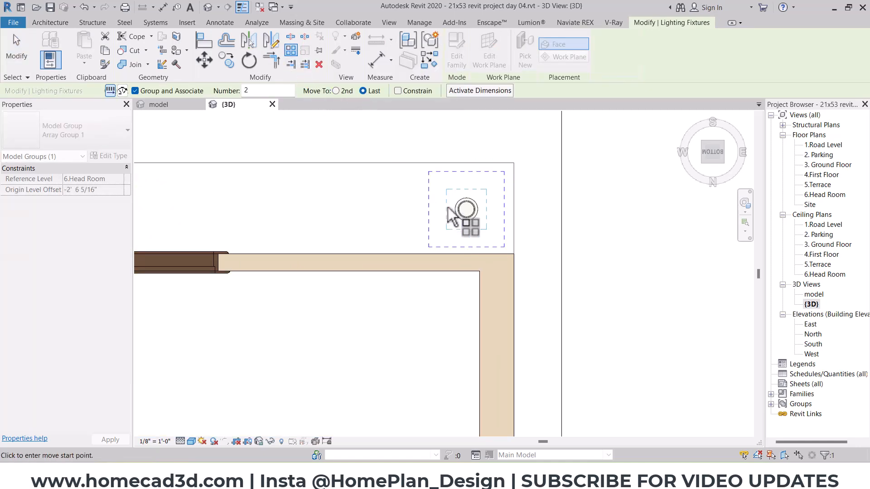
click(466, 209)
scroll(310, 213, down, 2)
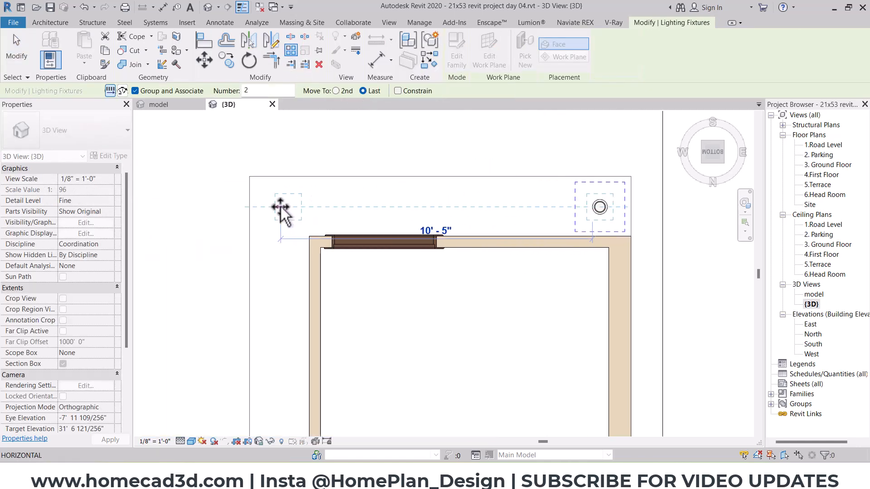
click(278, 209)
scroll(311, 224, down, 2)
text(3)
key(Return)
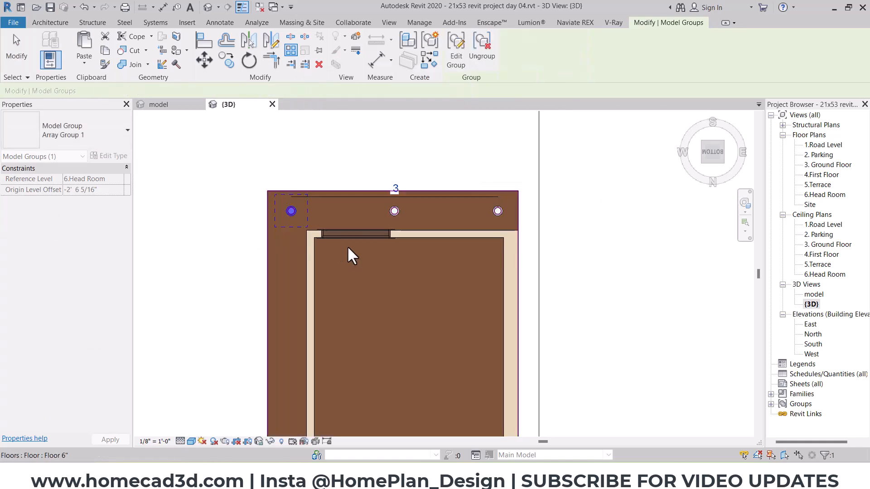
- Array the front-corner downlight into four along the head room slab's side overhang, down to its rear corner
click(291, 50)
click(307, 174)
click(307, 369)
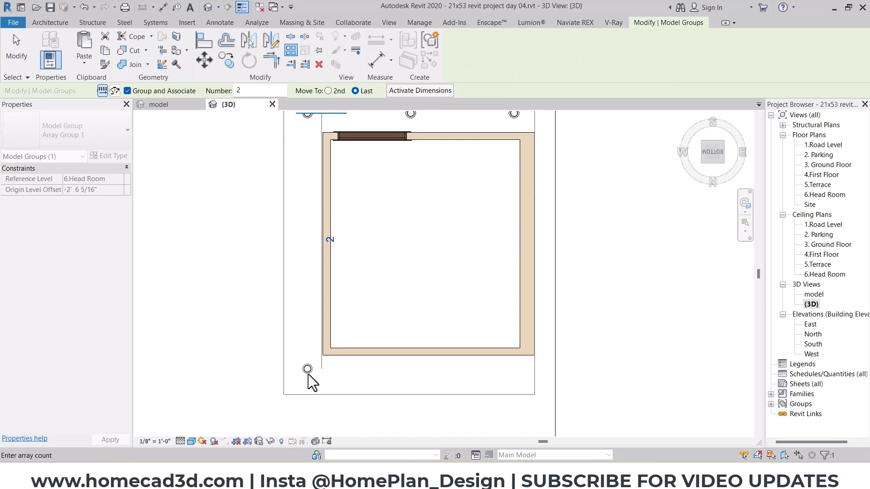
text(4)
key(Return)
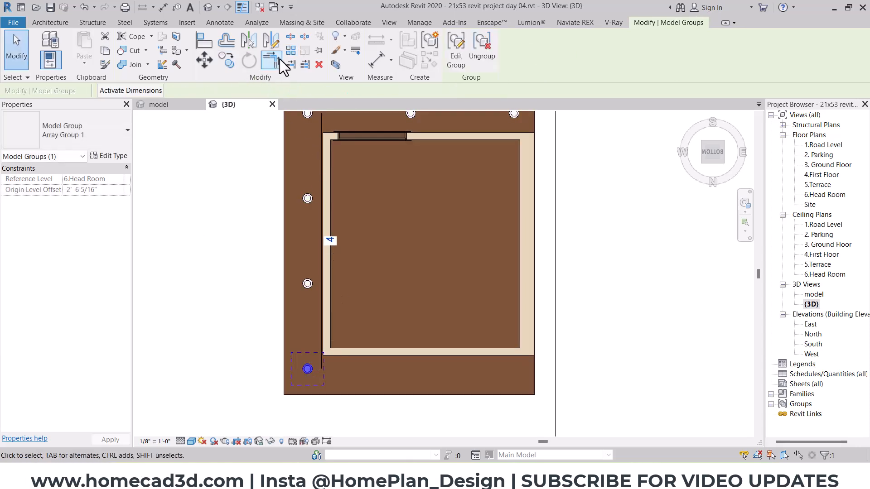
- Array the rear-corner downlight into three along the head room slab's rear overhang
click(307, 368)
key(a)
key(r)
click(308, 368)
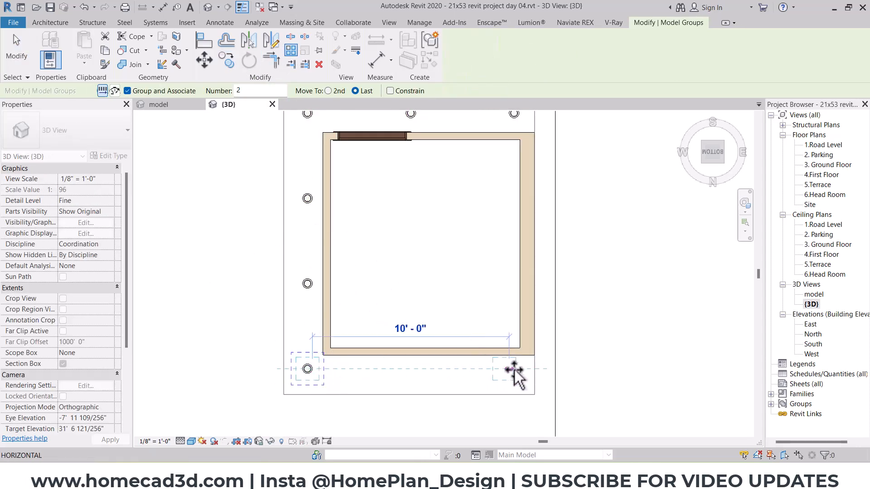
click(523, 371)
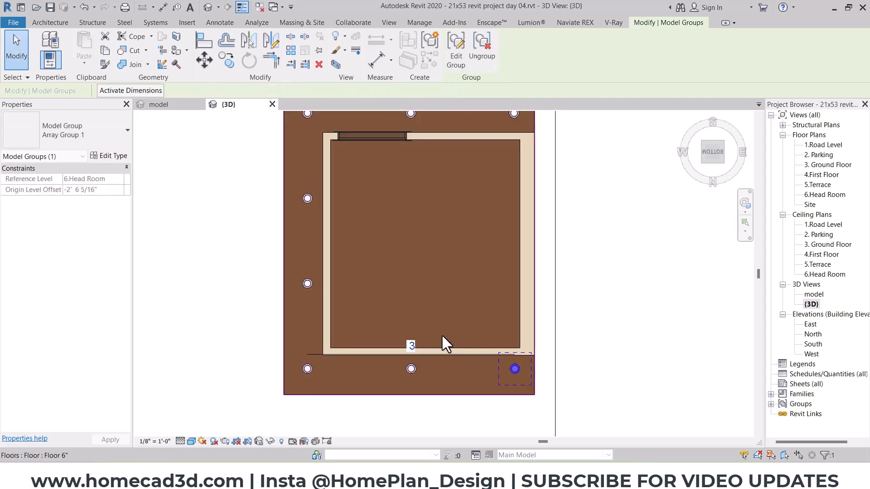
- Turn off the section box and view the whole house from the front
scroll(441, 333, down, 3)
key(Escape)
shift+middle_drag(468, 254, 248, 352)
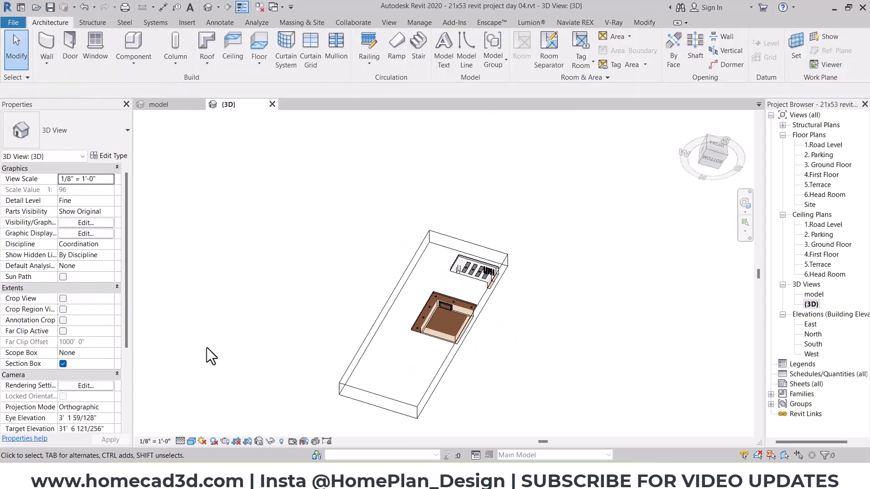
click(63, 364)
shift+middle_drag(515, 217, 499, 274)
scroll(424, 333, up, 5)
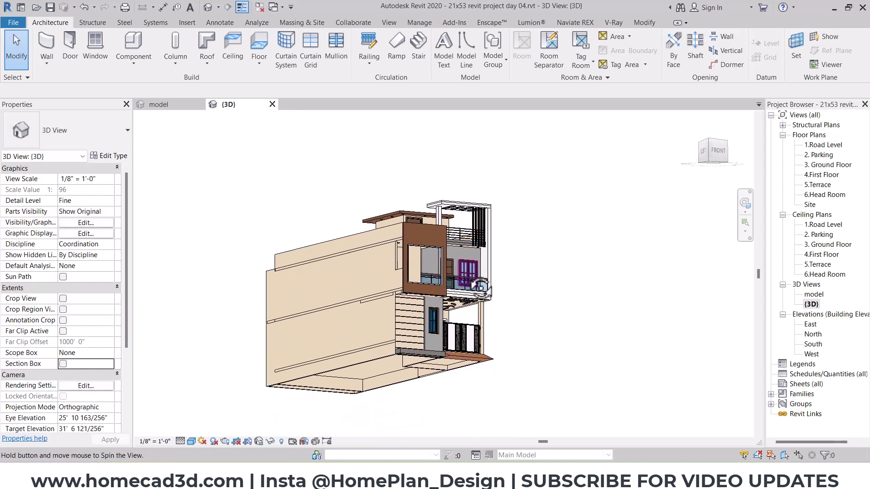
scroll(421, 333, up, 2)
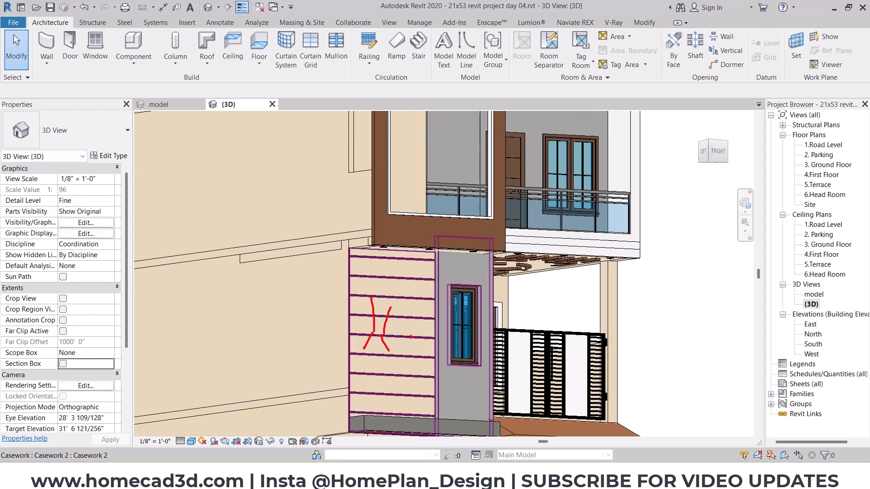
click(715, 153)
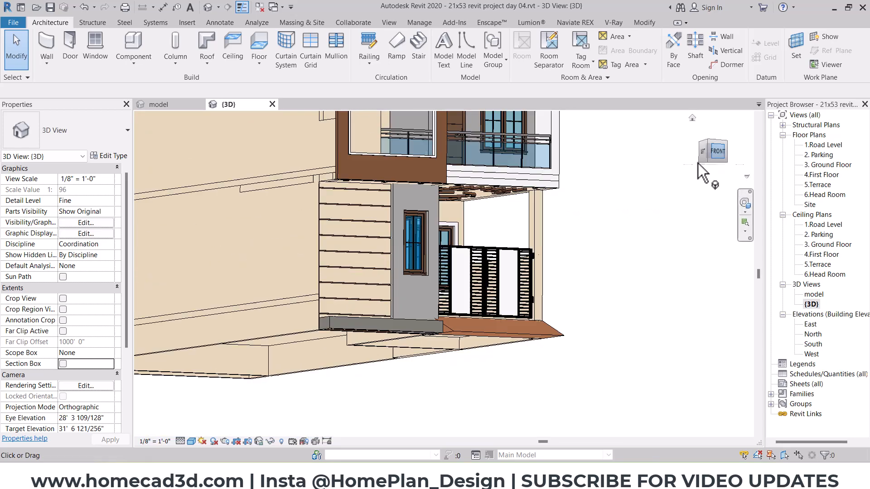
scroll(451, 292, up, 2)
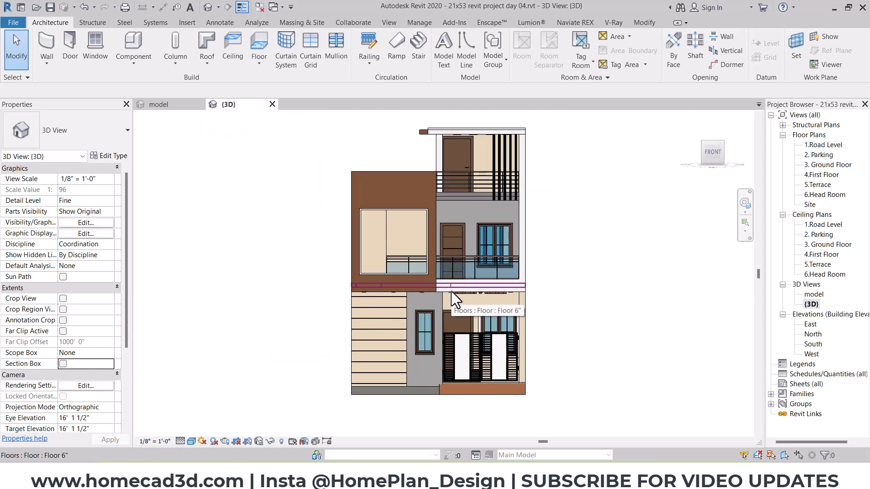
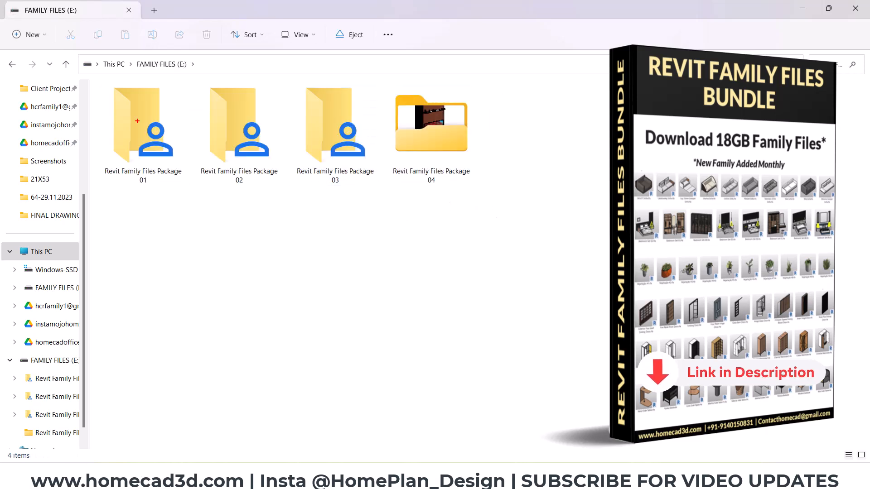
- Switch to File Explorer, open the Revit Family Files Package 03 folder and show its contents as large icons
mouse_move(97, 77)
ctrl+mouse_down()
mouse_move(369, 211)
mouse_move(381, 199)
ctrl+mouse_up()
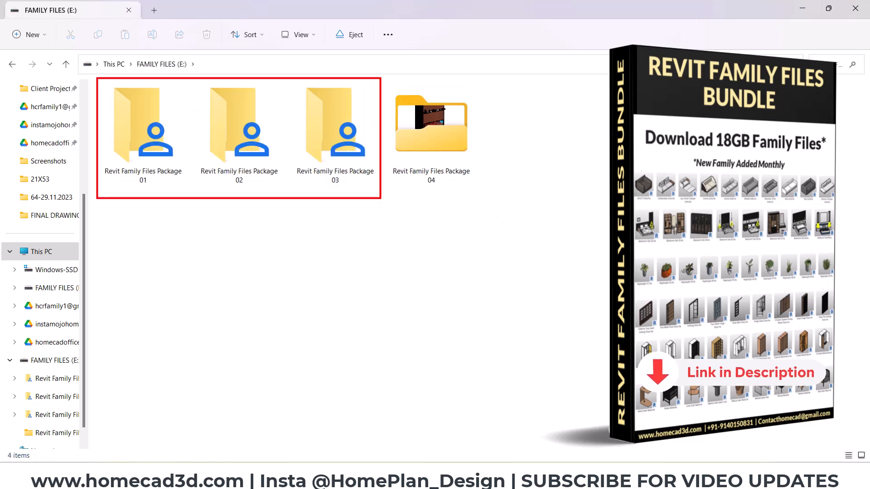
key(Escape)
mouse_move(343, 148)
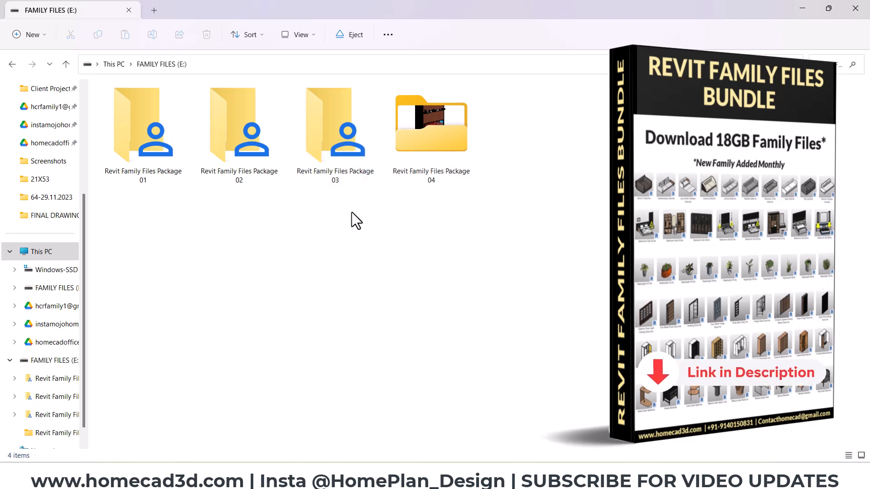
double_click(342, 152)
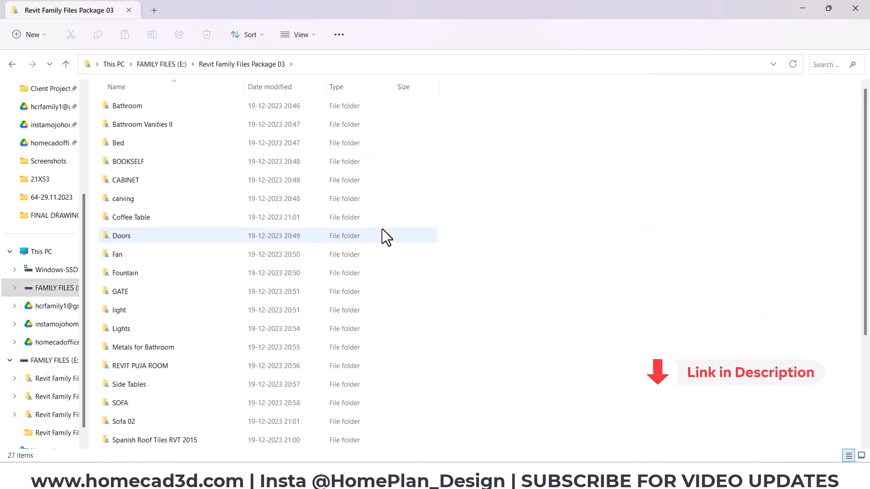
click(298, 35)
click(308, 74)
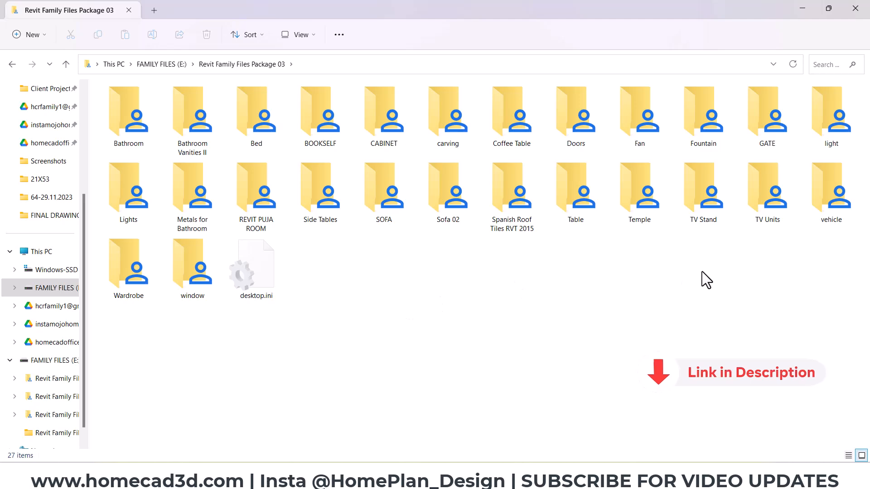
- Open the Lights folder, show its family files as large icons and browse through them
double_click(132, 194)
click(297, 34)
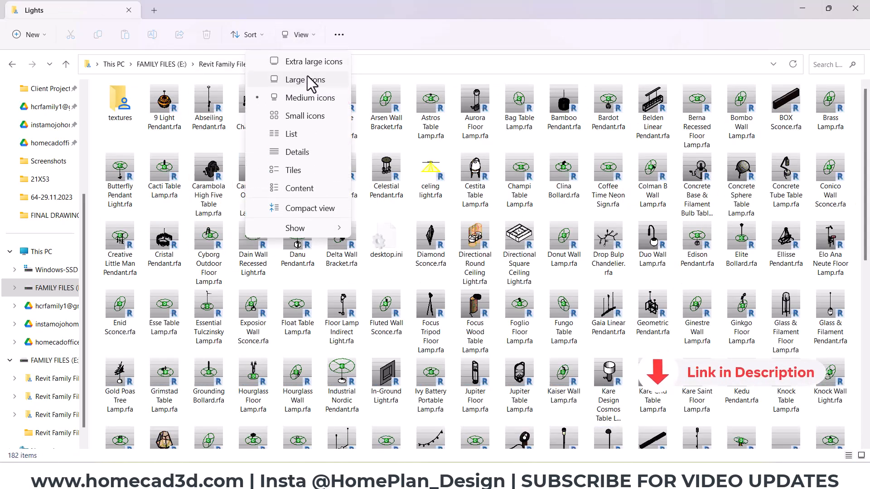
click(310, 77)
drag(867, 159, 866, 299)
scroll(851, 111, up, 5)
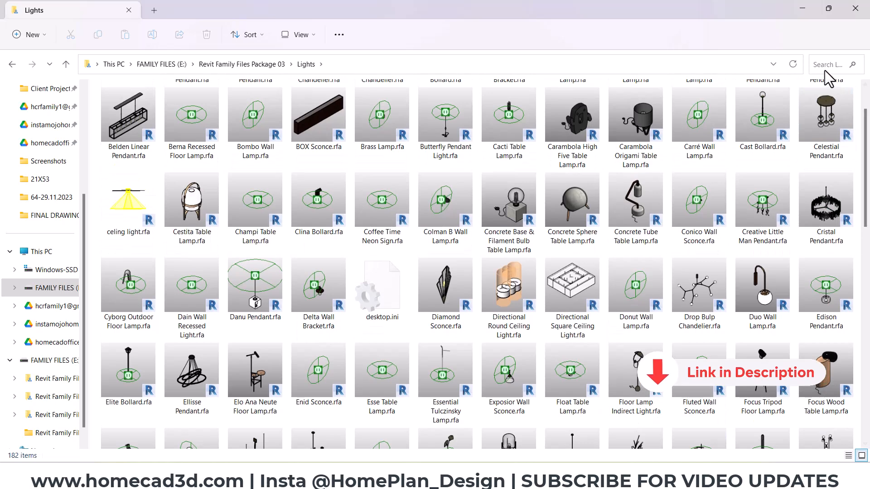
- Search the Lights folder for "wall ligh" and broaden the search to "wall"
click(825, 66)
text(wall)
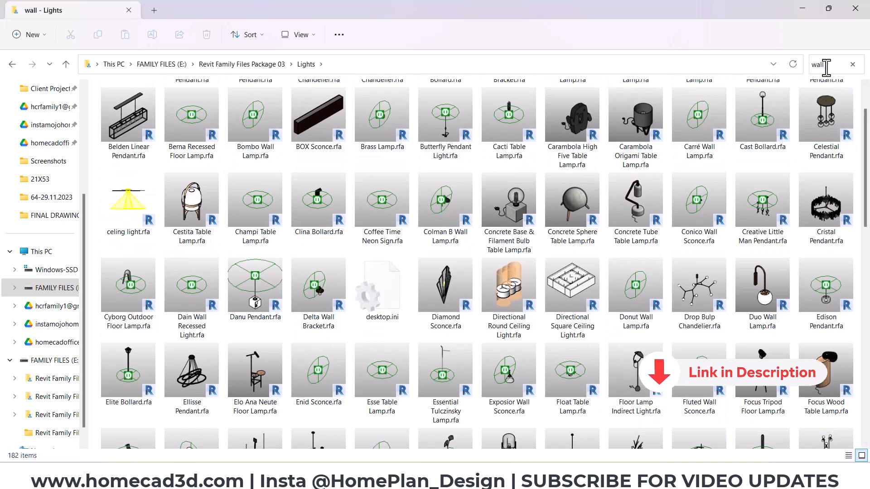
text( ligh)
key(Return)
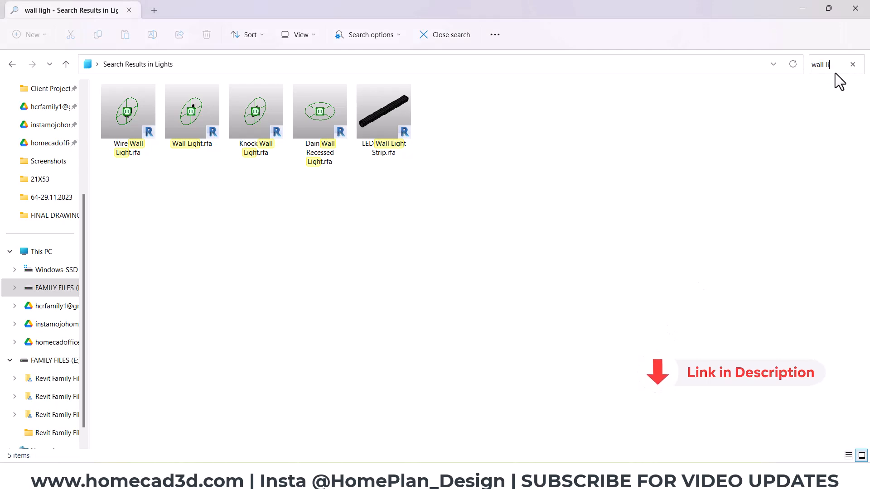
key(BackSpace)
key(BackSpace)
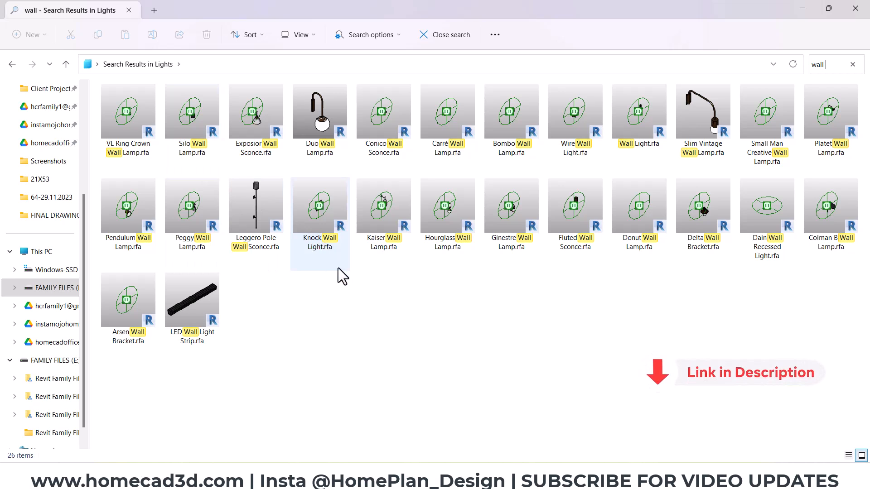
- Load the Carré Wall Lamp.rfa family from the search results into the Revit house project
click(446, 140)
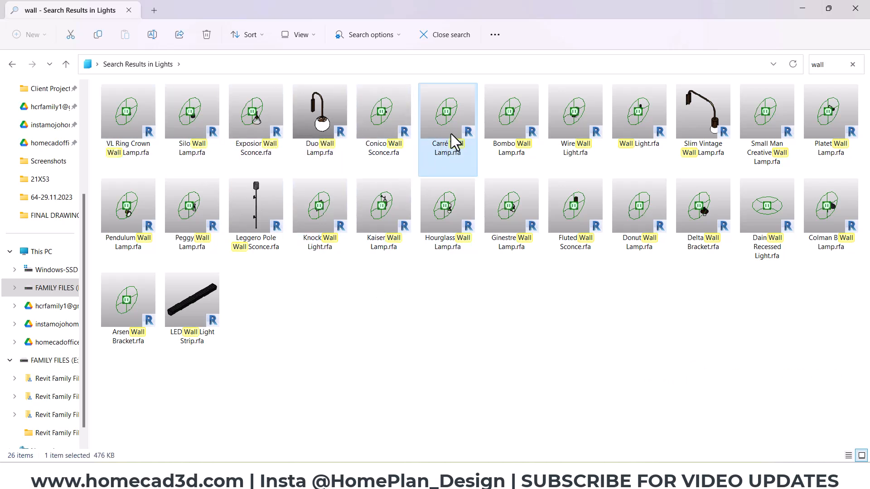
drag(486, 12, 267, 41)
drag(168, 236, 550, 294)
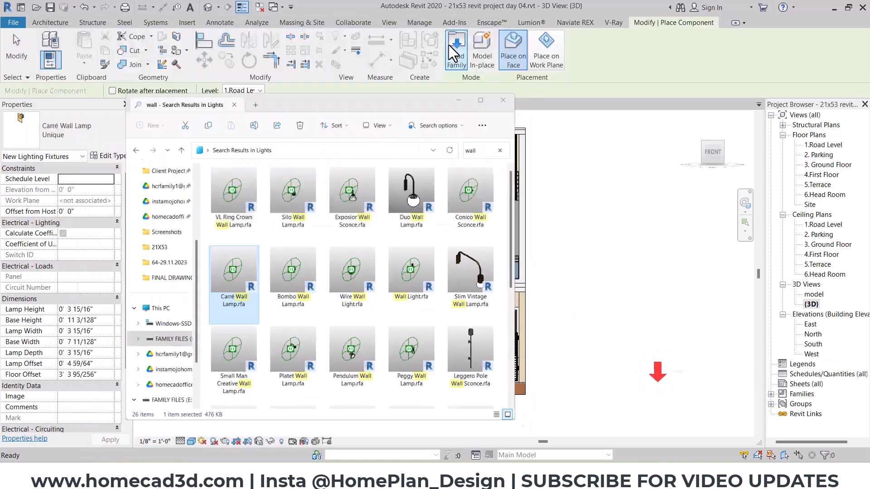
click(450, 41)
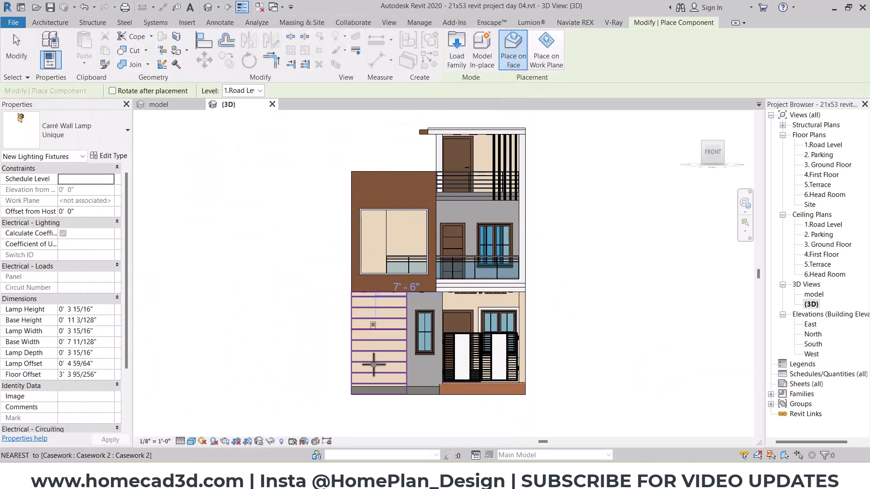
- Place two Carré Wall Lamps side by side on the ground-floor grooved wall panel, at the same height
scroll(375, 372, up, 2)
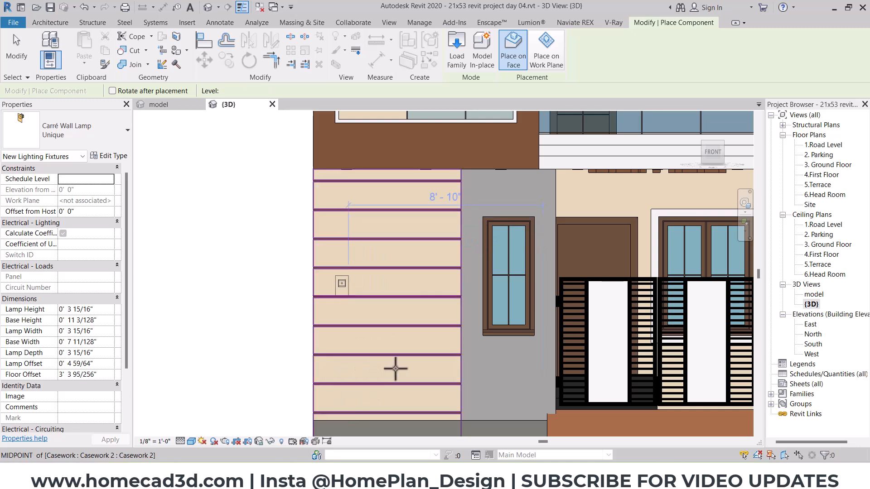
click(425, 370)
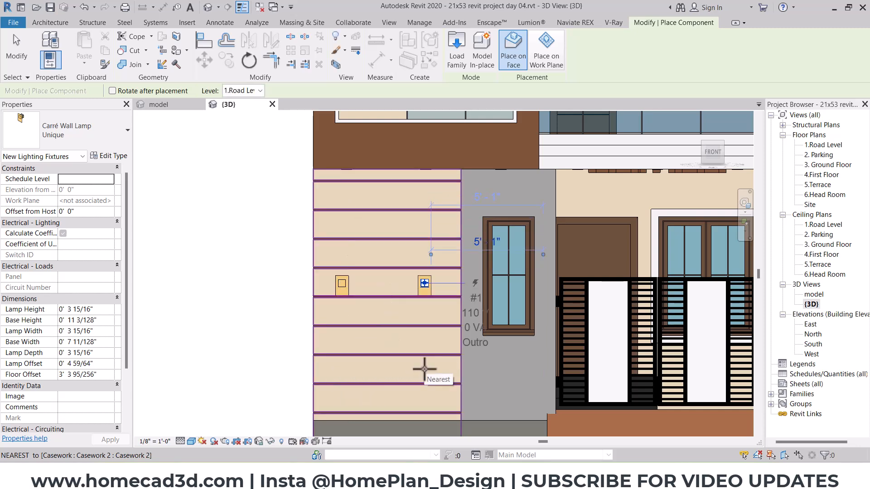
key(Escape)
key(Escape)
- Select the left wall lamp on the grooved panel and set its Lamp Height to 4"
scroll(393, 359, down, 3)
shift+middle_drag(436, 332, 453, 316)
scroll(442, 354, up, 5)
click(422, 327)
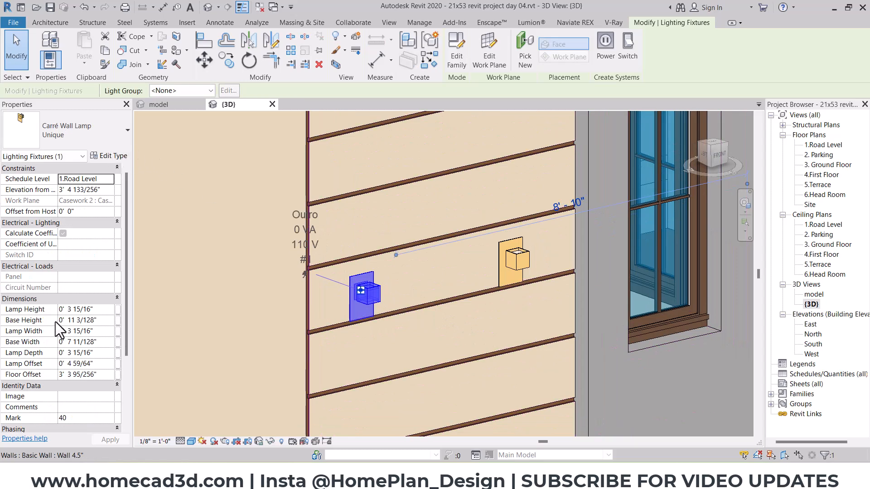
click(96, 310)
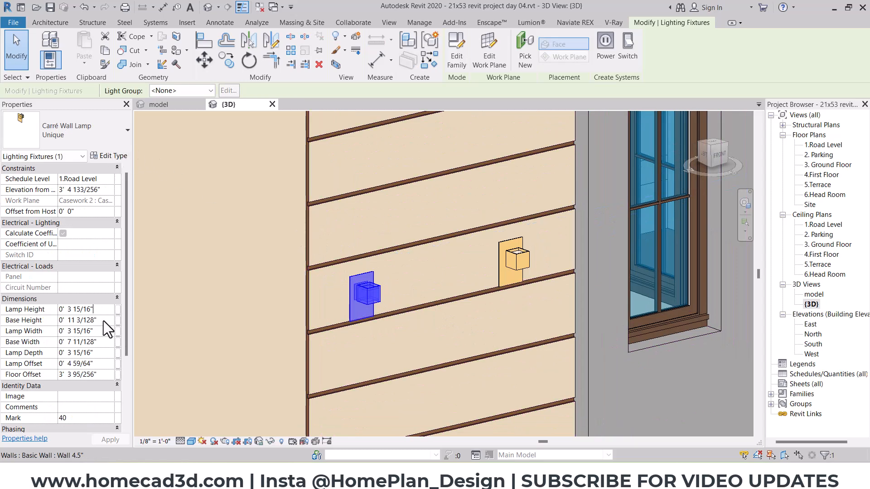
click(103, 321)
click(102, 332)
click(105, 346)
scroll(103, 353, down, 2)
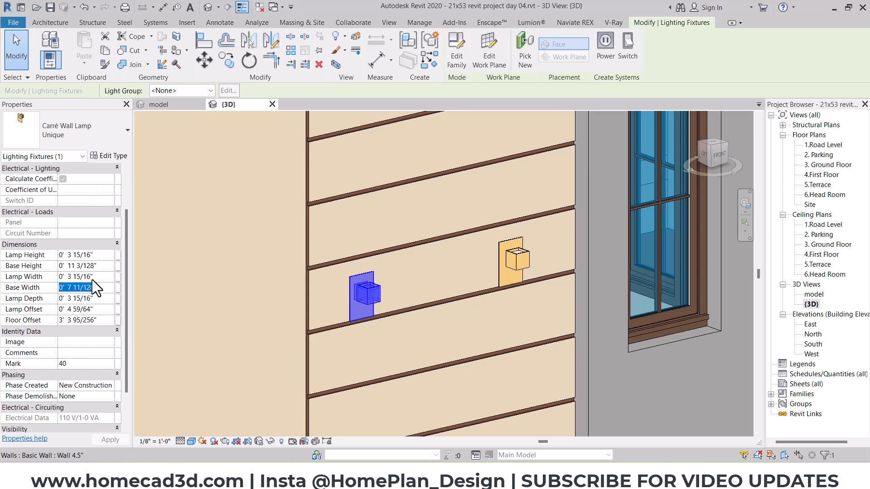
click(97, 256)
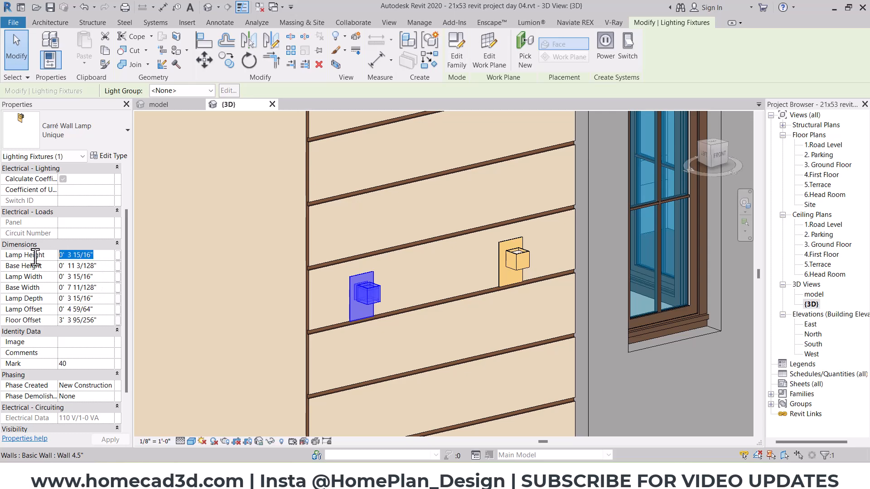
text(4")
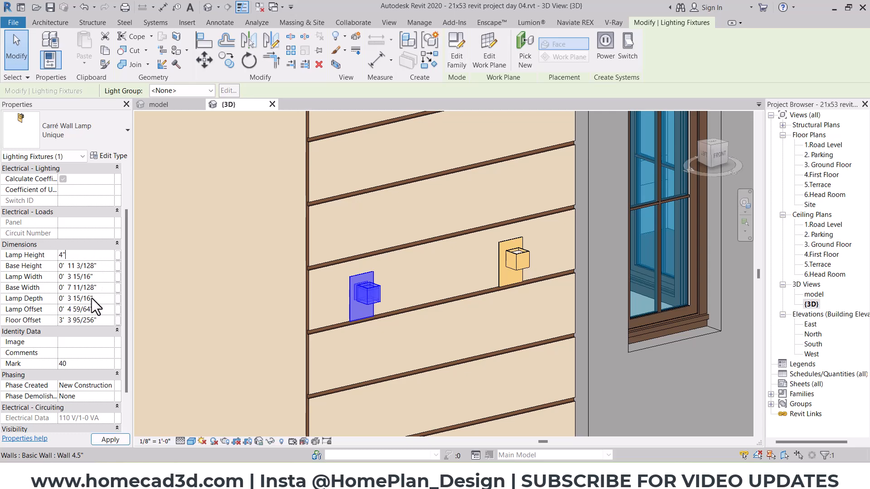
- Set the Lamp Height of the right wall lamp, nearer the window, to 4" as well
click(515, 261)
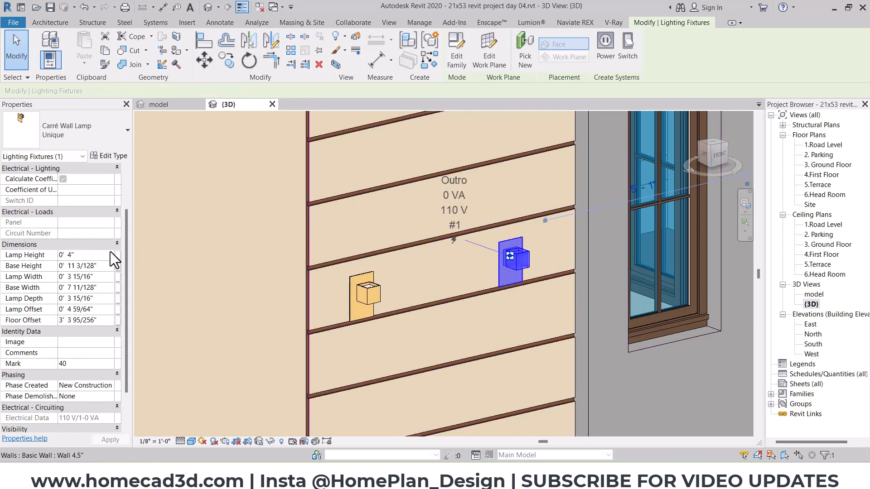
drag(95, 255, 43, 256)
text(4)
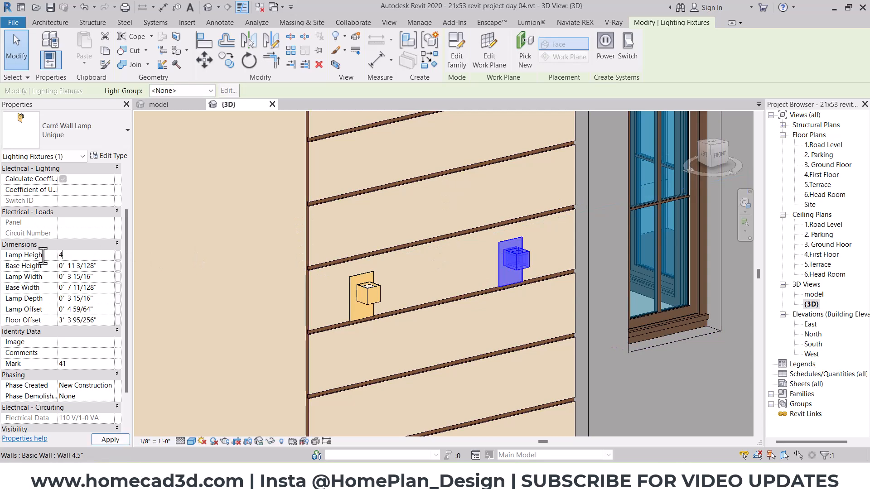
text(")
key(Return)
- Add the left lamp to the selection and set the Base Height of both wall lamps to 1'
click(100, 269)
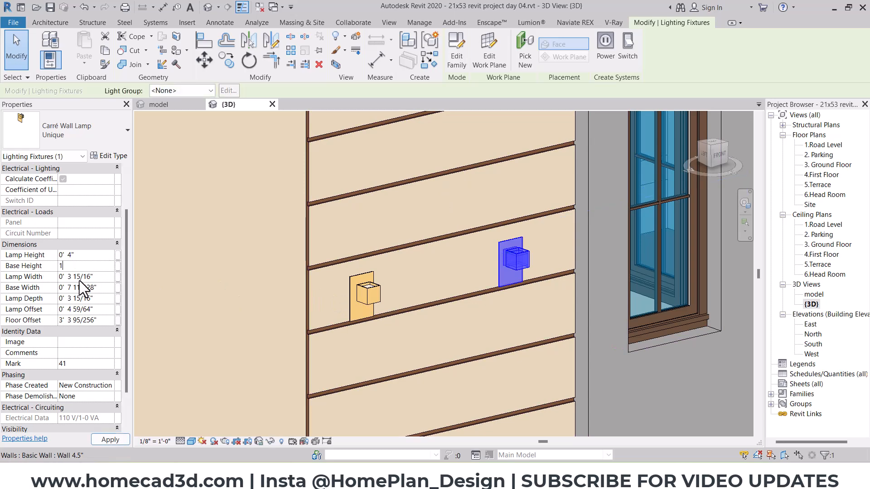
ctrl+click(365, 295)
text(1)
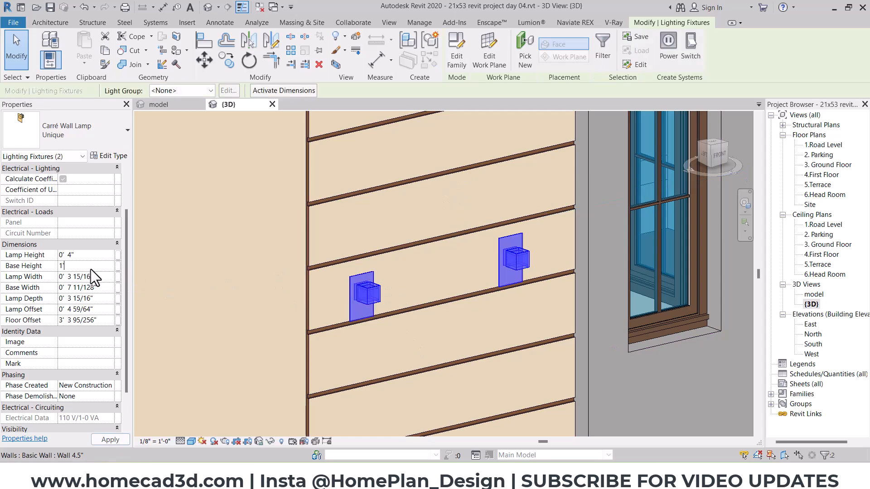
- Set both wall lamps' Lamp Width to 3", Base Width to 6" and Lamp Depth to 3", and clear the selection
click(101, 277)
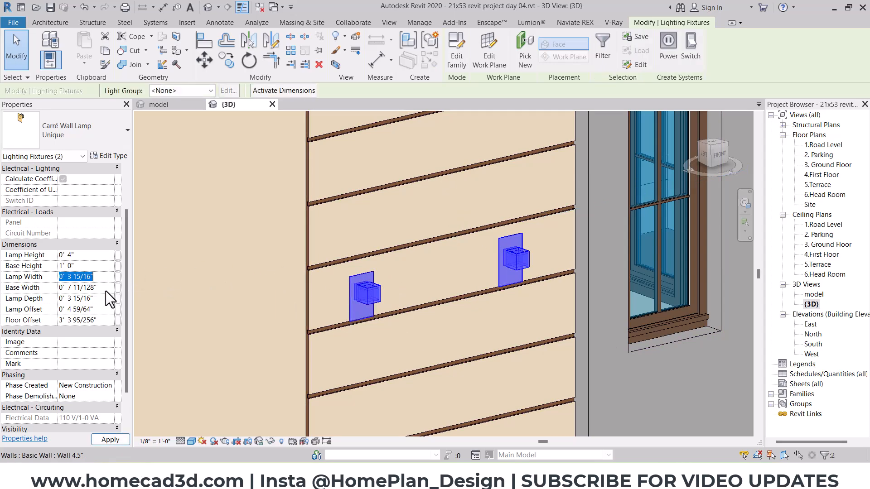
text(3")
key(Tab)
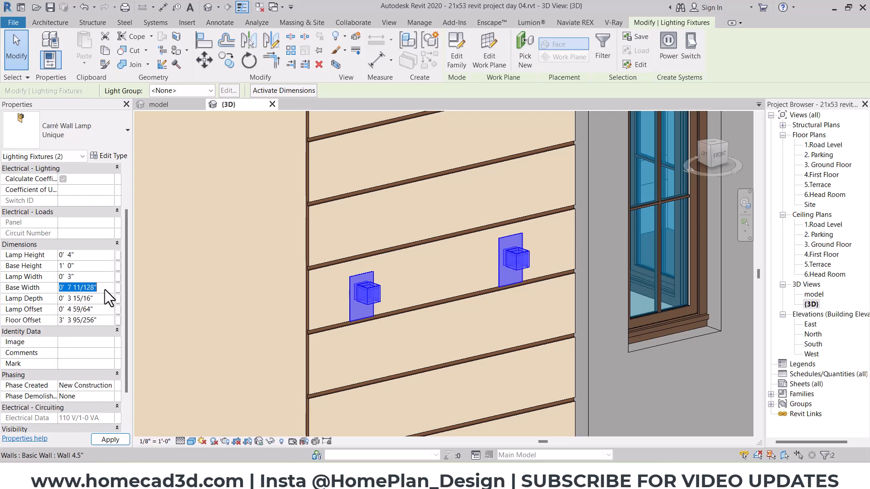
text(6")
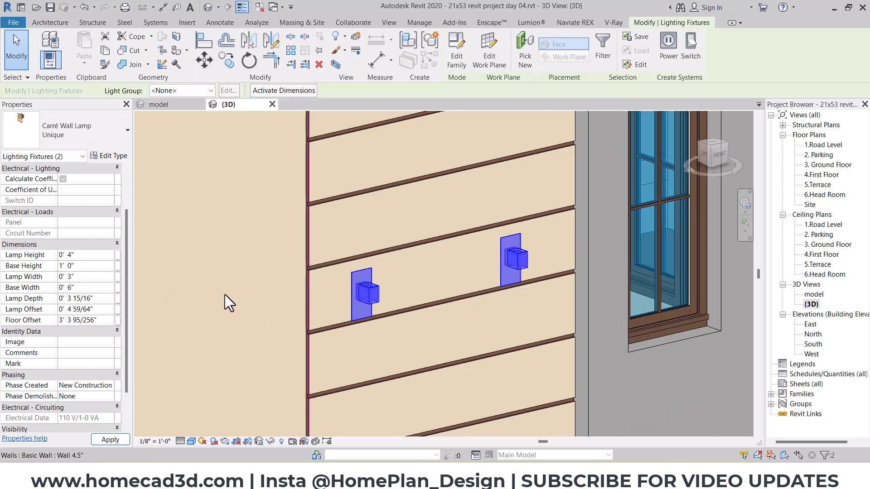
click(34, 300)
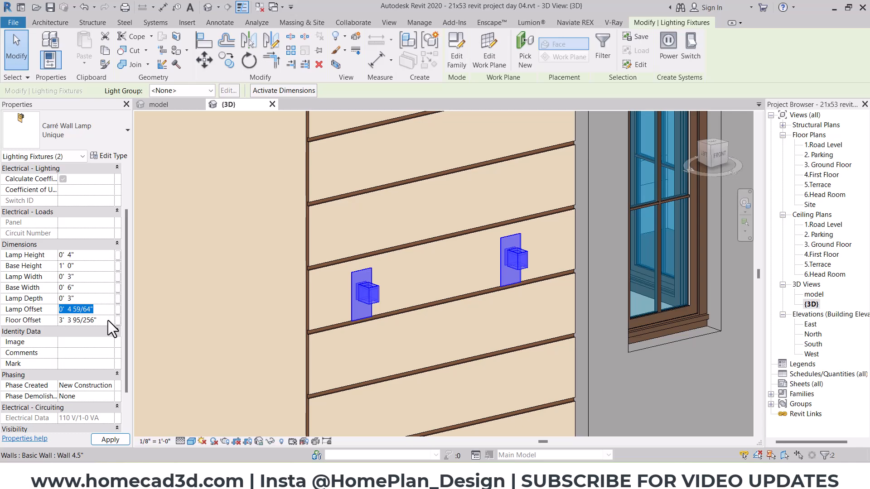
click(108, 320)
key(Escape)
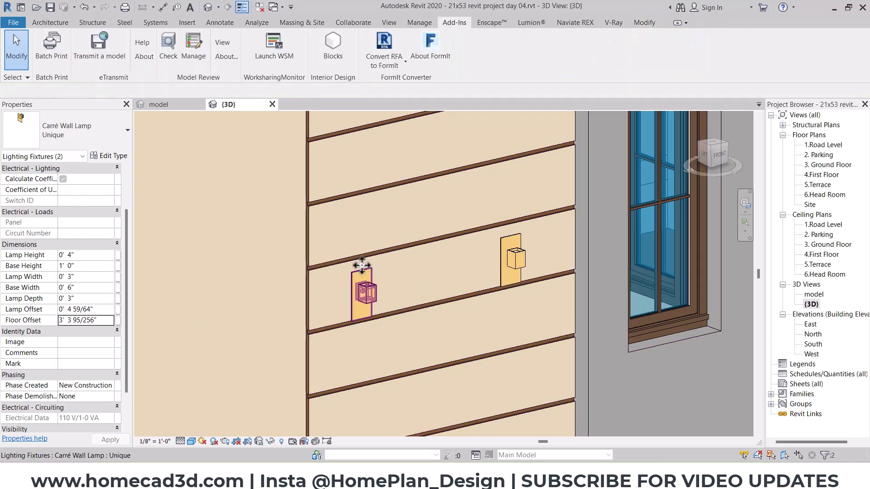
- Select the left wall lamp again and review its position on the panel, dimensions and constraints
scroll(361, 271, down, 5)
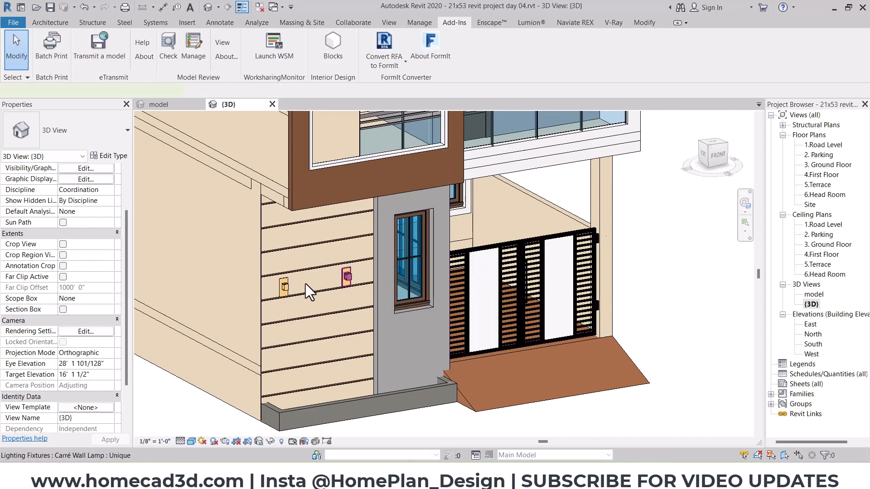
click(285, 287)
scroll(286, 286, up, 3)
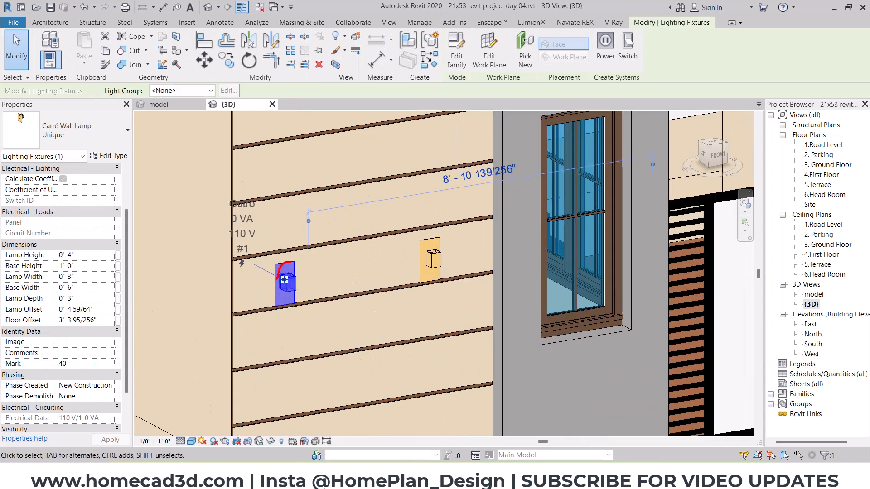
scroll(284, 280, down, 2)
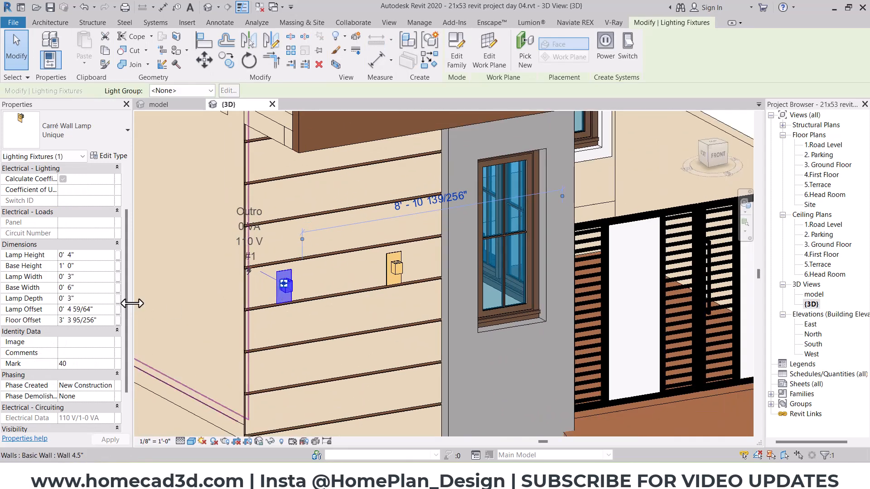
scroll(90, 325, down, 2)
scroll(90, 325, up, 3)
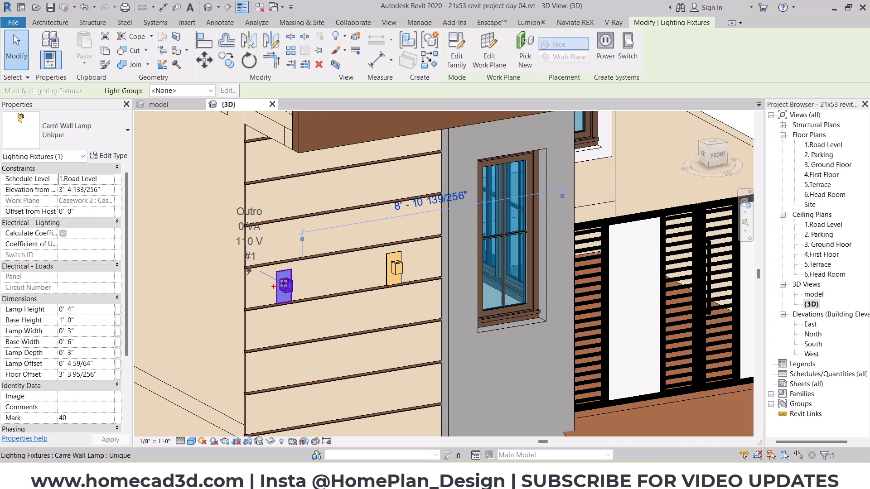
- Open the Carré Wall Lamp family for editing and delete its large back plate
scroll(284, 285, up, 3)
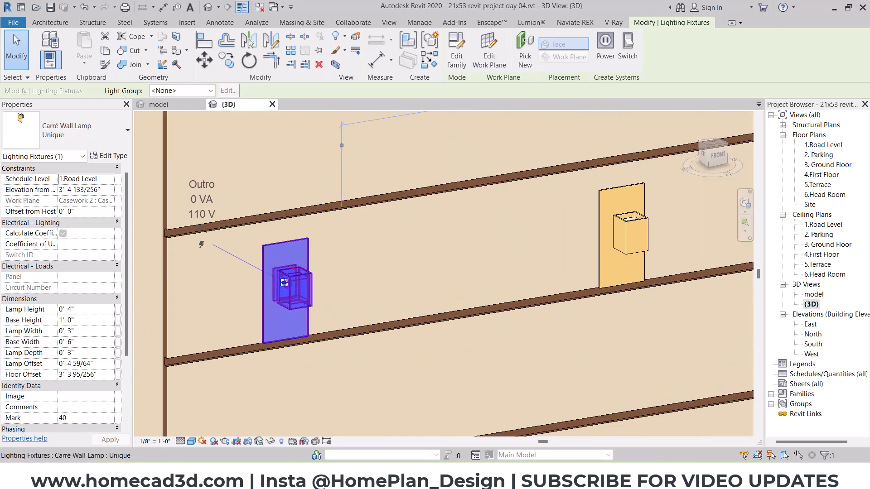
click(456, 50)
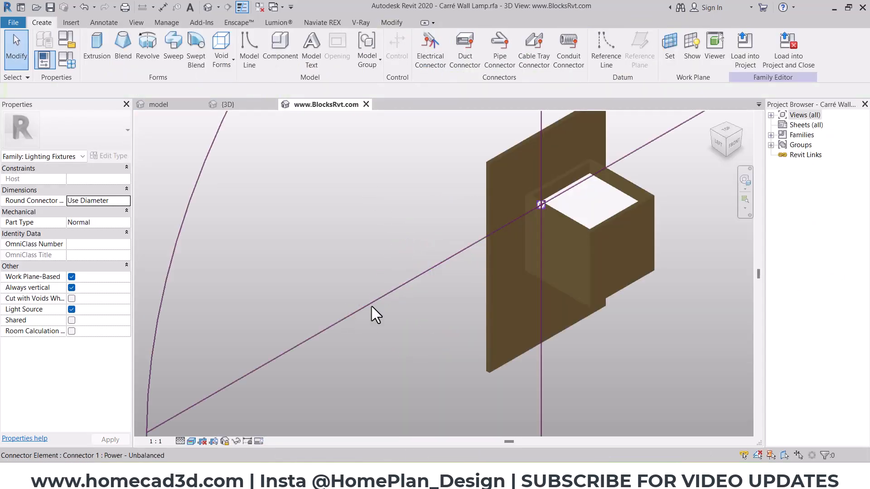
click(489, 264)
click(395, 277)
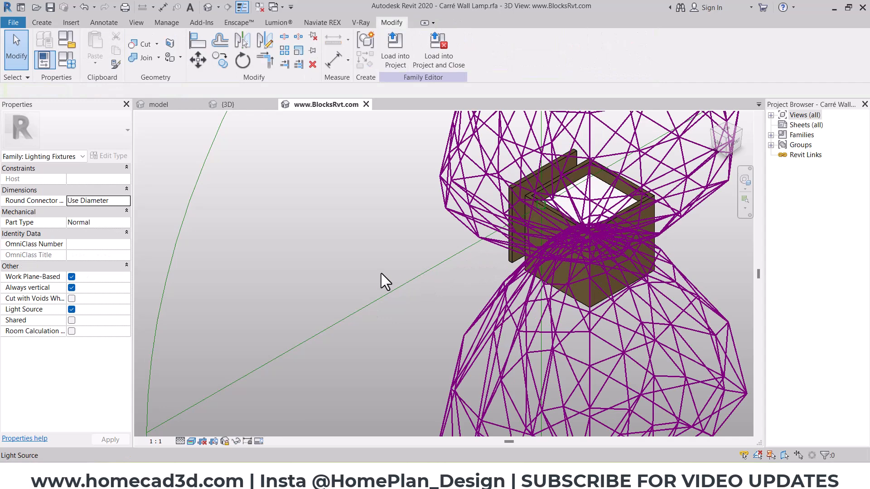
- Load the edited wall lamp family into the project and close it without saving the family file
click(434, 59)
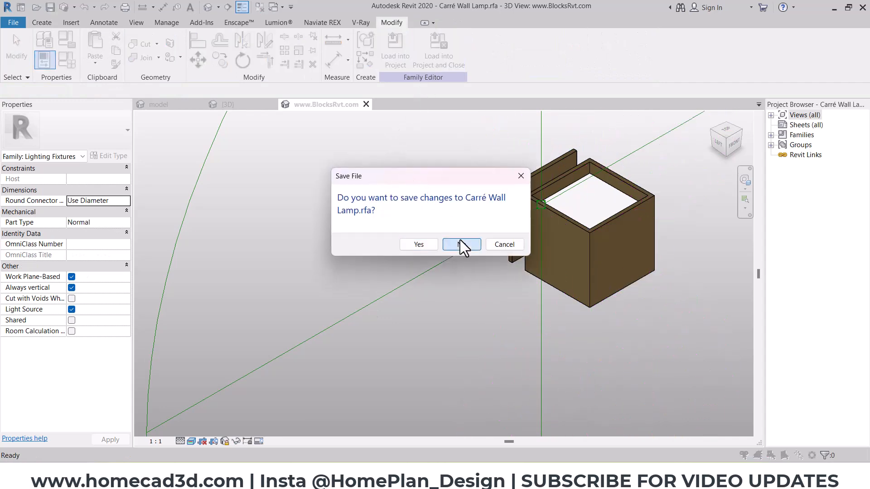
click(462, 245)
click(368, 234)
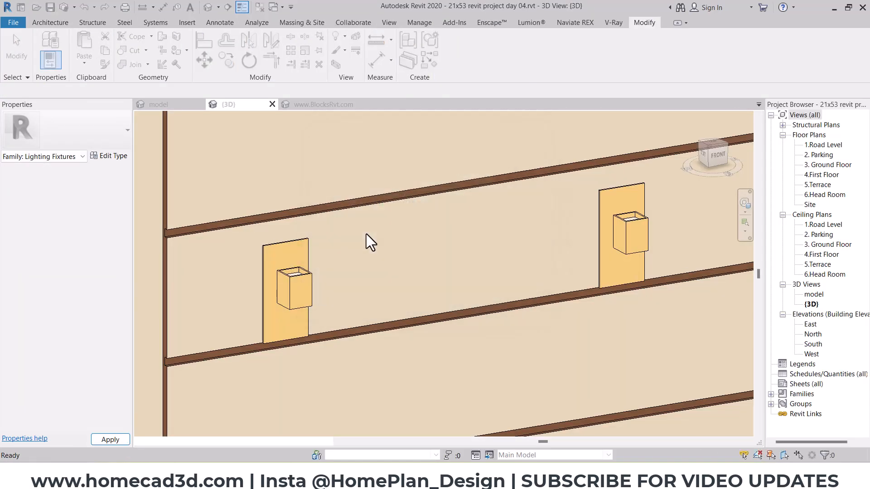
- Shift both wall lamps slightly to the right along the grooved front wall, working in the front view
scroll(366, 233, down, 5)
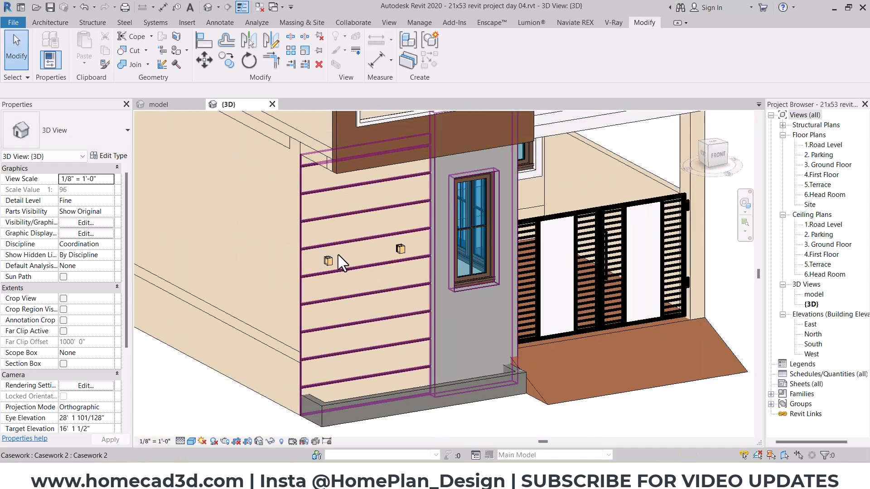
scroll(338, 254, down, 5)
scroll(521, 186, down, 3)
scroll(465, 212, up, 10)
click(404, 327)
drag(404, 331, 309, 327)
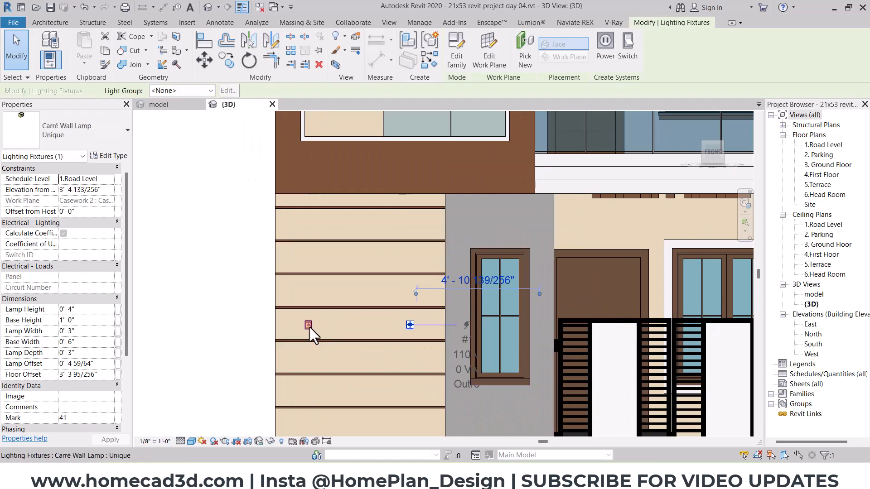
click(238, 306)
- Switch to File Explorer and look through the families in the Lights folder of Revit Family Files Package 03
mouse_move(560, 475)
click(560, 426)
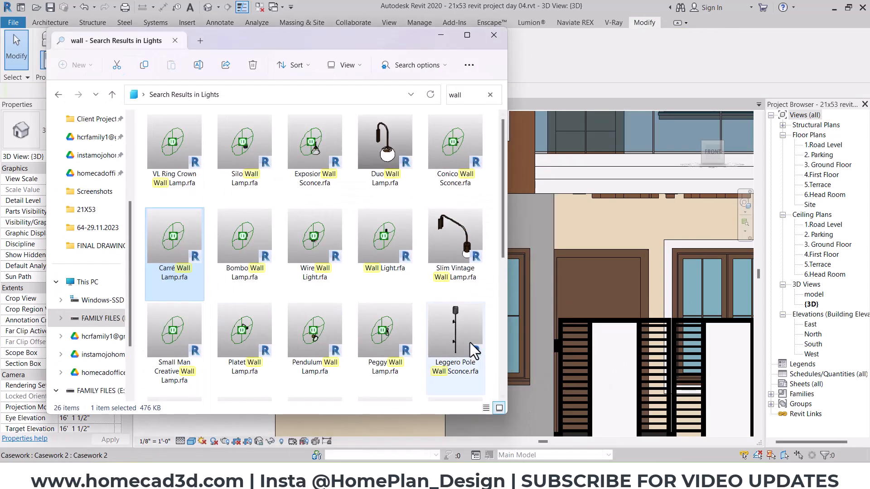
click(469, 35)
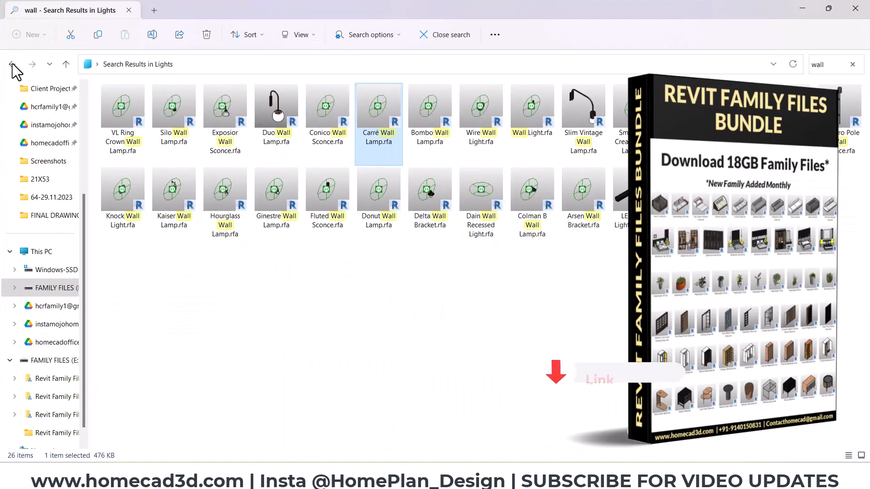
click(12, 64)
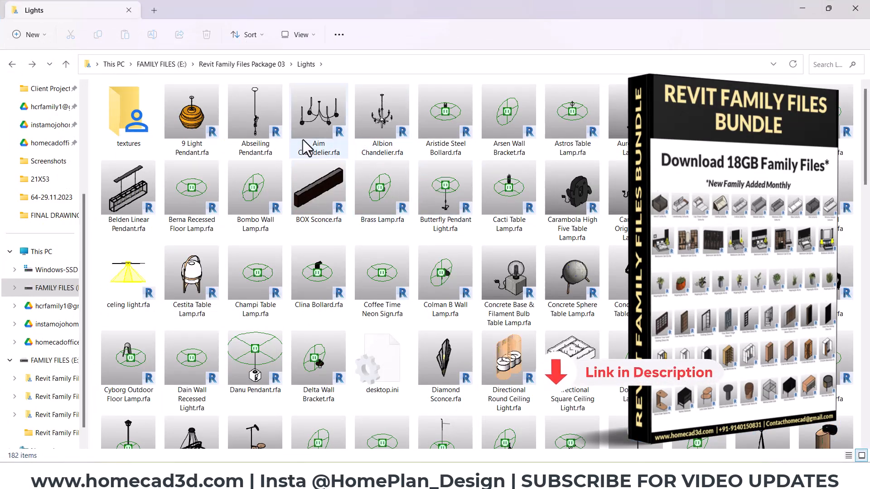
scroll(499, 217, down, 3)
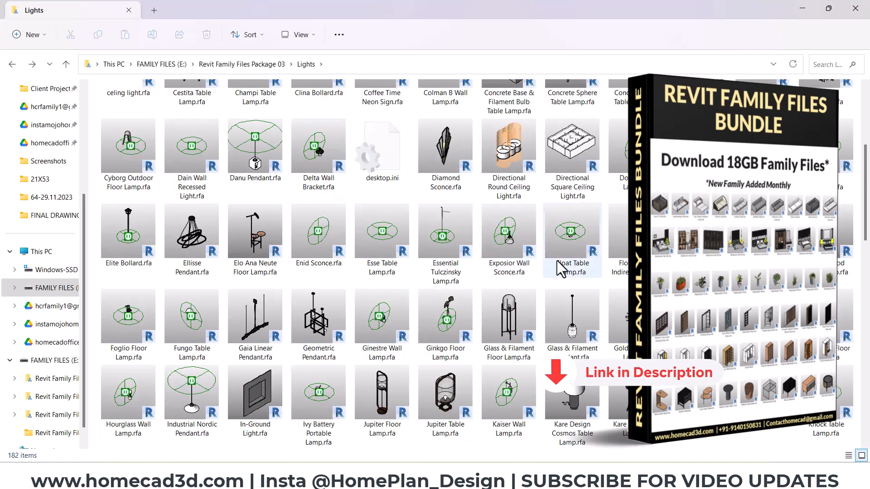
scroll(274, 245, up, 3)
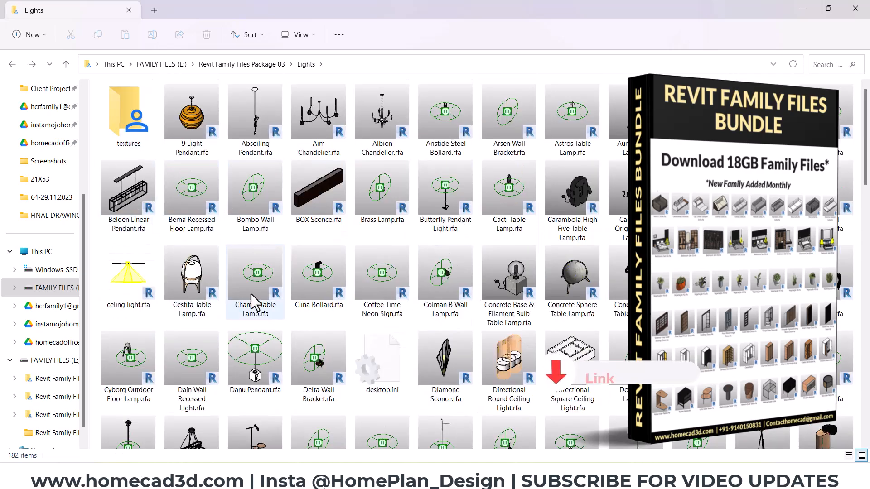
scroll(317, 285, down, 8)
scroll(399, 276, down, 5)
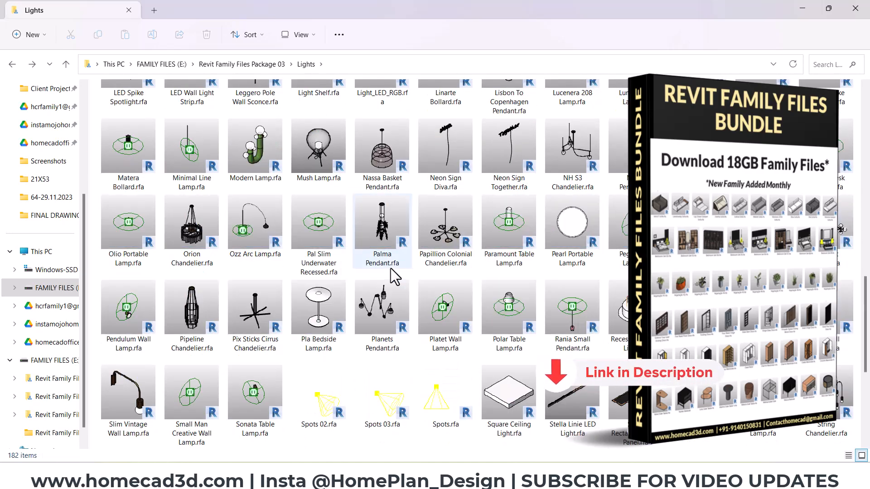
scroll(395, 277, down, 5)
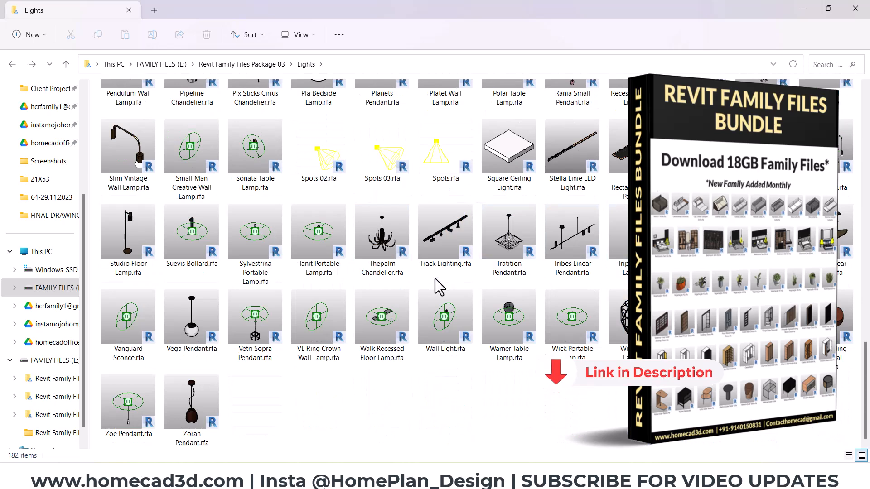
scroll(435, 279, up, 20)
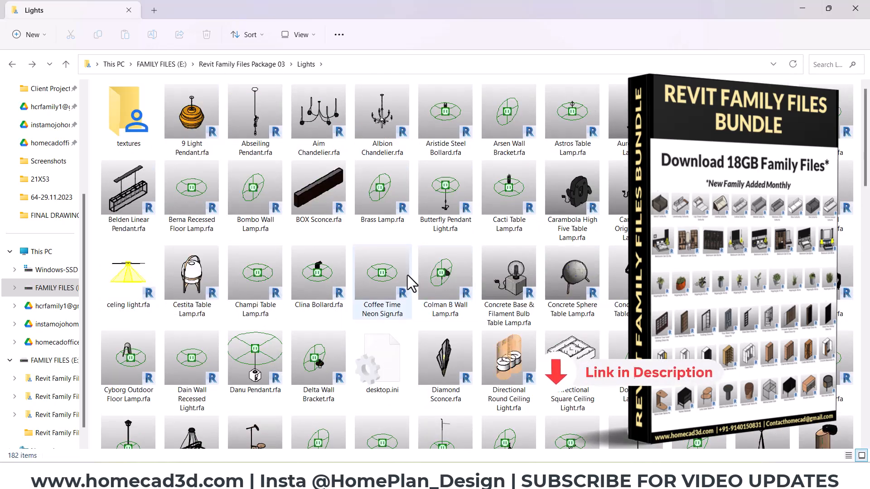
- Look through the Wardrobe and TV Units folders of the family package
click(253, 63)
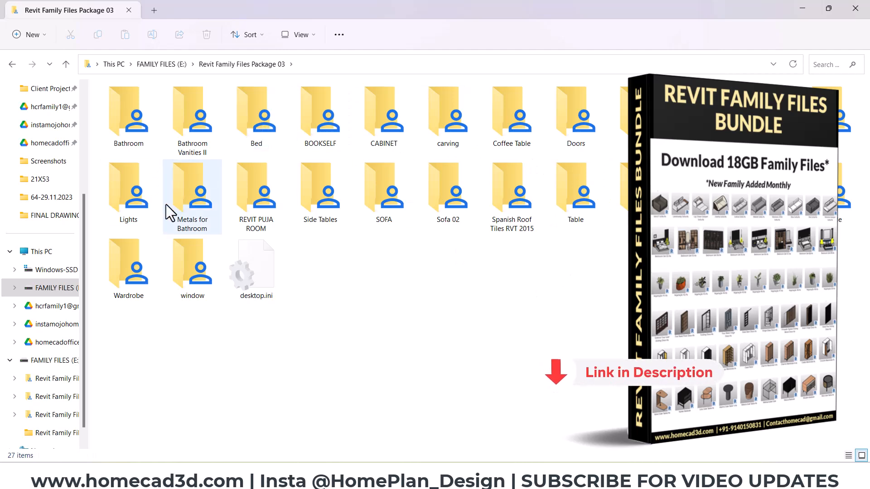
double_click(128, 267)
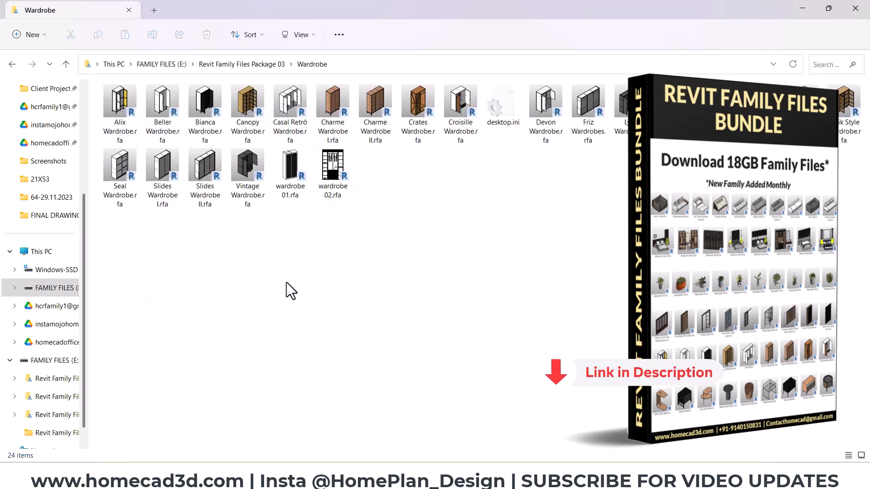
click(12, 64)
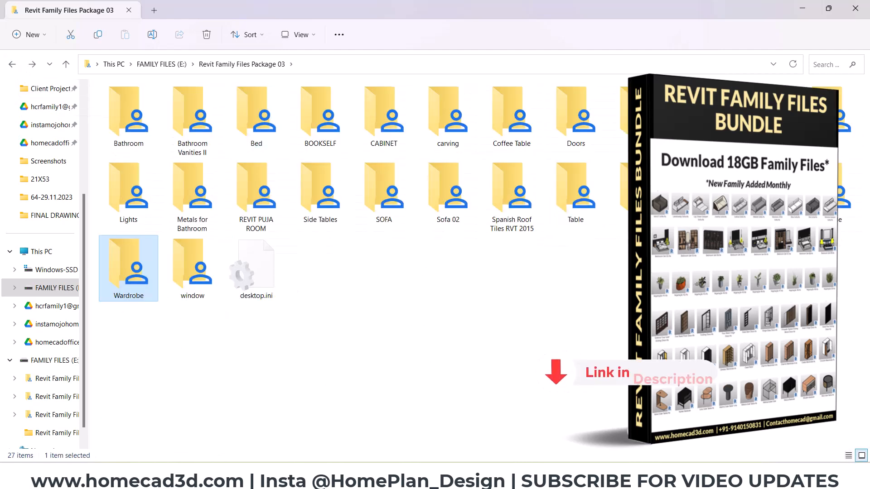
double_click(704, 188)
ctrl+scroll(471, 243, up, 4)
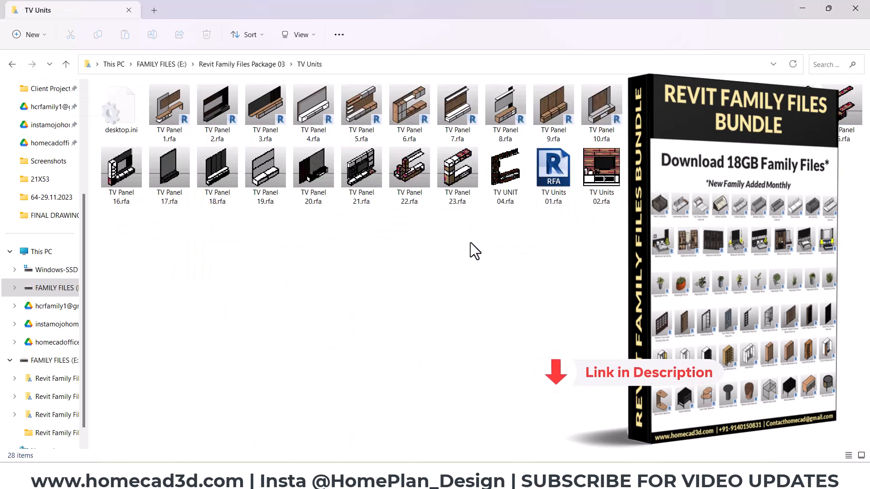
ctrl+scroll(470, 243, up, 1)
click(12, 64)
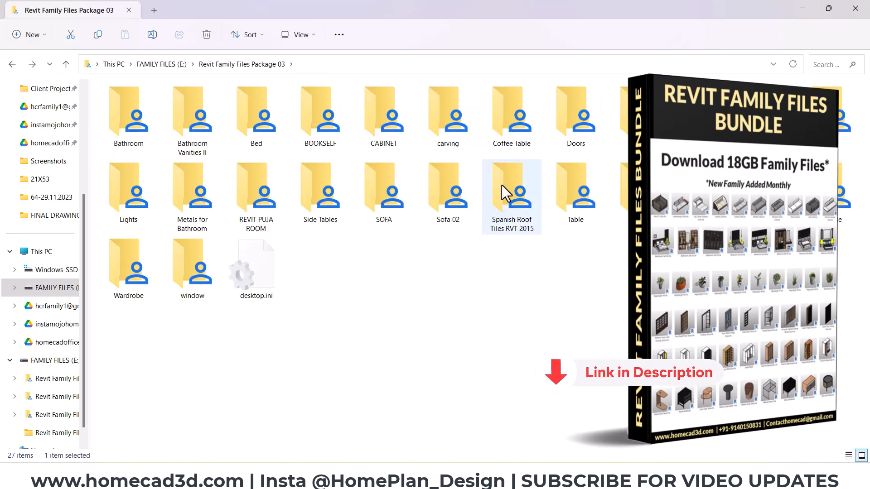
- Look through the TV Stand and Doors folders of the family package with enlarged thumbnails, and return to Revit
double_click(639, 190)
ctrl+scroll(325, 222, up, 3)
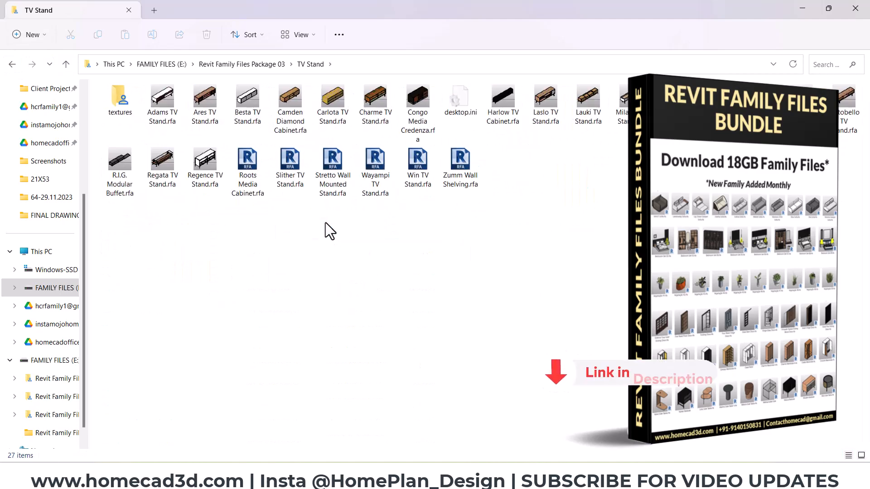
ctrl+scroll(325, 222, down, 3)
click(12, 64)
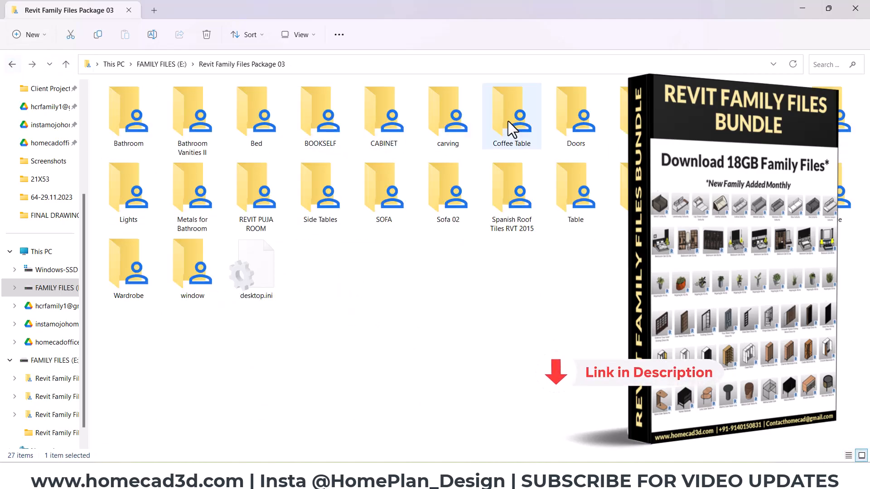
double_click(595, 129)
ctrl+scroll(477, 176, up, 2)
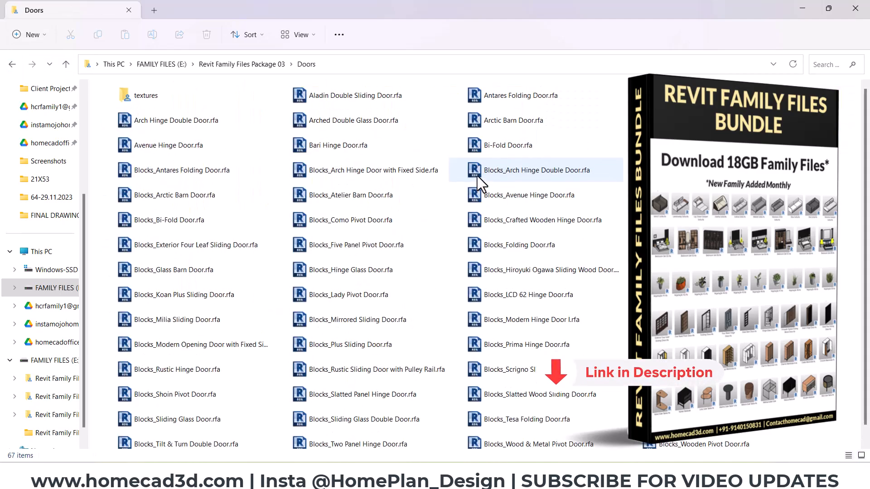
ctrl+scroll(477, 176, up, 1)
ctrl+scroll(471, 175, up, 1)
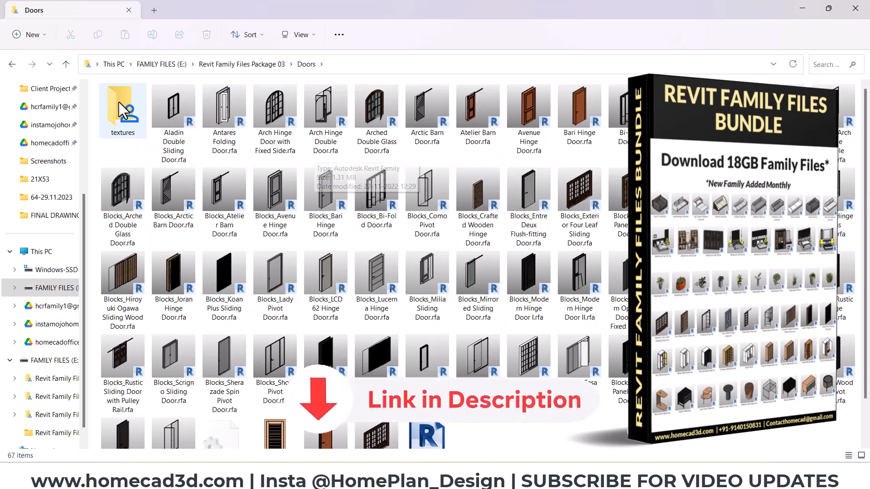
click(12, 64)
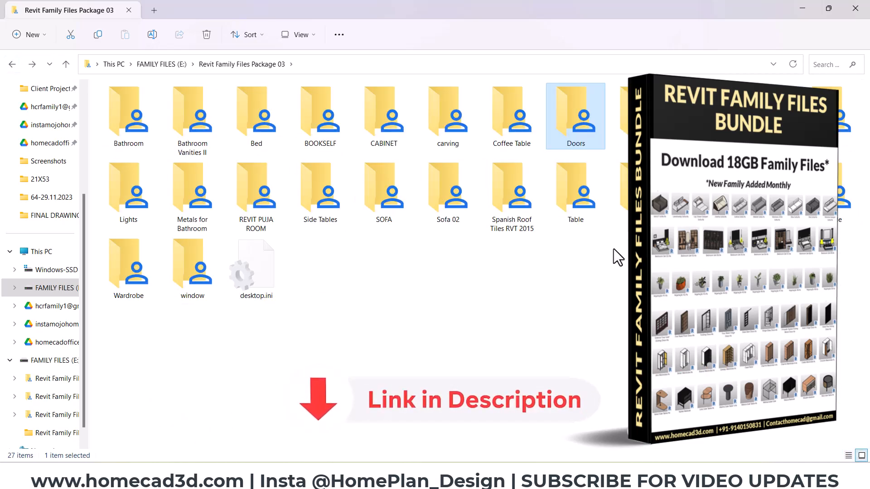
click(855, 9)
- Examine the front facade's wall lamps and the parking ceiling's downlights and decorative pattern in 3D
scroll(207, 259, down, 2)
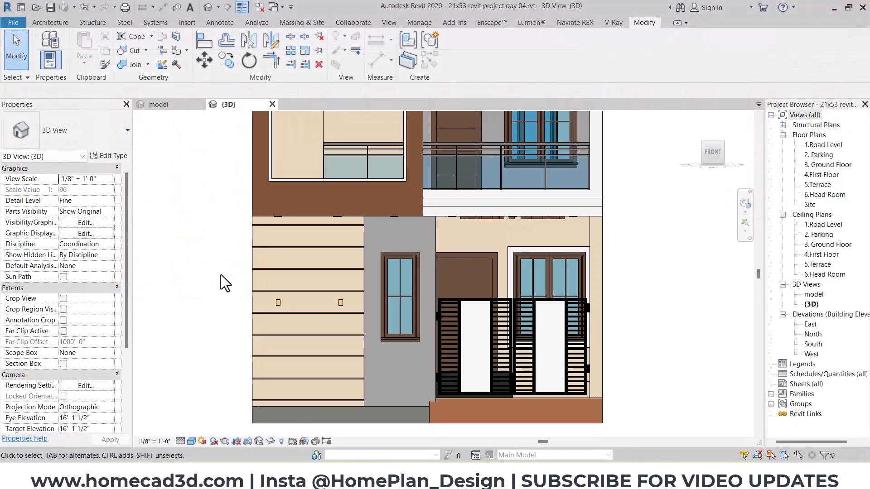
shift+middle_drag(300, 300, 468, 217)
scroll(468, 218, up, 3)
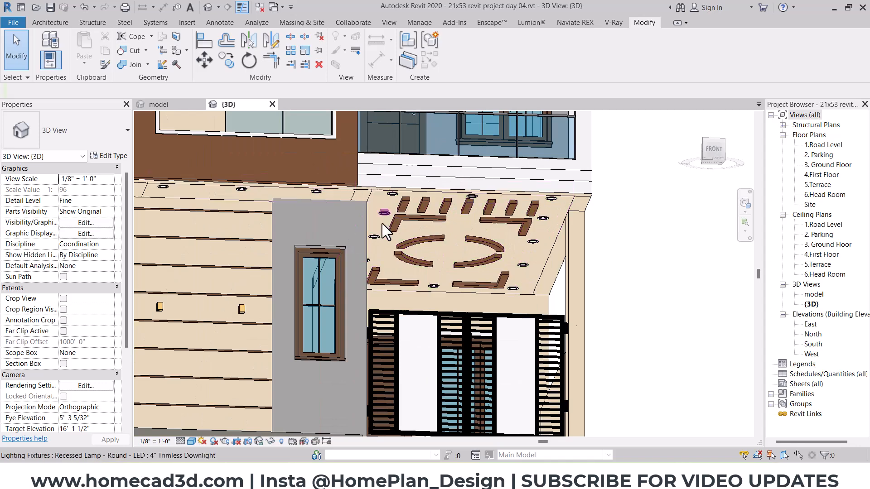
scroll(533, 276, down, 4)
middle_drag(533, 276, 540, 226)
middle_drag(540, 226, 539, 269)
scroll(460, 188, up, 2)
mouse_move(489, 225)
shift+middle_down()
mouse_move(482, 210)
mouse_move(511, 254)
mouse_move(510, 317)
mouse_move(497, 223)
shift+middle_up()
scroll(512, 191, down, 3)
- Edit the white frame around the brown wall's opening in place and set its Extrusion End to 2"
scroll(390, 235, up, 6)
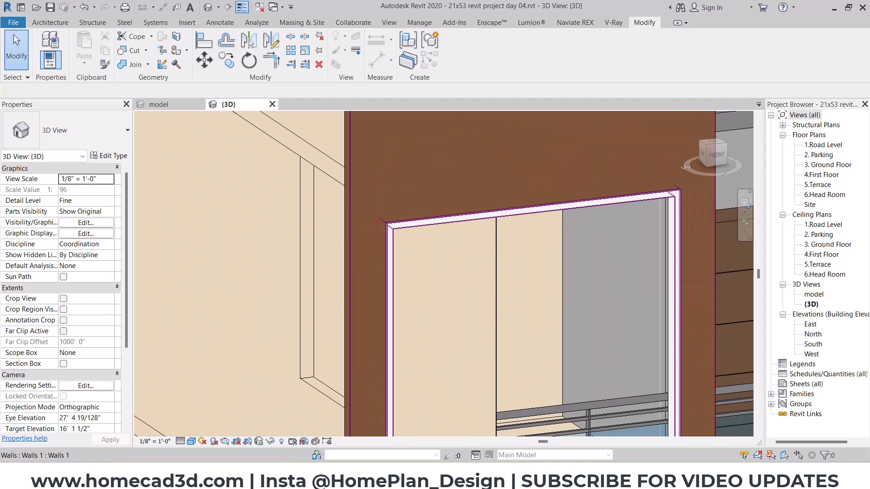
scroll(466, 243, down, 4)
shift+middle_drag(466, 243, 489, 276)
scroll(488, 277, up, 3)
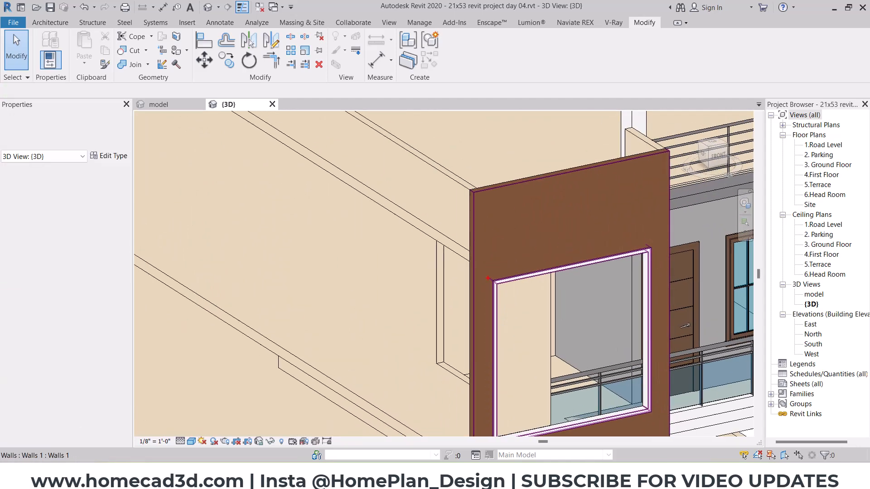
scroll(496, 314, up, 5)
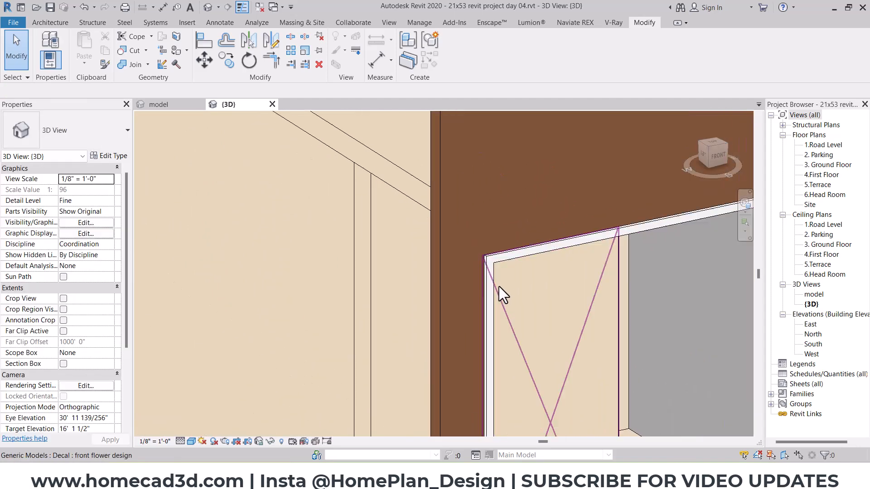
click(492, 235)
click(465, 64)
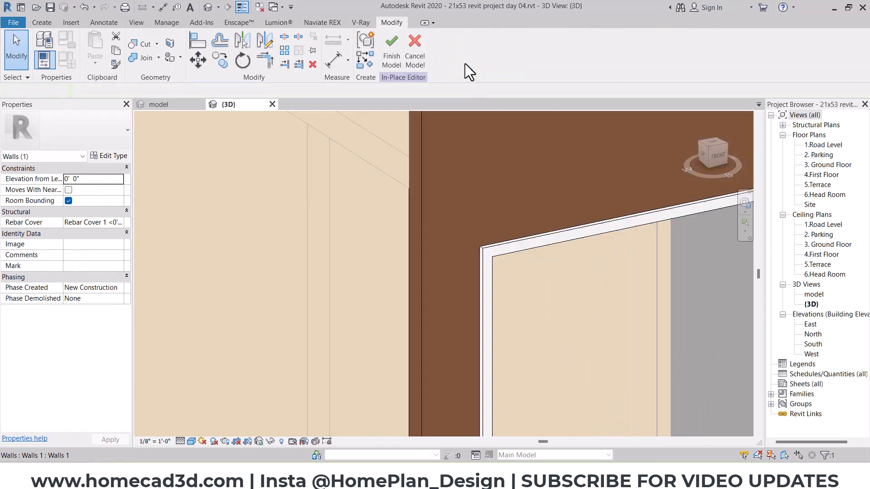
click(488, 250)
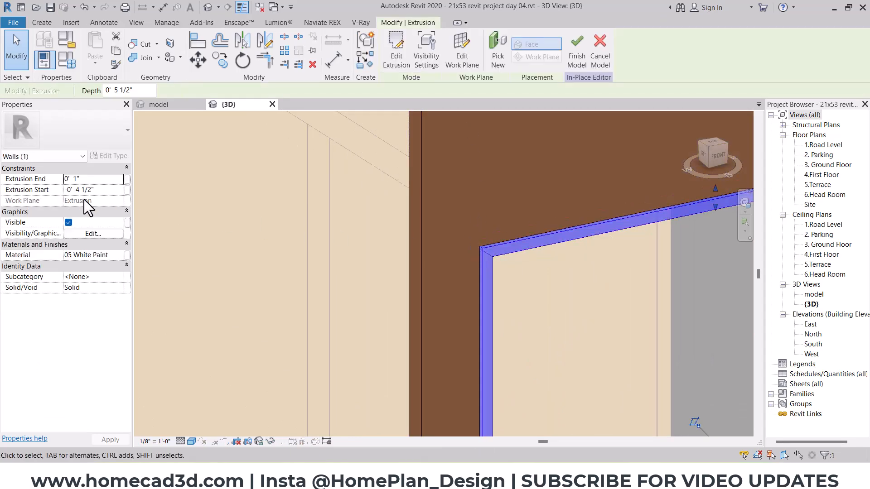
click(93, 179)
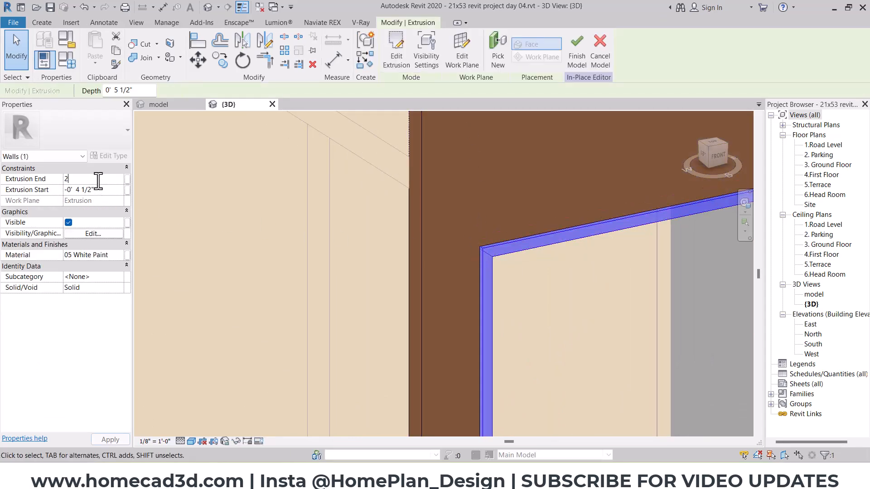
text(2)
key(Escape)
- Start a new extrusion in the in-place model from the front view, with the brown wall's front face as work plane
shift+middle_drag(382, 216, 501, 262)
click(508, 203)
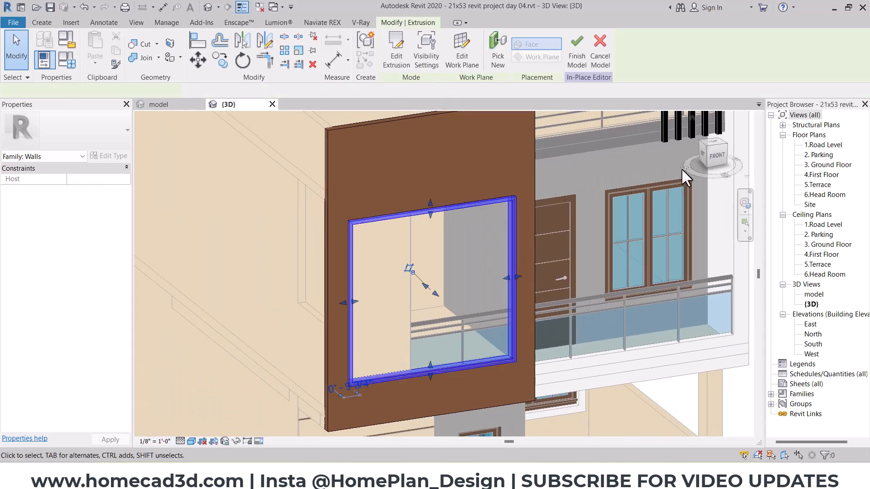
click(719, 159)
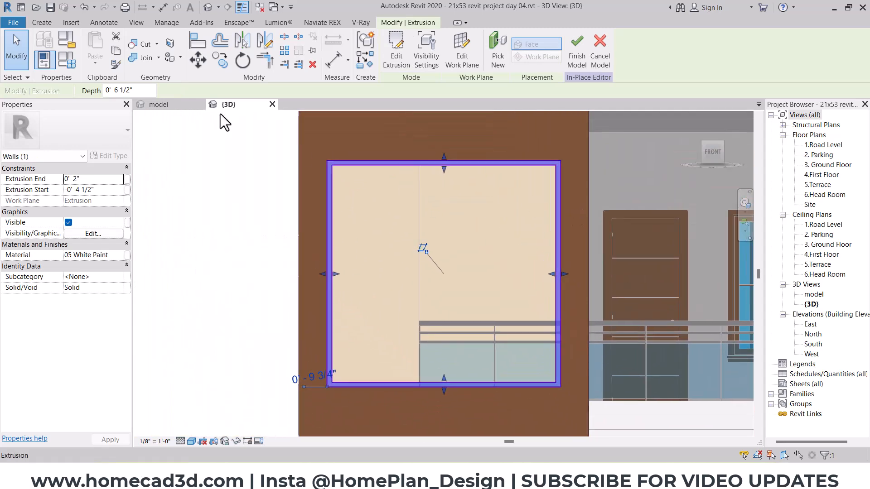
click(48, 23)
click(89, 47)
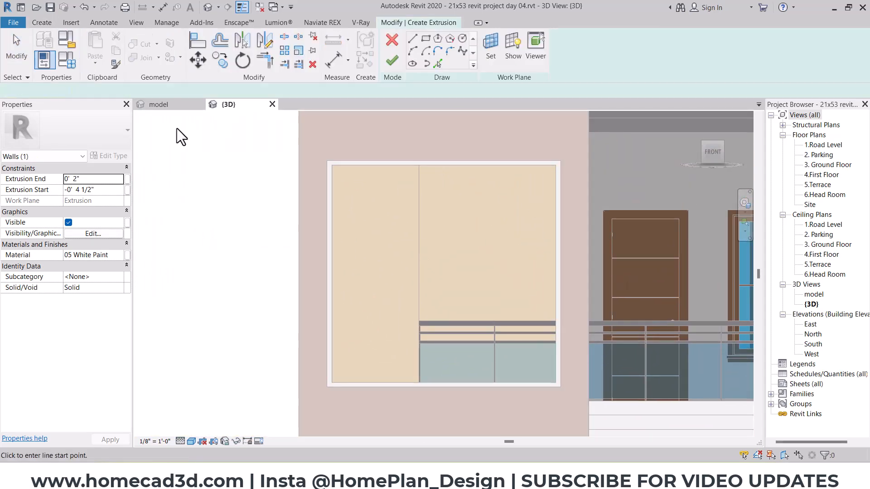
click(489, 57)
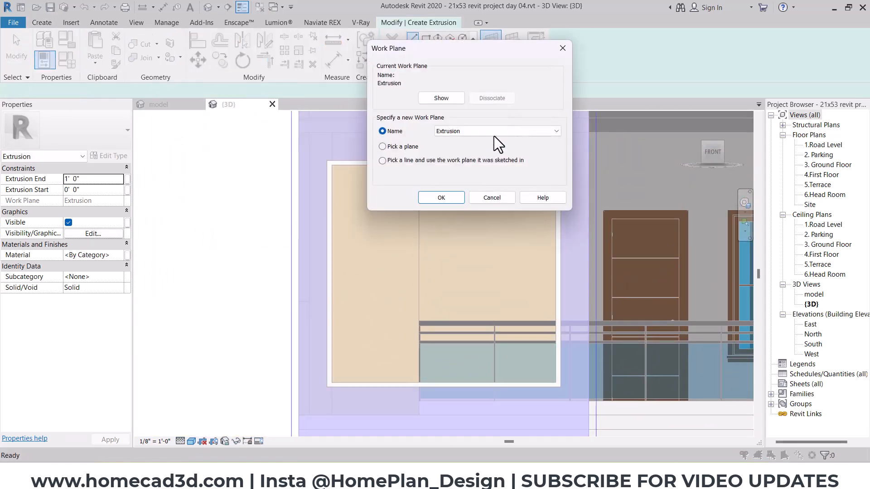
click(430, 198)
click(382, 138)
- Sketch a rectangle along the white frame's outer edge and a second one around it with a 1/4" offset
click(426, 39)
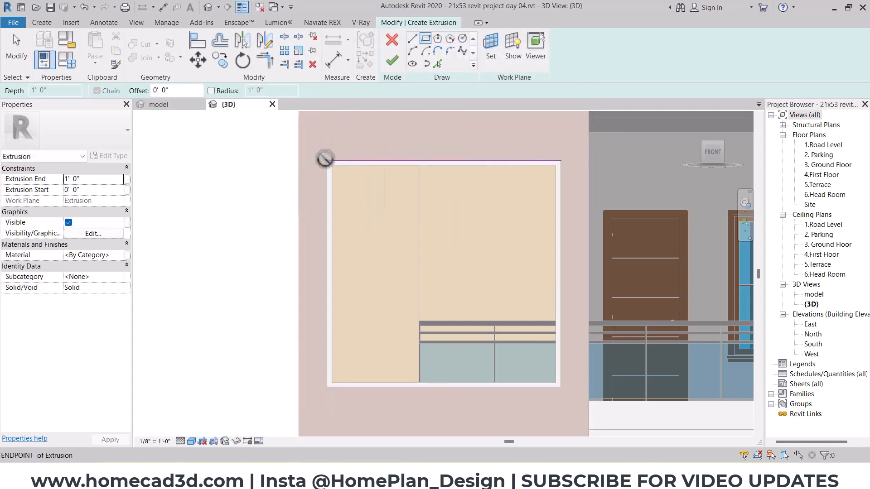
click(327, 161)
click(560, 388)
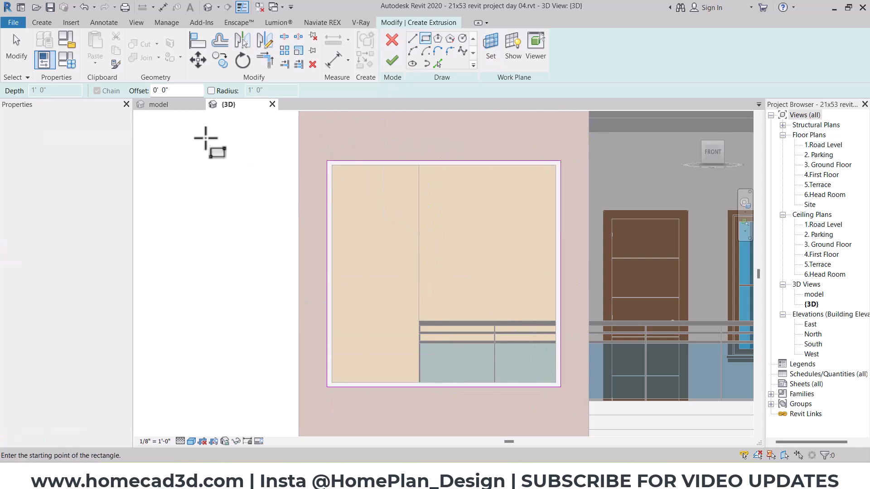
drag(184, 90, 136, 96)
text(.25")
click(327, 161)
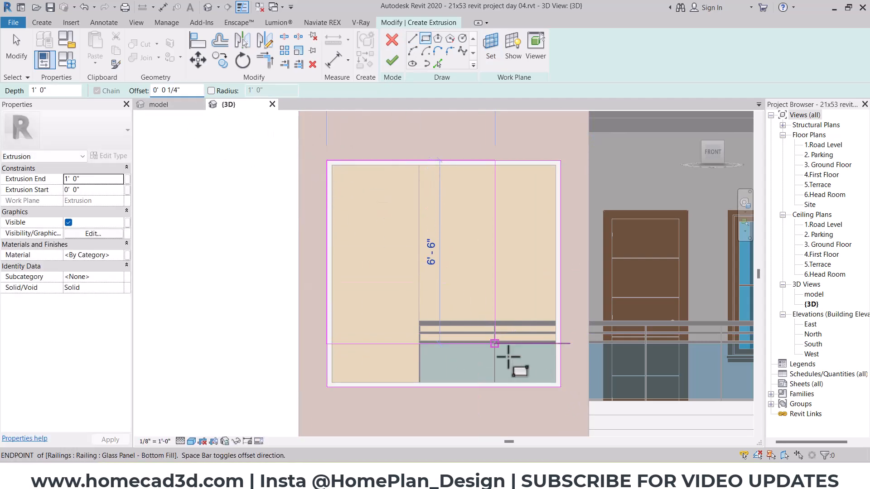
click(560, 387)
key(Escape)
key(Escape)
- Offset the outer sketch rectangle outward by a further 1/4" without keeping a copy
shift+middle_drag(368, 190, 456, 249)
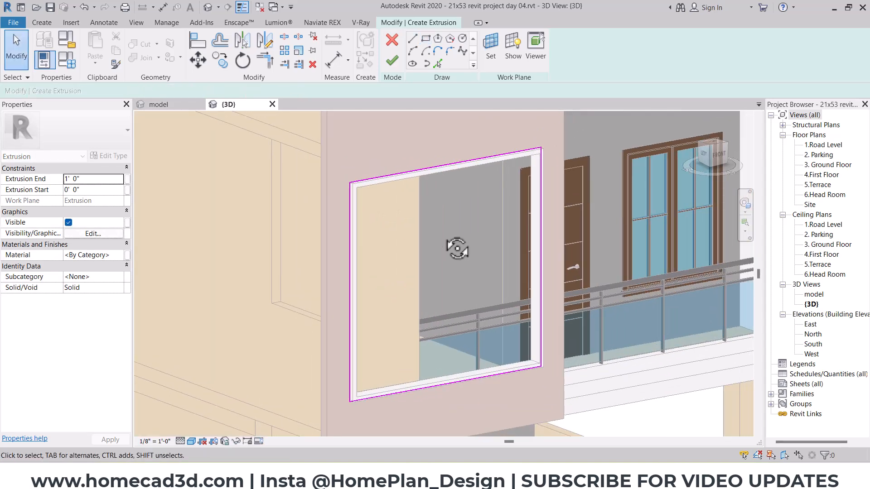
scroll(339, 186, up, 6)
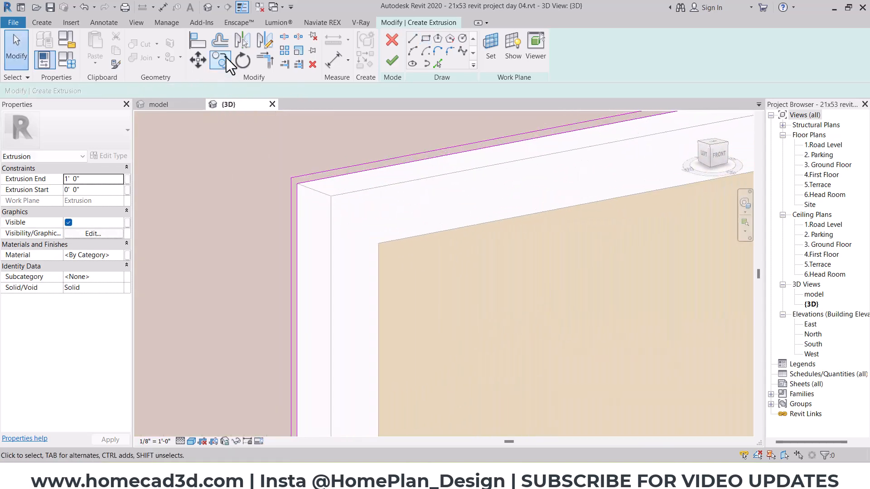
click(220, 40)
text(.25")
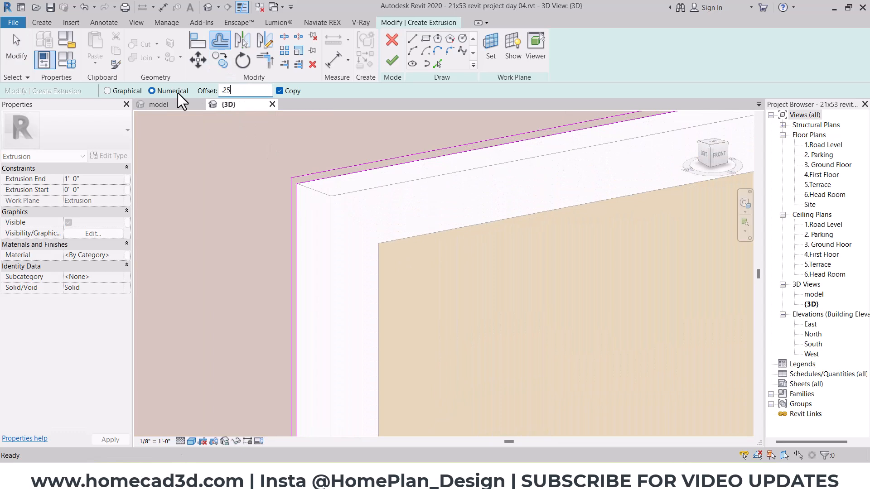
click(280, 90)
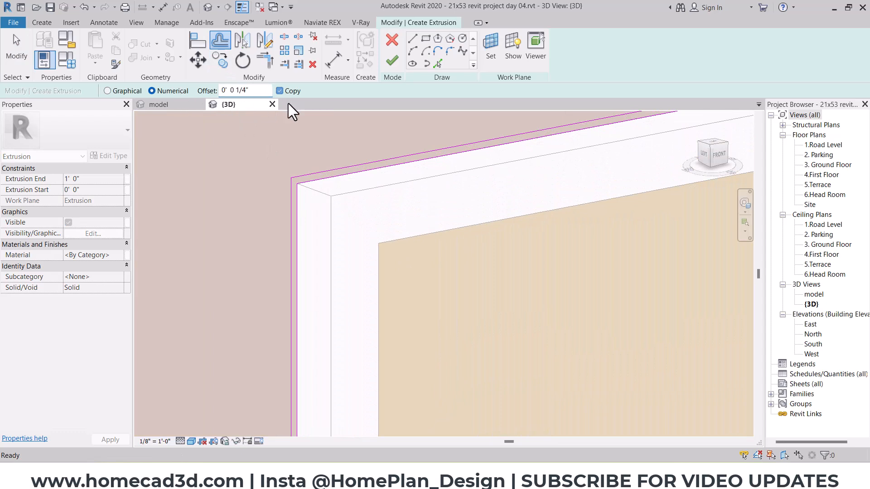
click(319, 170)
key(Escape)
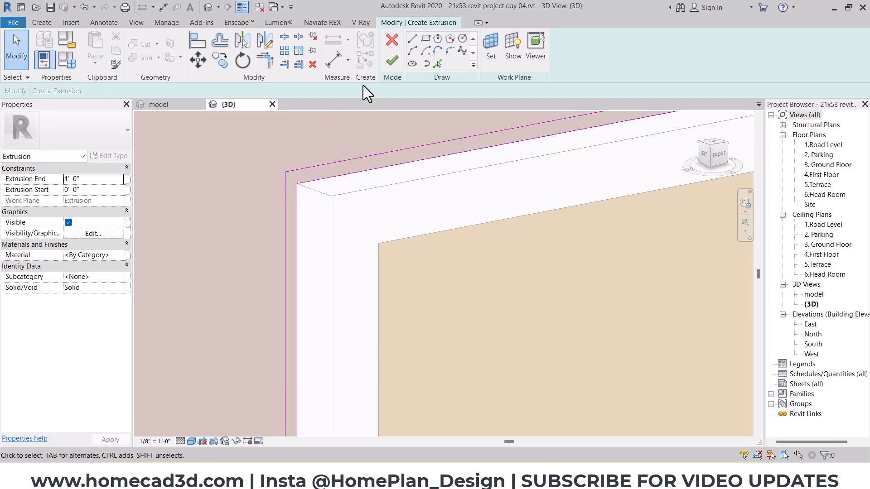
- Finish the sketch around the frame and set the new extrusion's Extrusion End to 1/2"
click(393, 60)
double_click(93, 182)
text(0 1/2)
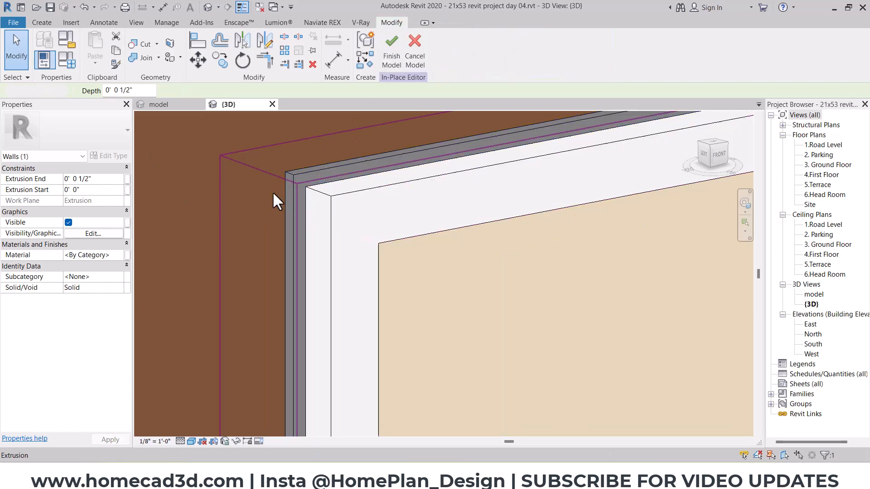
- Create a new material for the thin extrusion, name it "13 strip light" and set its class to light
click(118, 255)
click(122, 255)
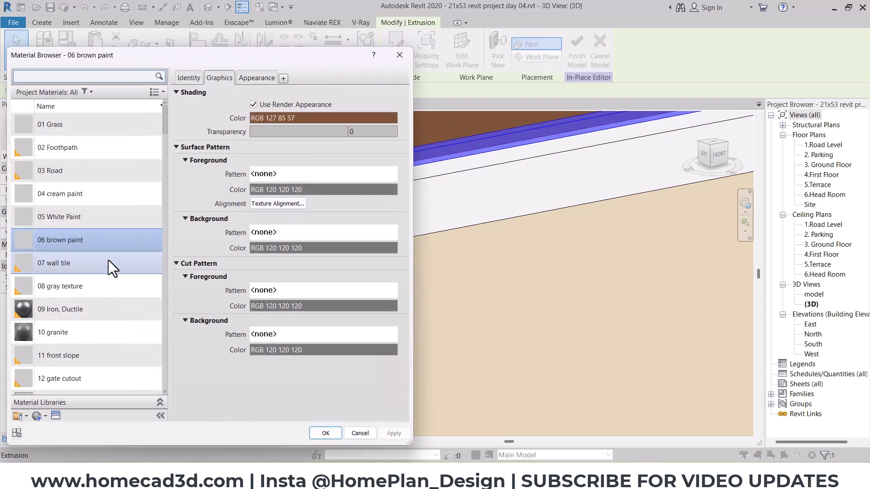
scroll(78, 339, down, 2)
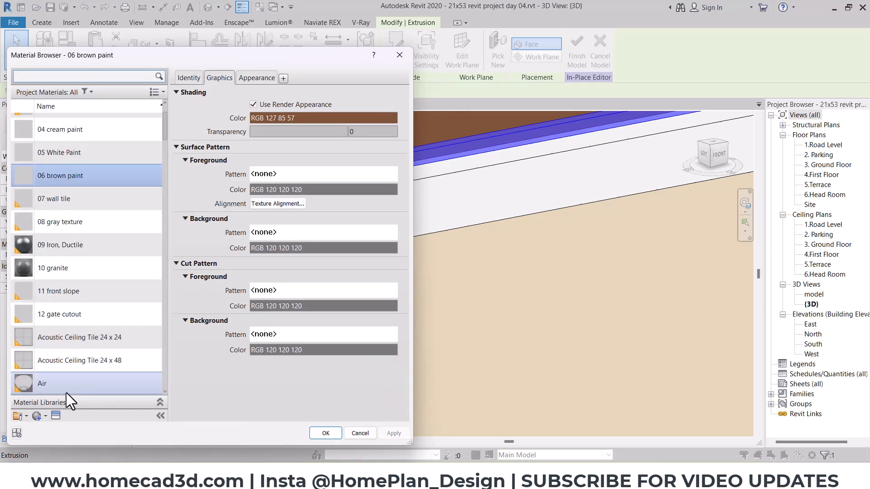
click(53, 429)
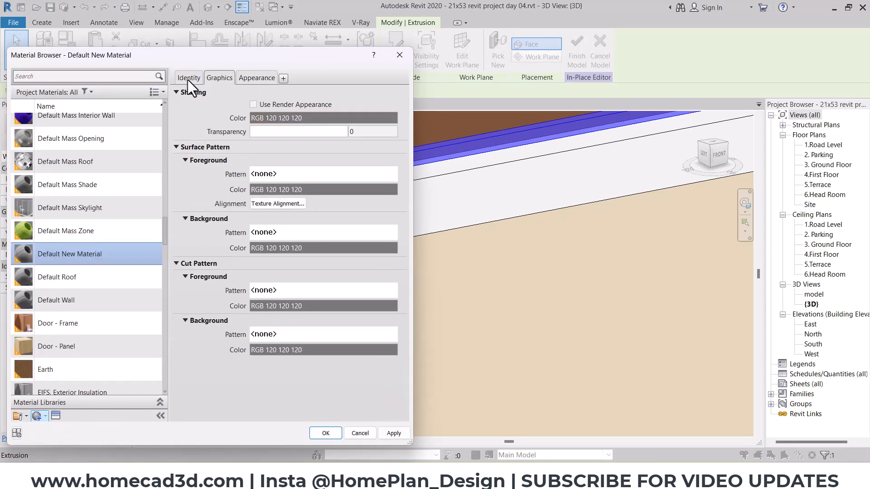
click(187, 82)
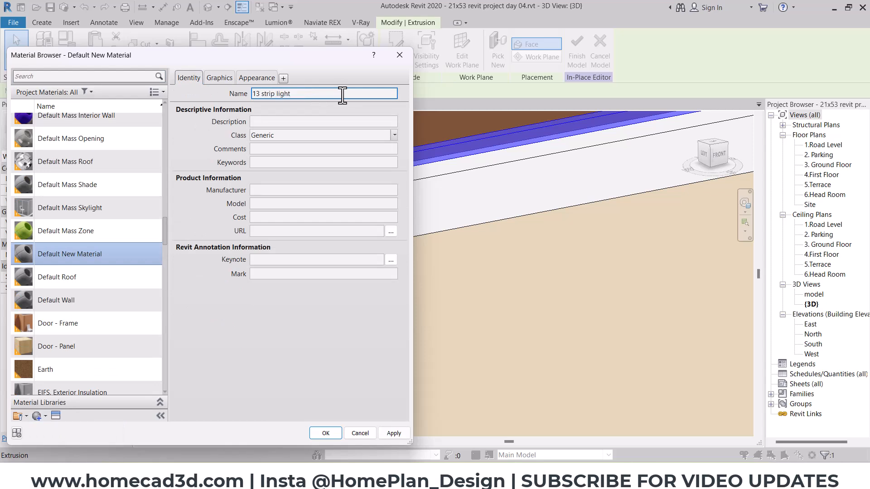
click(393, 135)
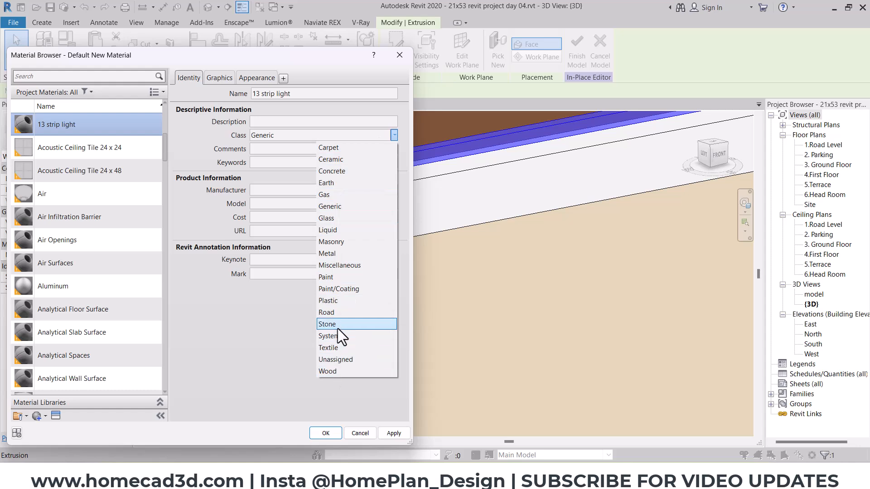
click(286, 134)
double_click(287, 136)
text(light)
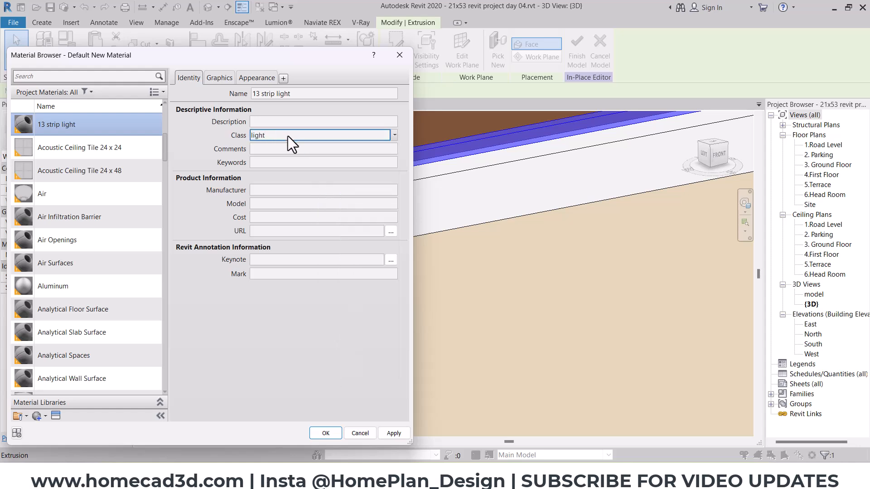
- Turn on Use Render Appearance for the strip light material and set its appearance color to white, RGB 255 255 255
click(219, 79)
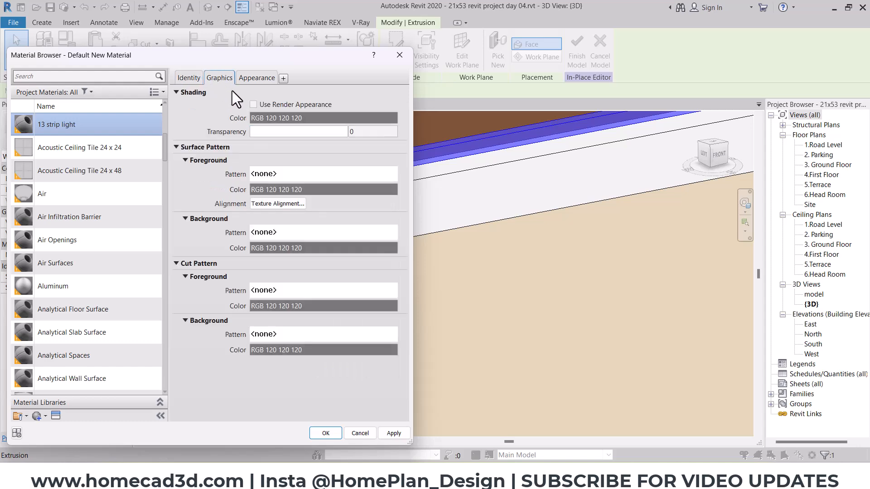
click(264, 103)
click(264, 79)
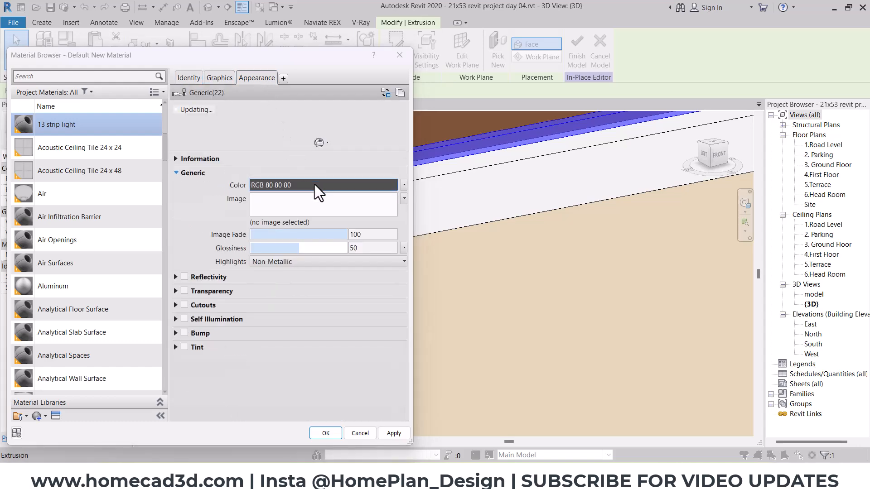
click(315, 184)
click(194, 233)
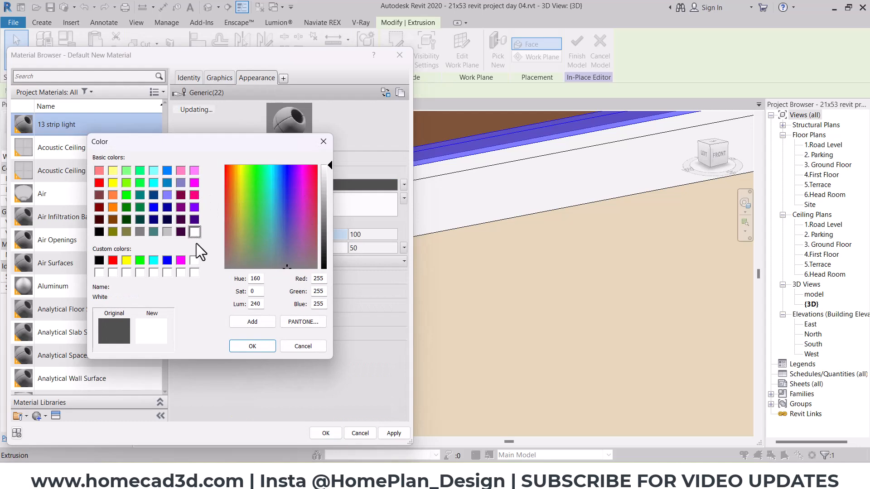
click(254, 346)
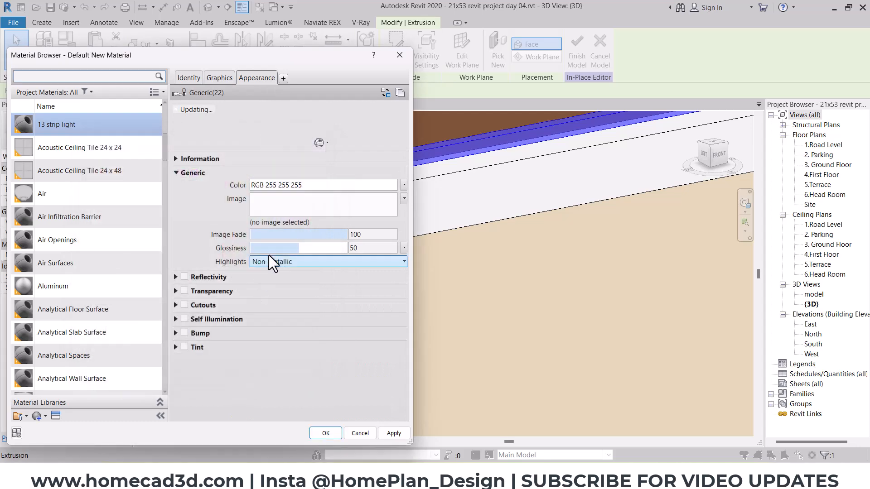
- Enable Self Illumination with luminance 1,500 and color temperature 2,500, and assign the strip light material to the extrusion
click(185, 319)
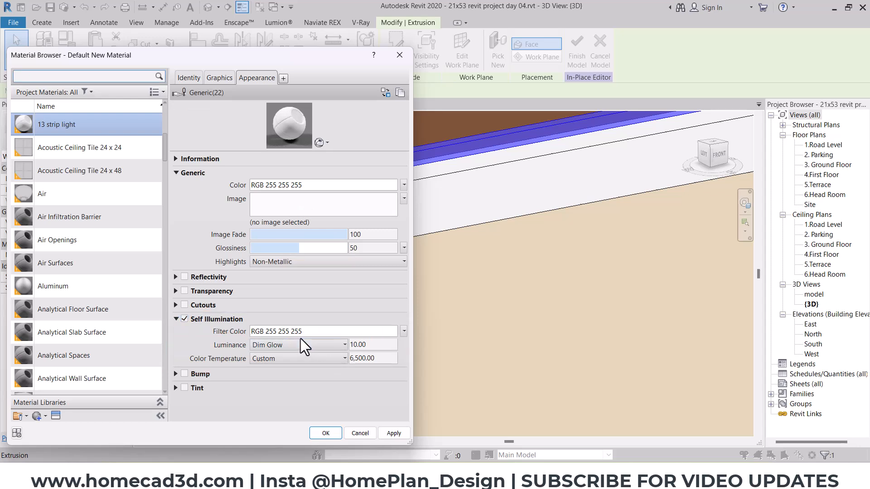
click(377, 344)
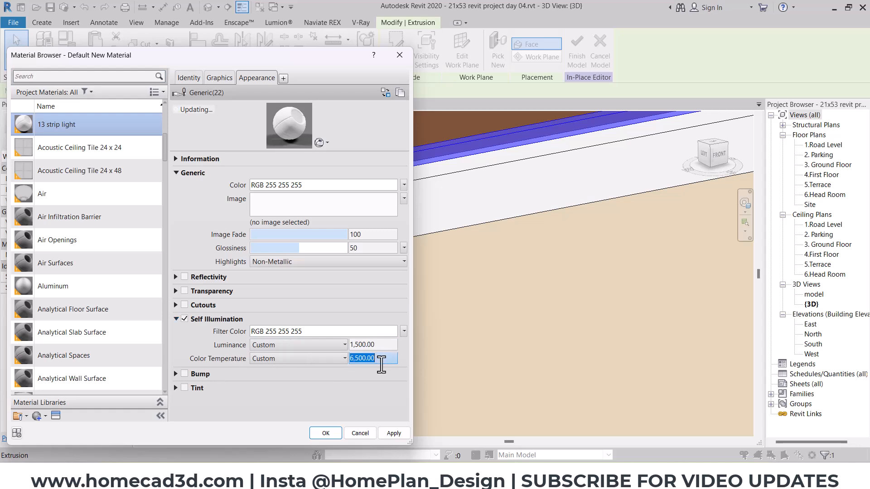
text(2500)
key(Return)
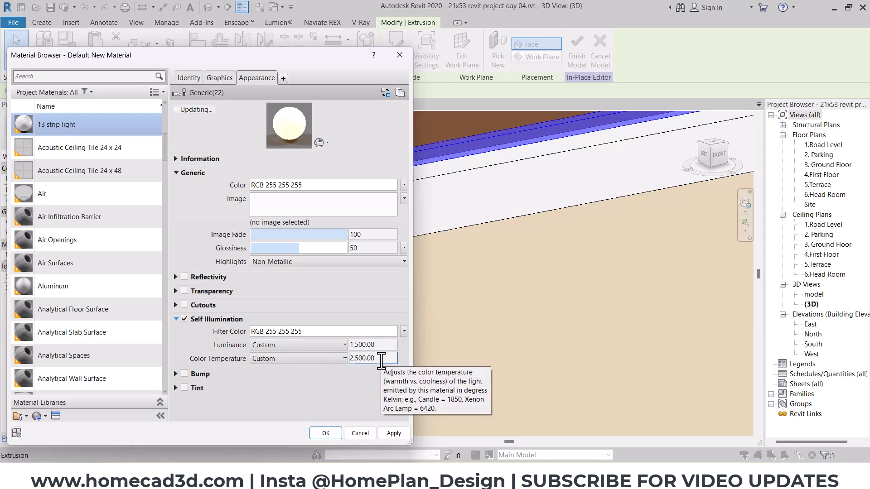
click(351, 331)
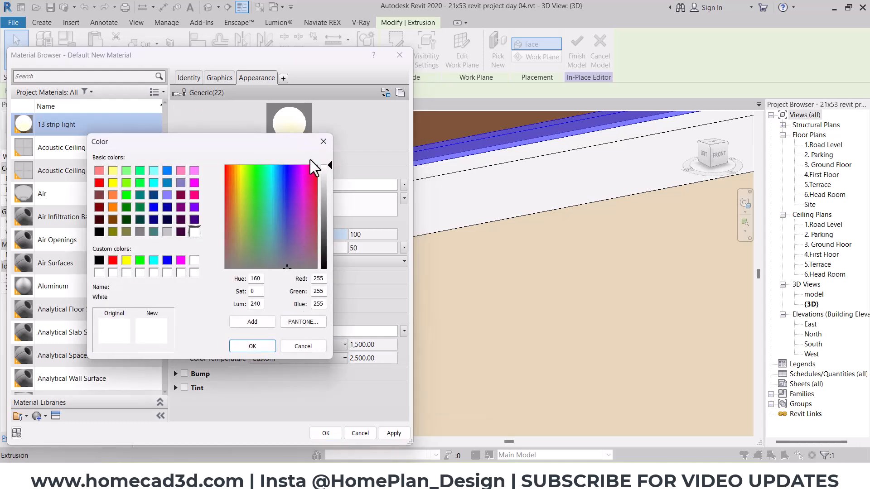
click(303, 346)
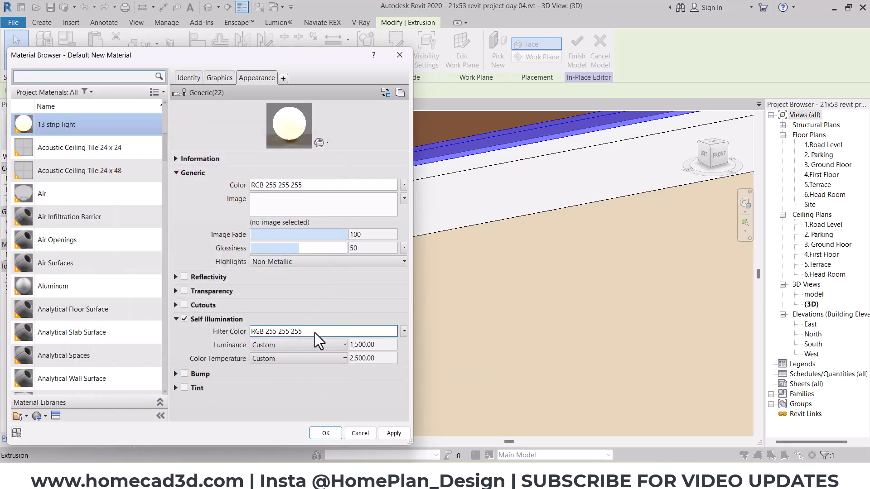
click(326, 433)
- Deselect the strip light extrusion and finish the in-place model
scroll(299, 312, down, 6)
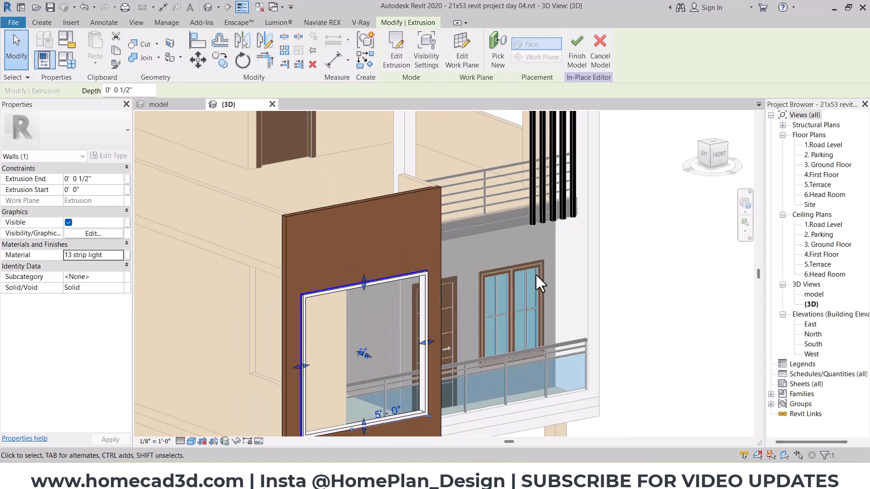
key(Escape)
middle_drag(485, 252, 467, 235)
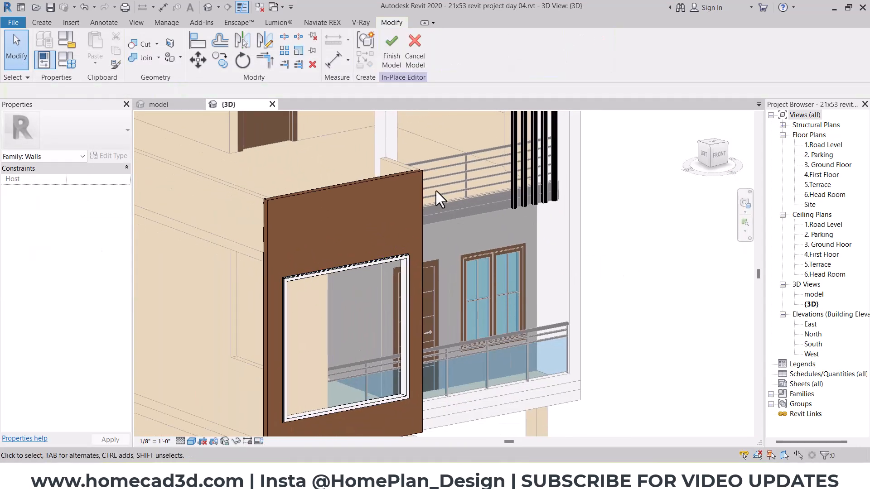
click(390, 69)
- Temporarily isolate the tall 9" wall beside the black vertical bars and the roof slab above it in the 3D view
middle_drag(449, 276, 336, 299)
middle_drag(226, 298, 228, 323)
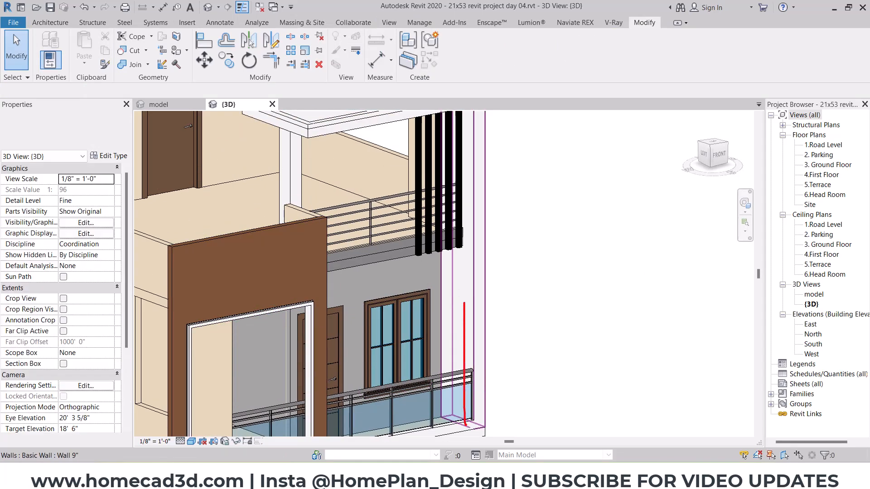
mouse_move(489, 272)
middle_down()
mouse_move(509, 297)
mouse_move(521, 297)
mouse_move(512, 235)
middle_up()
scroll(464, 213, up, 2)
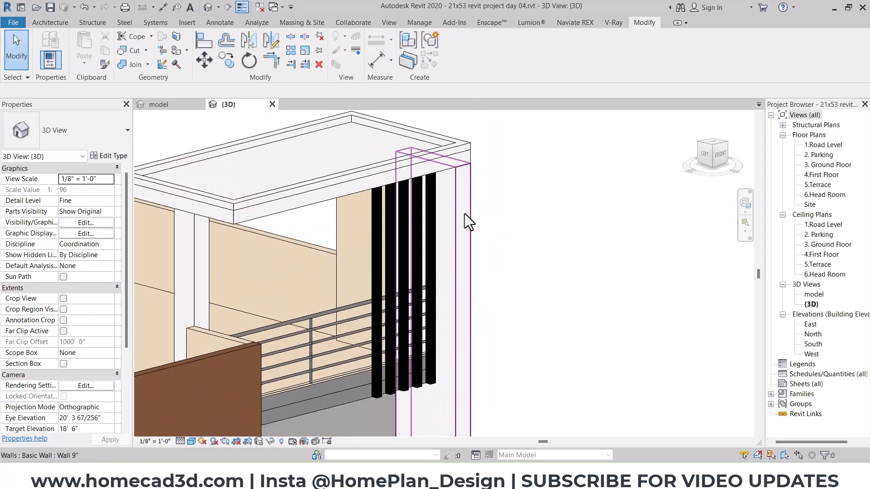
click(463, 214)
ctrl+click(397, 184)
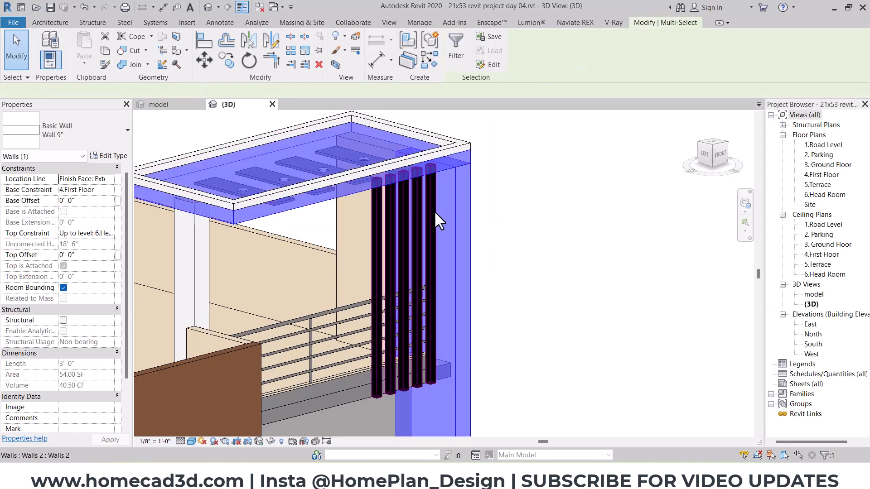
scroll(479, 211, down, 2)
scroll(313, 412, up, 1)
click(273, 441)
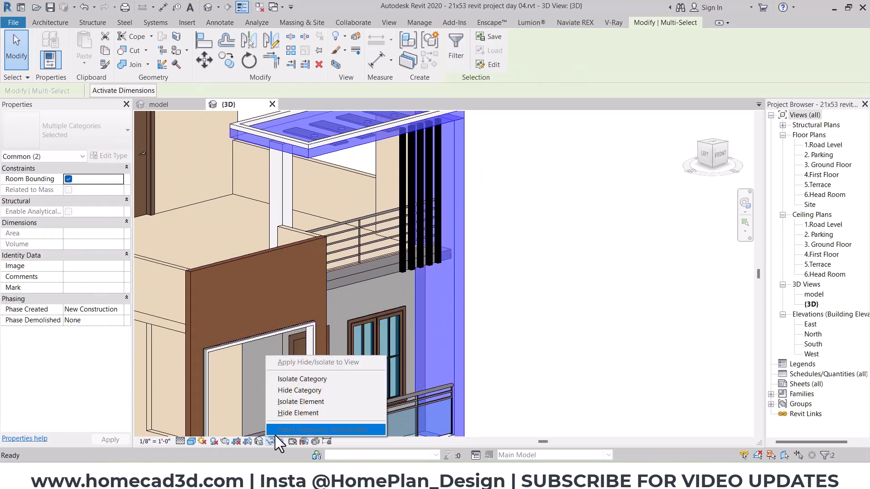
click(295, 402)
key(Escape)
scroll(468, 301, down, 3)
shift+middle_drag(512, 305, 494, 261)
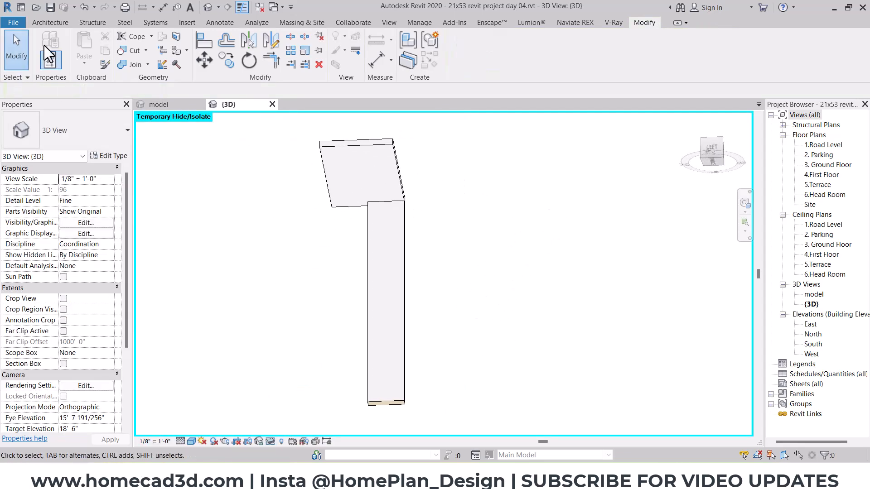
- Create a new in-place model in the Casework category with the default name Casework 4
click(53, 23)
click(126, 62)
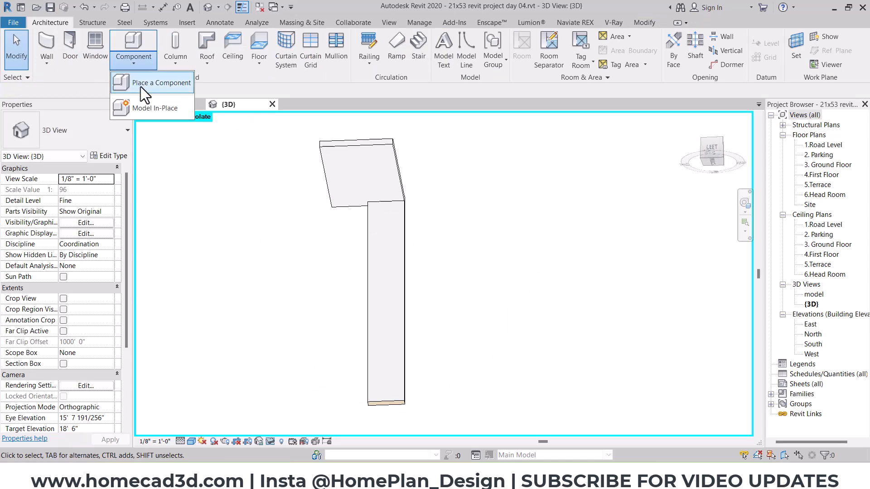
click(151, 109)
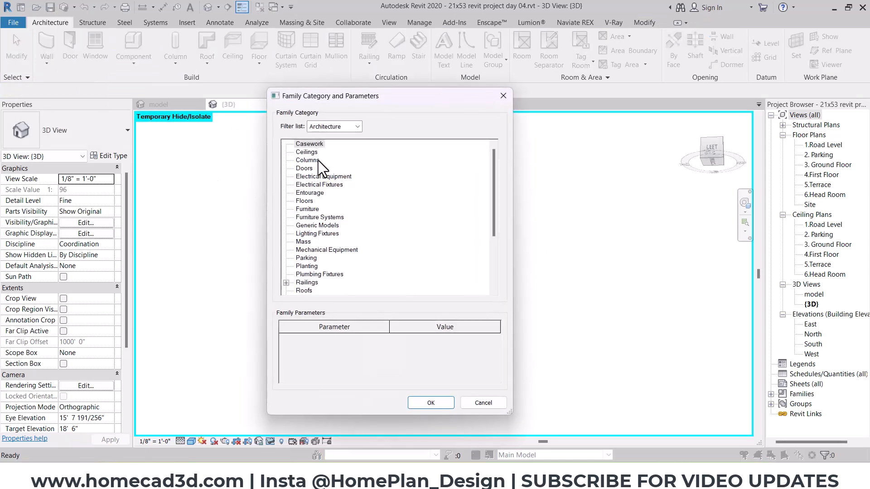
click(425, 403)
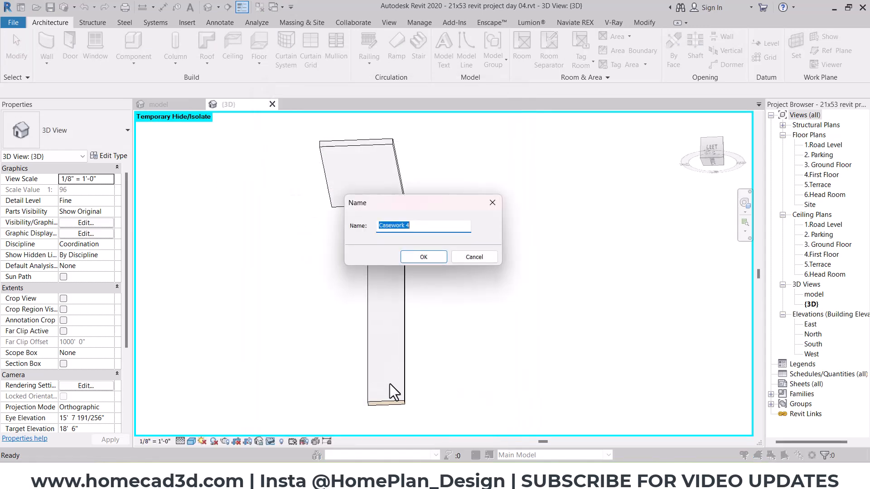
click(425, 259)
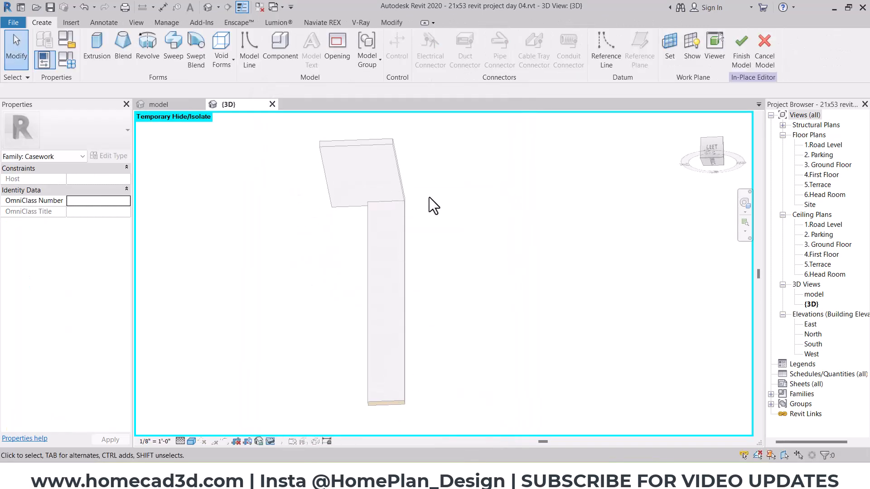
- Start a void sweep and pick the wall's vertical edge and the roof slab's lower long edge as its path
click(215, 61)
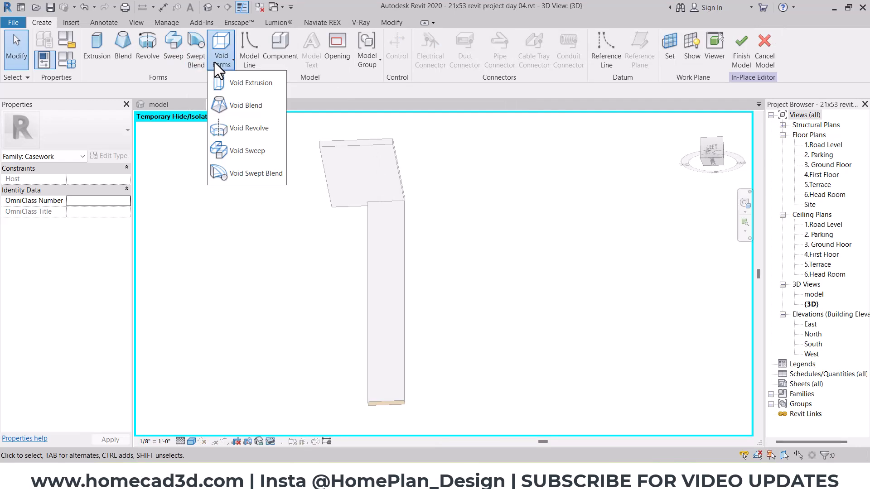
click(249, 151)
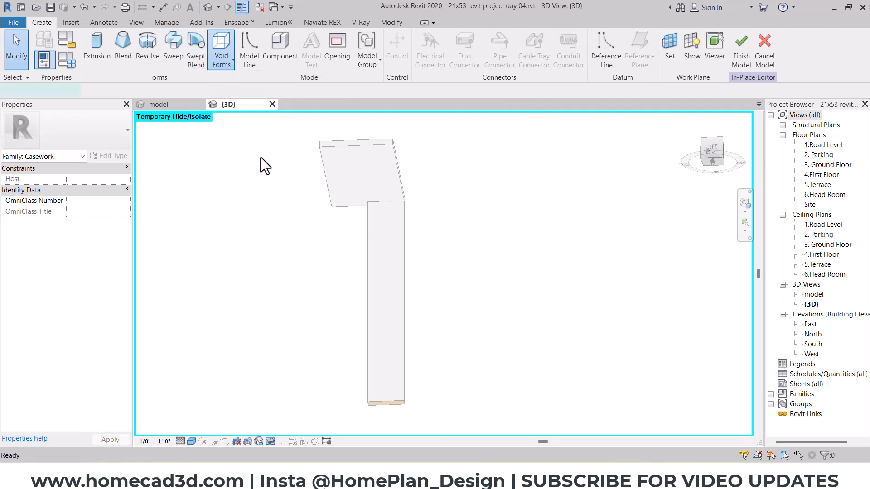
click(502, 61)
shift+middle_drag(413, 210, 464, 209)
scroll(434, 227, up, 3)
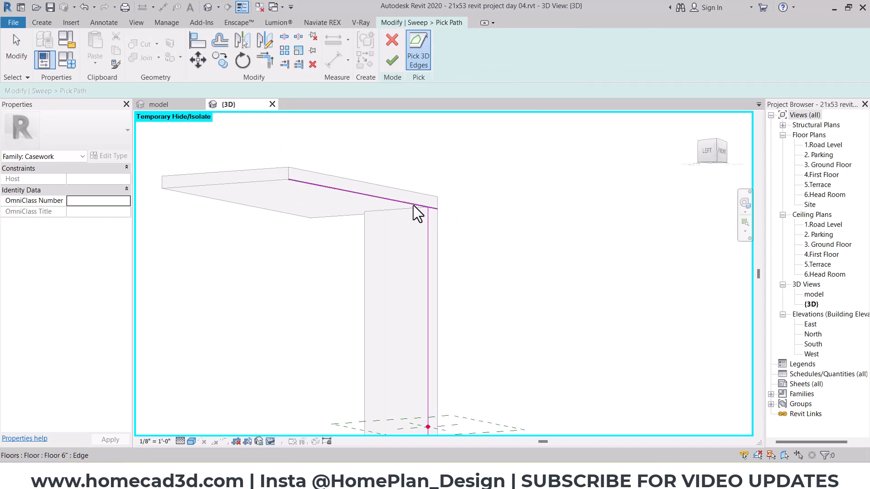
- Trim the two picked path edges to a corner where wall and slab meet, and finish the sweep path
key(t)
key(r)
key(Escape)
scroll(465, 279, down, 2)
shift+middle_drag(466, 279, 476, 245)
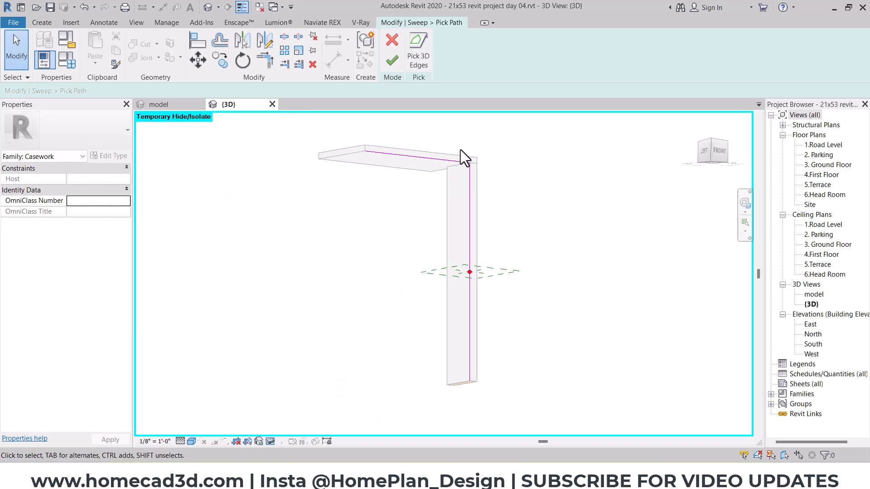
click(715, 171)
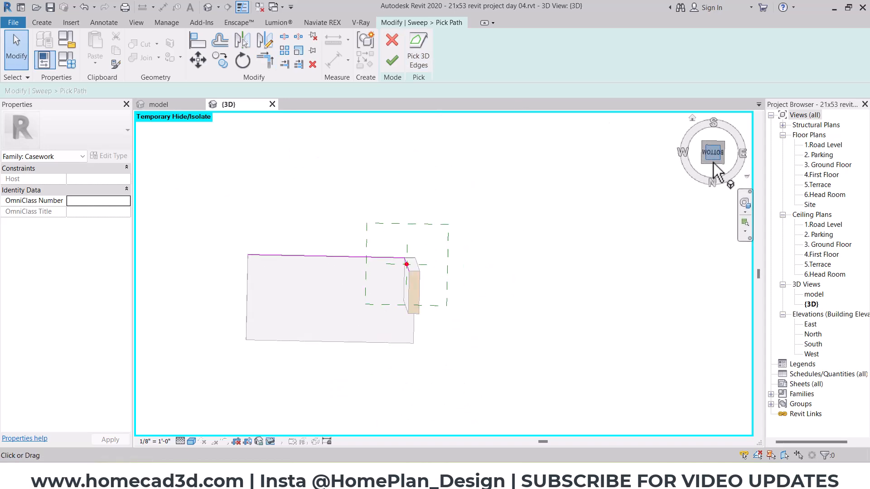
click(393, 60)
- Sketch a 1" by 1" square void profile inside the wall section, starting from the path point at the wall's corner
click(558, 55)
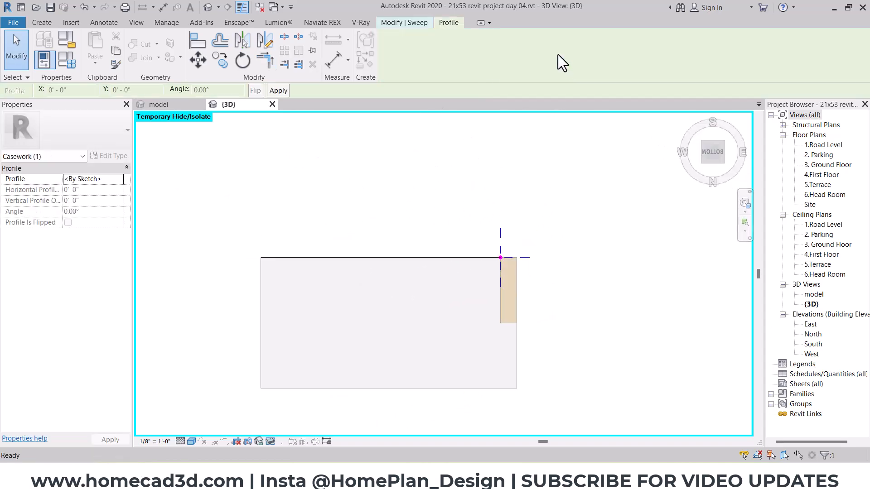
click(447, 23)
click(575, 58)
scroll(491, 295, up, 5)
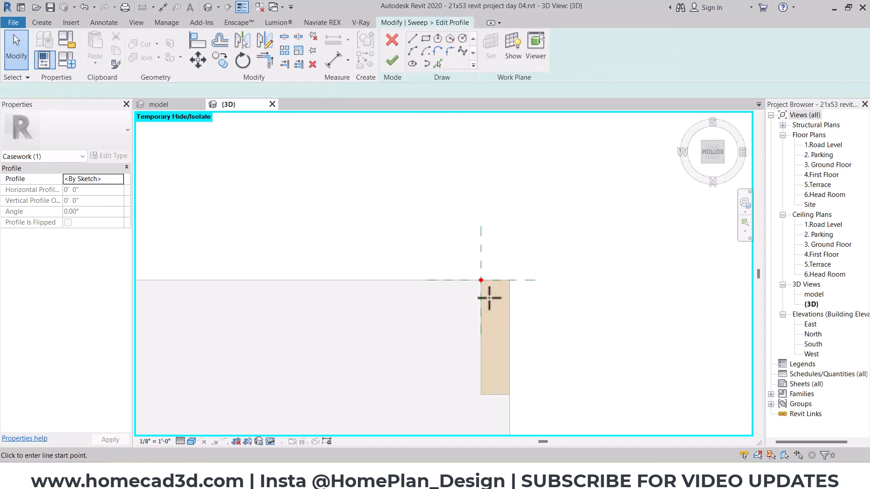
scroll(478, 281, up, 3)
click(461, 213)
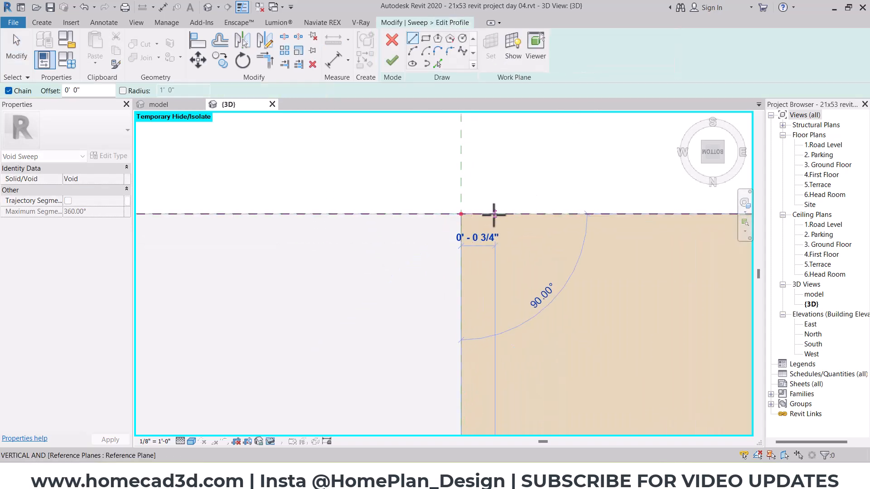
click(506, 214)
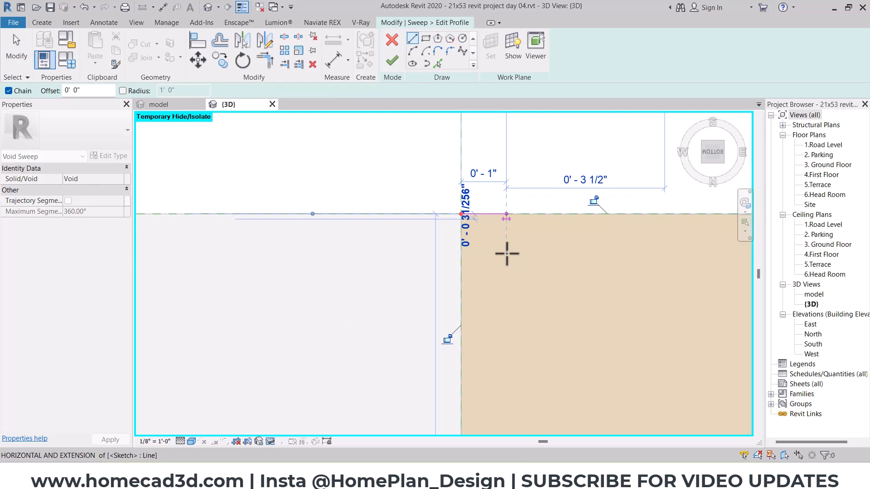
click(506, 259)
click(461, 259)
click(461, 214)
key(Escape)
key(Escape)
- Move the square profile about 2" along the wall face, away from the path point
drag(446, 204, 526, 272)
click(198, 59)
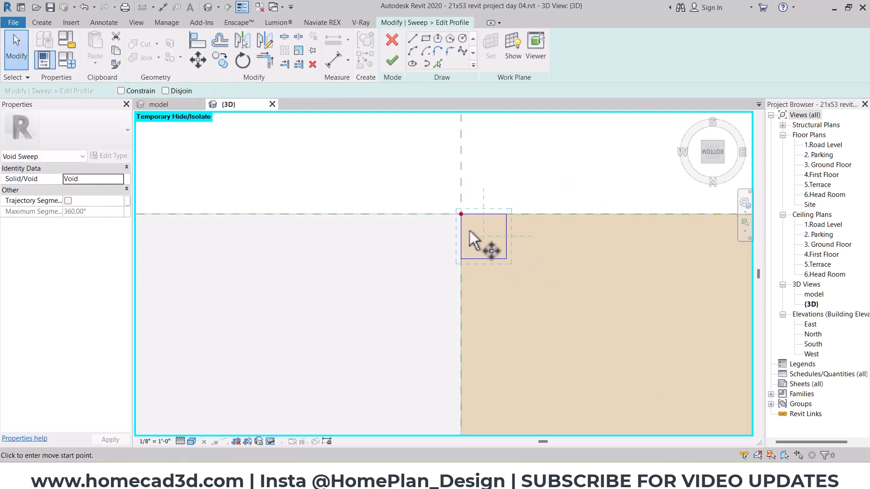
click(462, 217)
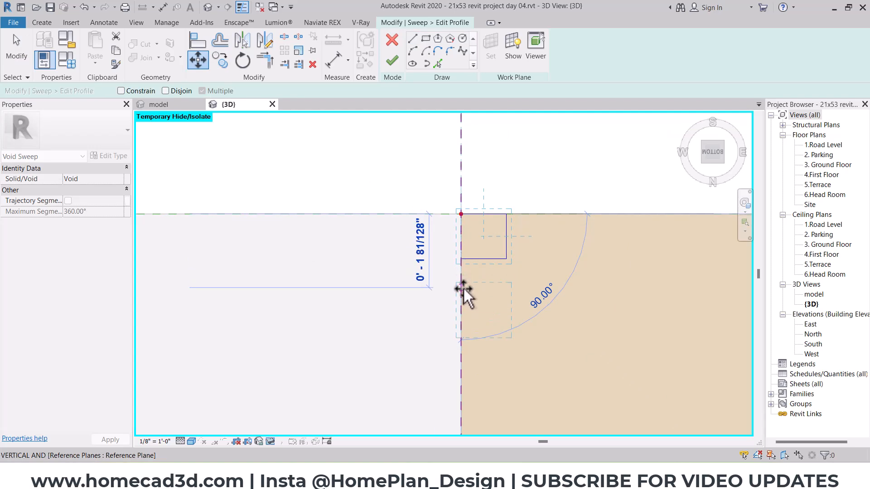
click(462, 312)
- Copy the square profile 2" farther along the wall face
scroll(460, 331, down, 2)
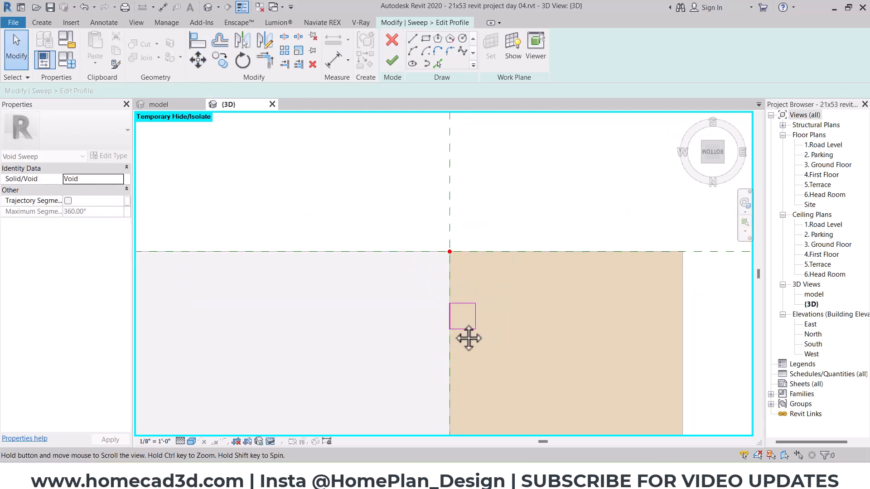
click(439, 285)
click(220, 59)
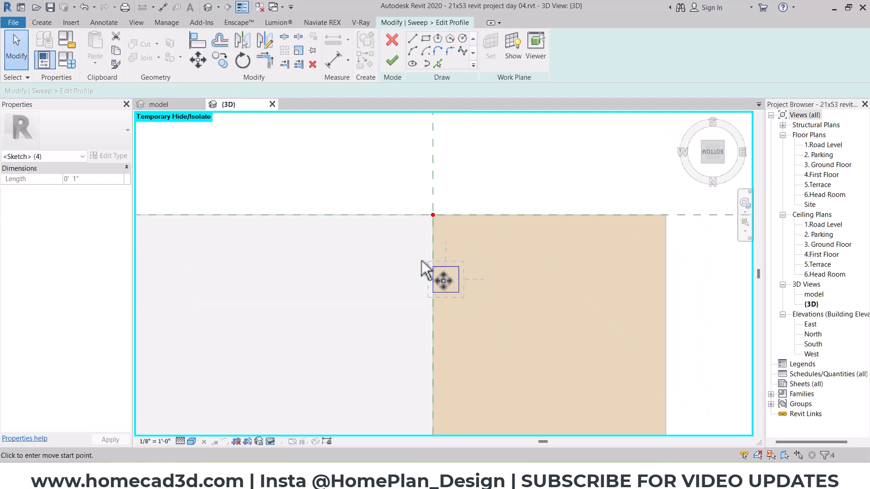
click(432, 267)
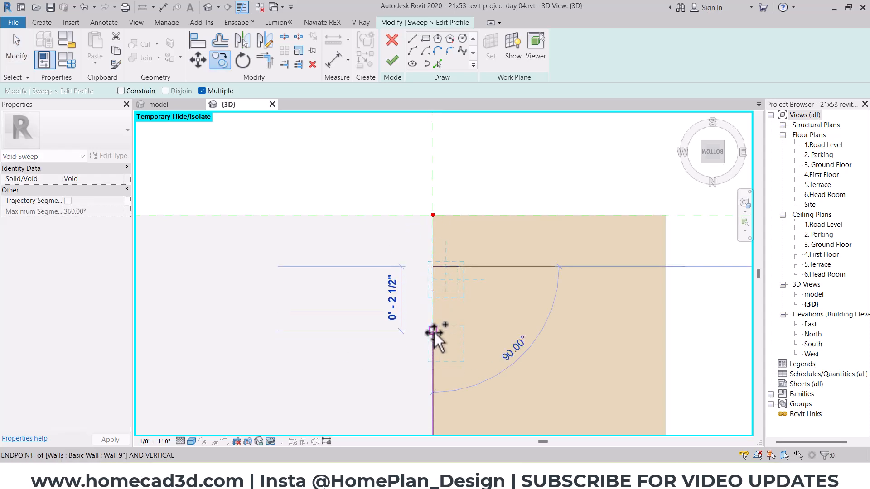
text(2)
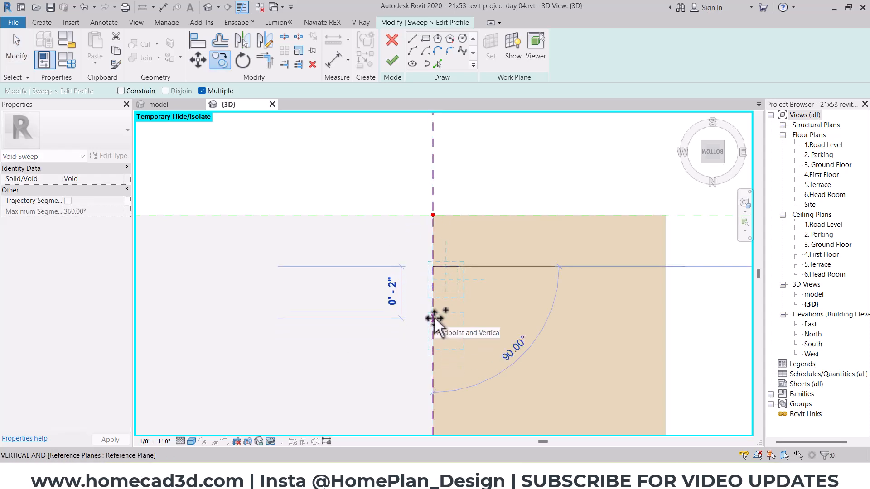
key(Return)
key(Escape)
- Finish the two-square profile sketch and complete the void sweep
scroll(397, 270, down, 2)
shift+middle_drag(397, 270, 456, 270)
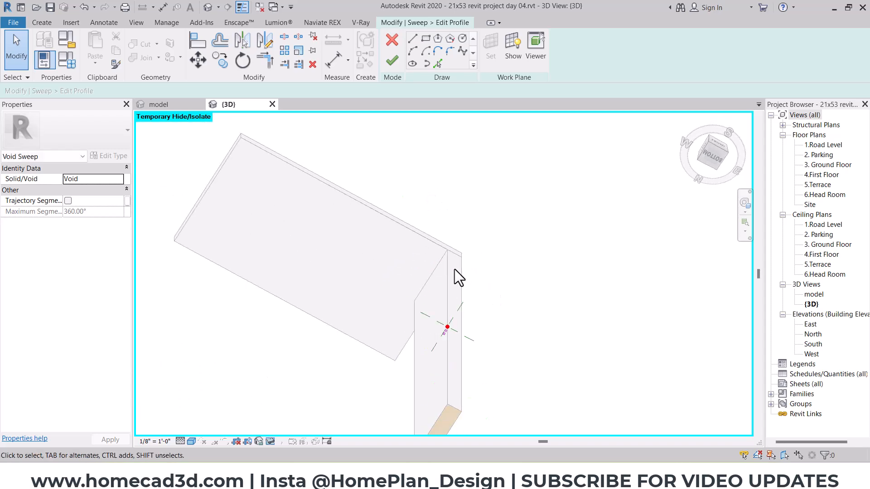
click(393, 67)
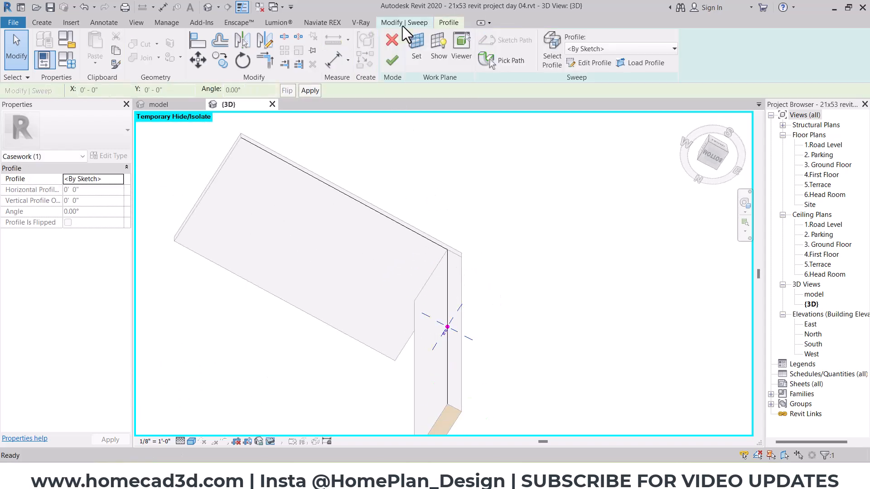
click(393, 64)
- Cut the roof slab and the 9" wall with the void sweep and finish the in-place model
scroll(497, 214, up, 4)
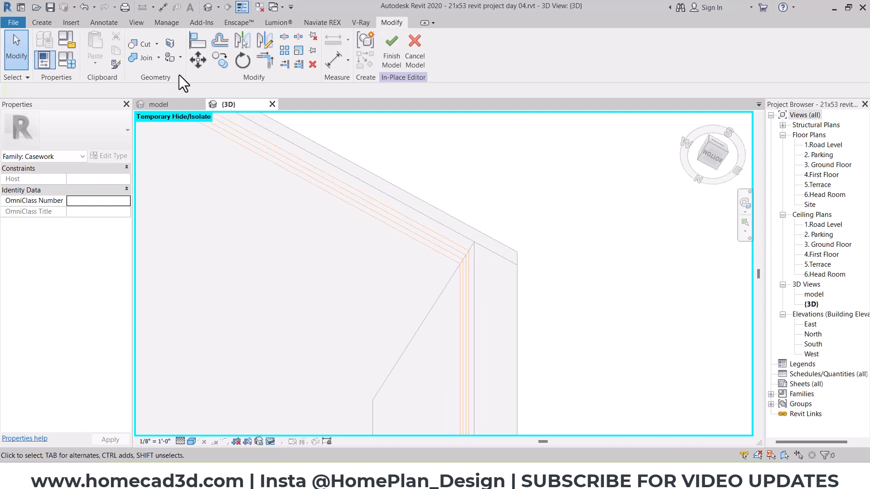
click(144, 44)
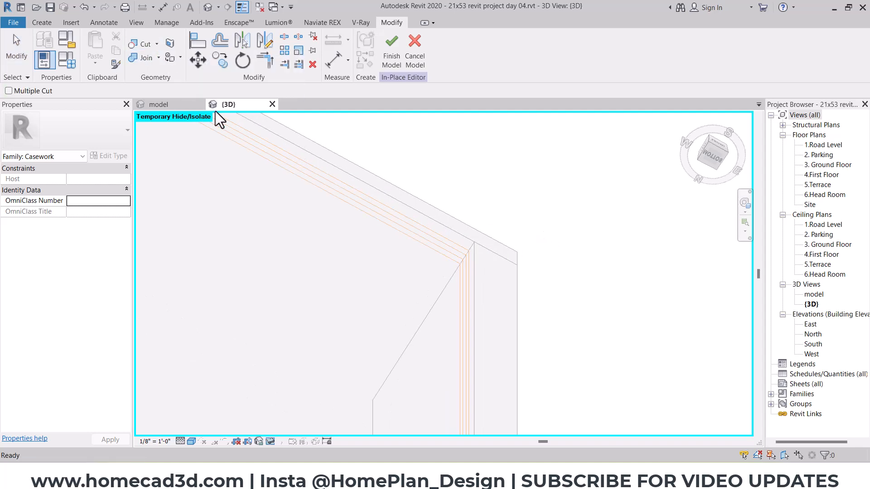
click(289, 168)
click(328, 166)
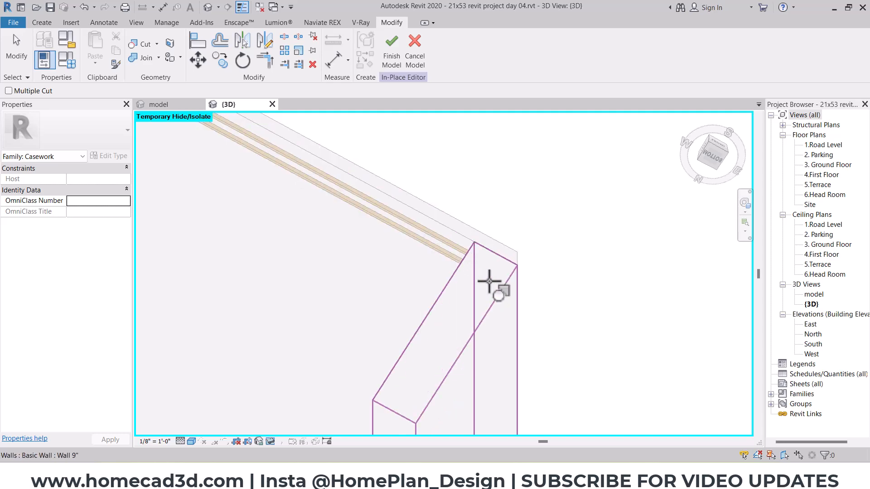
shift+middle_drag(489, 272, 544, 237)
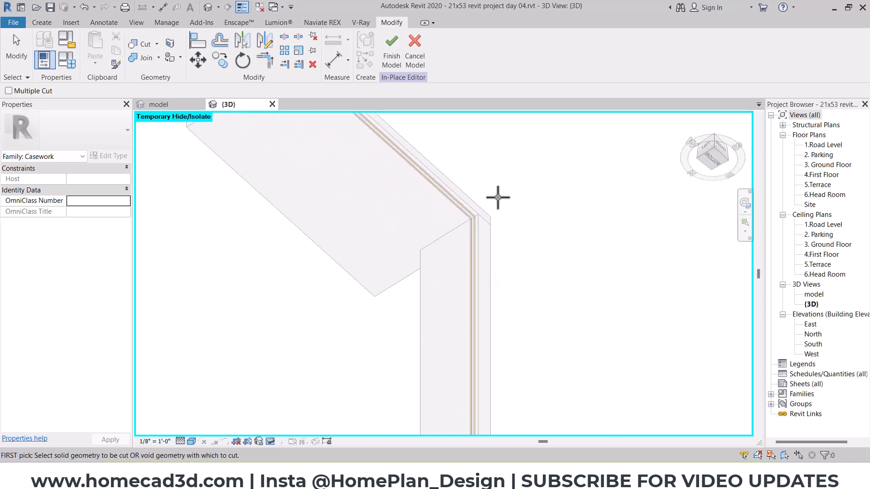
click(391, 45)
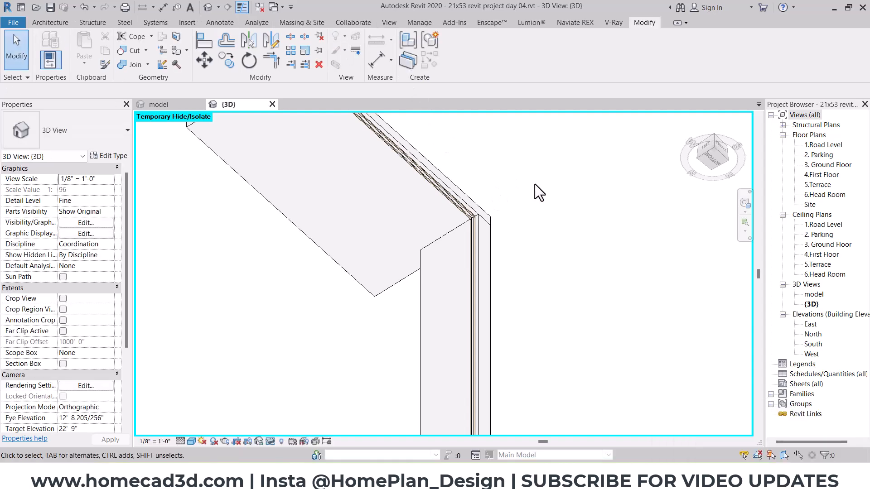
- Create a new in-place model in the Lighting Fixtures category with the default name Lighting Fixtures 1
scroll(459, 247, up, 4)
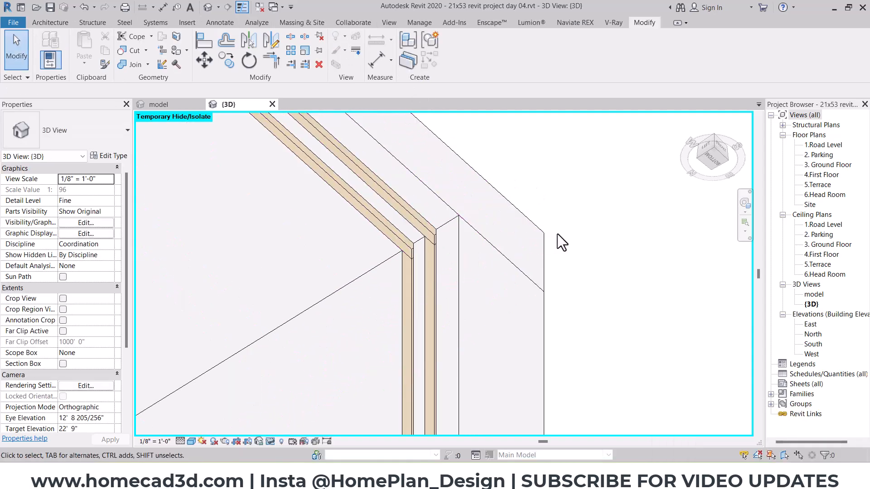
click(447, 247)
shift+middle_drag(443, 243, 589, 213)
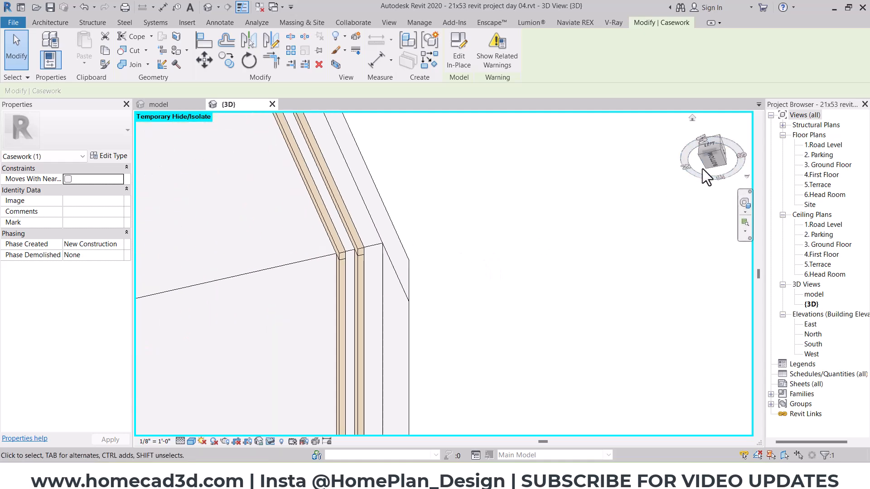
click(65, 24)
click(123, 61)
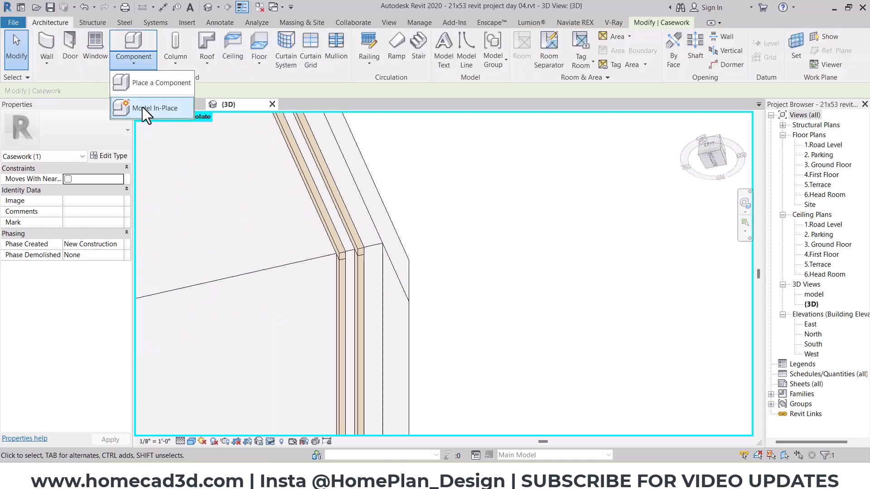
click(142, 109)
scroll(326, 209, down, 2)
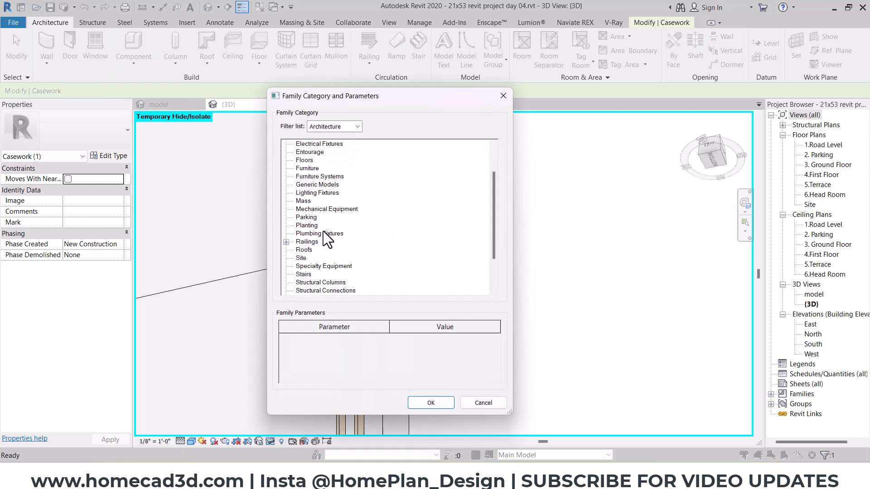
scroll(322, 265, down, 2)
scroll(324, 254, up, 2)
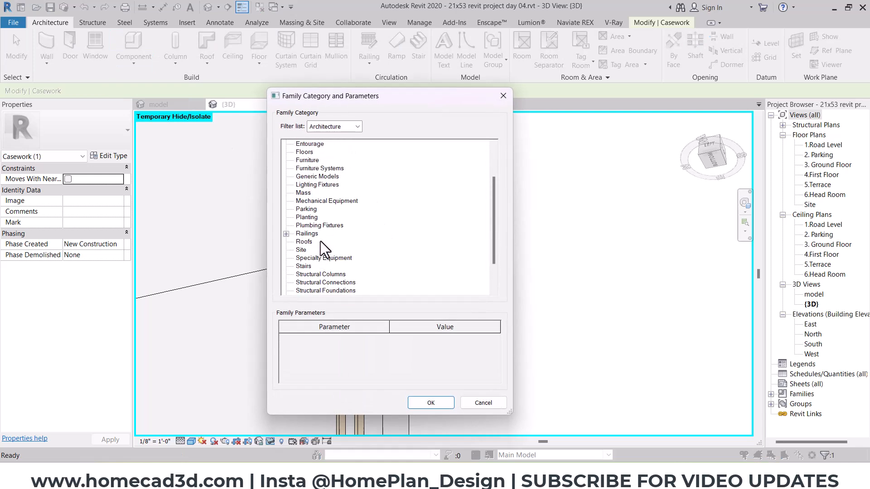
click(424, 402)
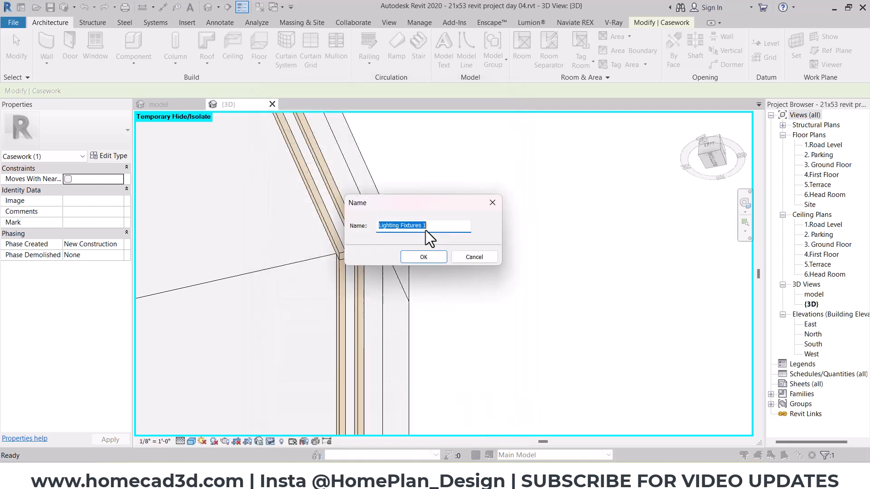
click(425, 258)
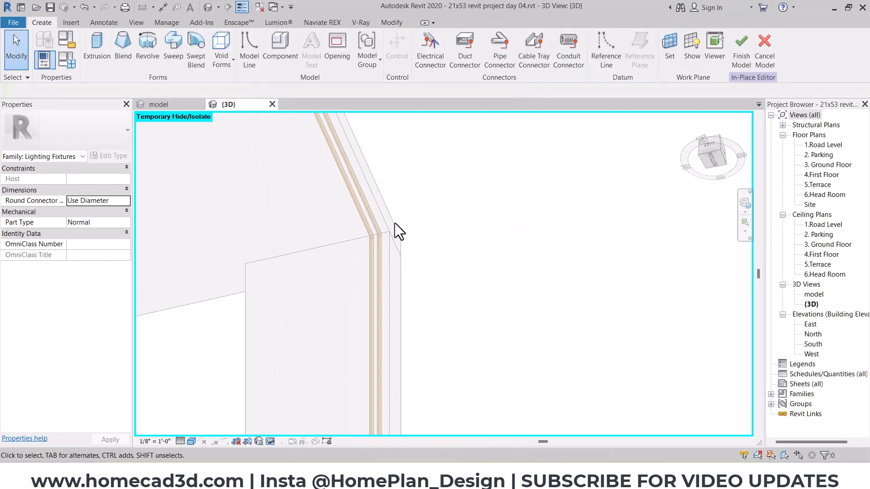
- Start a solid sweep along the roof slab's front edge and the wall's vertical edge, trimming the path at their corner
scroll(395, 222, down, 1)
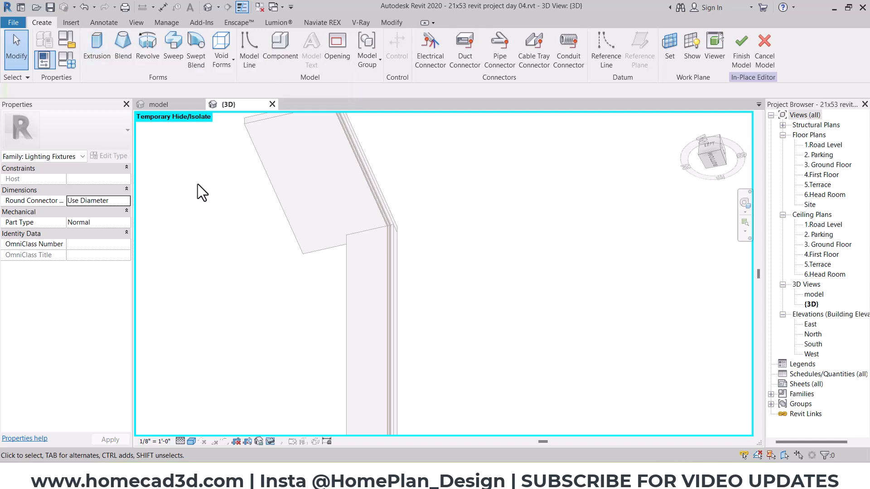
click(170, 48)
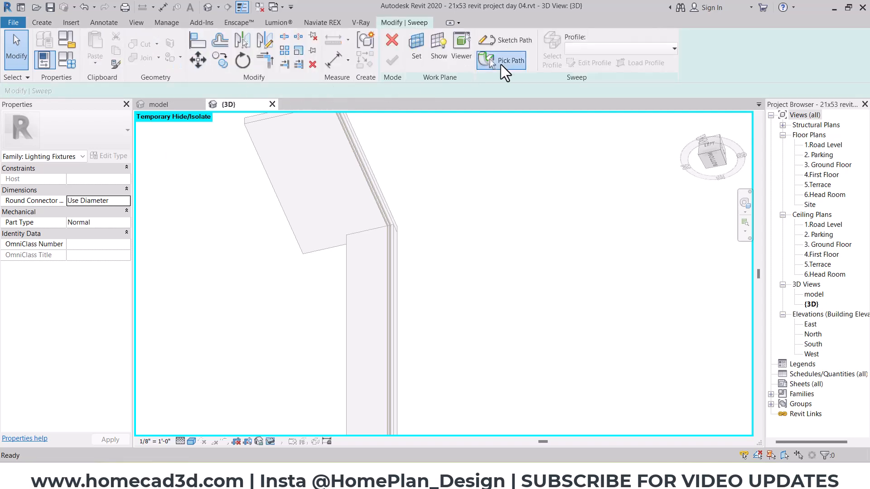
click(498, 60)
scroll(401, 232, up, 3)
click(366, 243)
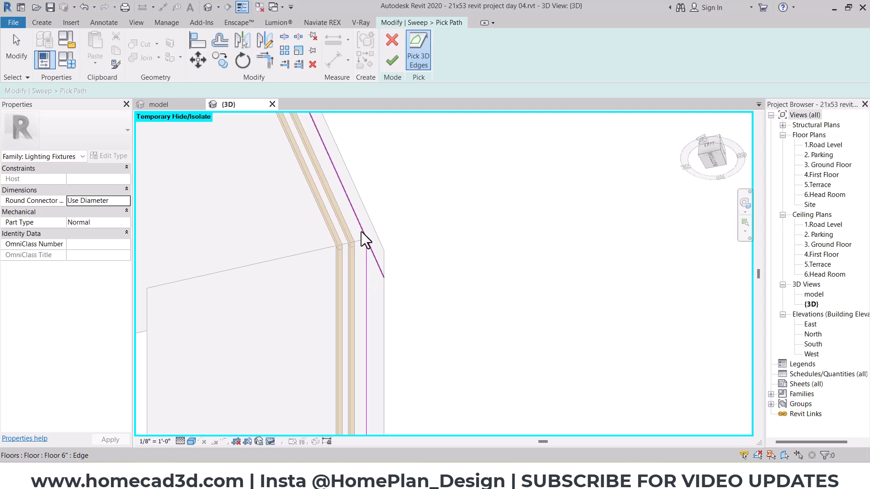
key(t)
key(r)
scroll(376, 258, down, 5)
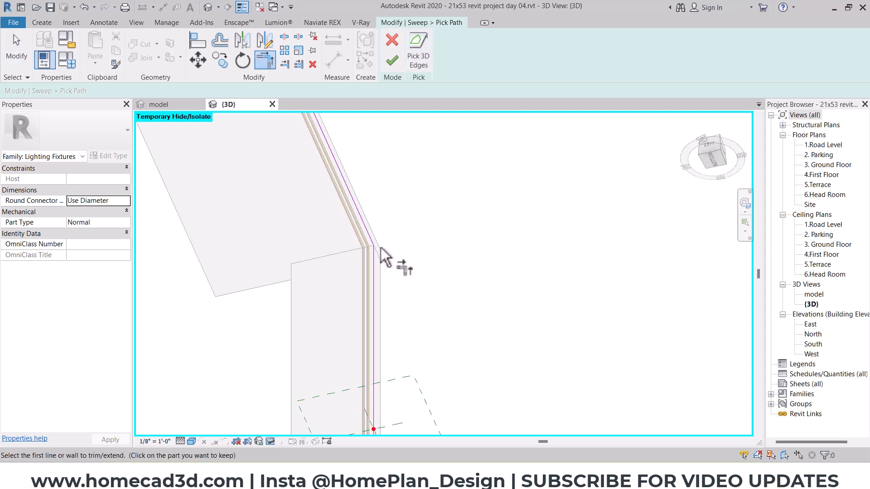
click(391, 61)
- Sketch two square profiles for the sweep, matching the cross-sections of the two grooves as seen from the bottom
click(578, 58)
click(713, 169)
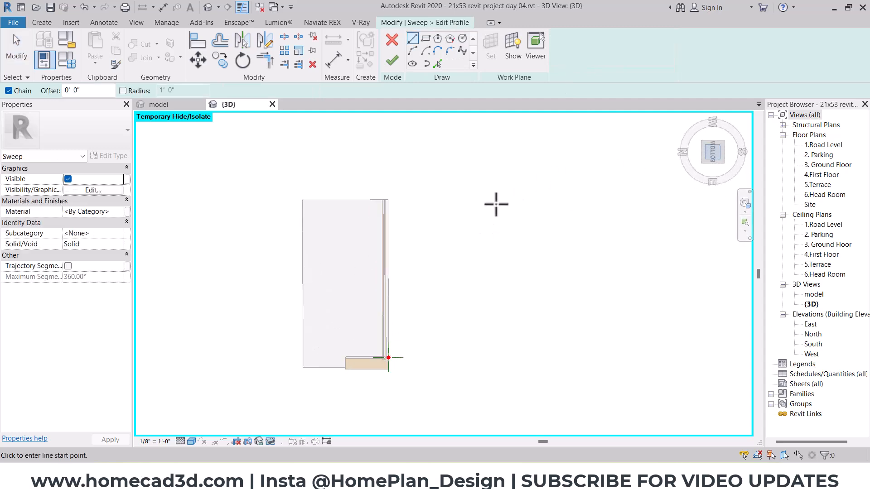
scroll(499, 356, up, 4)
click(425, 38)
scroll(361, 320, up, 3)
click(334, 381)
click(379, 337)
click(424, 336)
click(470, 381)
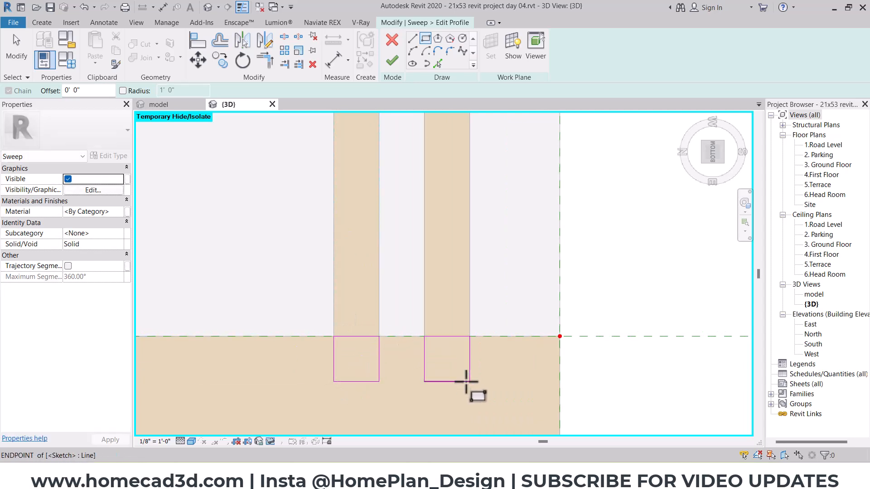
- Offset the outer edge of both squares 1/4" outward past the wall face and finish the profile
click(221, 41)
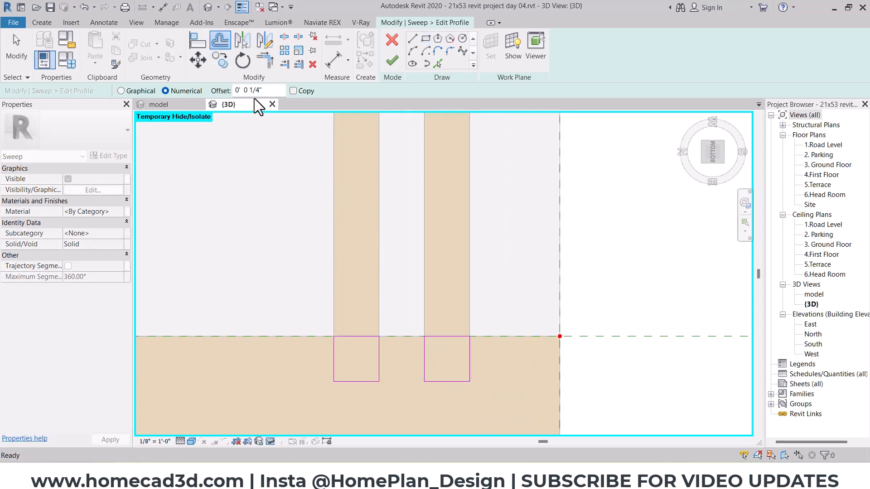
click(240, 90)
text(0.25")
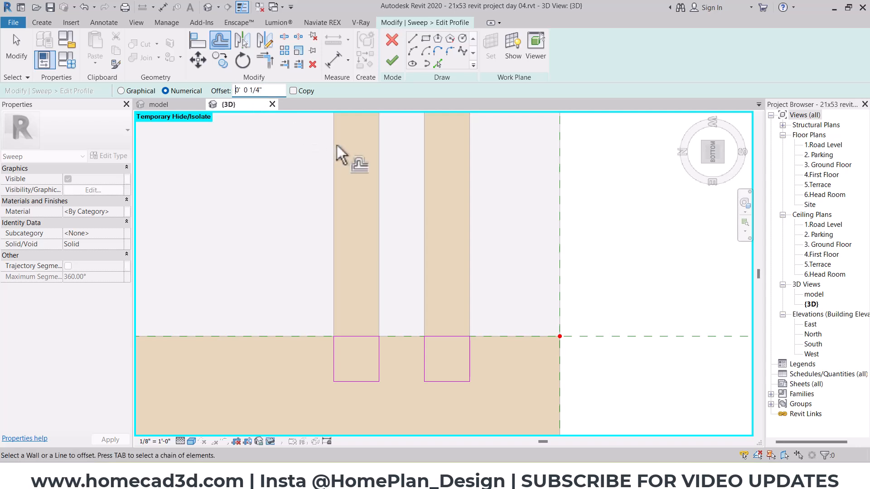
click(350, 336)
click(450, 338)
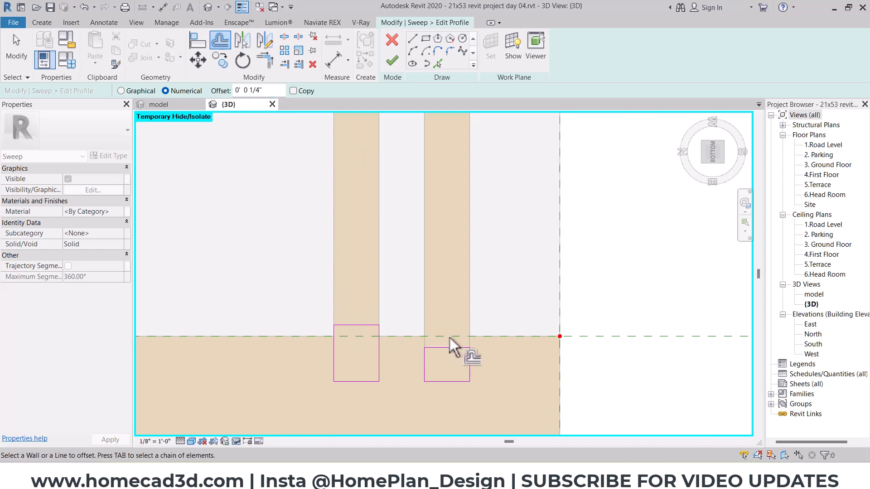
key(ctrl+z)
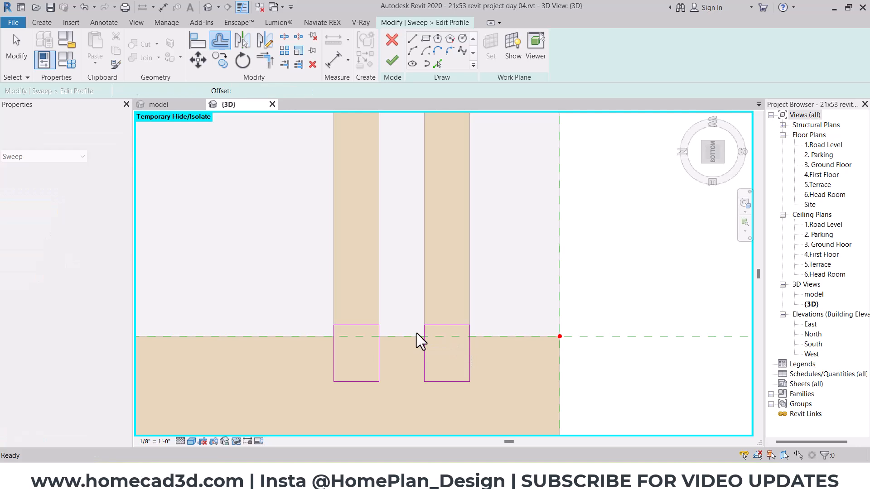
click(392, 61)
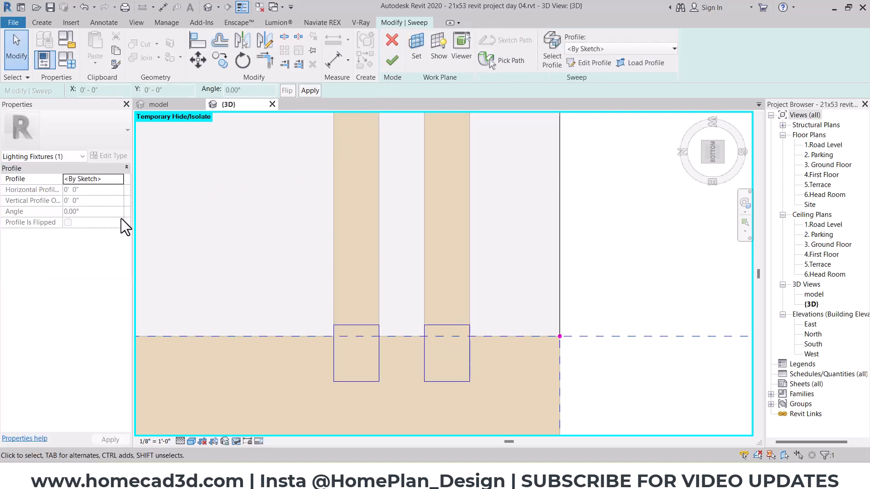
- Complete the sweep and assign it the material 13 strip light
shift+middle_drag(344, 287, 374, 334)
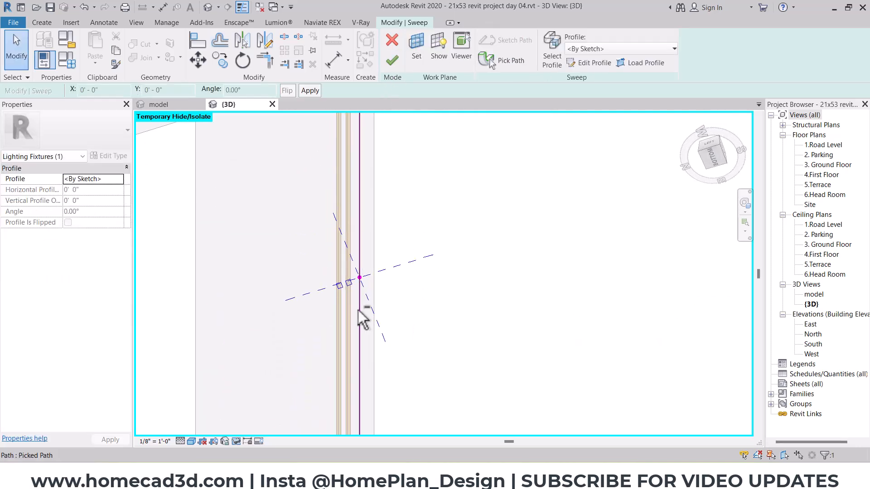
click(392, 61)
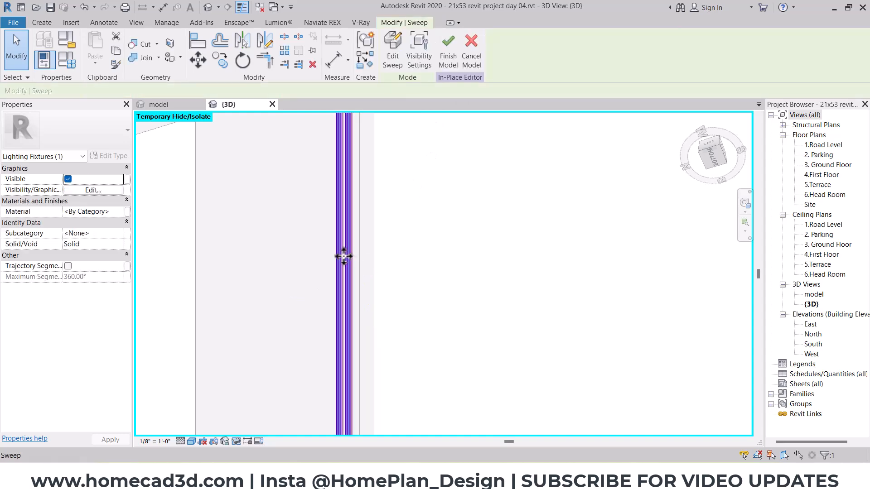
click(116, 213)
click(127, 212)
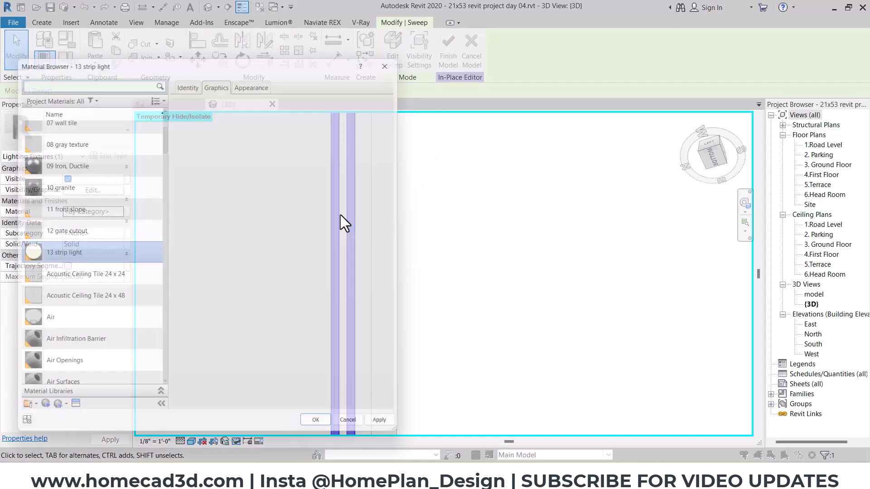
click(322, 433)
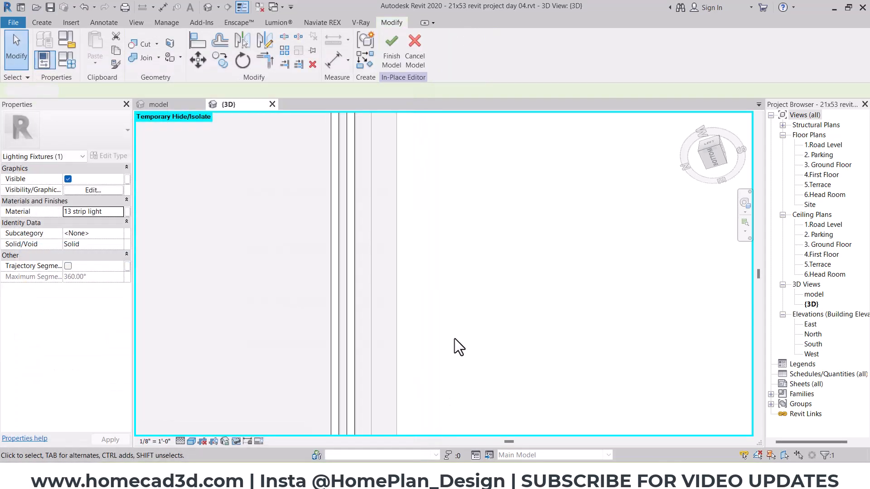
- Reset the temporary hide/isolate to bring back the rest of the house
click(422, 274)
click(238, 441)
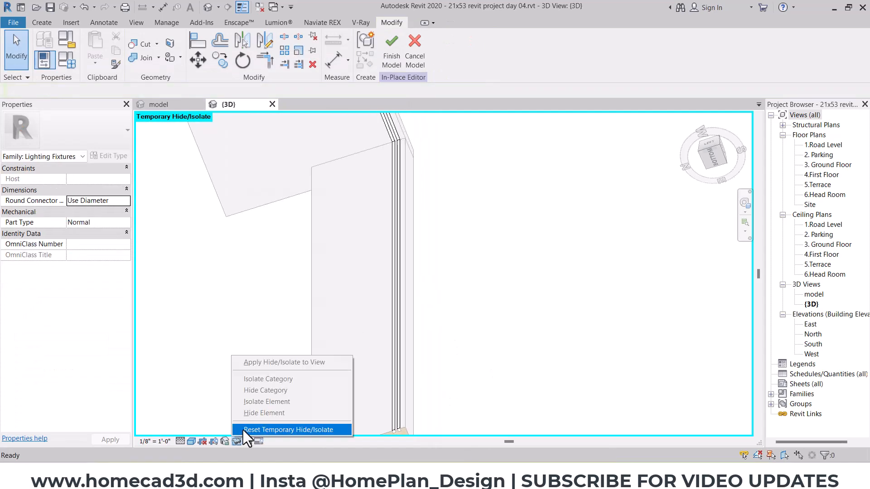
click(272, 430)
- Examine the strip light sweep where it ends at the roof slab's corners and meets the wall
shift+middle_drag(382, 311, 442, 369)
shift+middle_drag(417, 266, 382, 159)
scroll(367, 163, up, 8)
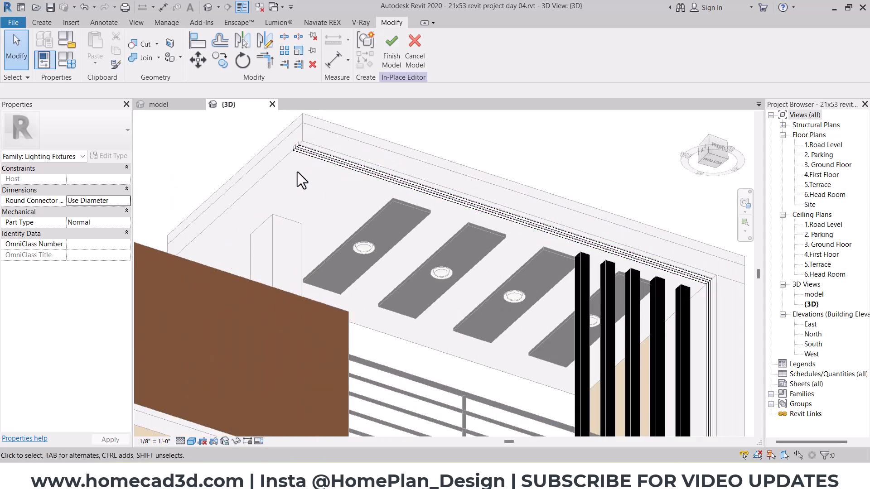
click(321, 159)
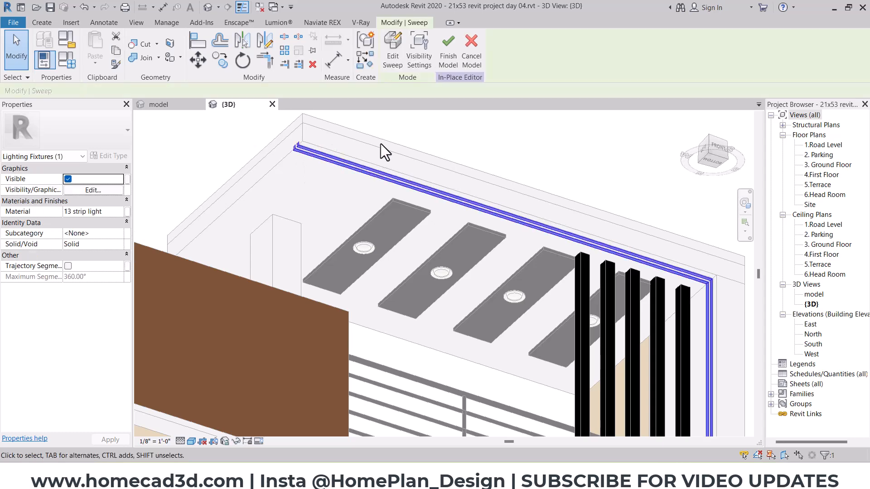
scroll(399, 171, down, 2)
key(Escape)
scroll(545, 215, up, 5)
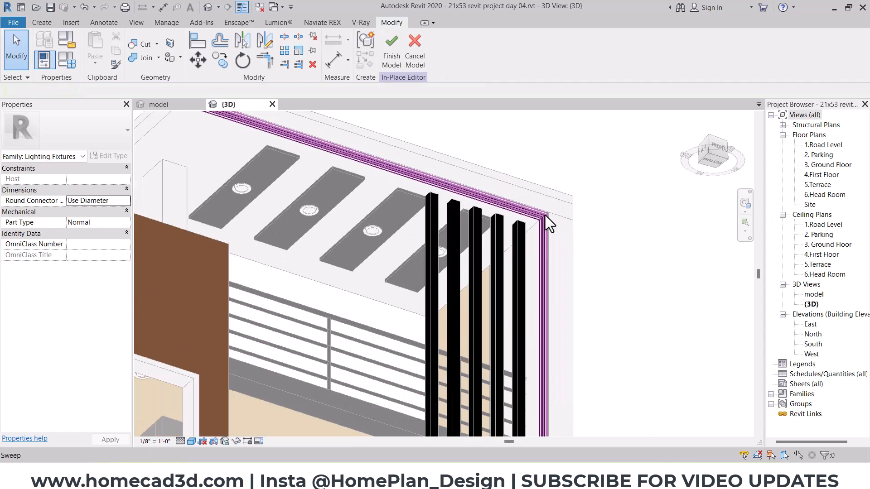
scroll(354, 153, up, 6)
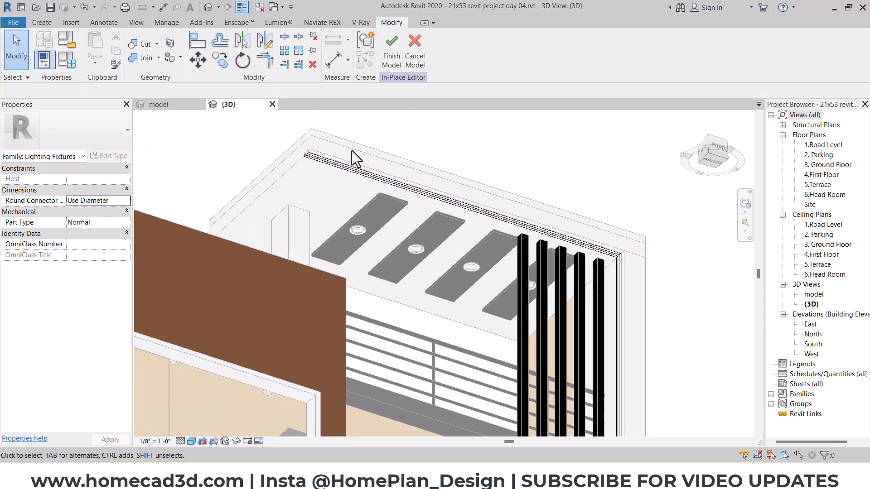
- Reopen the strip light sweep's path and add the roof slab's adjoining side edge to it
click(265, 154)
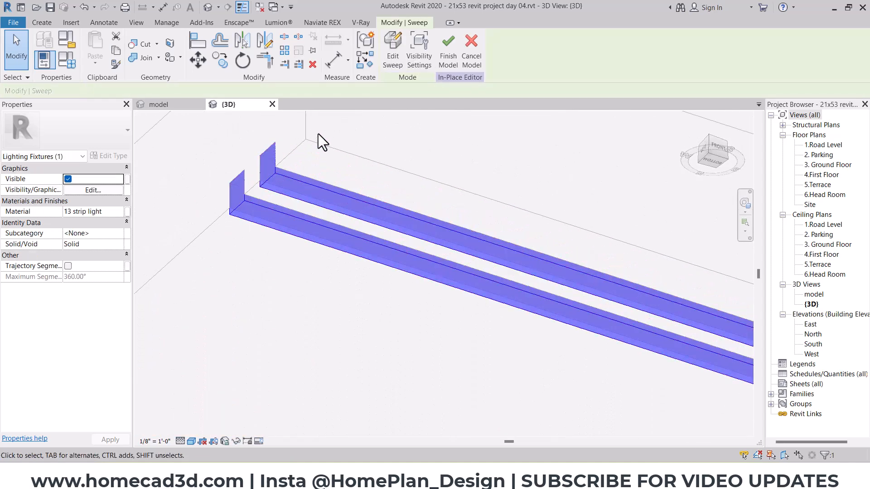
click(392, 51)
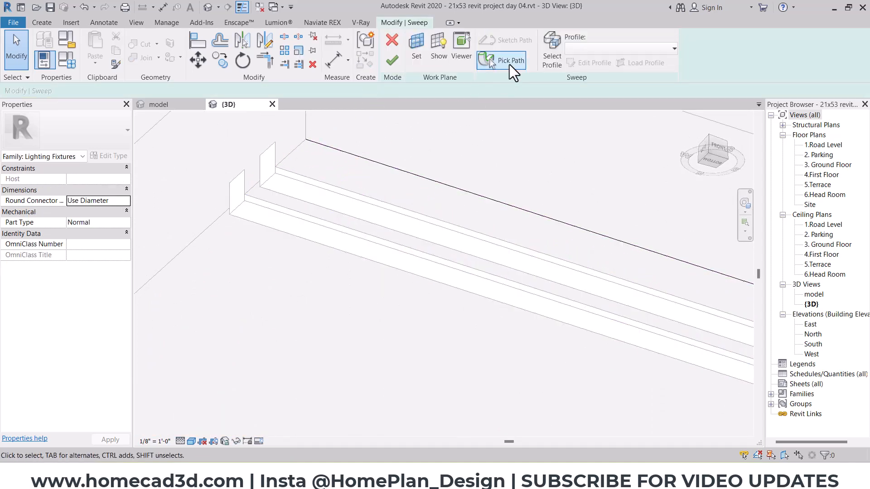
click(509, 63)
scroll(450, 154, down, 2)
click(417, 61)
click(319, 206)
- Trim the two path edges to meet at the slab corner, then finish the sweep and the lighting in-place model
key(t)
key(r)
click(323, 207)
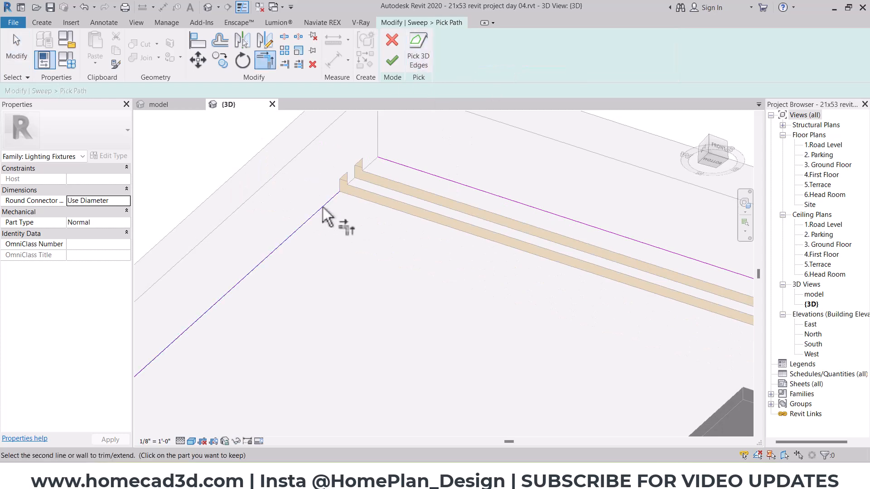
click(385, 168)
key(Escape)
click(392, 60)
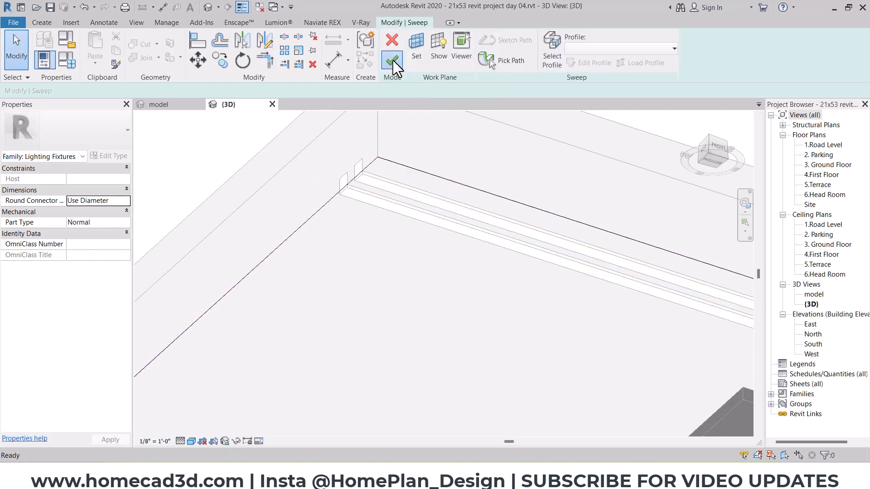
click(392, 60)
scroll(320, 200, down, 3)
click(320, 200)
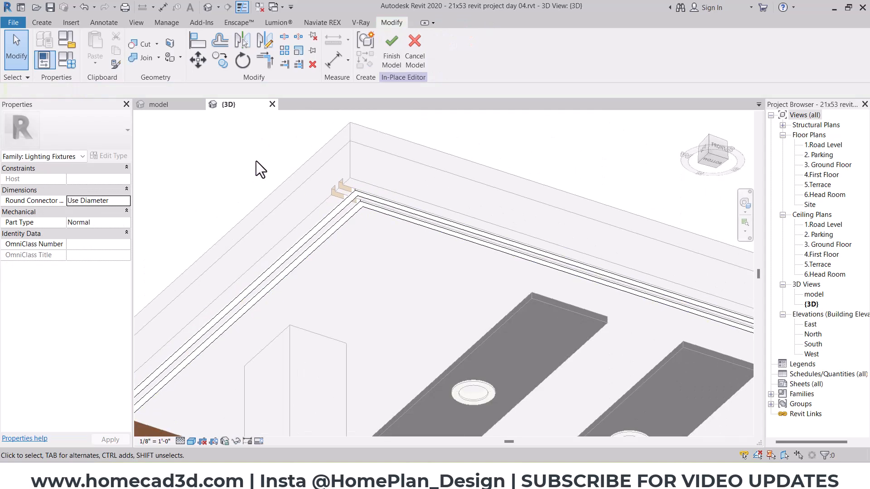
click(382, 63)
- Edit the casework groove model in place and add the slab's side edge to the void sweep's path
click(336, 191)
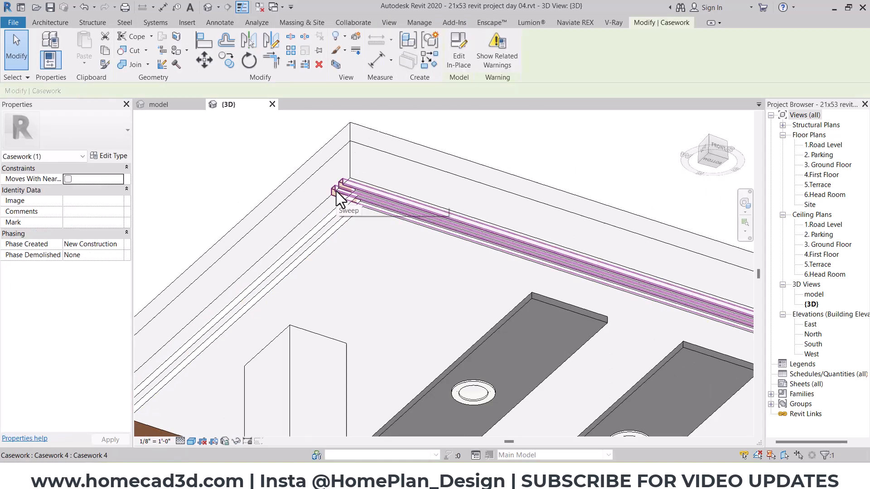
scroll(333, 190, up, 3)
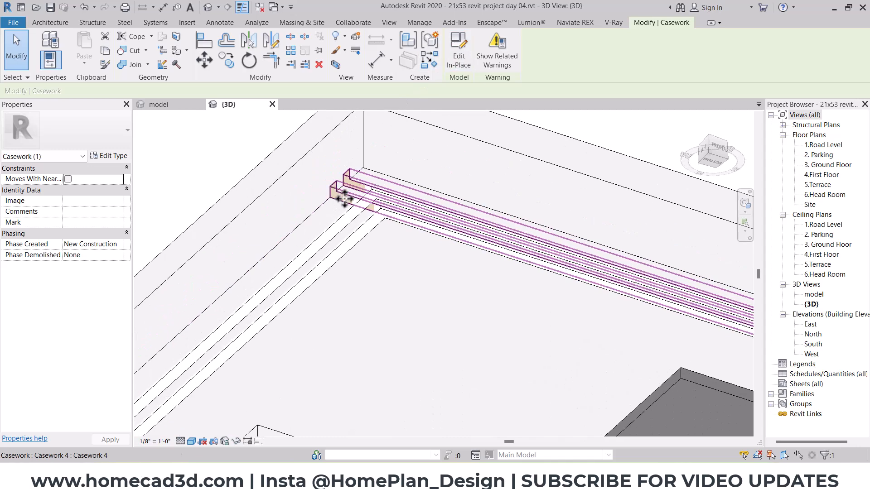
click(453, 59)
click(341, 186)
click(392, 59)
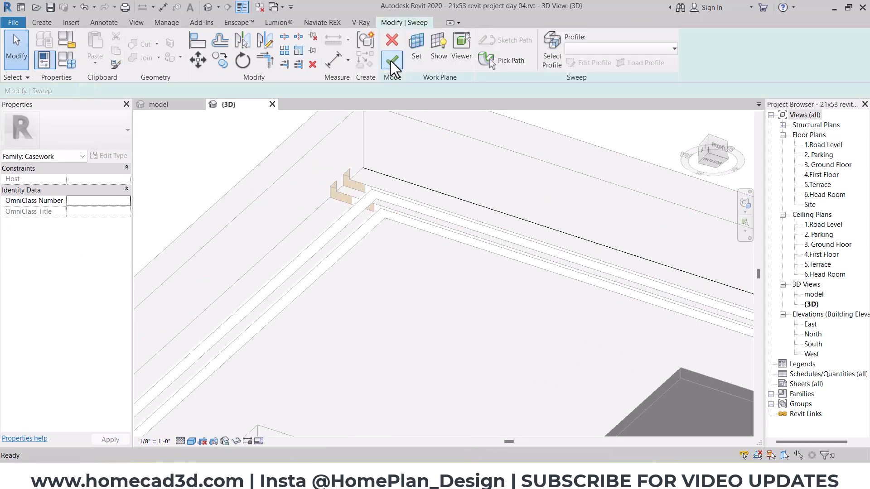
click(505, 64)
scroll(326, 184, down, 2)
click(418, 60)
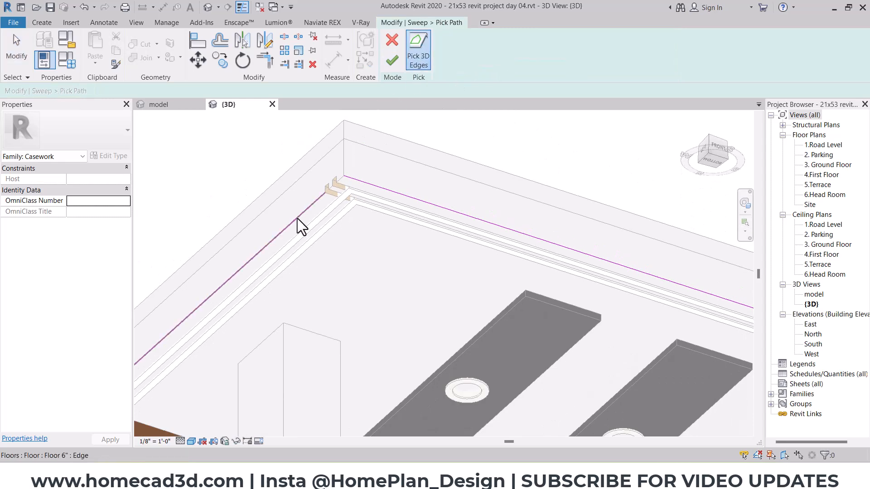
- Try to finish the void sweep with its path extended along the slab's side edge
key(Escape)
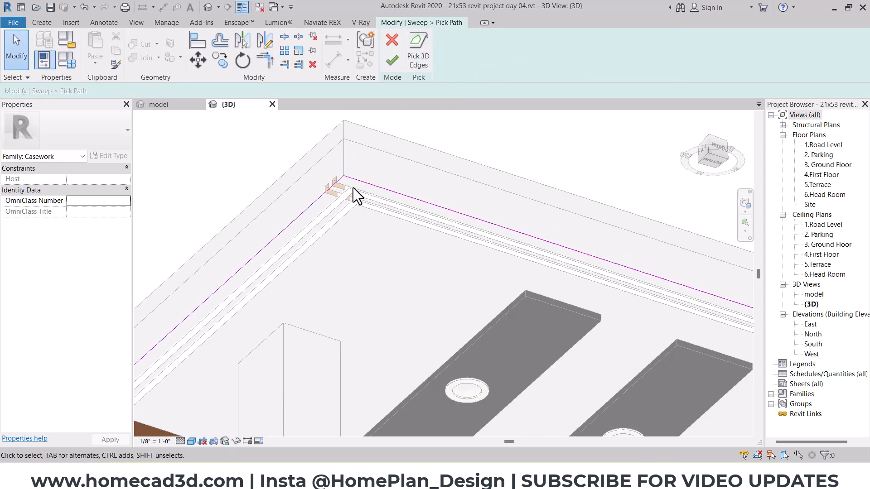
click(391, 61)
click(392, 60)
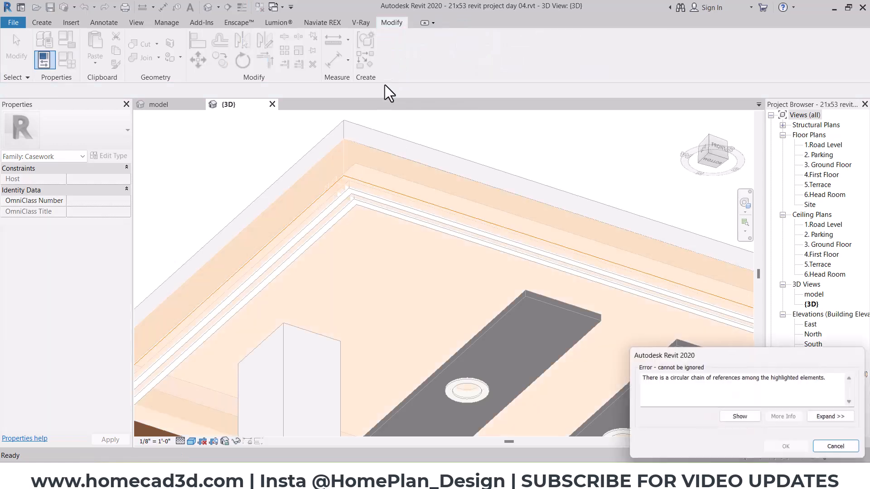
click(837, 447)
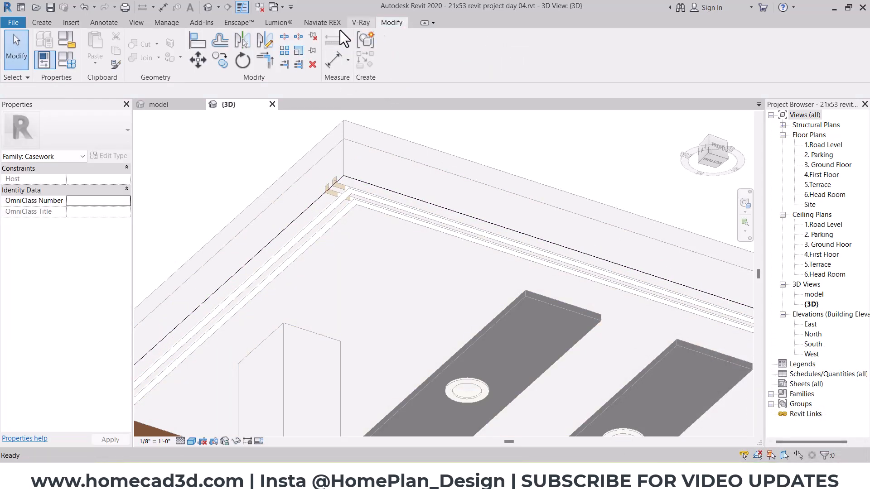
- Reopen the groove void sweep's picked path for editing at the roof slab corner
click(41, 22)
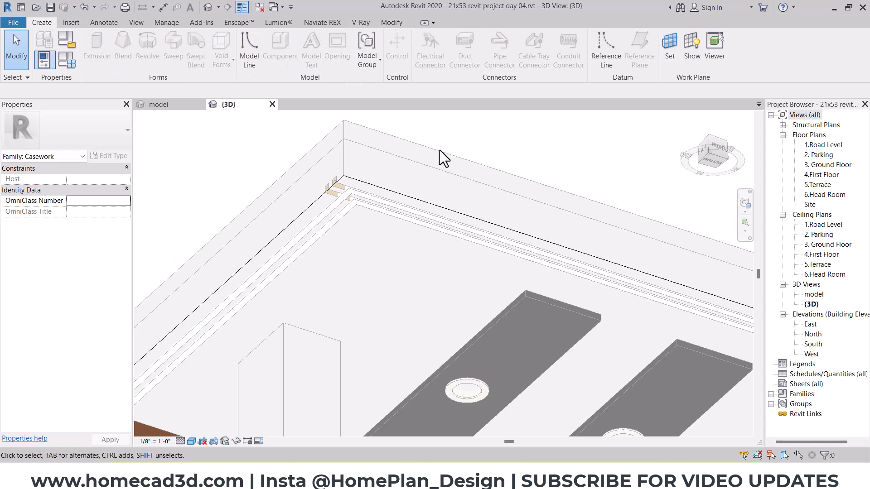
scroll(408, 160, down, 2)
click(372, 172)
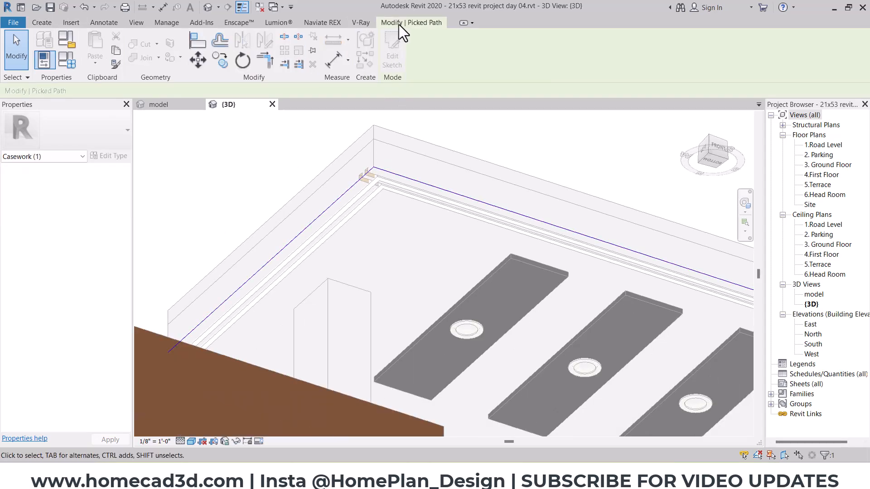
key(Escape)
scroll(472, 181, up, 2)
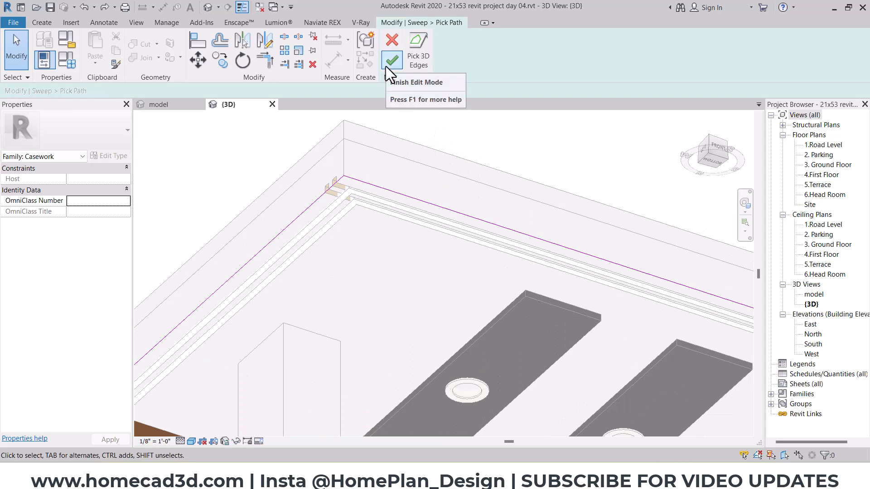
- Pull one path edge's end back from the slab corner and try to align it with the groove
click(348, 177)
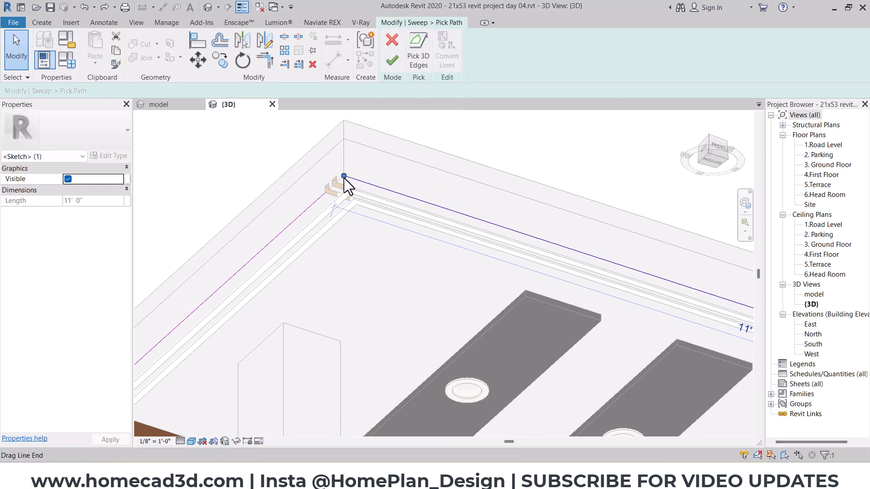
scroll(345, 174, up, 2)
click(360, 180)
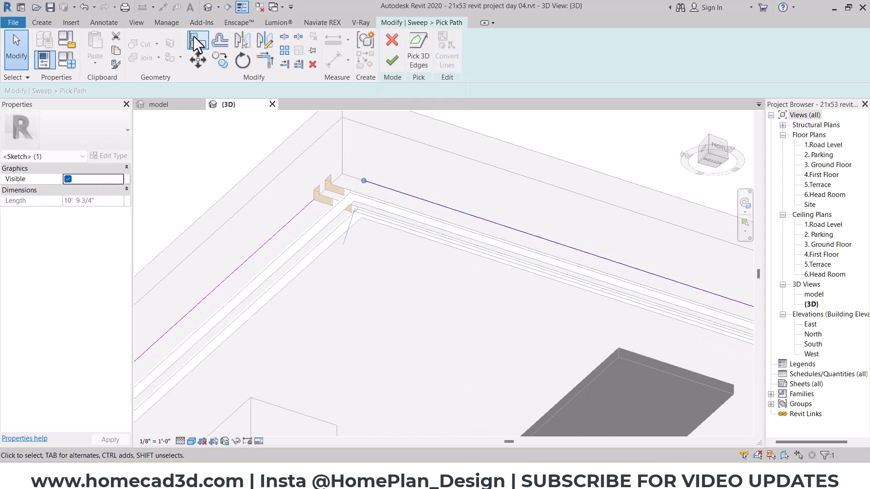
key(a)
key(l)
scroll(344, 201, up, 5)
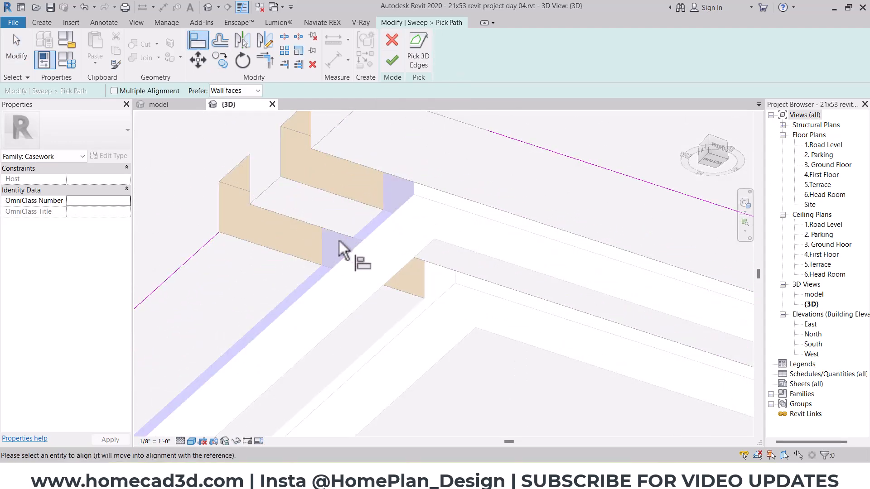
key(Escape)
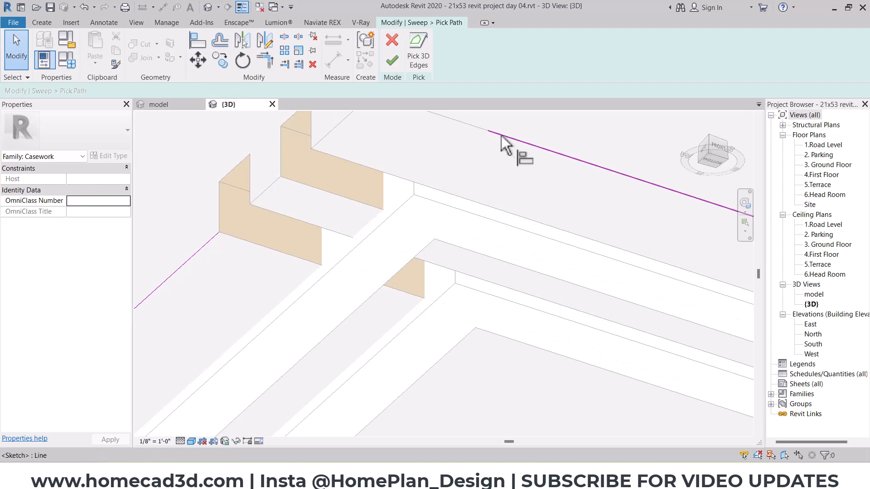
- Try to finish the path with its shortened edge, then quit the path
click(489, 132)
click(393, 63)
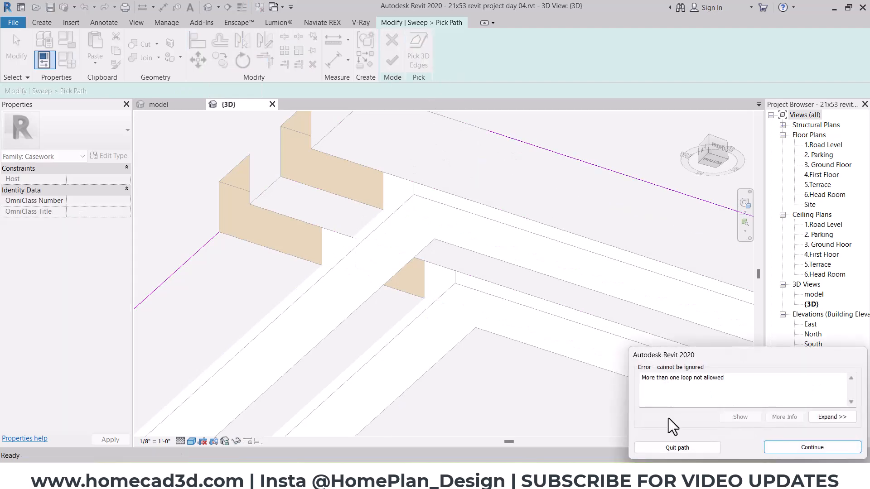
click(684, 448)
click(461, 244)
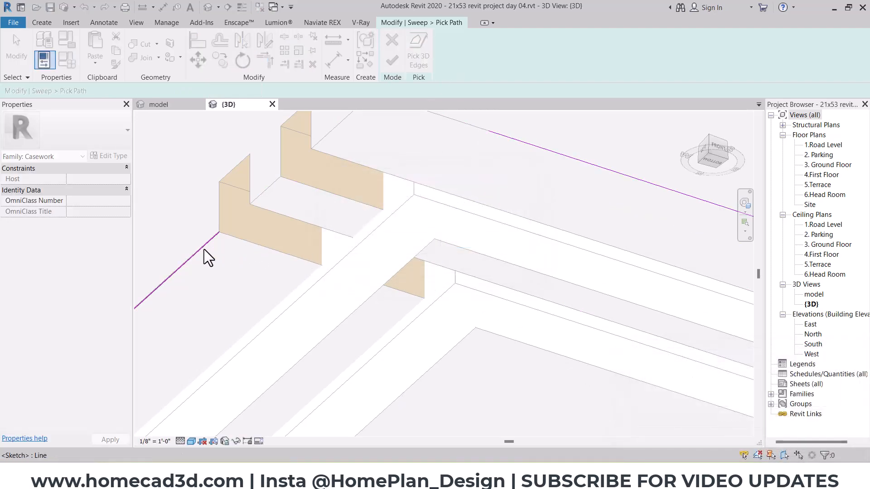
- Finish the void sweep at the slab corner and close the casework groove's in-place model
click(203, 249)
key(Delete)
click(392, 61)
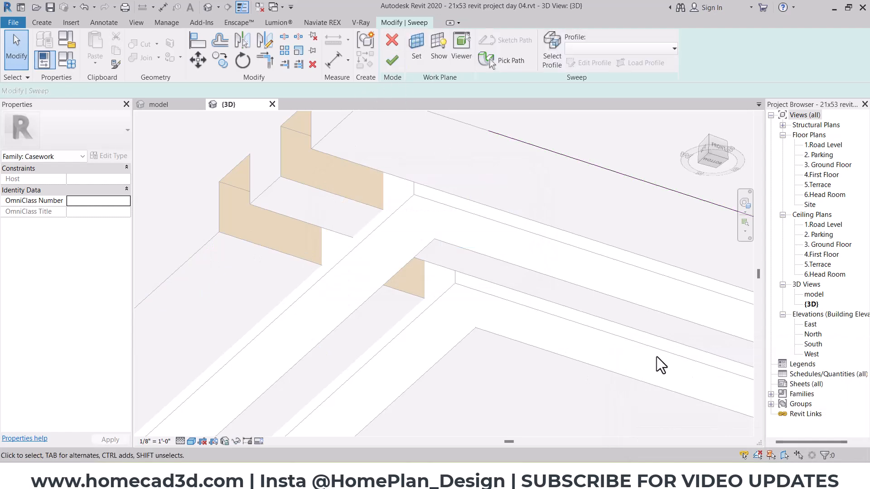
click(392, 61)
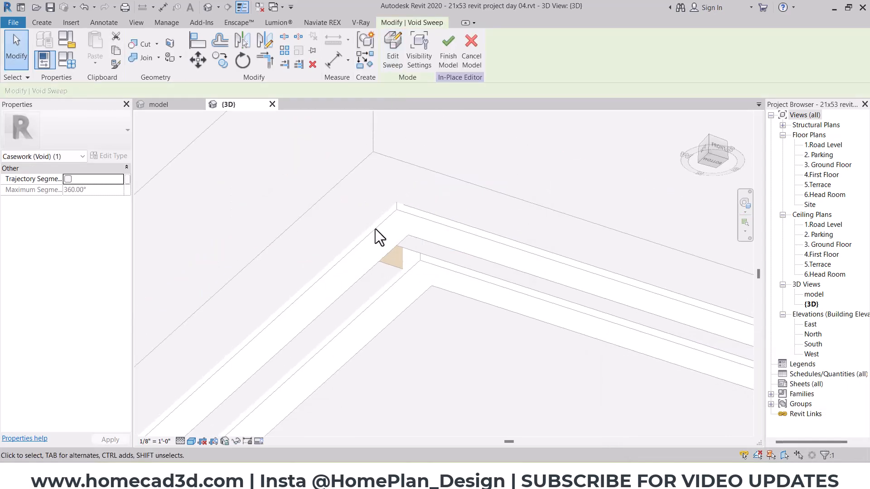
click(445, 60)
scroll(406, 236, down, 5)
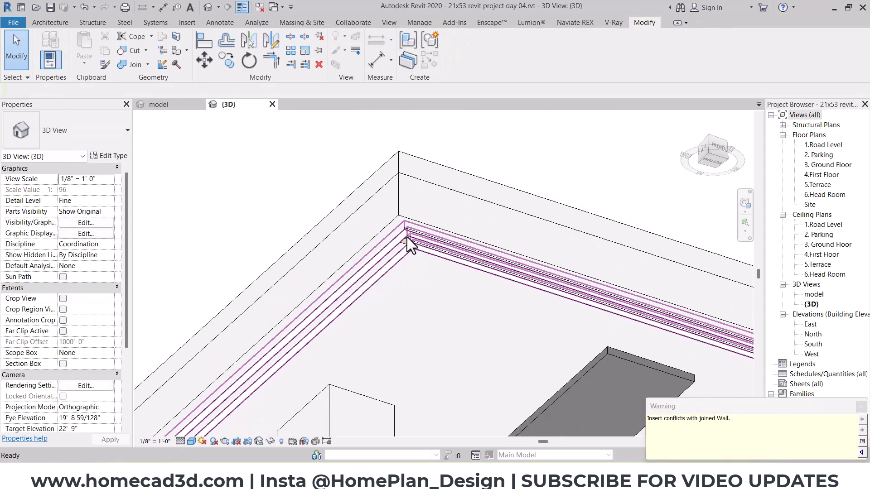
scroll(412, 238, down, 5)
shift+middle_drag(412, 238, 571, 304)
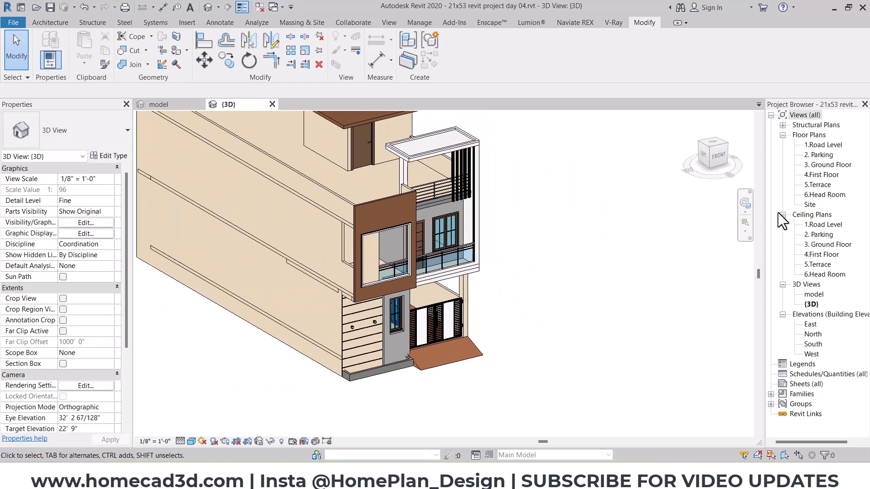
- In the 1.Road Level plan, set up a Retaining - 12" Concrete wall with an unconnected height of 5'
double_click(818, 294)
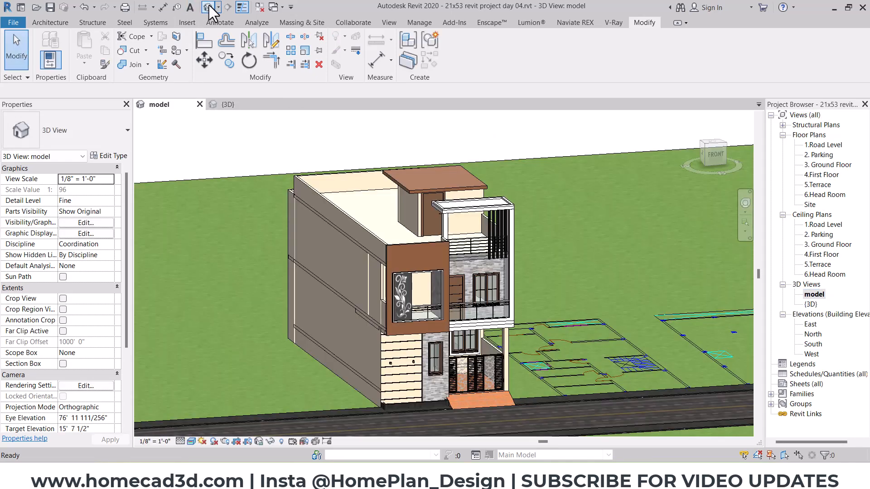
middle_drag(454, 291, 651, 188)
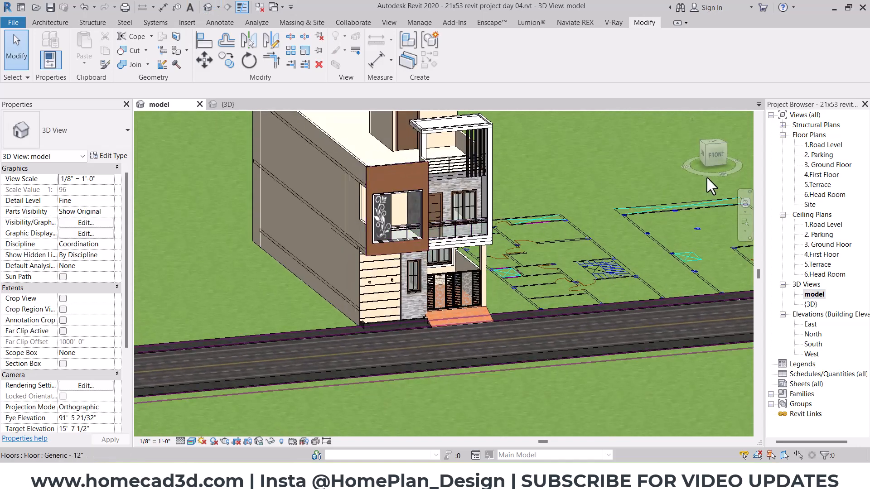
double_click(824, 145)
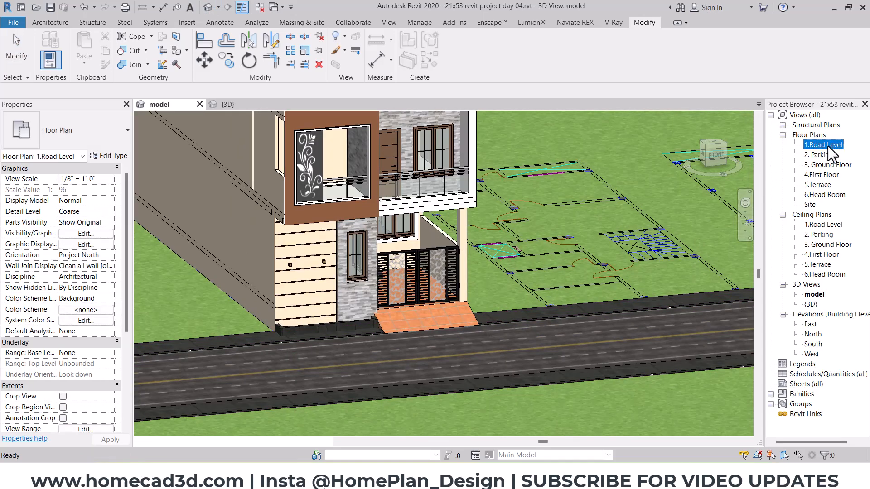
click(50, 23)
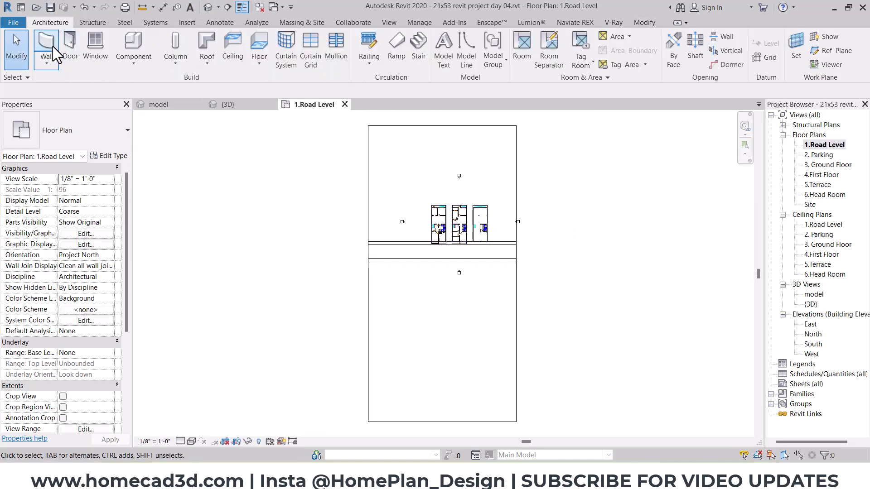
click(53, 46)
click(90, 126)
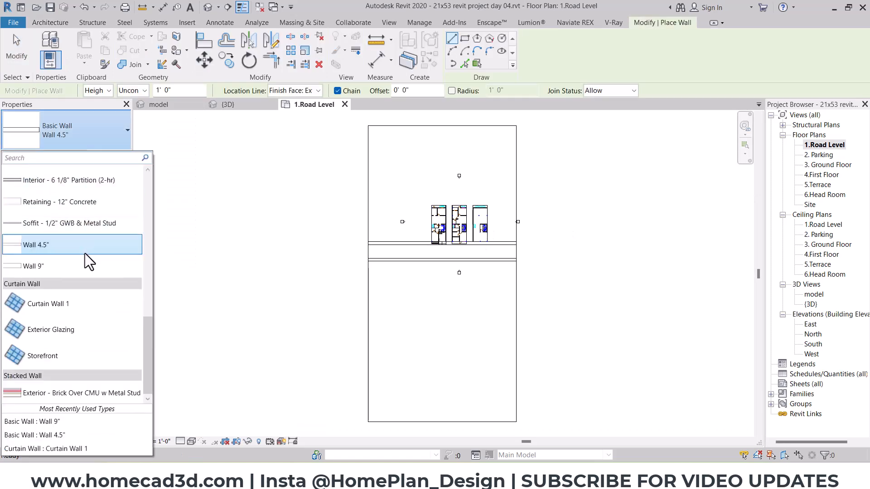
scroll(85, 254, up, 1)
click(83, 229)
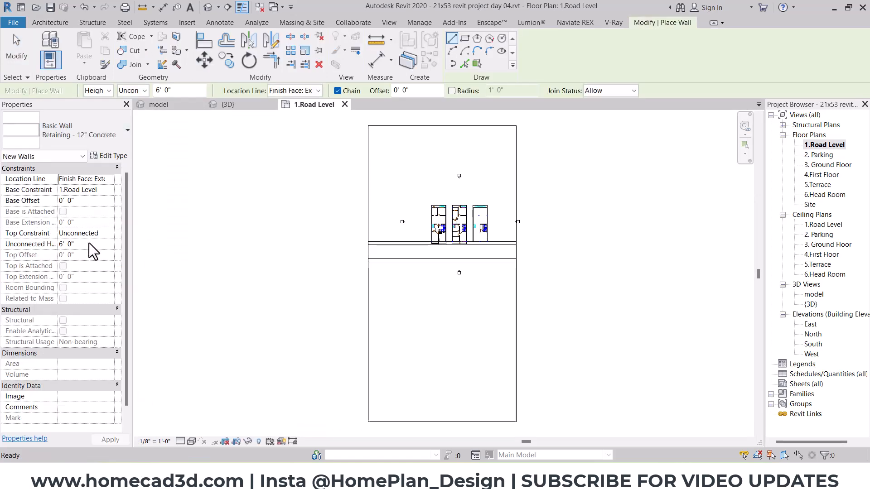
click(83, 243)
text(5)
- Disallow wall joins and draw the boundary wall along the road from the planting-side house corner to the site edge
scroll(363, 238, up, 3)
scroll(498, 247, up, 6)
click(632, 91)
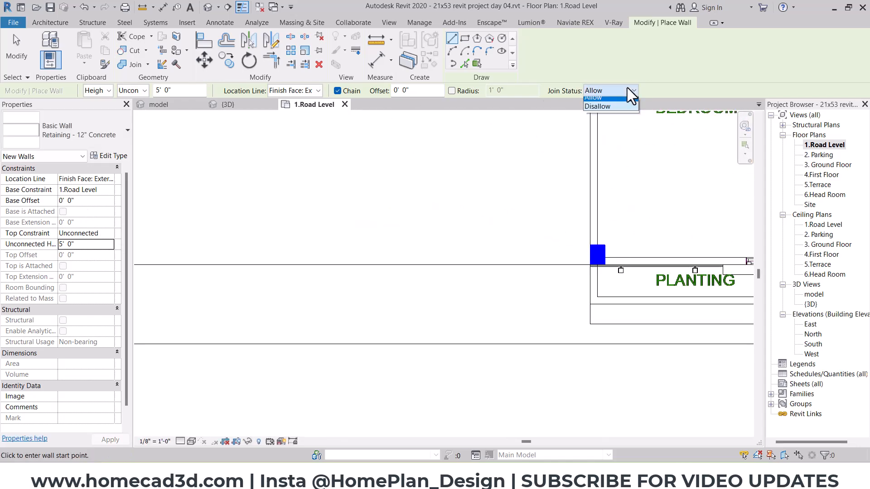
click(603, 103)
scroll(588, 262, up, 2)
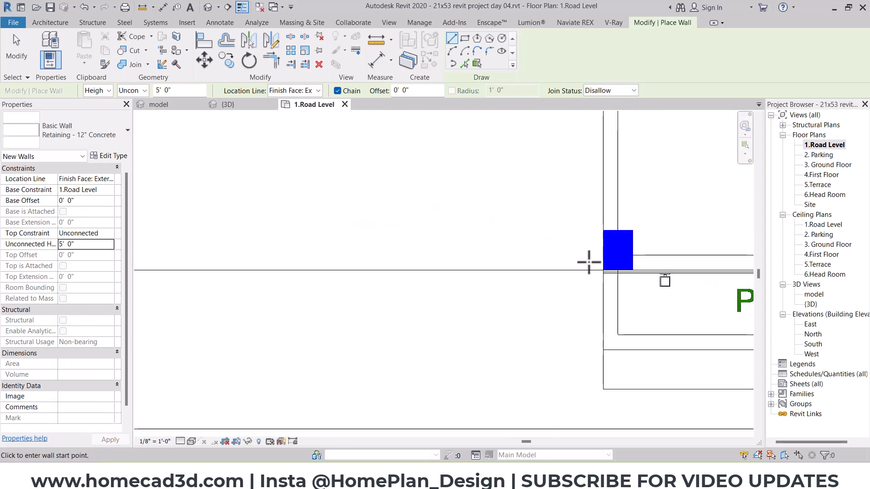
scroll(414, 258, down, 10)
middle_drag(389, 252, 703, 260)
click(400, 253)
key(Escape)
- Draw the second boundary wall along the road from the parking-side house corner to the opposite site edge
middle_drag(541, 271, 249, 267)
scroll(245, 258, up, 1)
scroll(467, 242, up, 3)
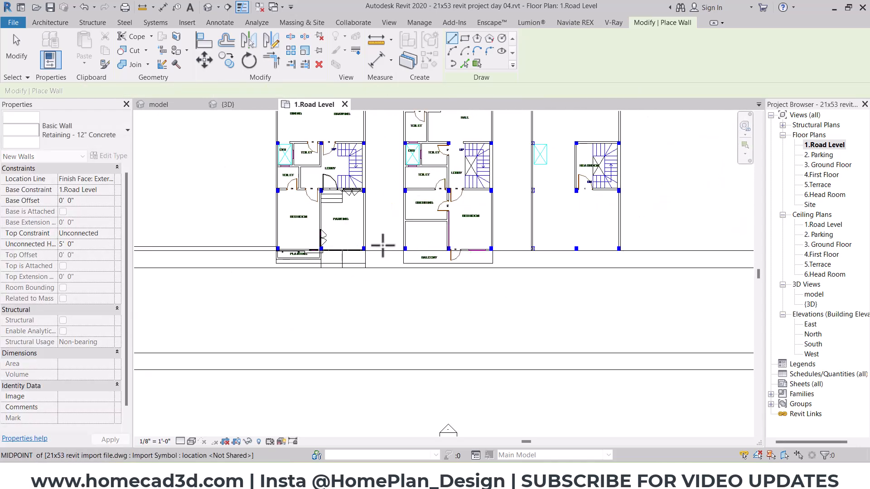
scroll(327, 256, up, 5)
click(293, 275)
scroll(378, 276, down, 2)
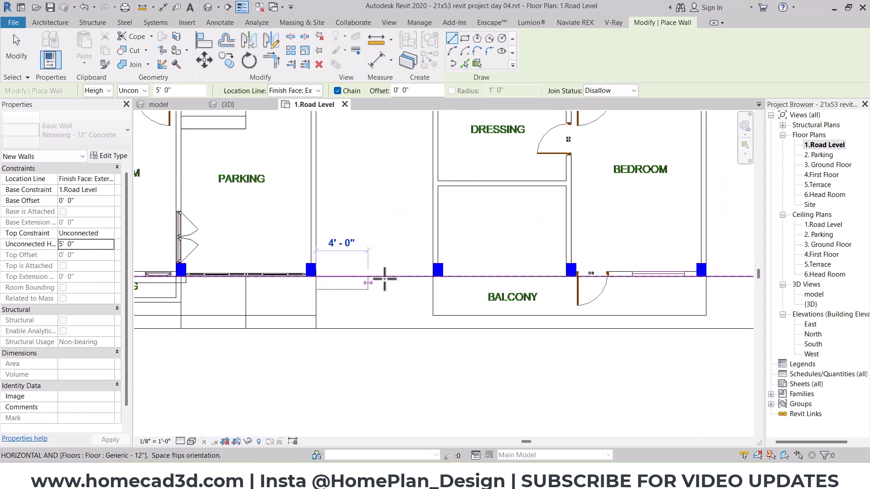
scroll(378, 277, down, 3)
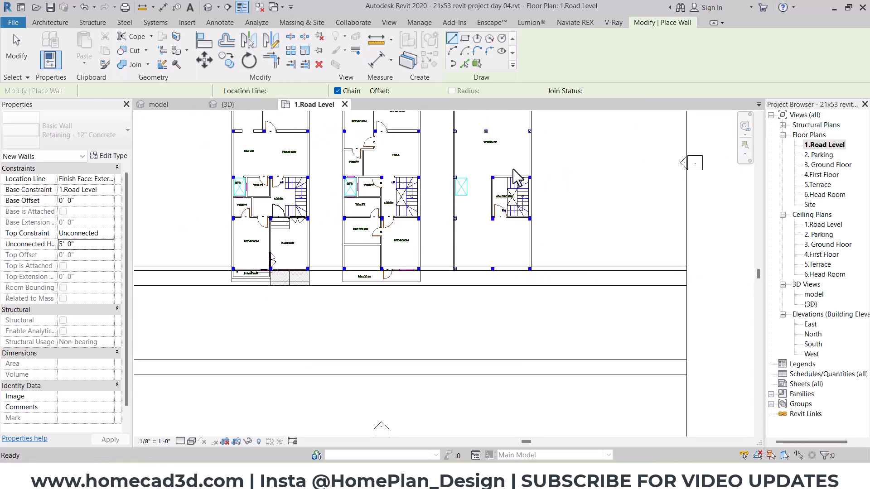
key(Escape)
key(Escape)
- Hide the two boundary walls as elements in the {3D} view
click(208, 7)
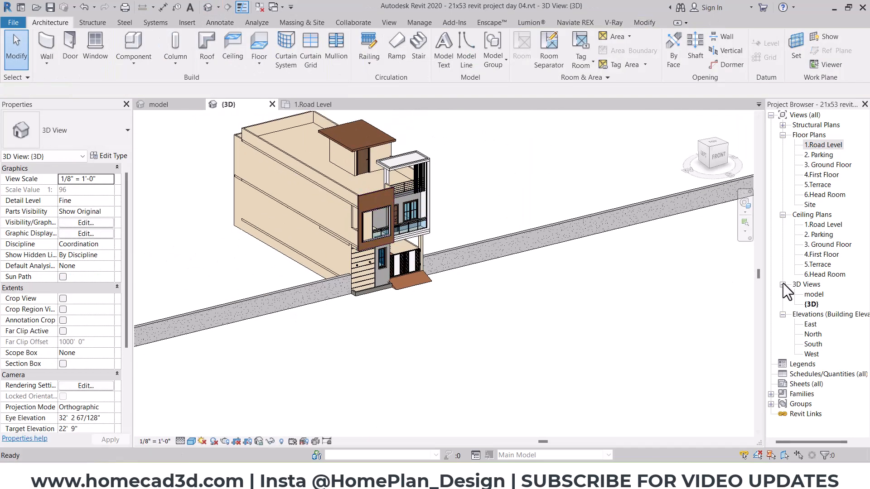
click(498, 247)
right_click(253, 298)
mouse_move(348, 243)
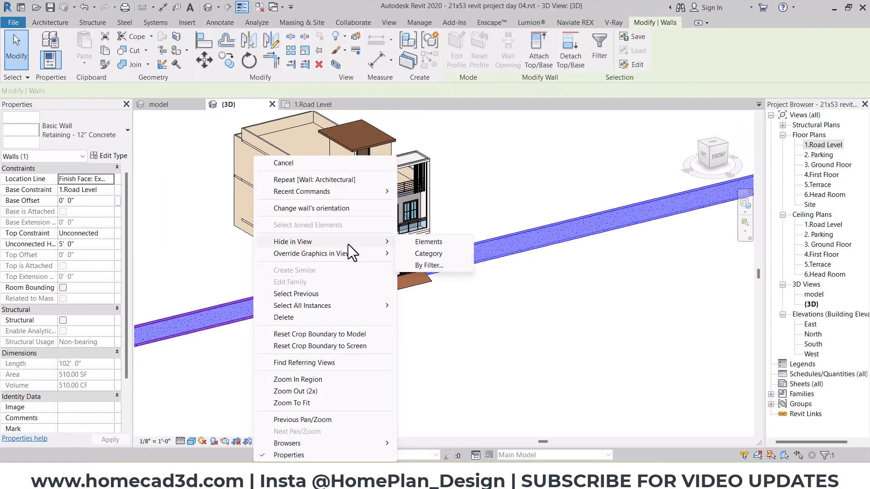
click(423, 245)
- Open the model view showing the whole site and start Enscape from it
double_click(814, 294)
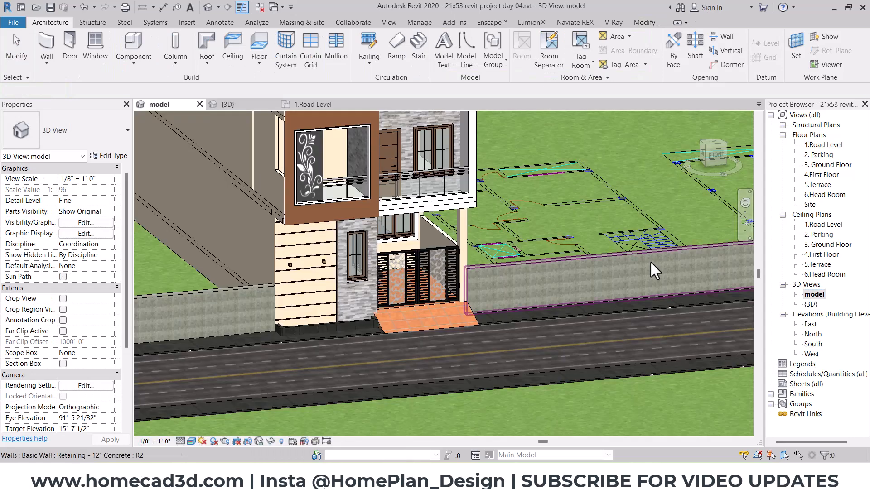
scroll(489, 270, down, 5)
shift+middle_drag(517, 260, 504, 266)
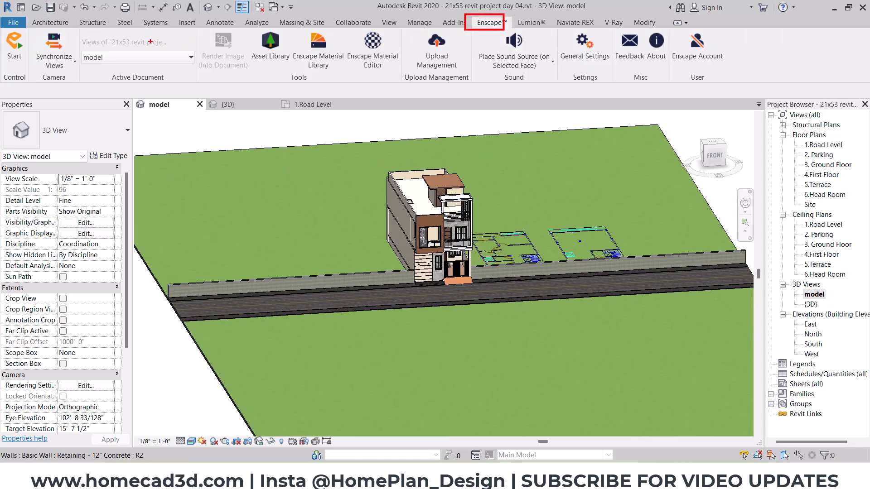
click(9, 48)
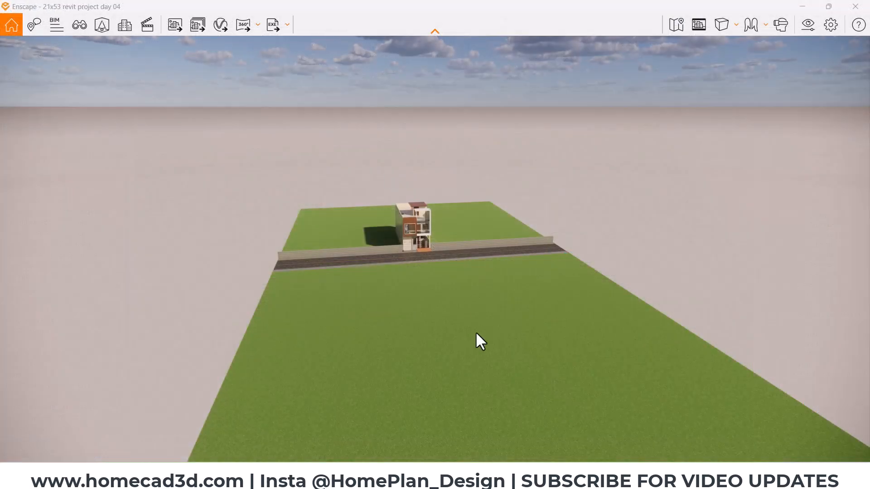
- Frame the house's front facade and set the camera's horizontal field of view to 40°
scroll(416, 237, up, 4)
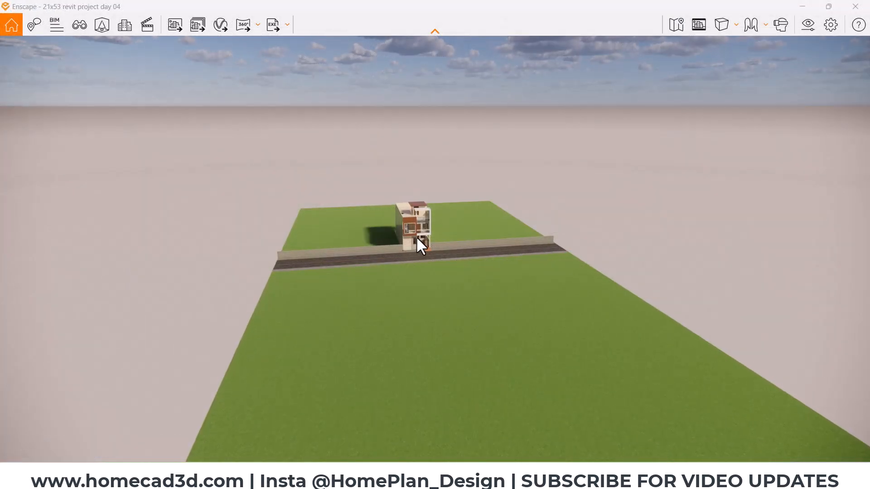
scroll(410, 245, up, 5)
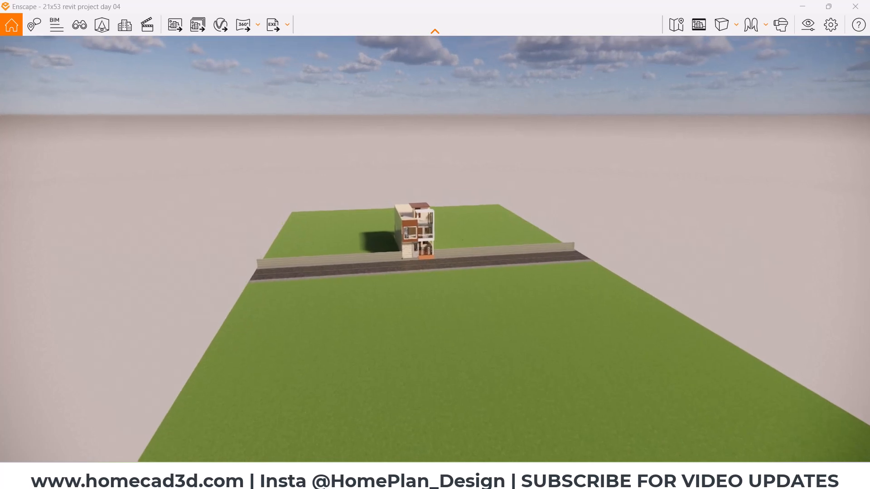
scroll(414, 256, up, 6)
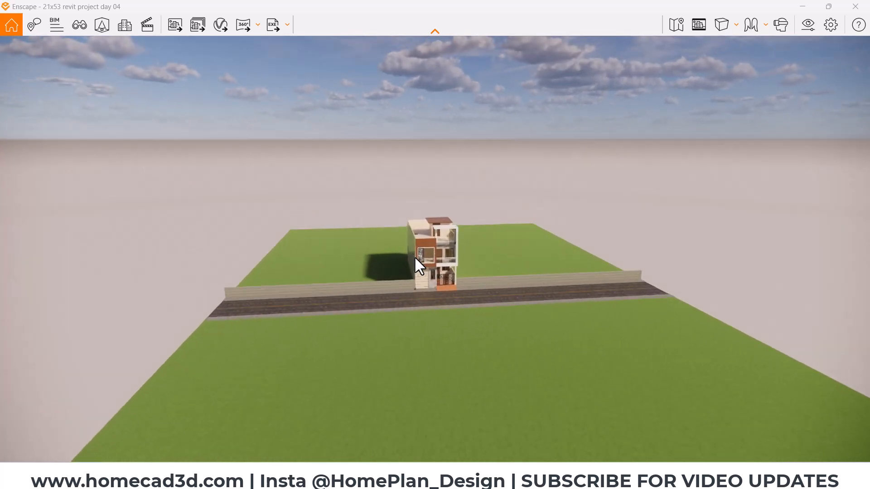
scroll(414, 256, up, 6)
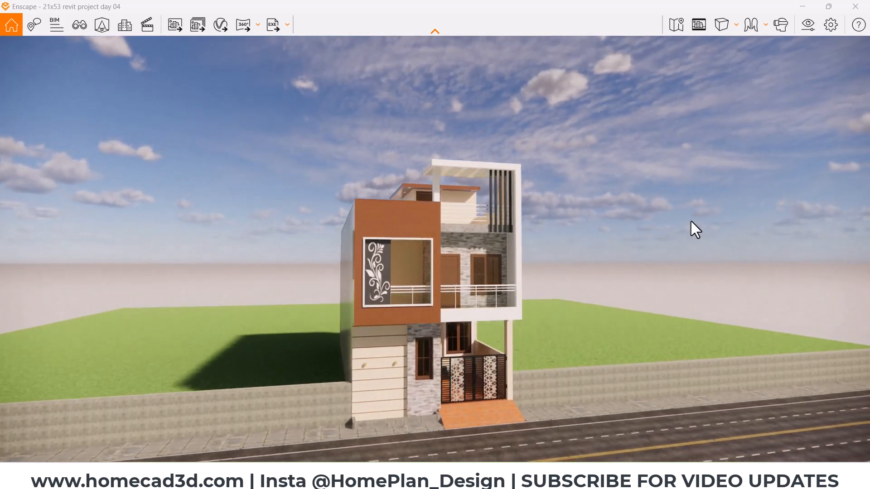
click(809, 25)
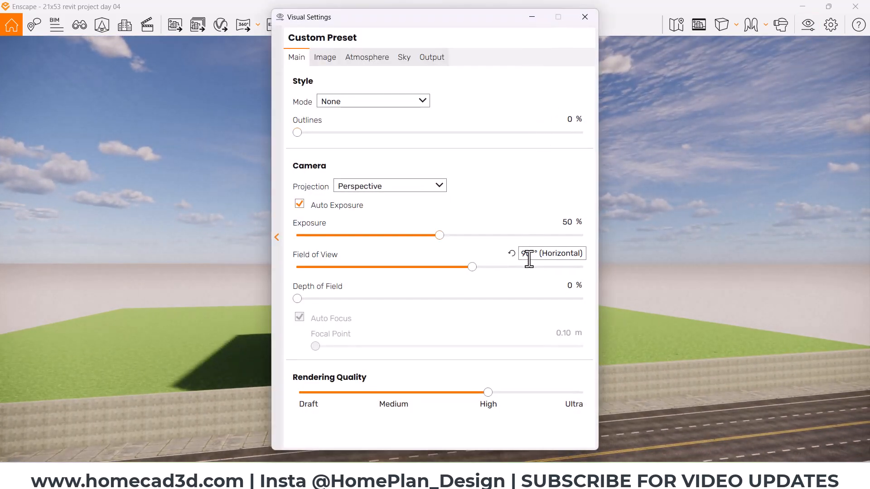
text(40)
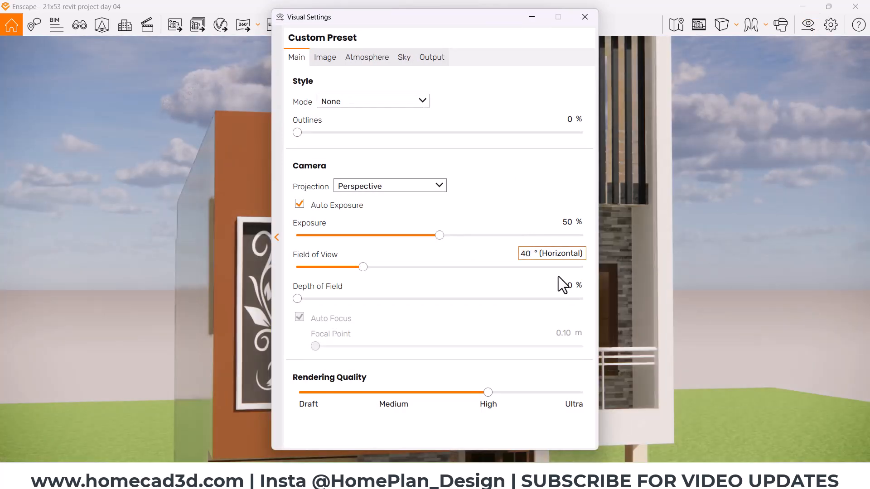
- Set the render output to a custom resolution of 4000 × 2500
click(585, 17)
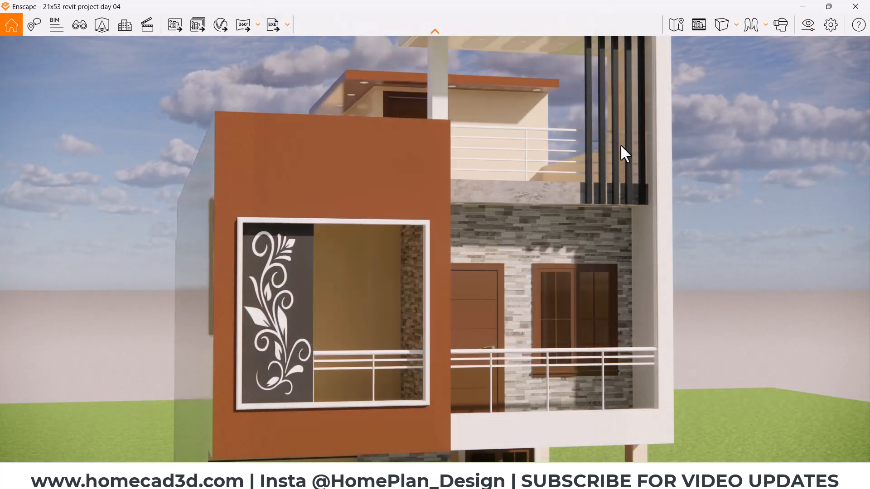
click(807, 25)
click(426, 58)
click(385, 97)
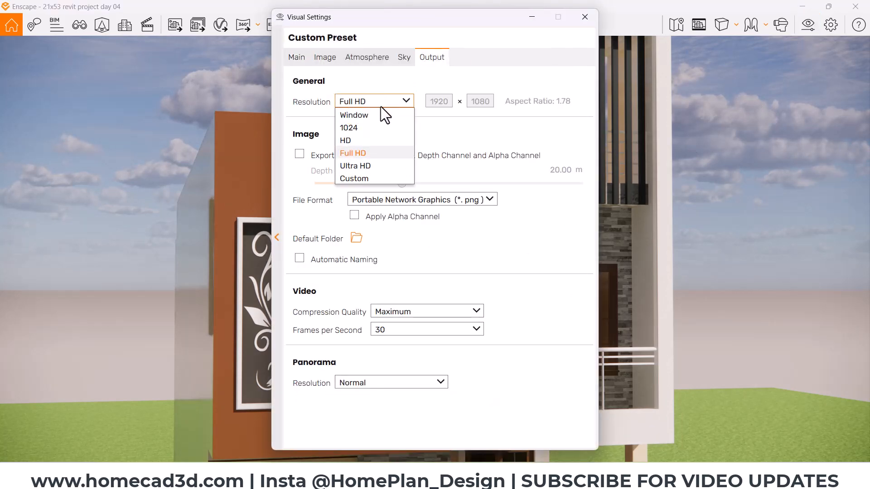
click(366, 177)
text(40003)
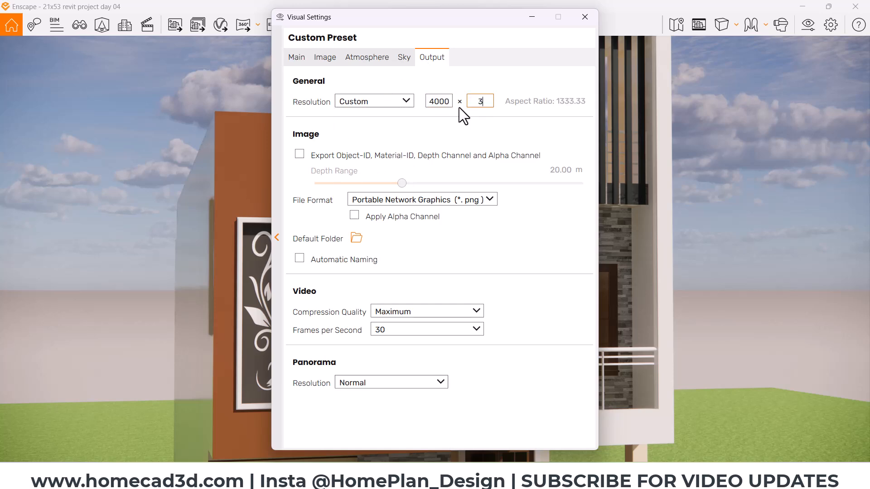
text(0002500)
click(585, 17)
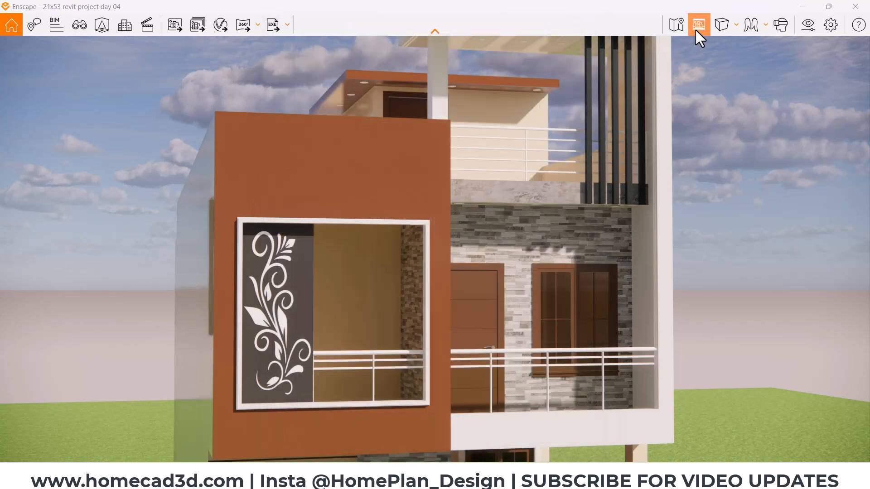
- Turn on the Safe Frame and frame the whole front elevation, including the road and boundary walls
click(698, 26)
scroll(511, 179, down, 5)
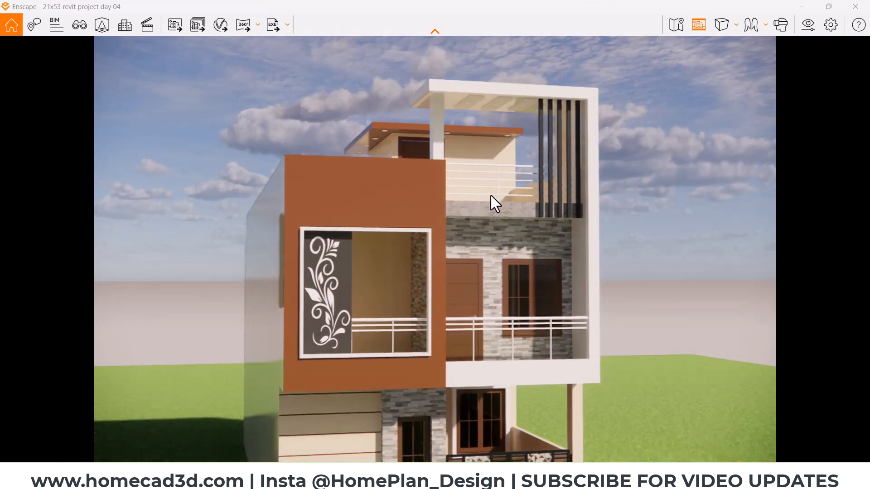
right_drag(478, 262, 474, 262)
drag(466, 251, 444, 312)
scroll(466, 254, down, 5)
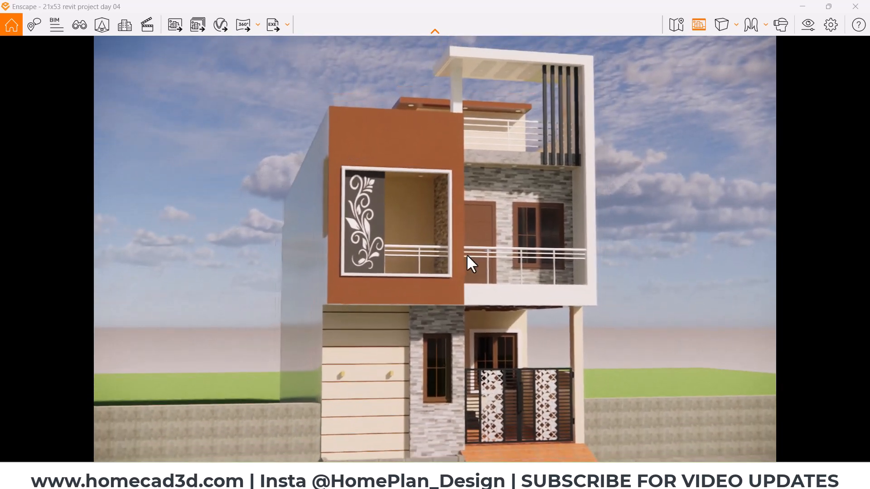
scroll(468, 256, down, 3)
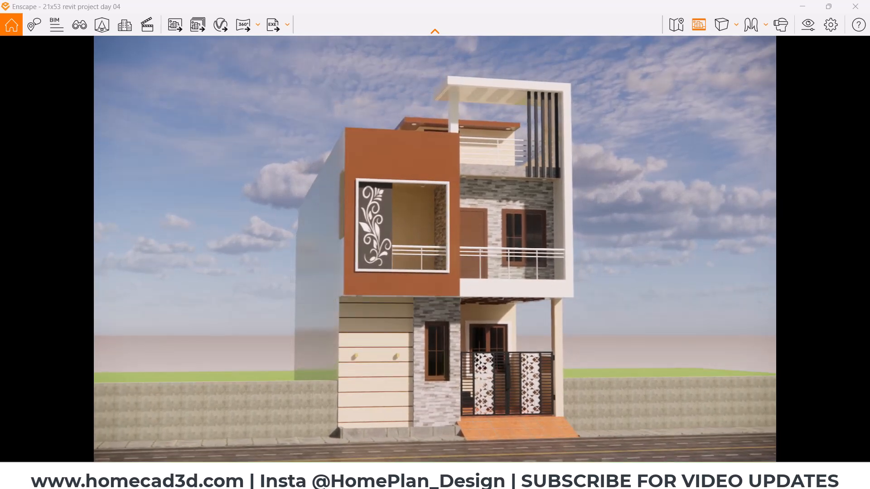
mouse_move(469, 274)
mouse_down()
mouse_move(466, 281)
mouse_move(464, 266)
mouse_up()
right_click(463, 266)
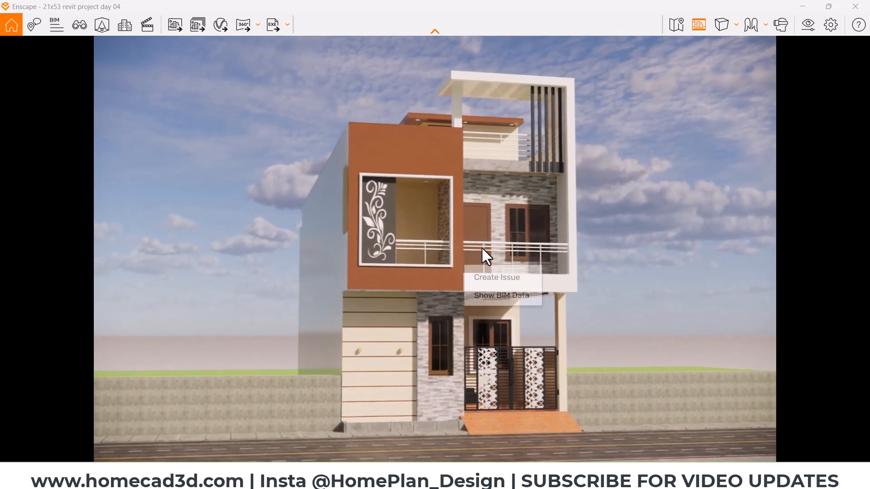
- Switch the camera to two-point projection and centre the house in the frame
click(720, 26)
click(739, 64)
drag(562, 192, 523, 235)
key(f)
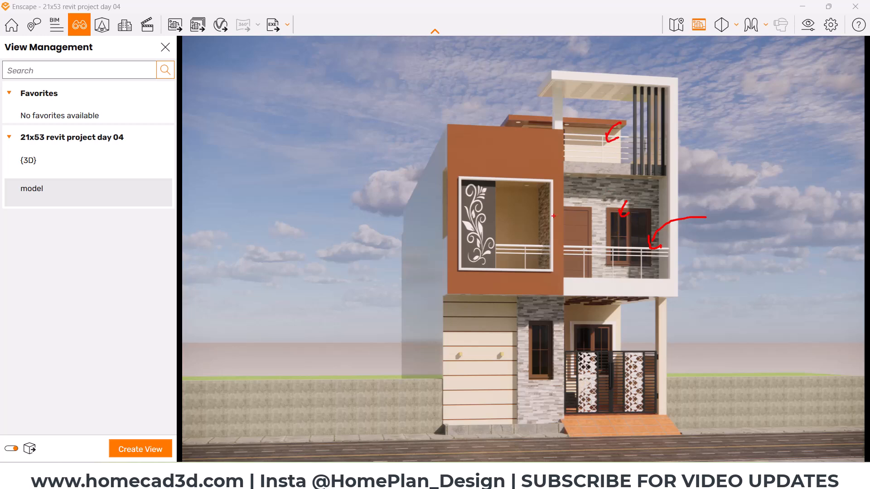
drag(575, 236, 575, 237)
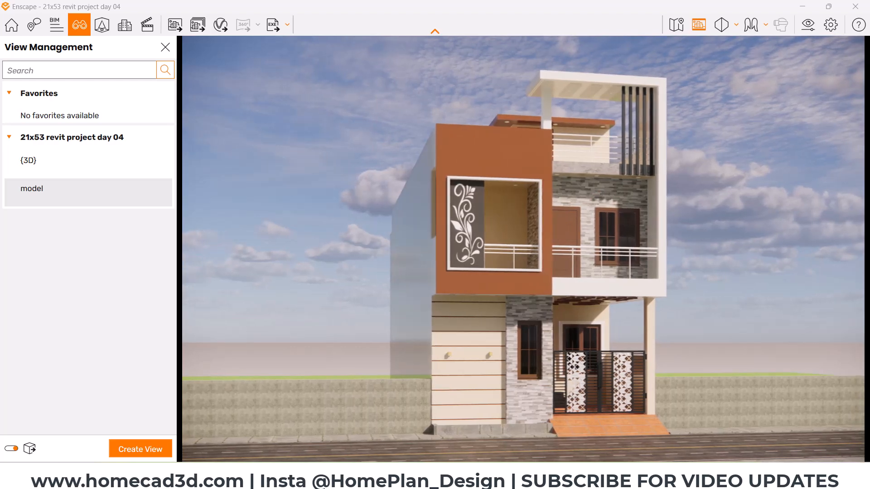
- Switch to Revit and set Rail 1 of the terrace's Handrail - Pipe railing type to the material 09 Iron, Ductile
click(478, 441)
scroll(436, 219, up, 5)
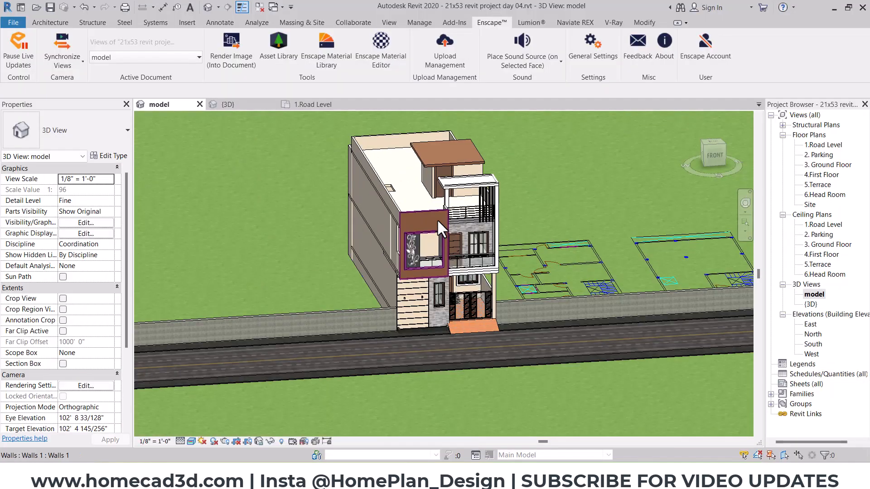
scroll(449, 218, up, 8)
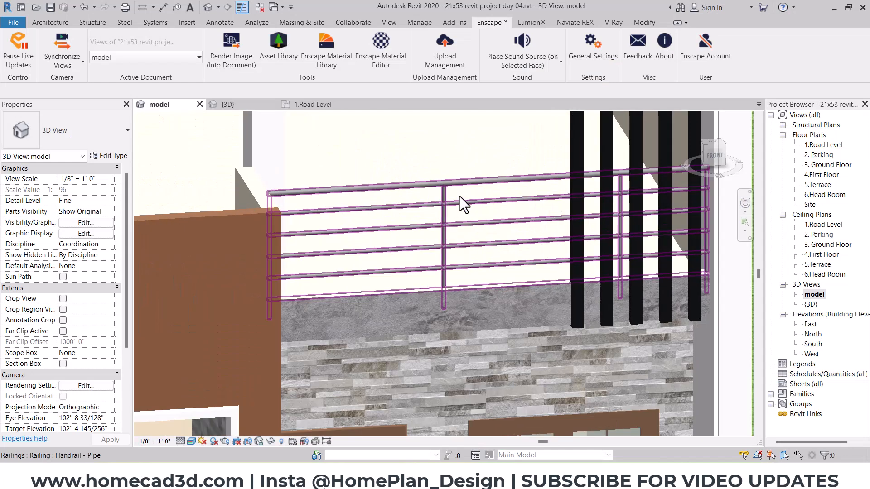
click(443, 187)
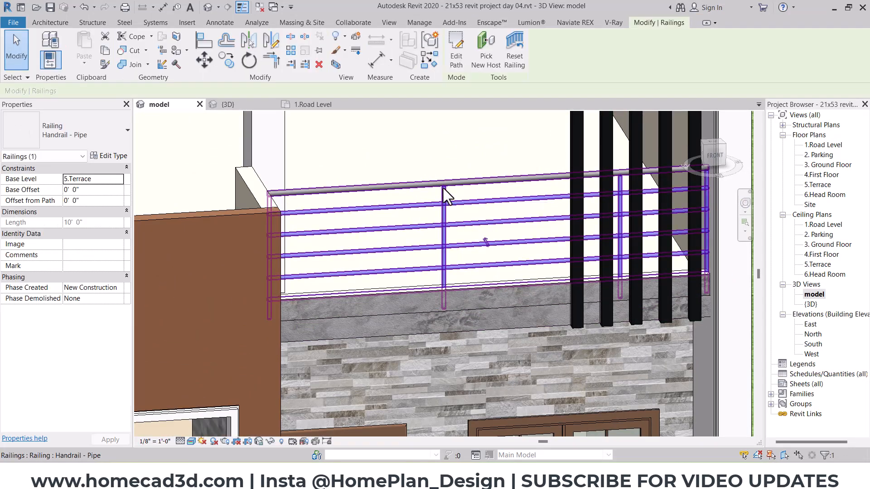
click(109, 155)
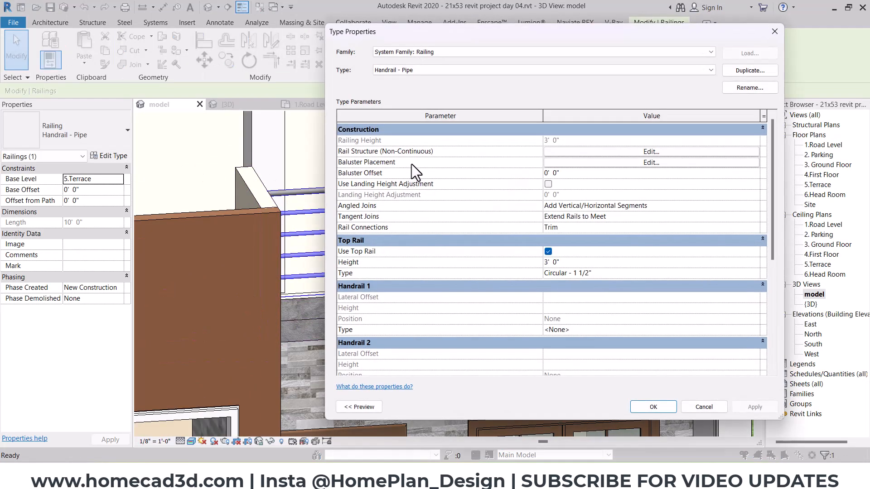
click(635, 153)
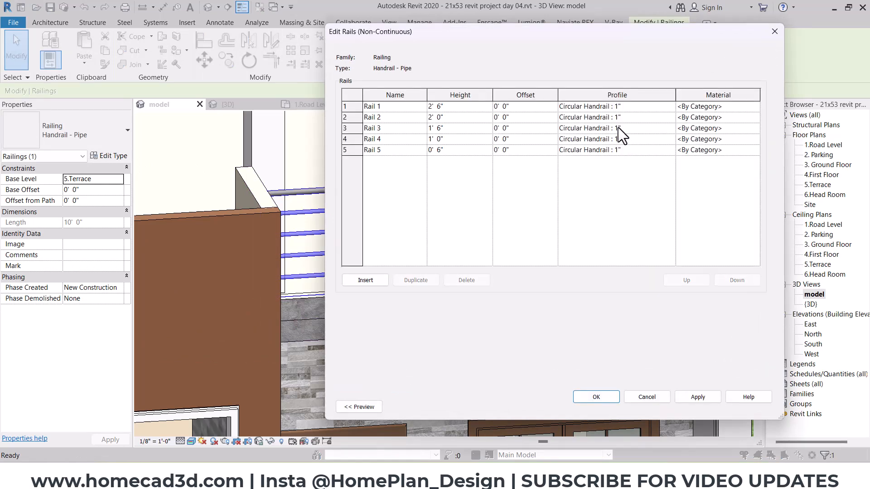
click(743, 107)
click(754, 107)
click(144, 76)
text(iron)
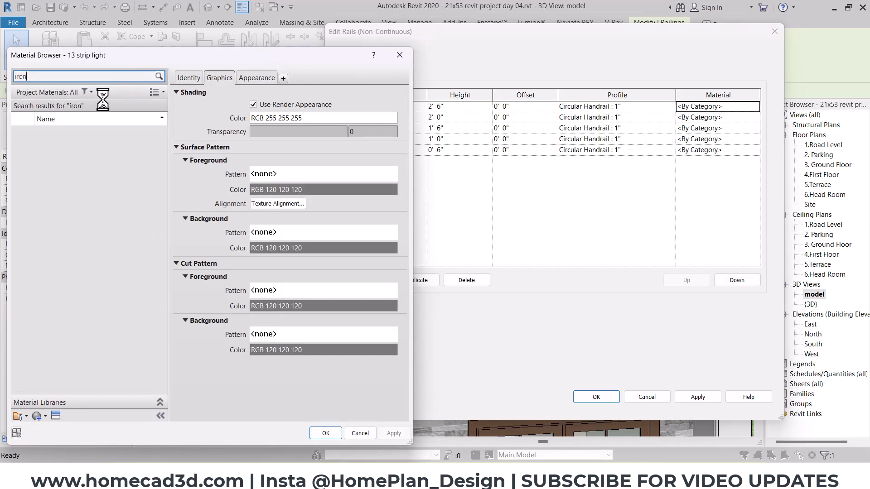
click(71, 158)
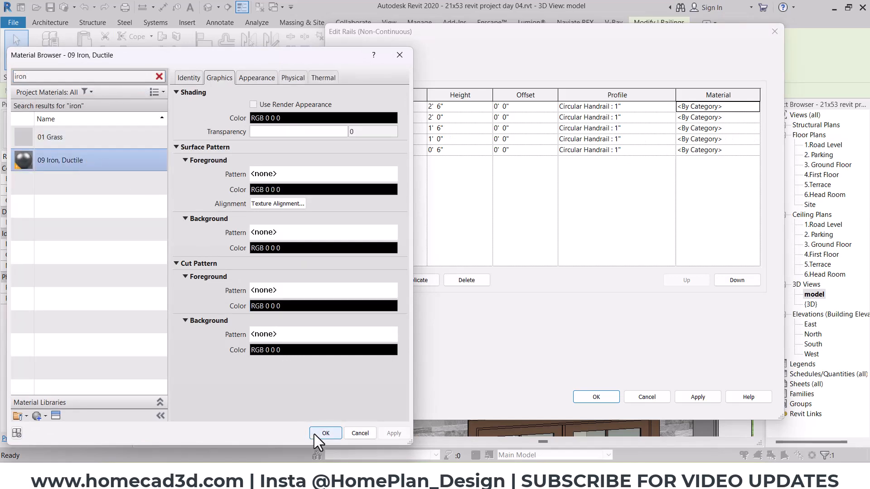
click(322, 434)
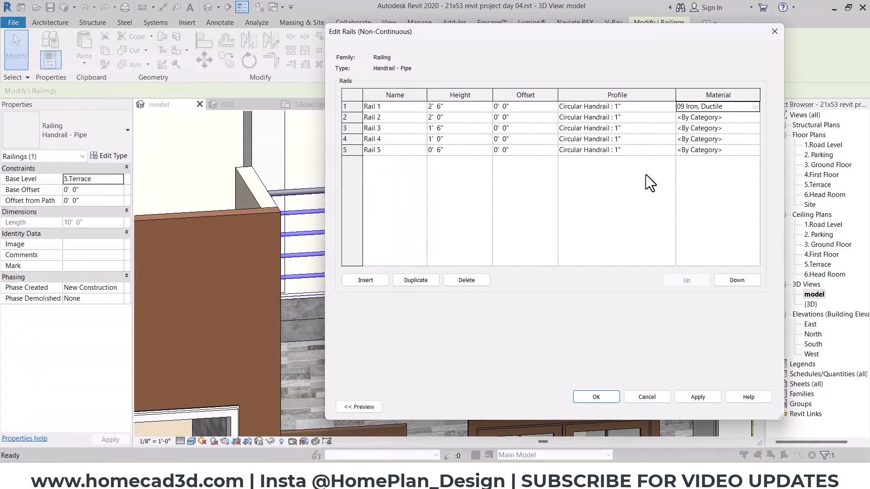
- Assign the material 09 Iron, Ductile to Rails 2 through 5 of the railing's rail structure
click(727, 117)
drag(729, 119, 649, 122)
text(09 Iron, Ductile)
drag(732, 130, 662, 131)
text(09 Iron, Ductile)
drag(741, 140, 666, 140)
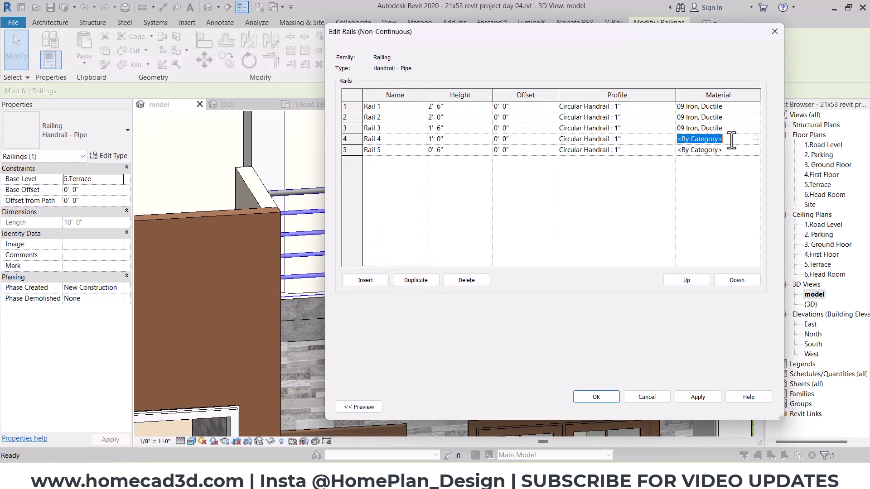
text(09 Iron, Ductile)
drag(732, 153, 651, 154)
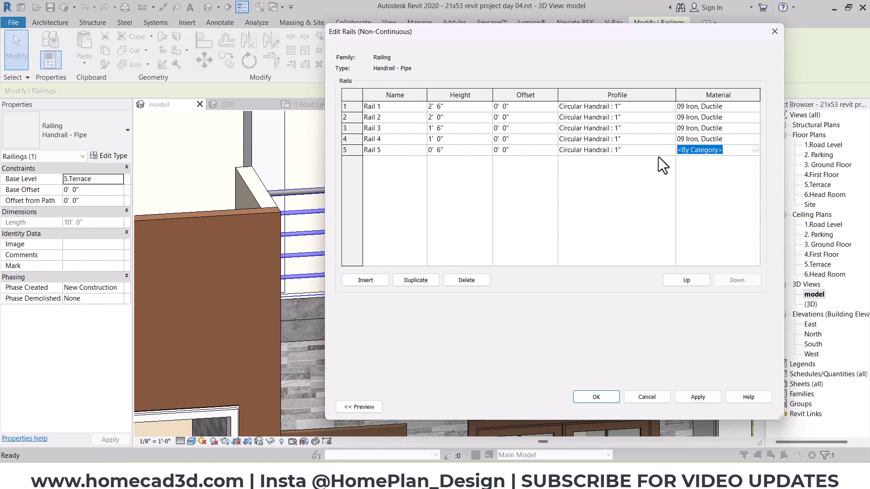
text(09 Iron, Ductile)
click(596, 398)
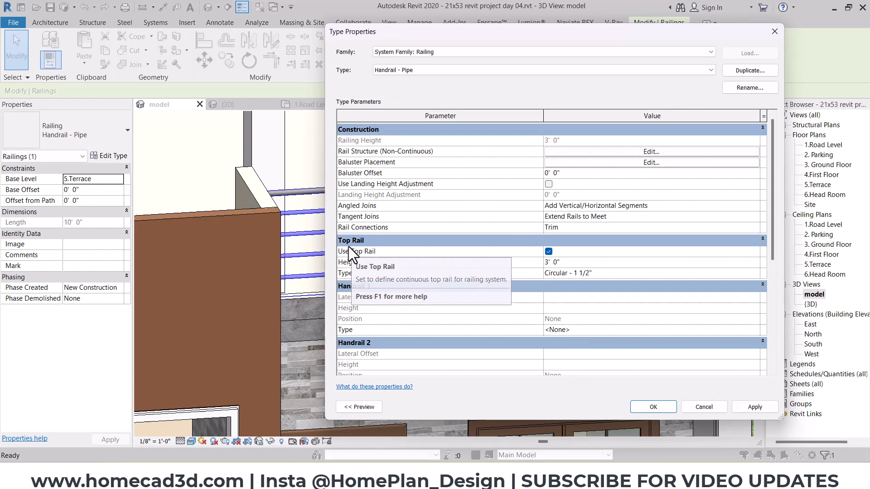
- Give the railing's top rail type the 09 Iron, Ductile material and the Rectangular Handrail : 2" x 2" profile, and apply the type changes
click(604, 275)
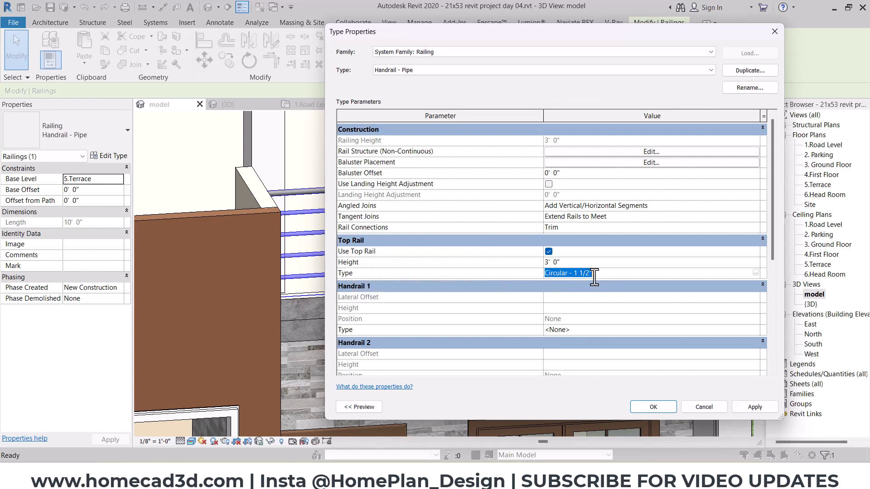
click(755, 275)
click(599, 219)
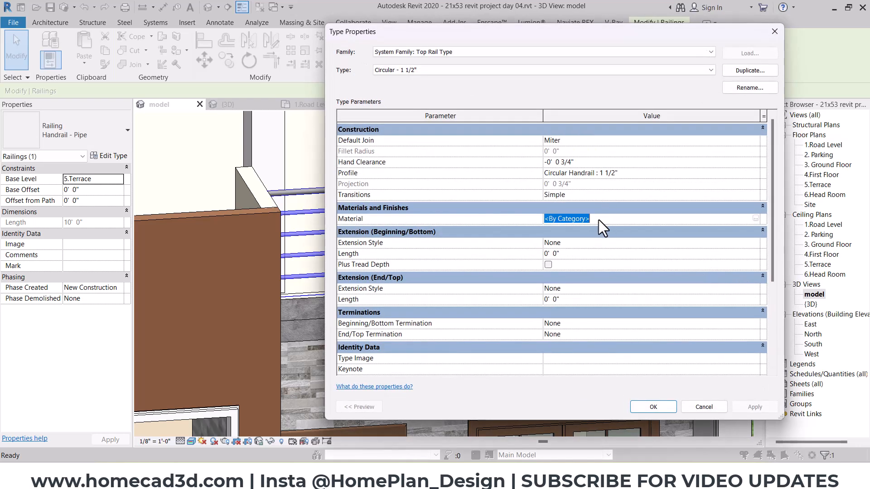
text(09 Iron, Ductile)
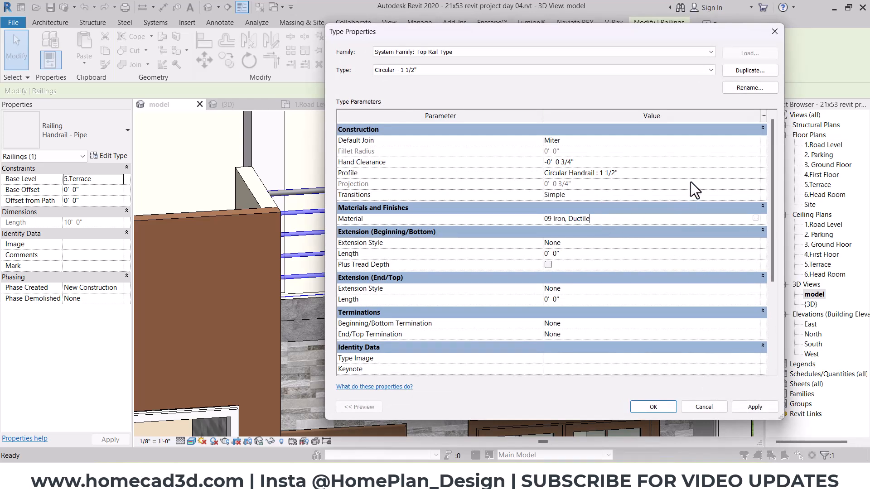
click(729, 174)
click(754, 174)
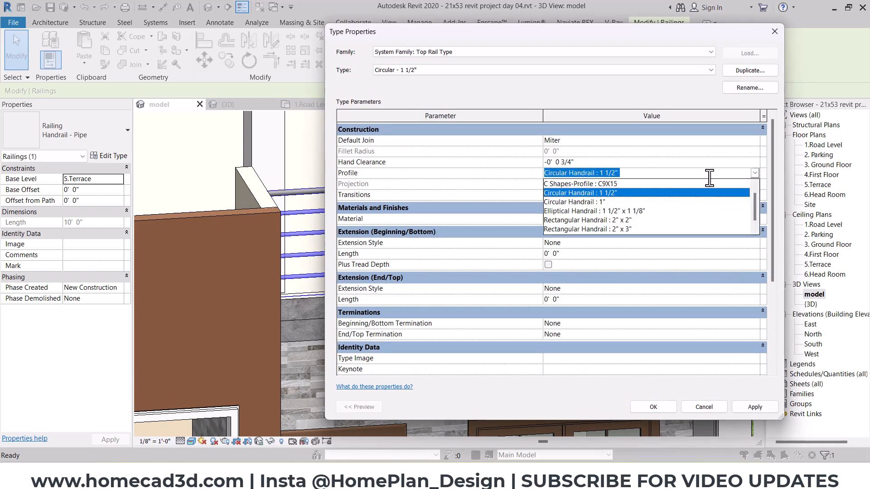
click(615, 220)
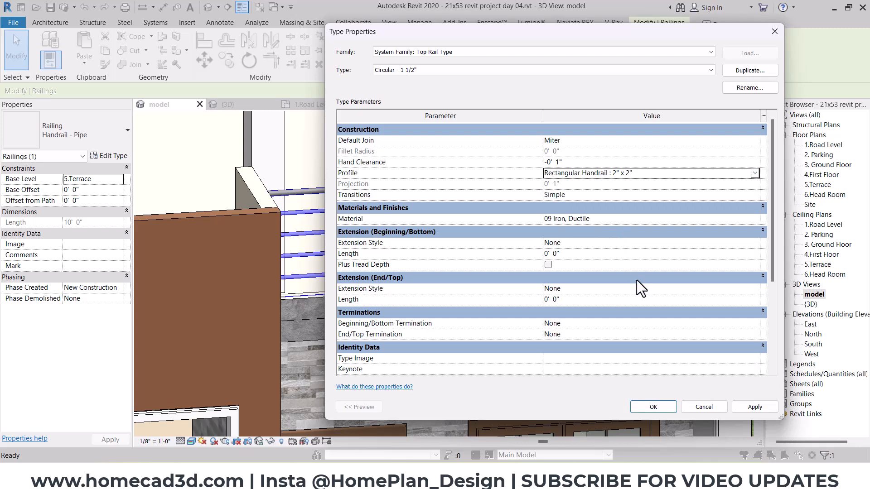
click(665, 406)
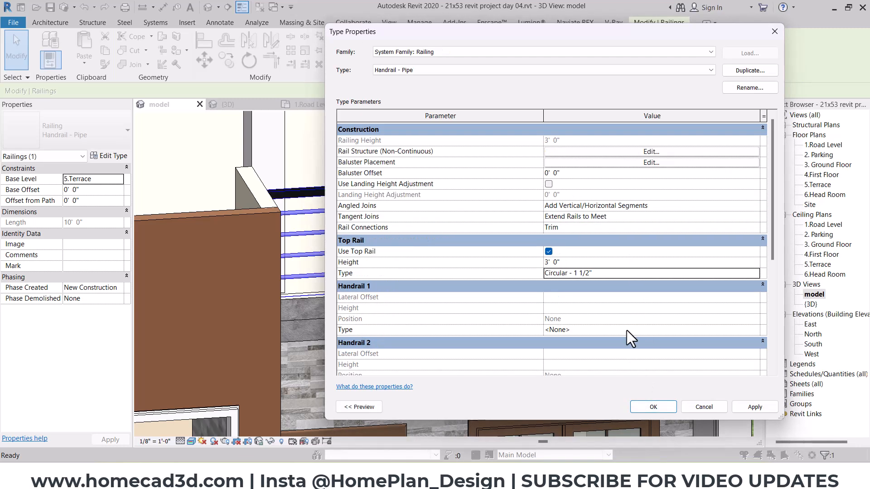
click(629, 163)
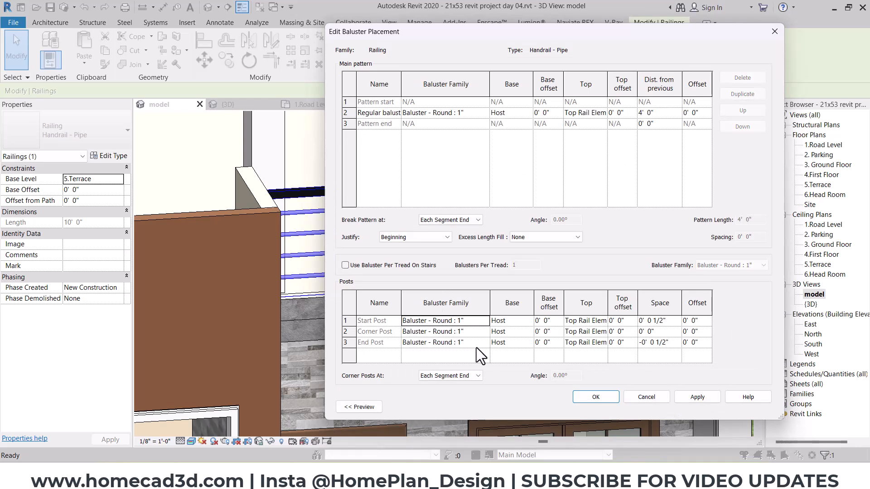
click(596, 396)
click(652, 407)
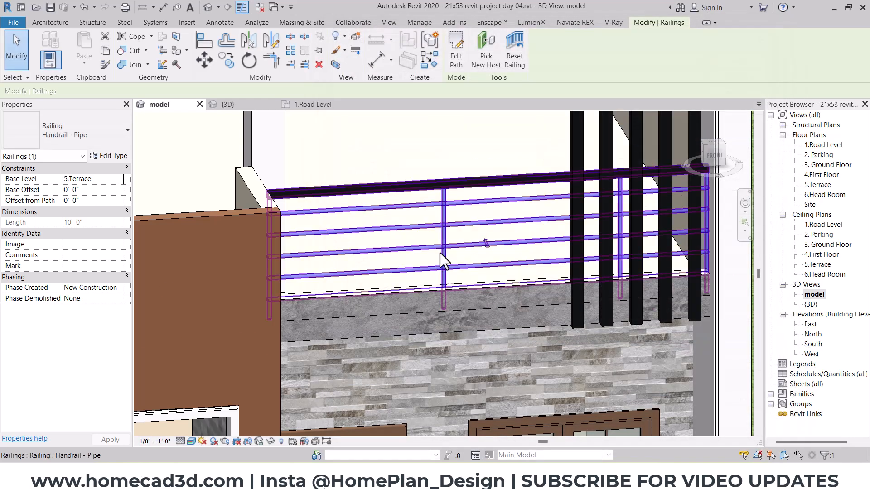
key(Escape)
- Set the terrace railing's baluster pattern justification to Spread Pattern To Fit
click(442, 214)
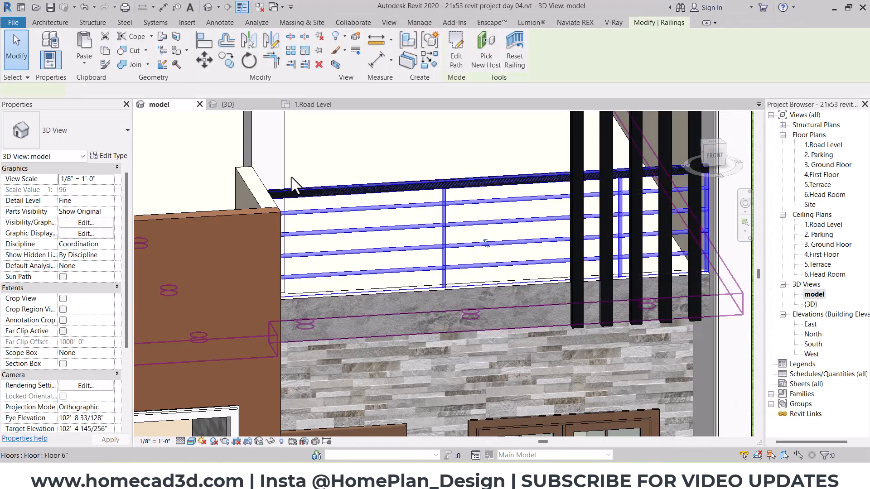
click(114, 156)
click(629, 164)
click(413, 237)
click(409, 264)
click(604, 401)
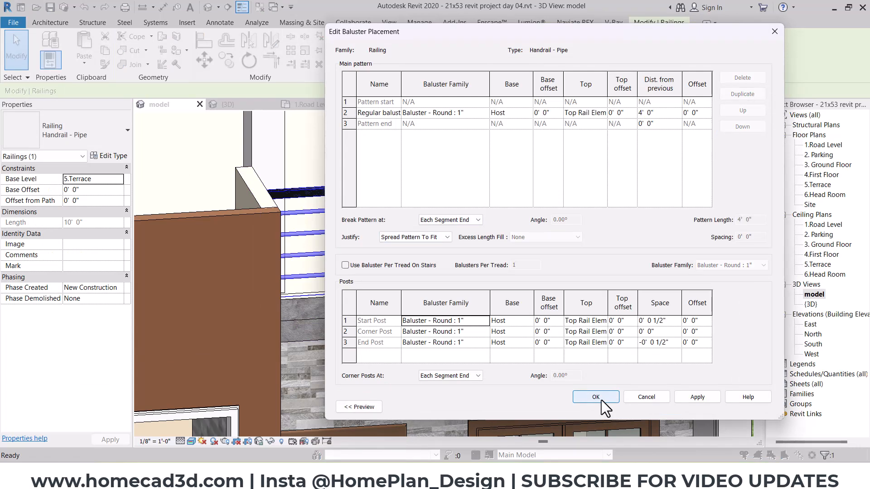
click(602, 400)
click(651, 405)
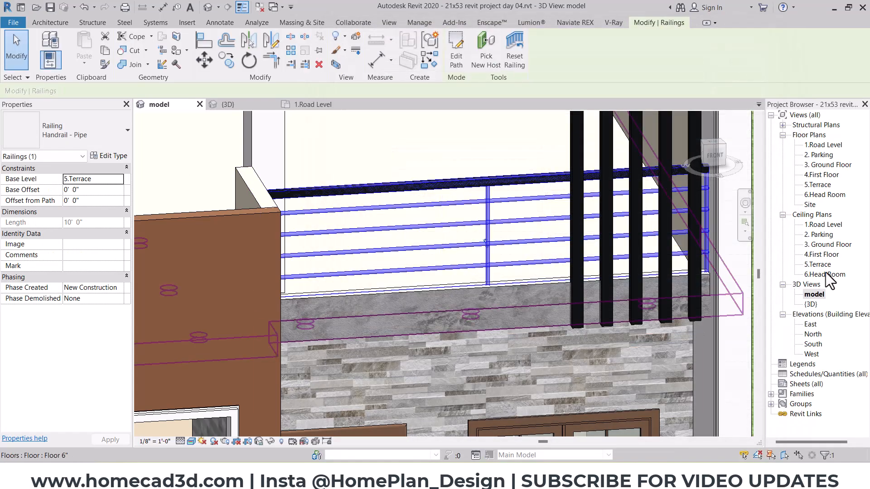
- Set the baluster material of the Baluster - Round 1" family type to 09 Iron, Ductile
click(770, 394)
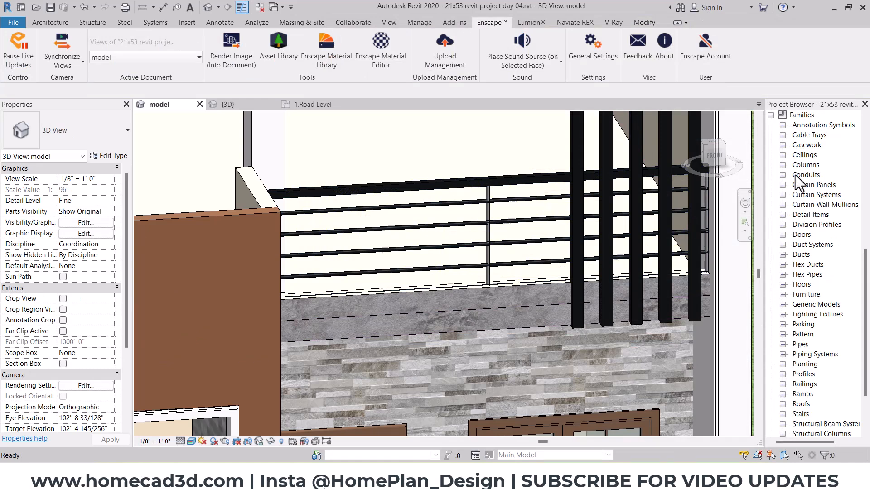
click(783, 384)
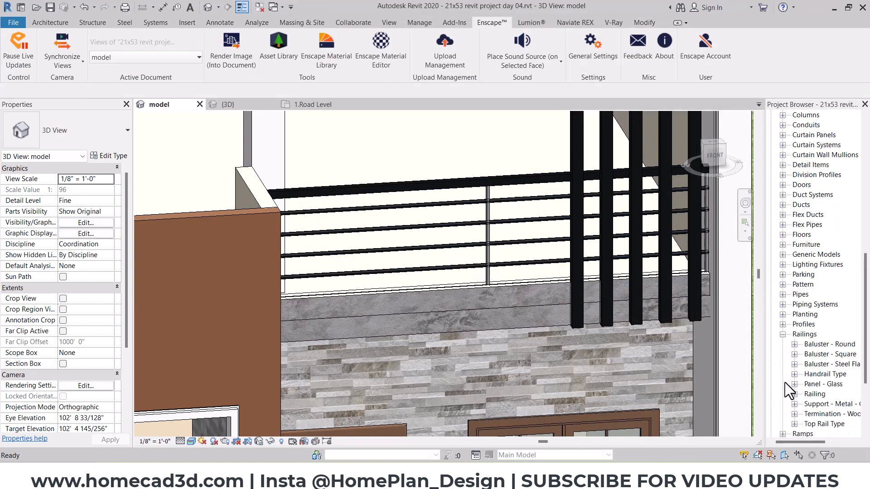
scroll(806, 320, down, 1)
click(794, 335)
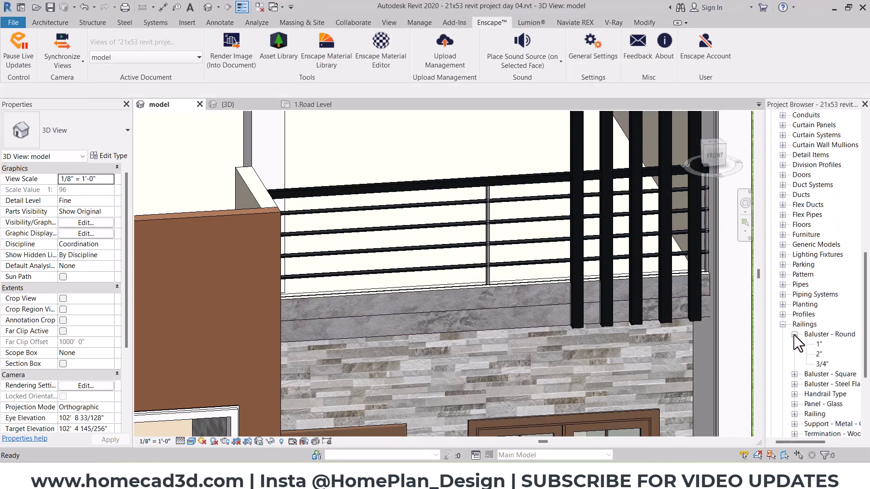
double_click(819, 344)
click(620, 165)
text(09 Iron, Ductile)
click(643, 400)
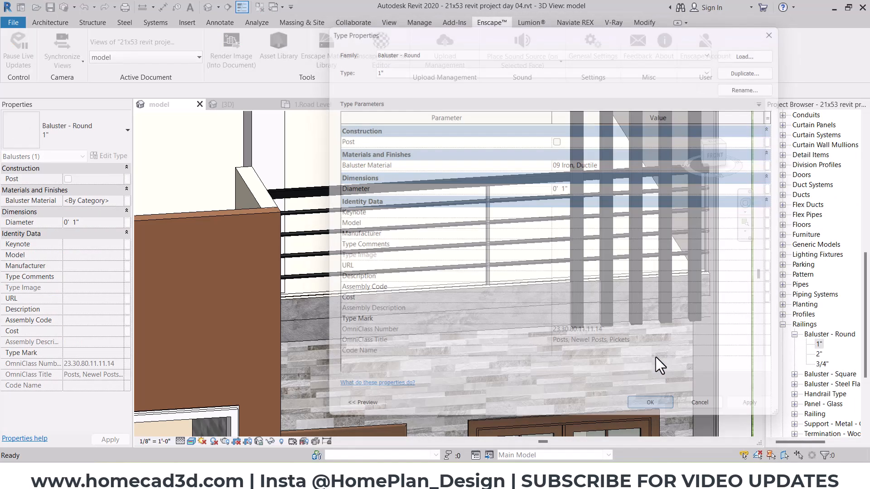
- Choose Aluminum as the material for Rail 1 in the first-floor Glass Panel - Bottom Fill railing's rail structure
scroll(503, 285, down, 2)
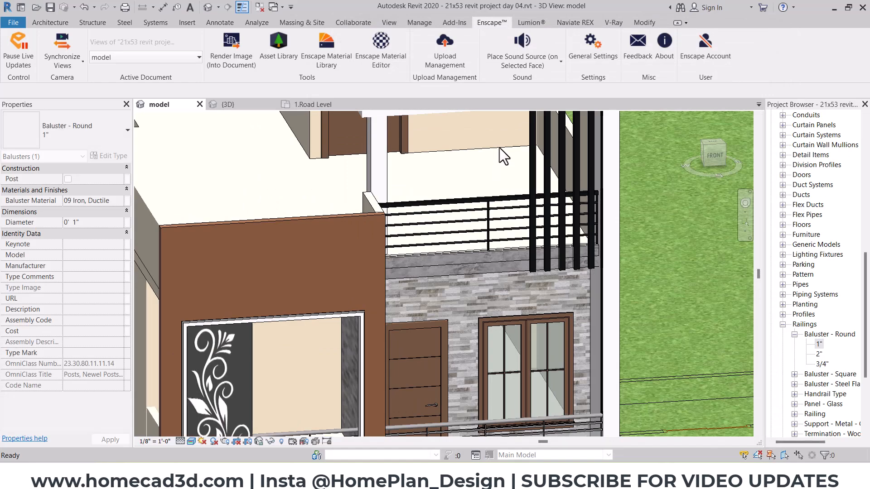
scroll(501, 227, down, 1)
scroll(498, 279, up, 1)
scroll(501, 279, up, 2)
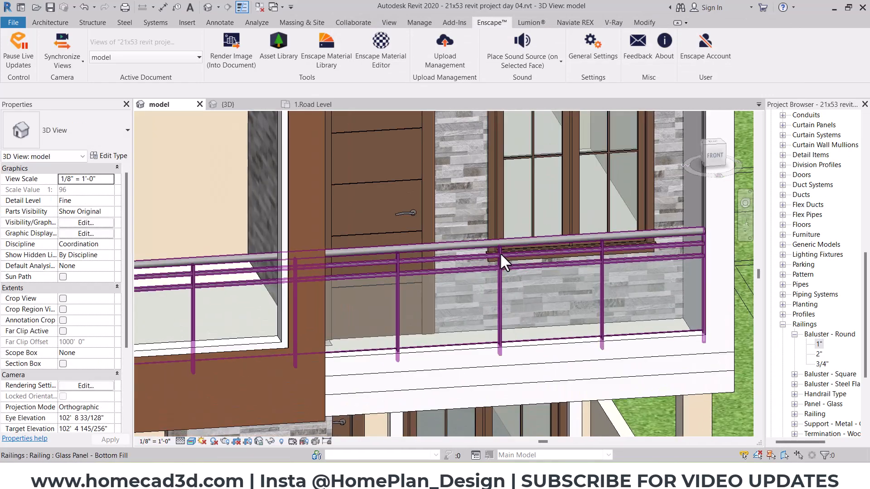
click(501, 263)
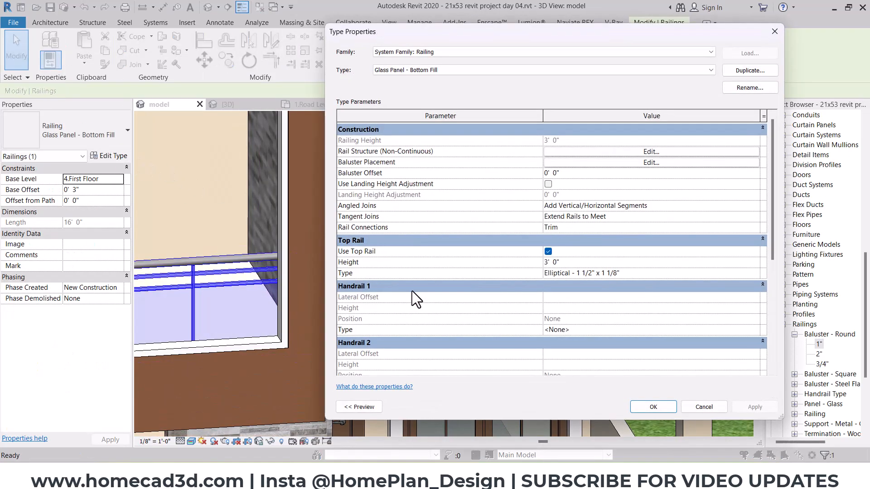
click(657, 153)
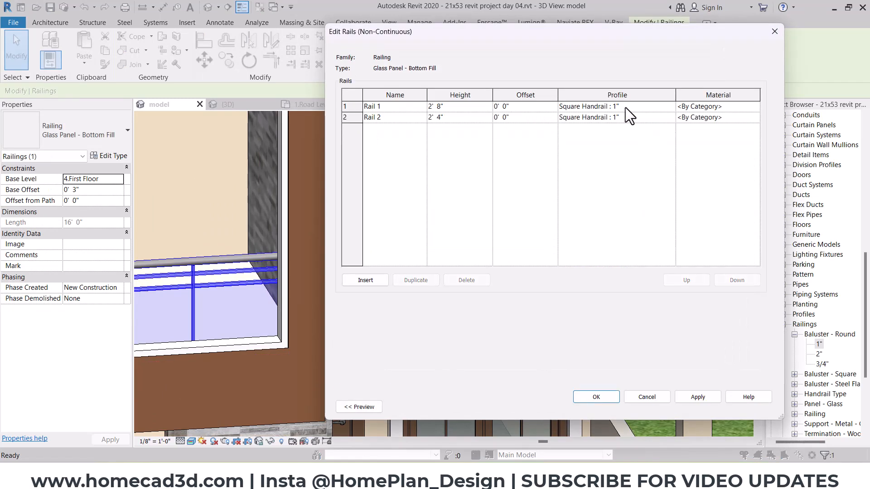
click(747, 110)
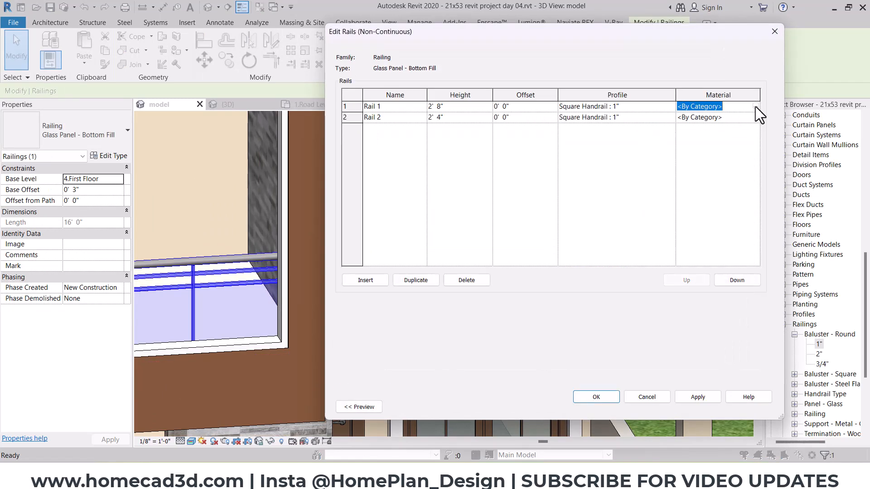
click(755, 107)
scroll(96, 271, down, 3)
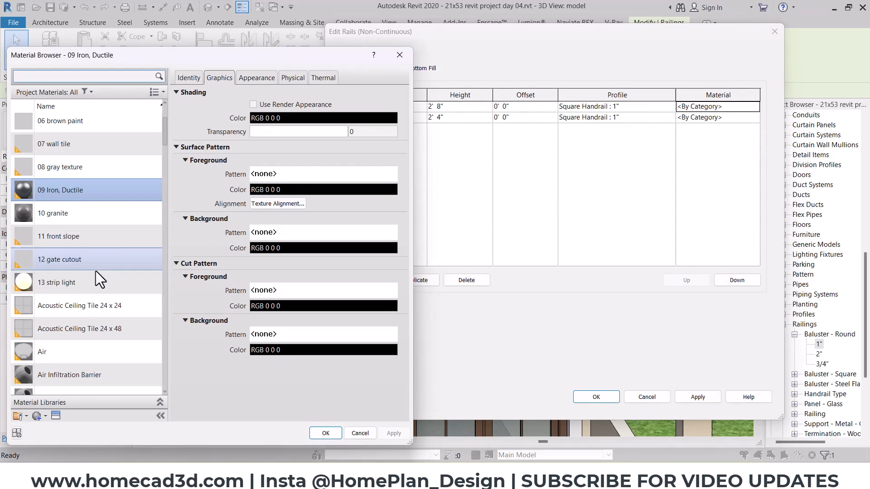
scroll(73, 315, down, 2)
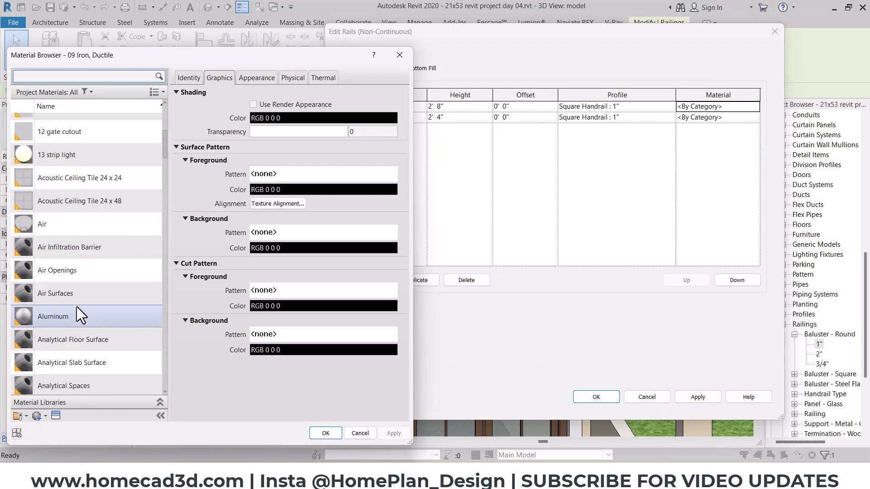
click(70, 322)
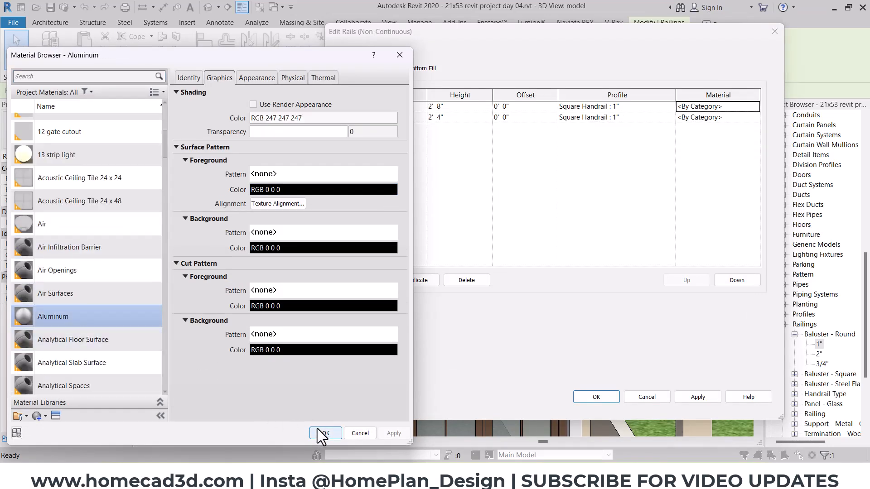
- Give the Aluminum material's appearance a Semi-polished finish and accept it for Rail 1
click(262, 80)
click(303, 200)
click(333, 223)
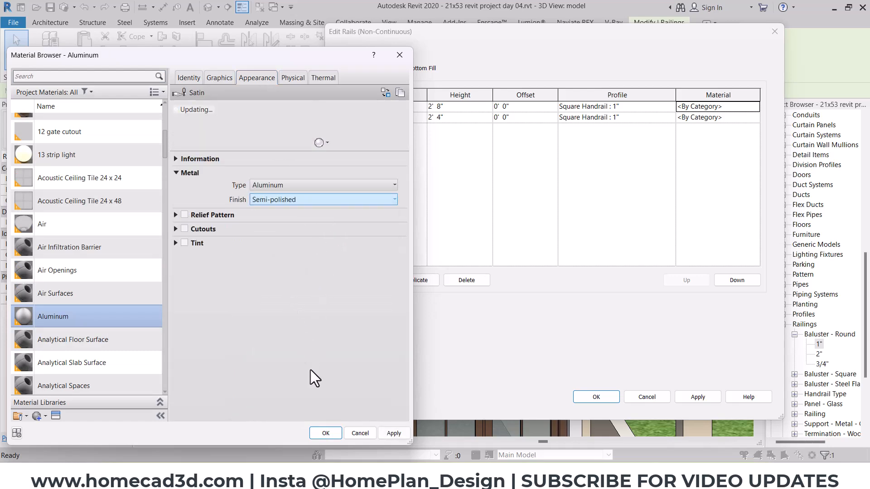
click(326, 433)
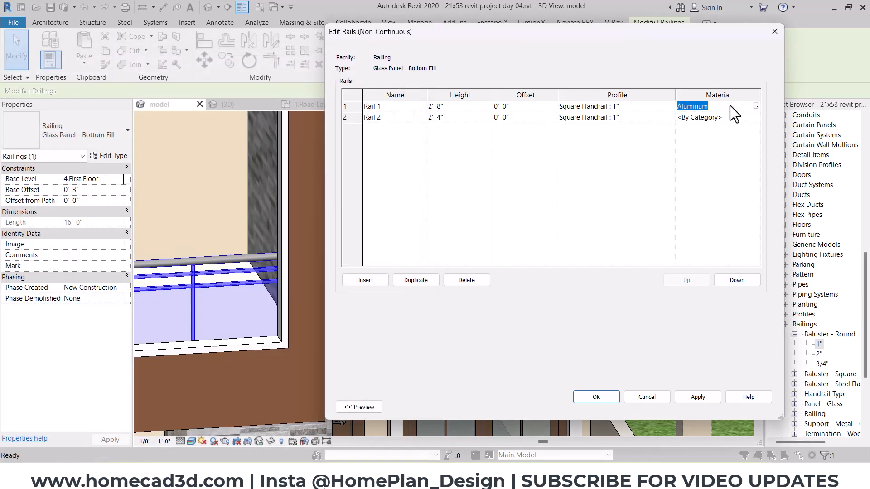
- Assign Aluminum to Rail 2 of the same railing and review its baluster placement
click(730, 118)
text(Aluminum)
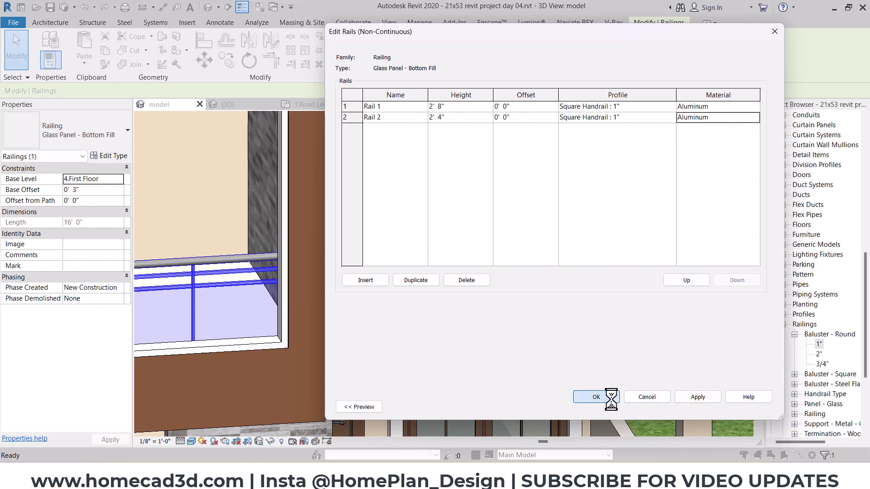
click(596, 397)
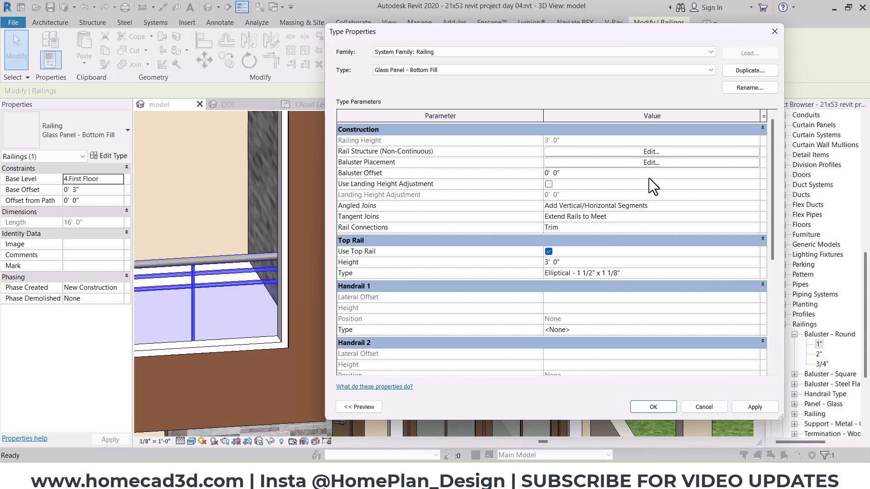
click(652, 162)
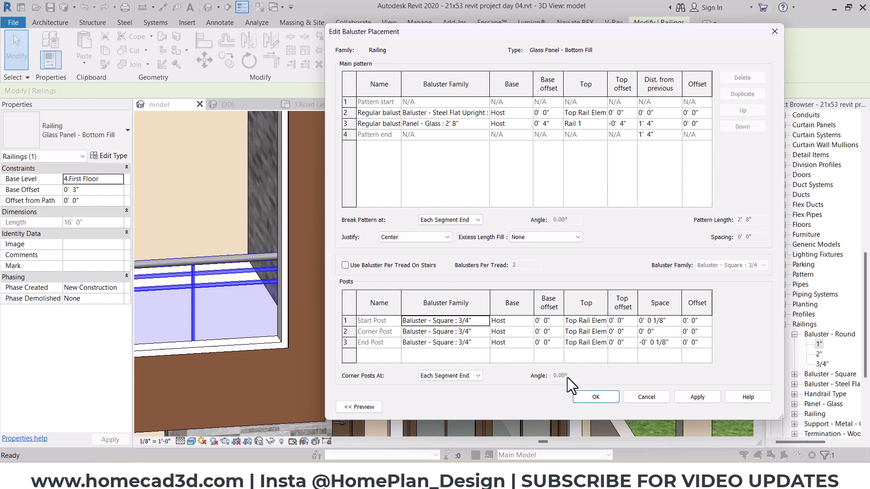
click(588, 397)
- Give the railing's top rail type the Rectangular Handrail : 2" x 2" profile and the Aluminum material, and apply the type changes
click(755, 273)
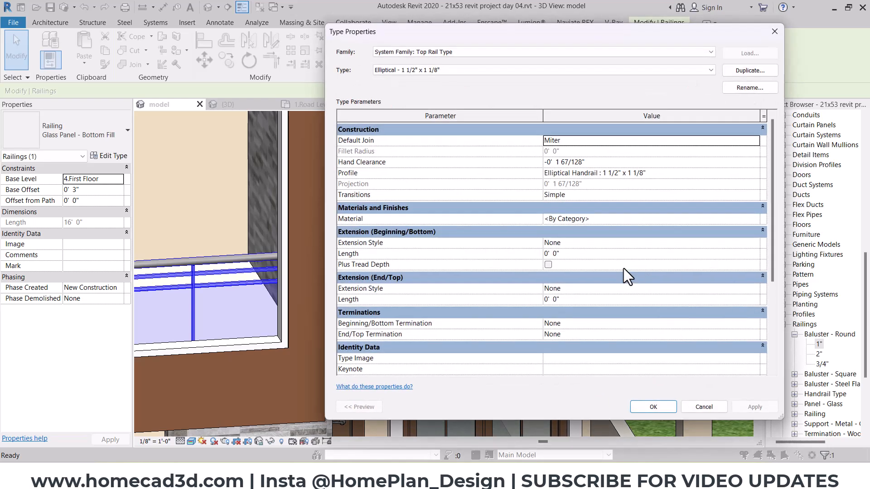
click(652, 172)
click(754, 172)
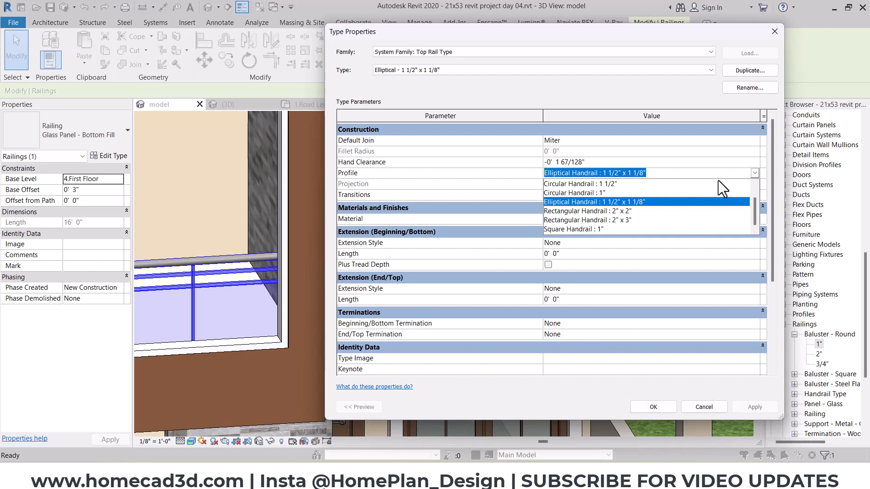
click(623, 211)
click(604, 222)
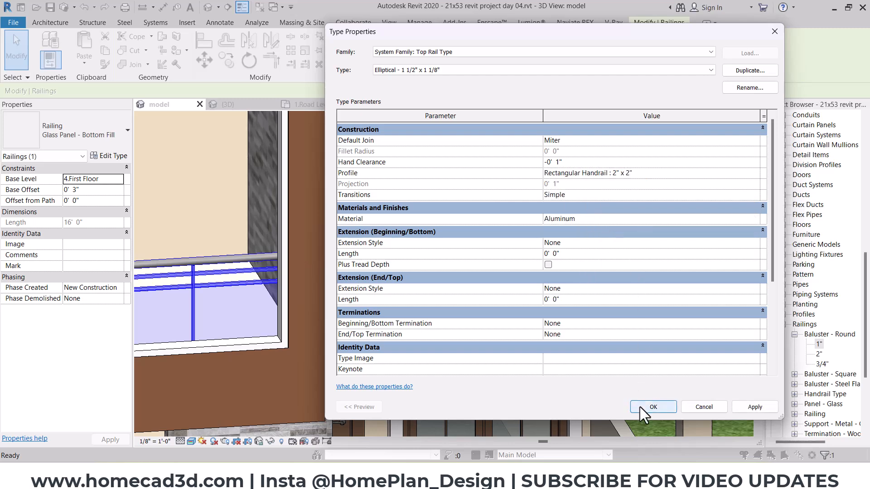
click(653, 407)
click(654, 406)
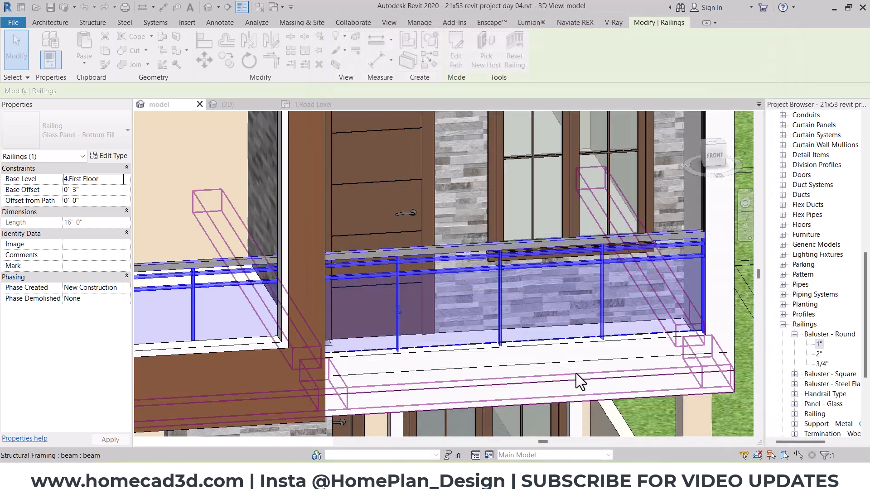
- Set the baluster material of the Baluster - Steel Flat Upright 2" x 1/2" type to Aluminum
click(601, 248)
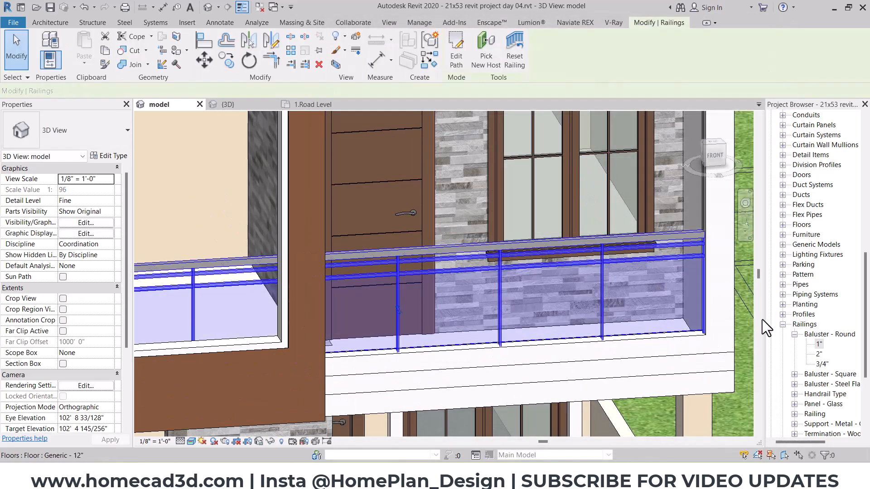
click(793, 384)
double_click(824, 393)
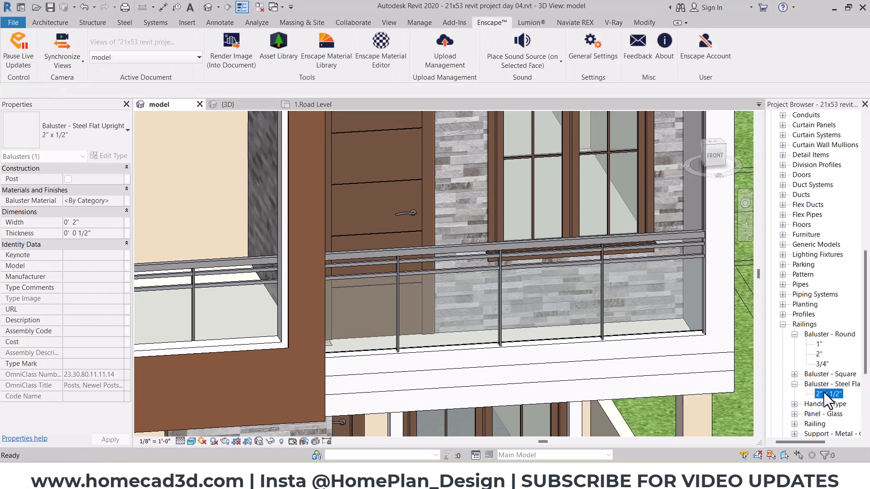
click(612, 166)
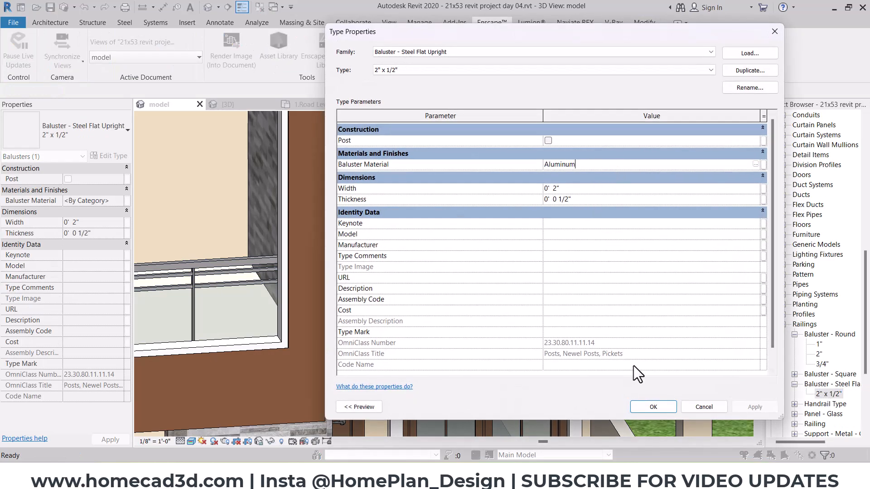
click(653, 406)
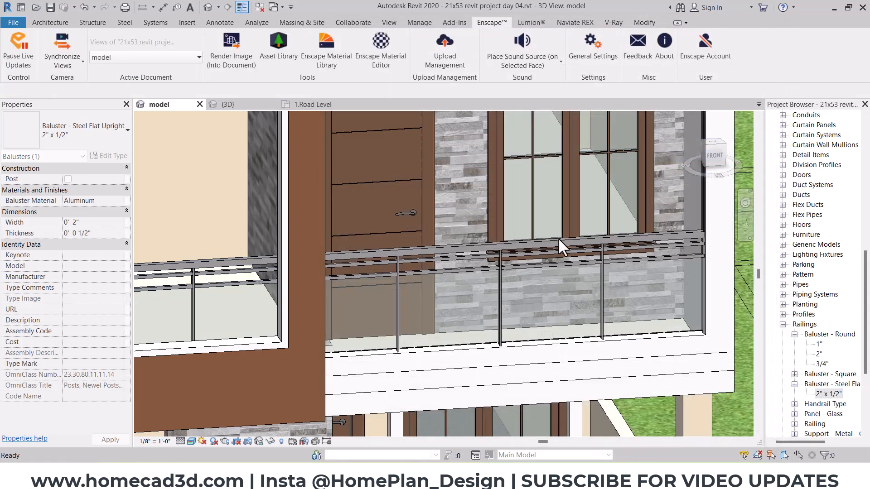
- Check the glass railing's post families in its baluster placement and set the Baluster - Square 3/4" type's baluster material to Aluminum
click(447, 251)
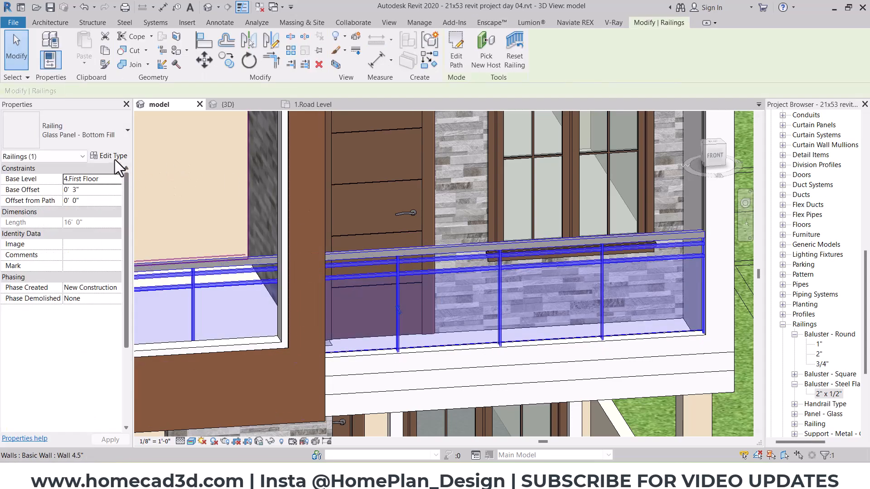
click(115, 157)
click(622, 162)
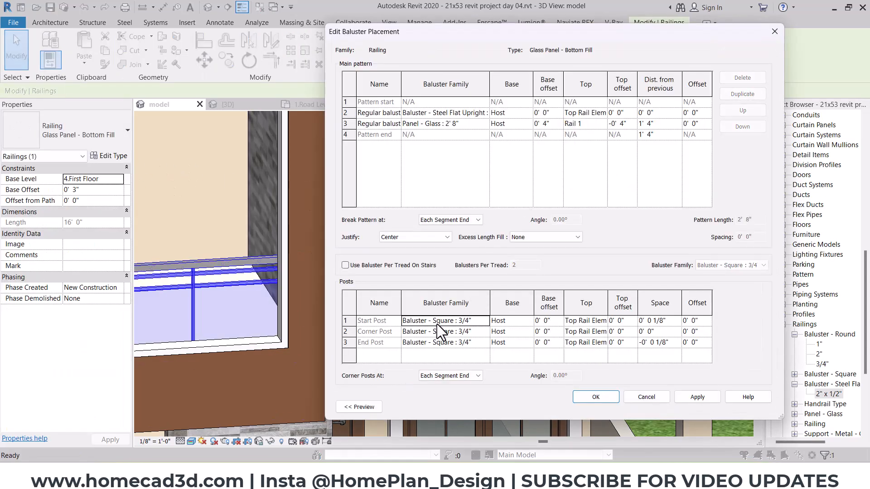
click(596, 397)
click(646, 397)
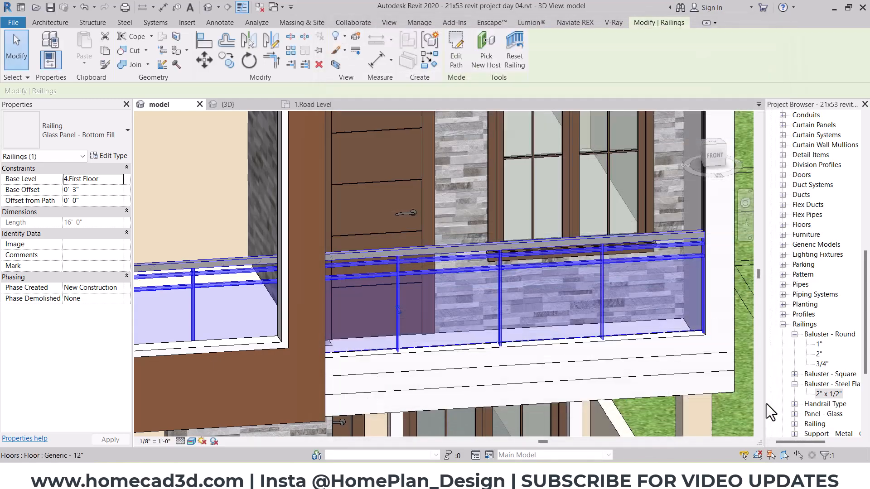
click(794, 374)
click(821, 414)
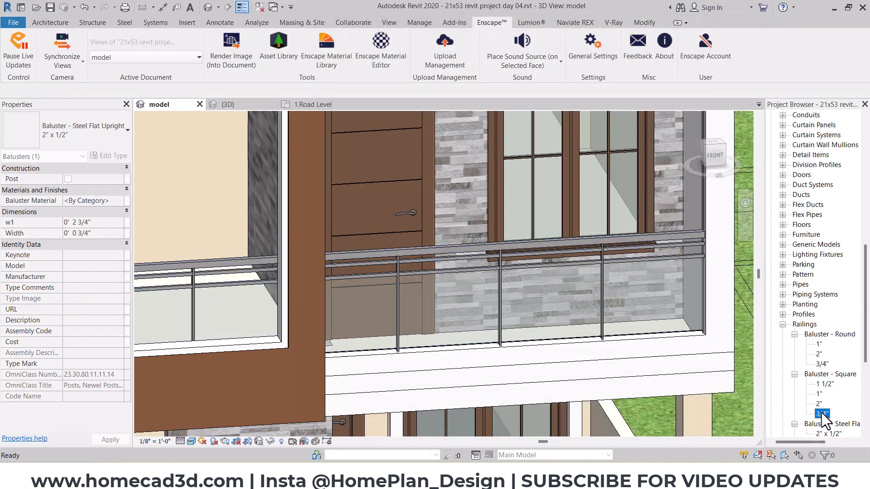
double_click(822, 413)
click(611, 166)
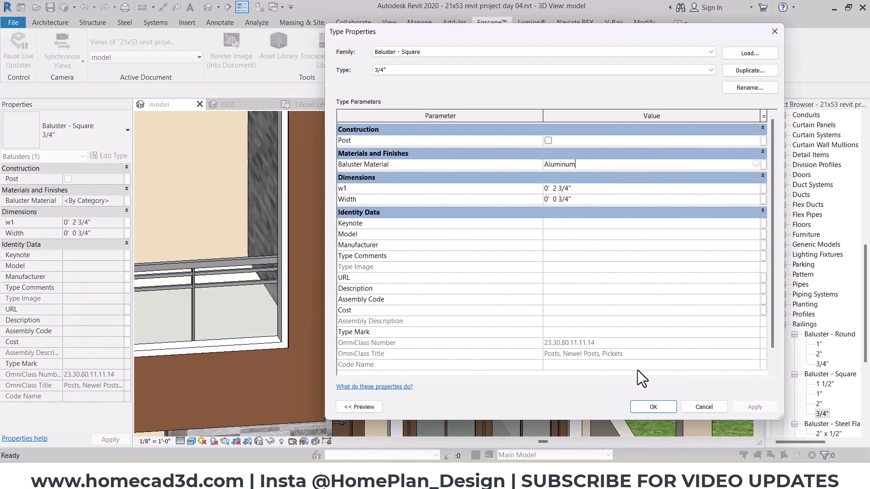
click(653, 406)
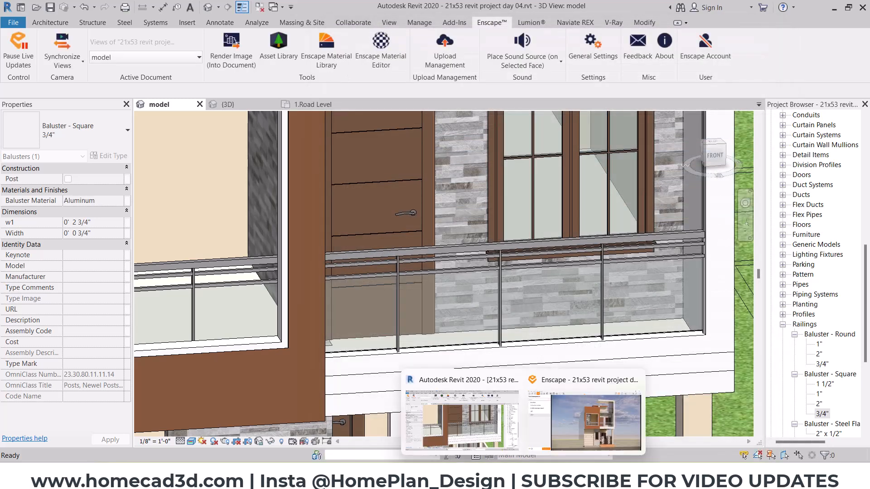
- Switch to Enscape to check the balcony railing's aluminum finish in the render, and return to Revit with nothing selected
click(607, 426)
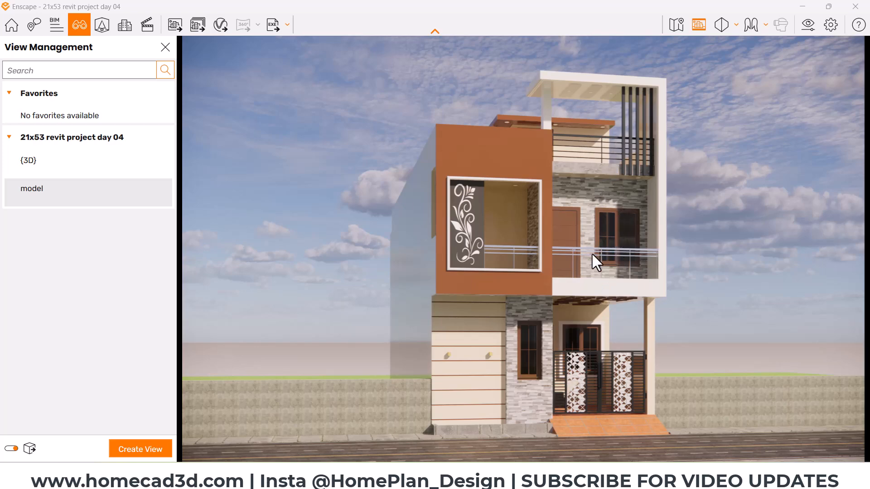
click(803, 7)
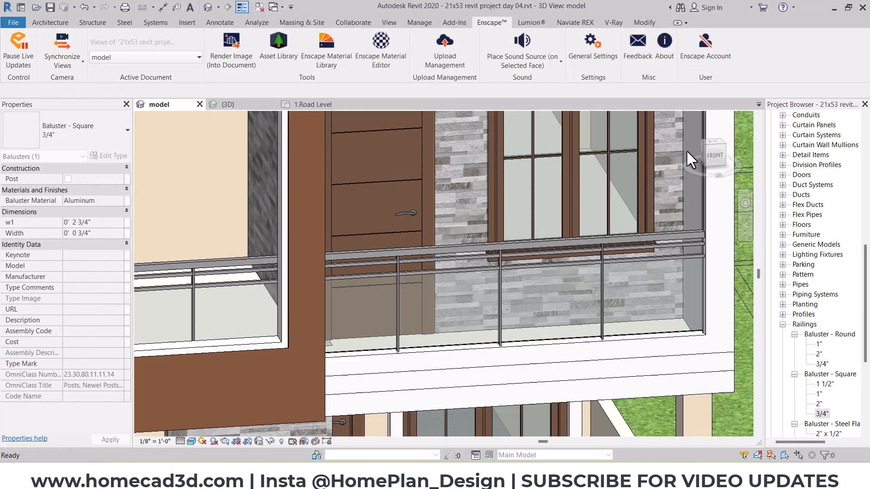
key(Escape)
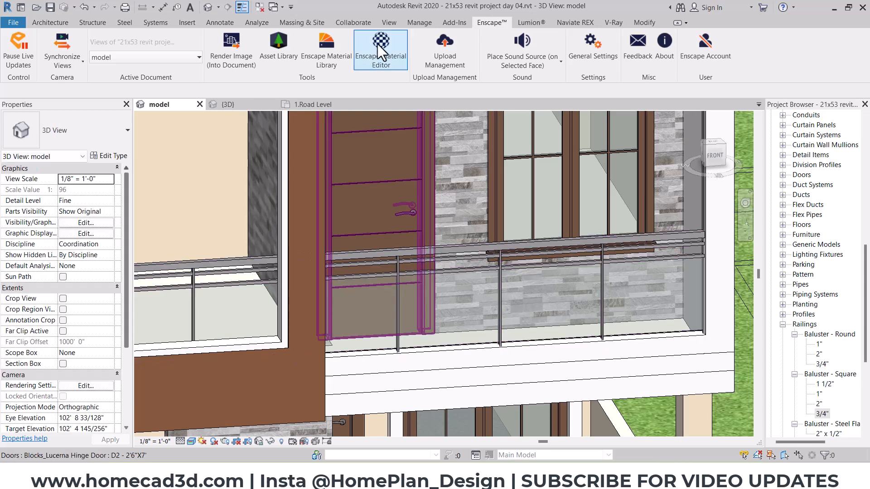
- Set the Glass material's appearance to Blue glazing with a reflectance of 100 and 6 sheets of glass
click(55, 52)
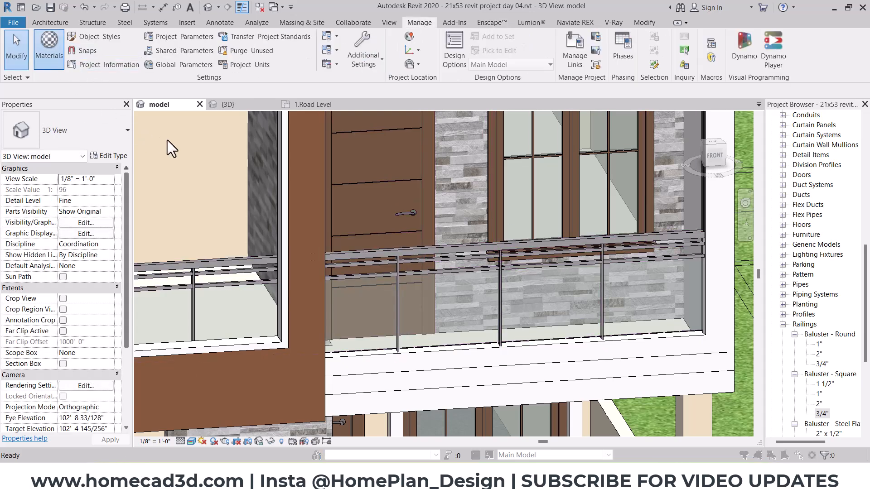
click(98, 76)
text(glass)
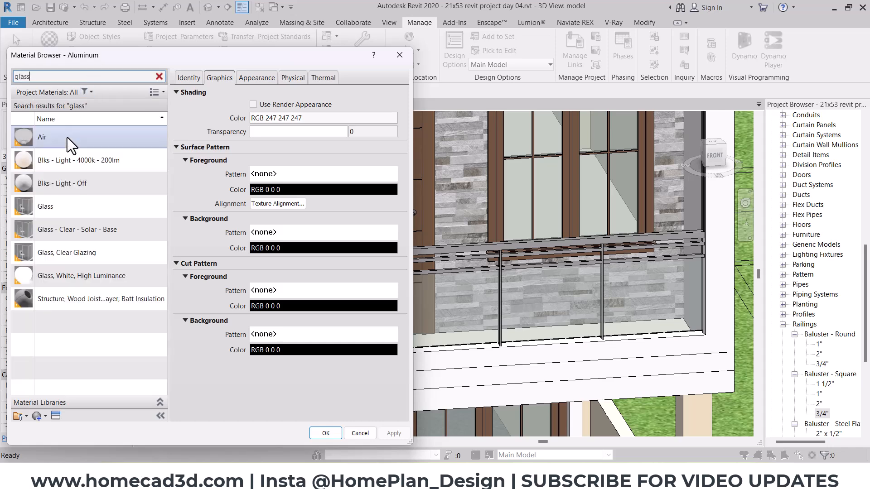
click(58, 213)
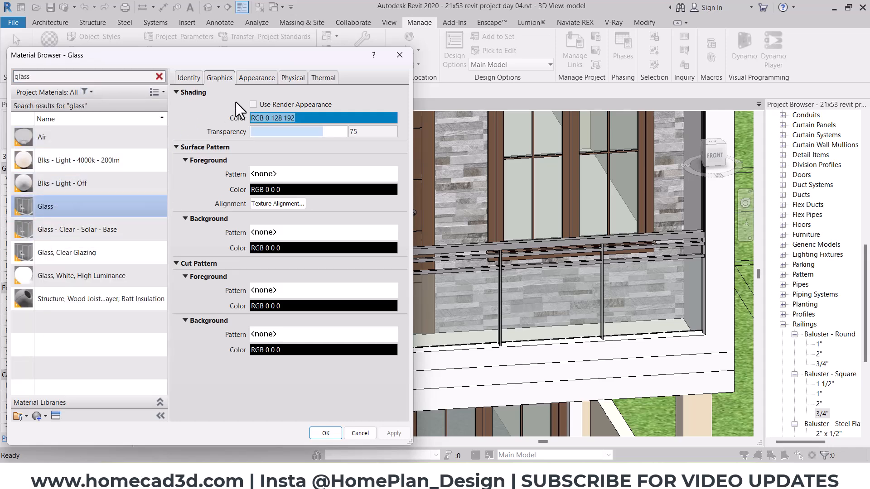
click(256, 80)
click(286, 185)
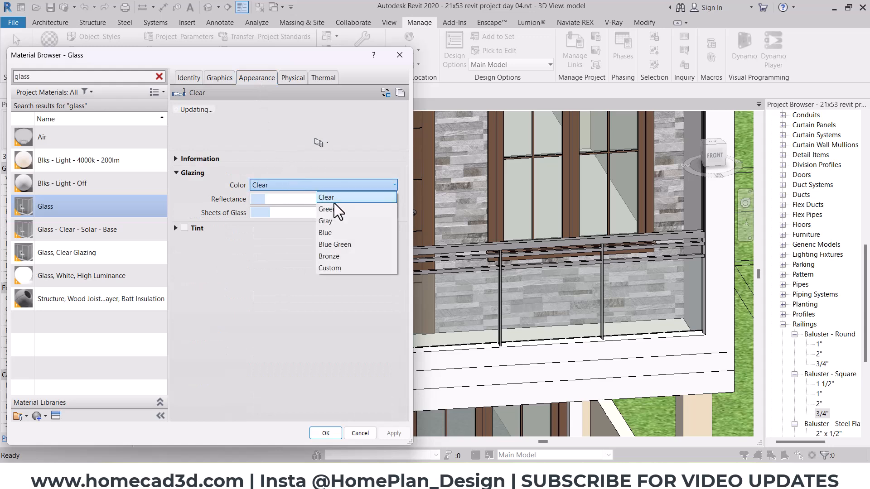
click(335, 232)
drag(272, 200, 408, 203)
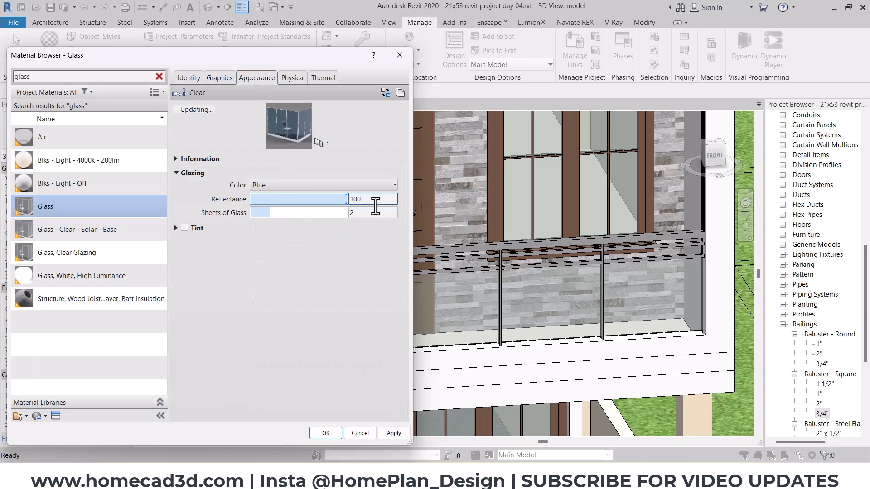
drag(278, 212, 466, 231)
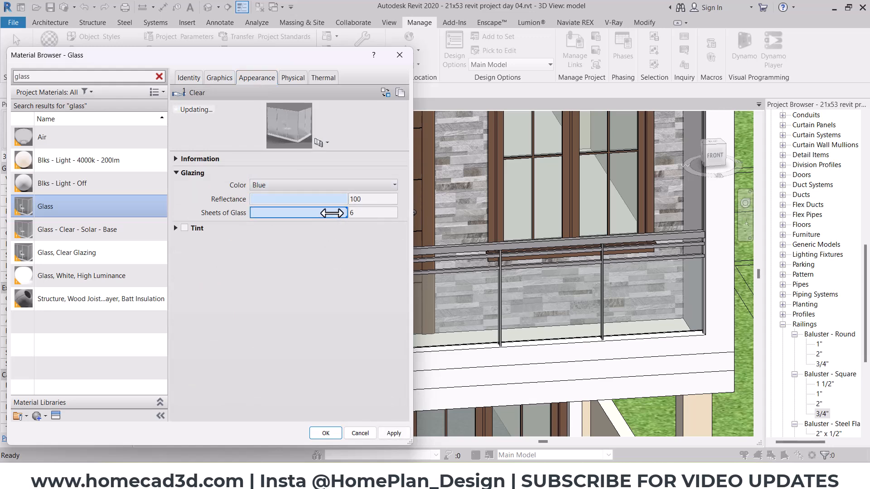
click(326, 433)
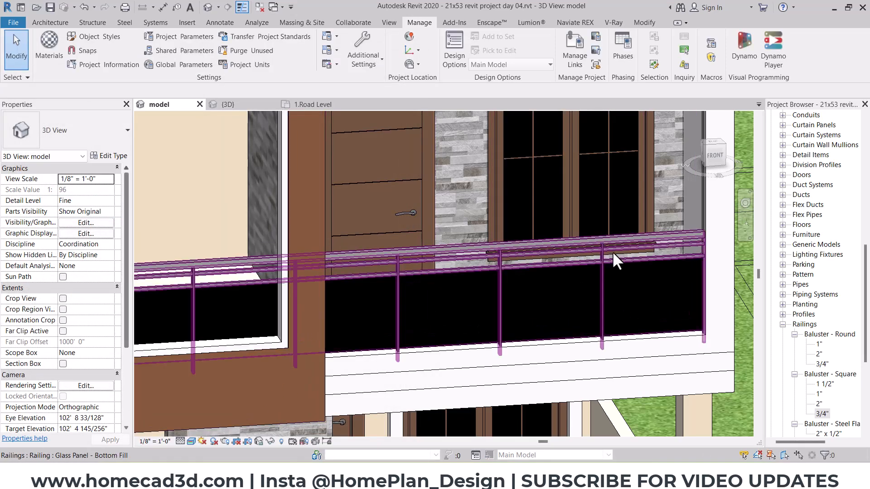
- Switch to Enscape and set the image effects to 1% motion blur, 18% lens flare, 0% vignette and 5% chromatic aberration
click(573, 415)
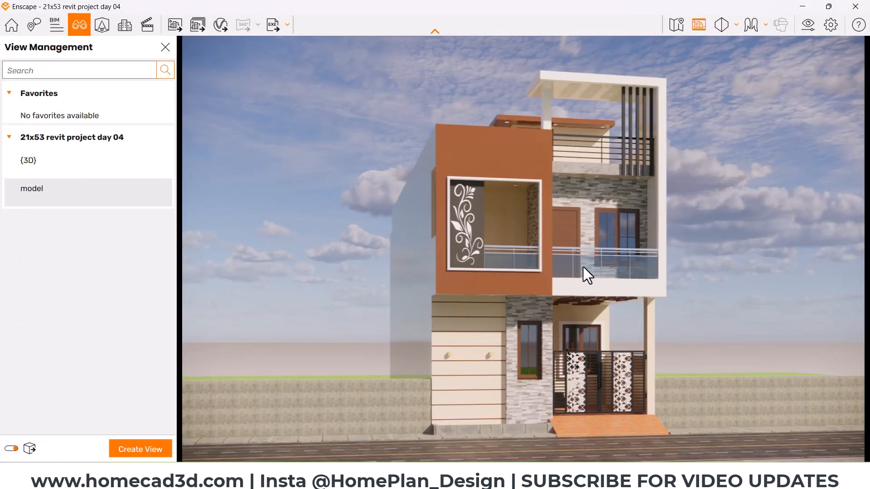
drag(575, 258, 583, 258)
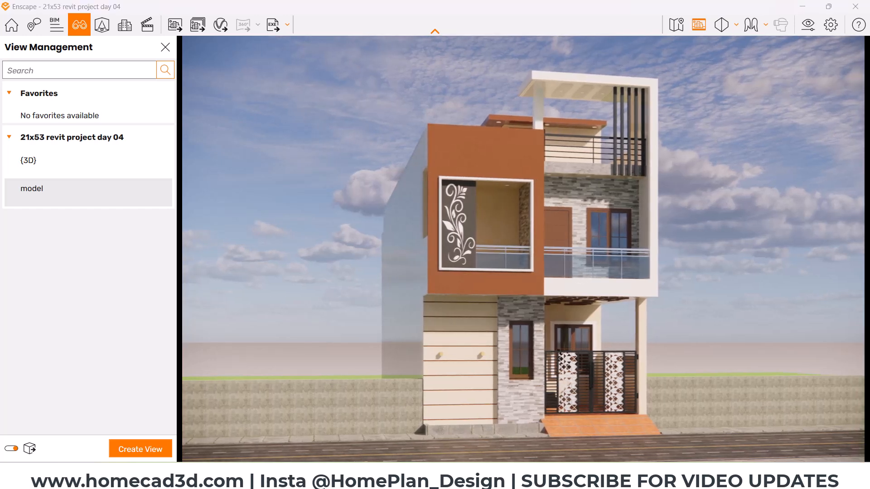
click(803, 29)
drag(467, 29, 224, 35)
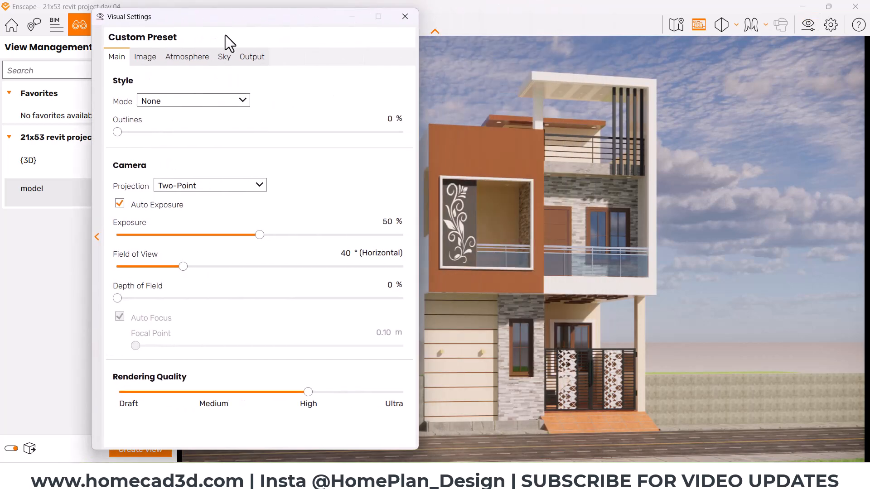
click(146, 53)
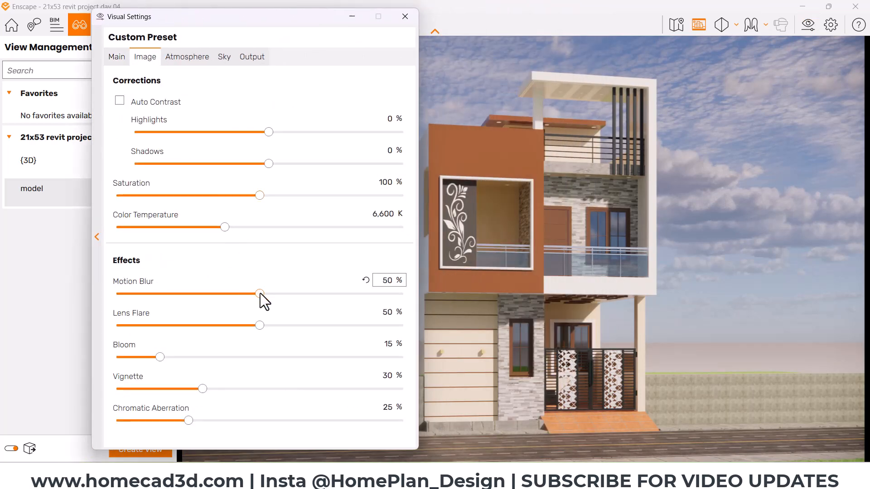
drag(259, 294, 120, 294)
drag(259, 324, 169, 327)
drag(202, 389, 114, 391)
drag(188, 420, 133, 420)
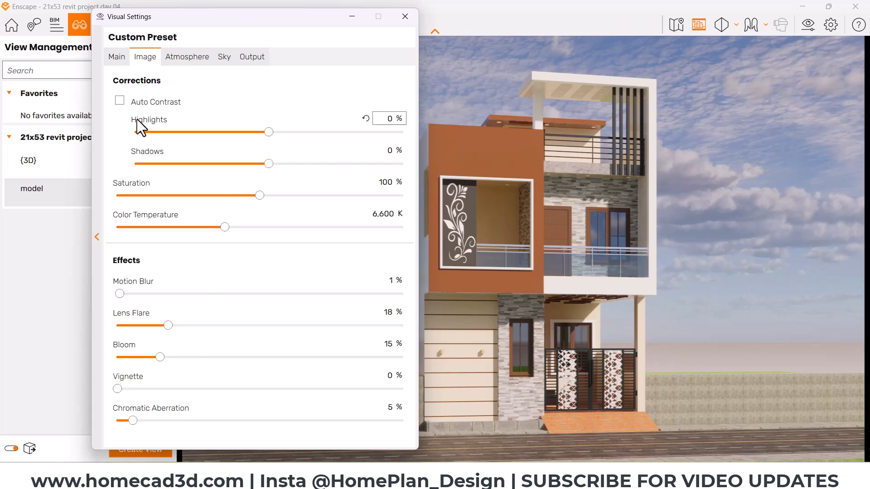
- Enable Auto Contrast and slightly lower the image's color temperature
click(119, 100)
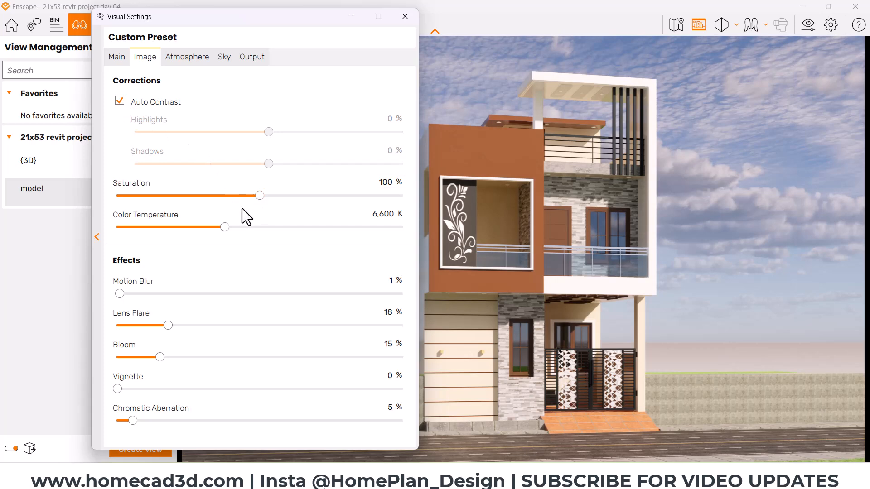
drag(224, 228, 210, 230)
drag(211, 230, 211, 230)
- Set fog intensity to 0%, sun brightness to 40%, artificial light brightness to 200%, ambient brightness to 100% and shadow sharpness to 20%
click(187, 58)
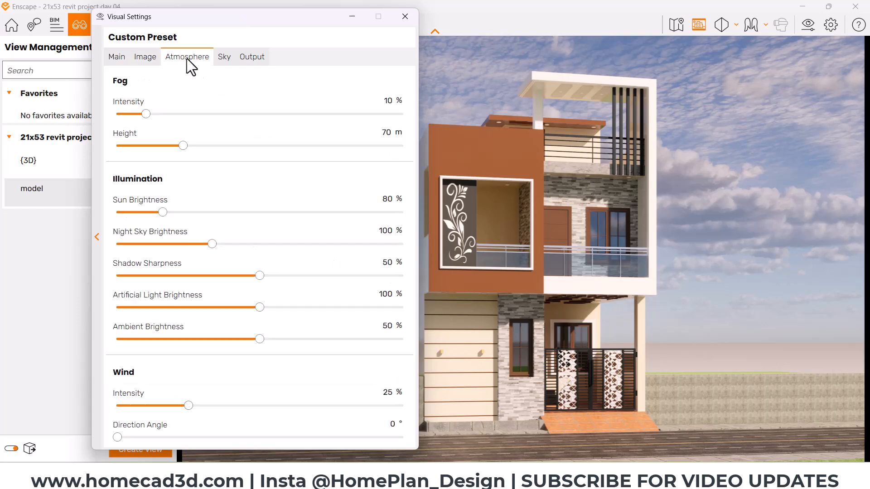
drag(145, 113, 118, 114)
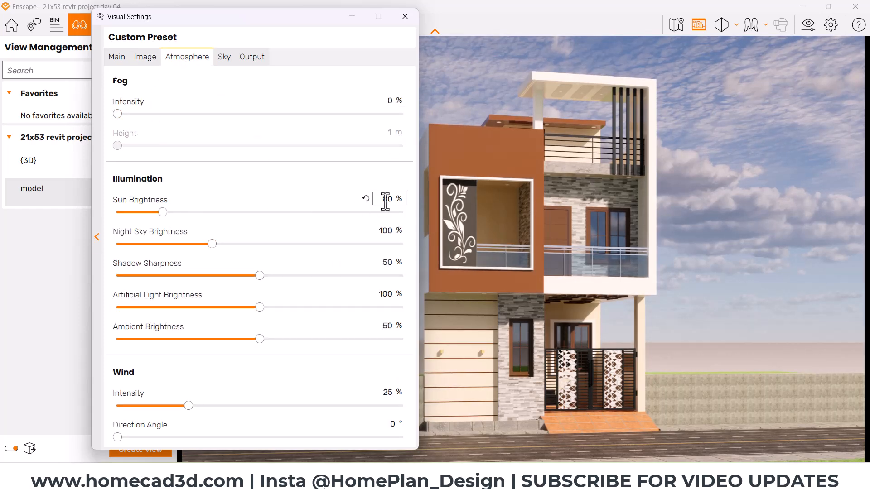
text(40)
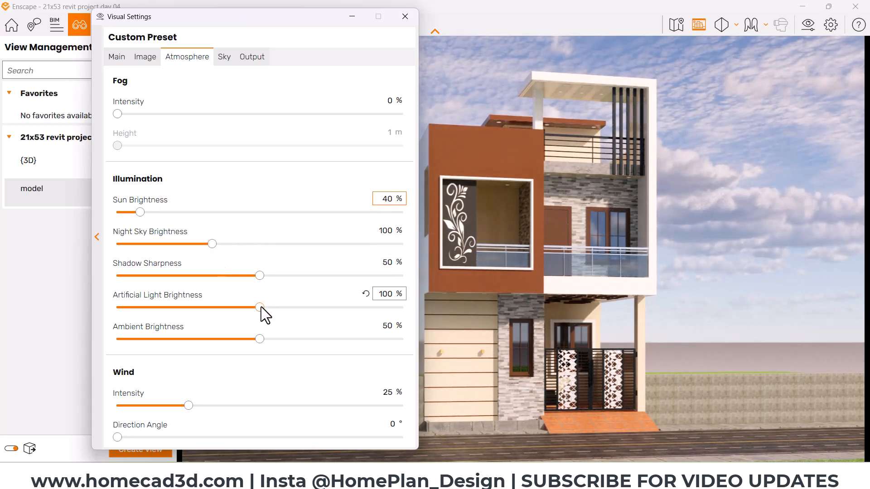
drag(260, 308, 402, 307)
drag(257, 338, 402, 339)
drag(257, 275, 173, 275)
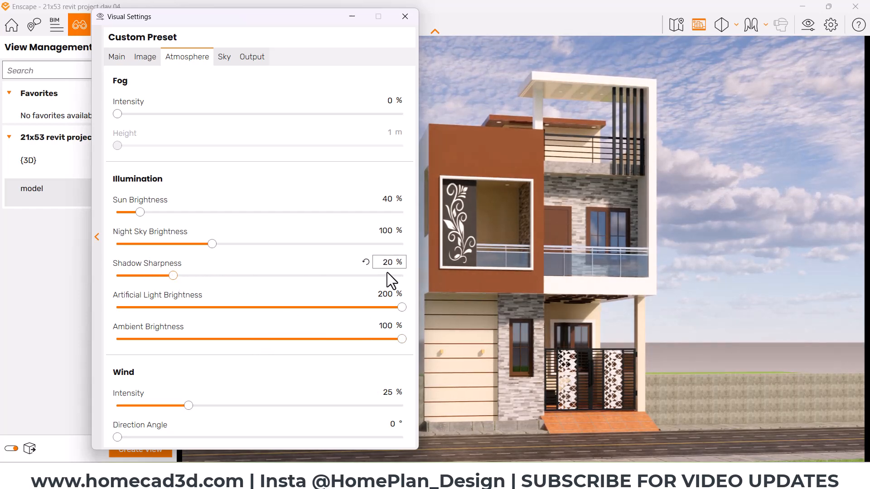
- Reduce the amount of clouds in the sky, raise the rendering quality to Ultra and close the visual settings
click(226, 58)
drag(256, 257, 116, 257)
drag(259, 319, 154, 319)
click(116, 57)
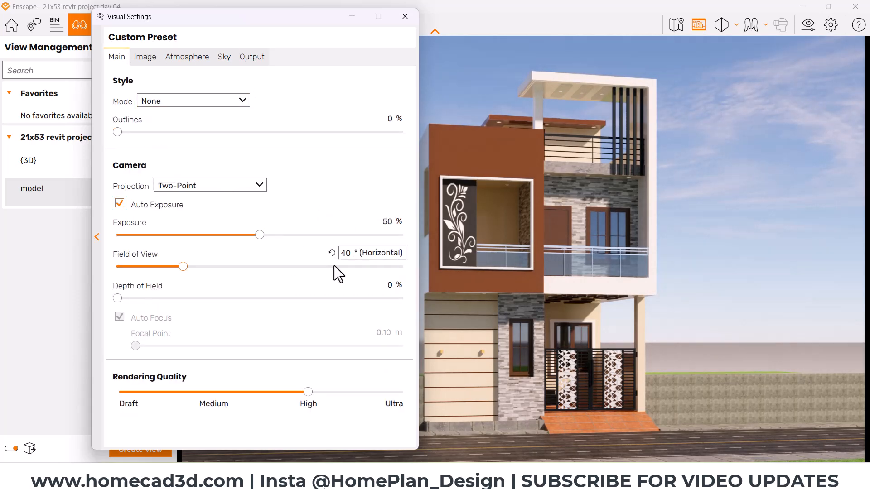
drag(309, 391, 437, 397)
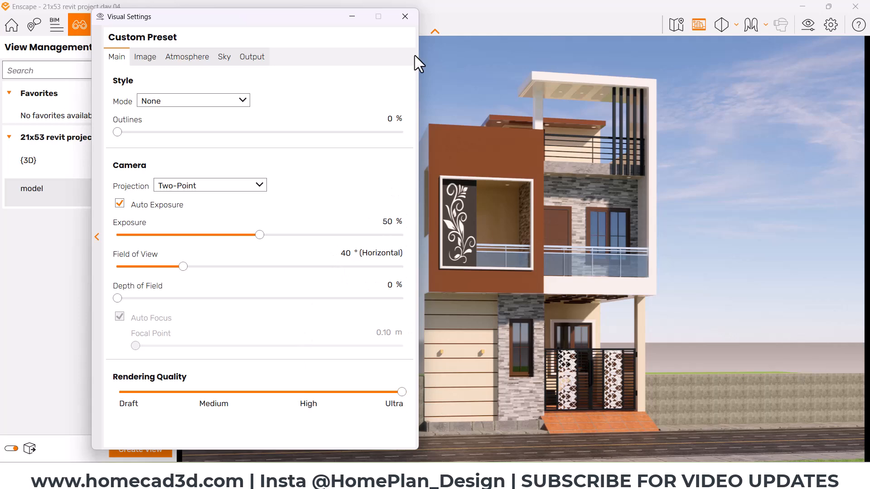
click(405, 18)
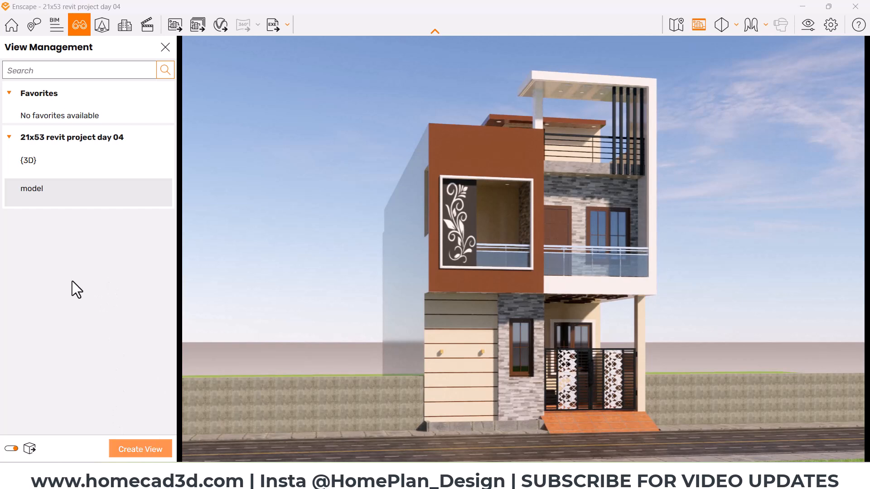
- Start a new Enscape view named "evening view" with the sun at an azimuth of about 215° and an altitude of about -2°
click(131, 448)
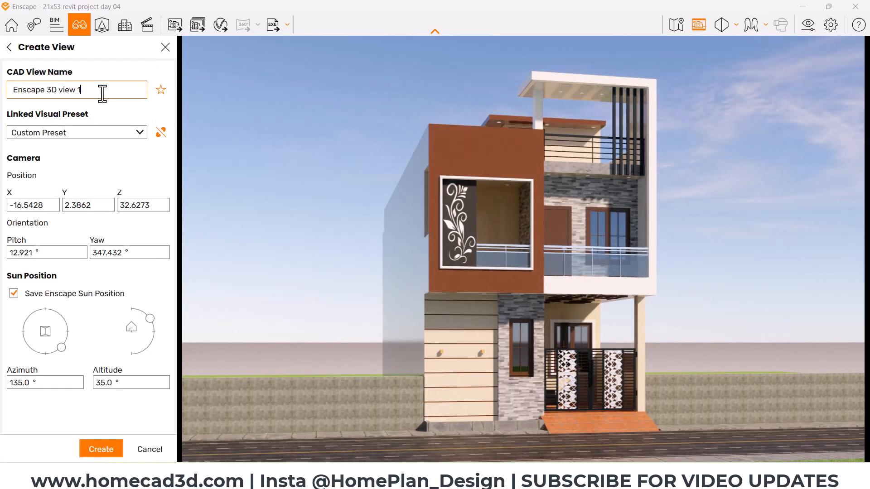
drag(101, 90, 1, 94)
text(evening view)
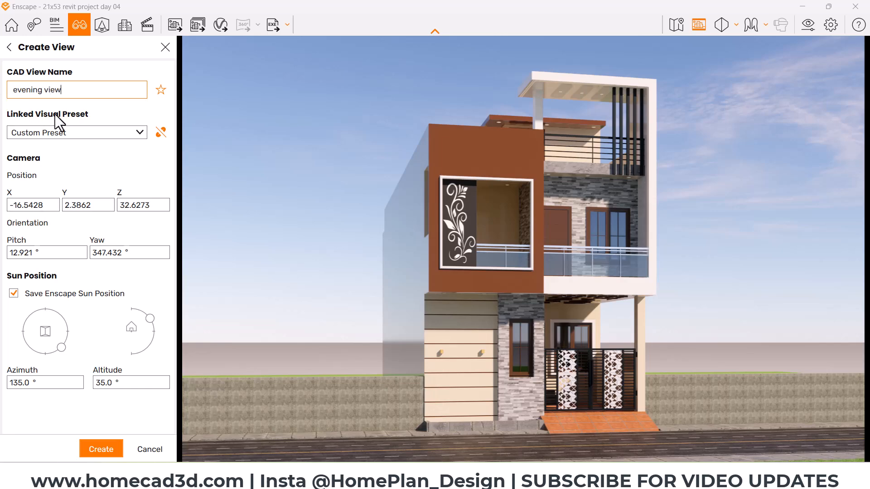
drag(59, 352, 32, 353)
mouse_move(150, 320)
mouse_down()
mouse_move(136, 302)
mouse_move(159, 333)
mouse_up()
- Try sun altitudes of 0° and -5° for the evening view, set it to -4° and create the view
double_click(132, 381)
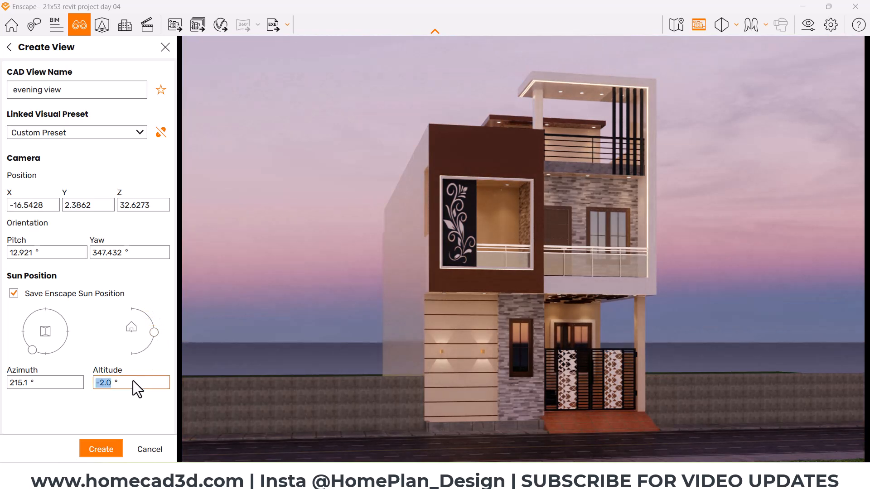
text(0)
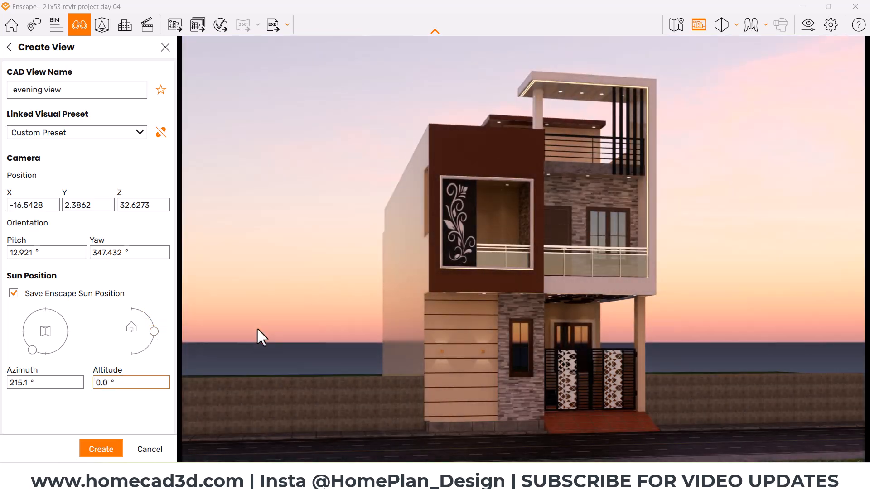
text(-)
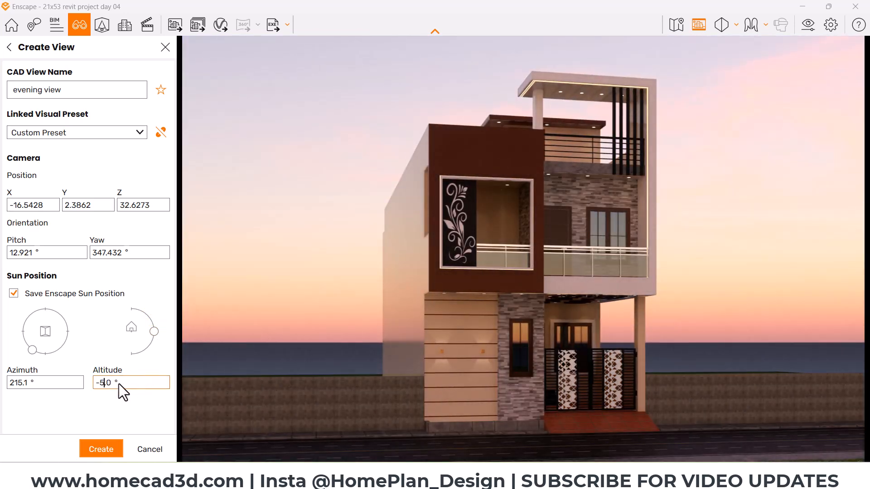
text(5)
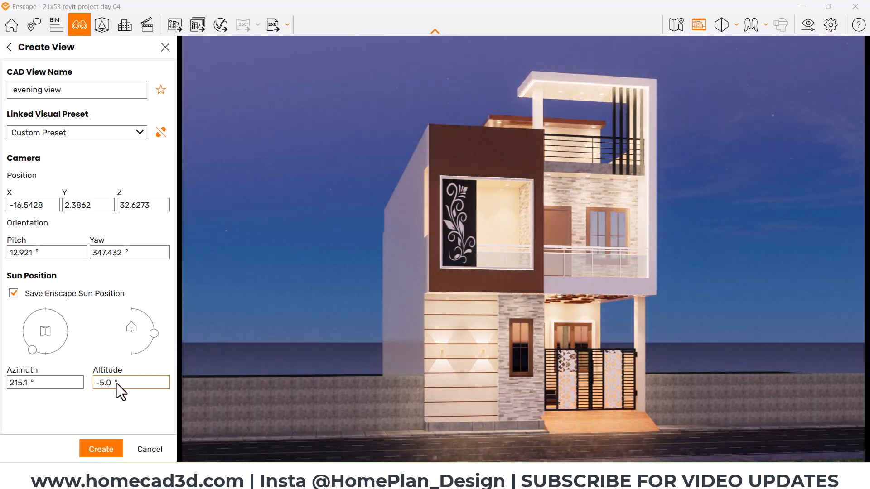
text(4)
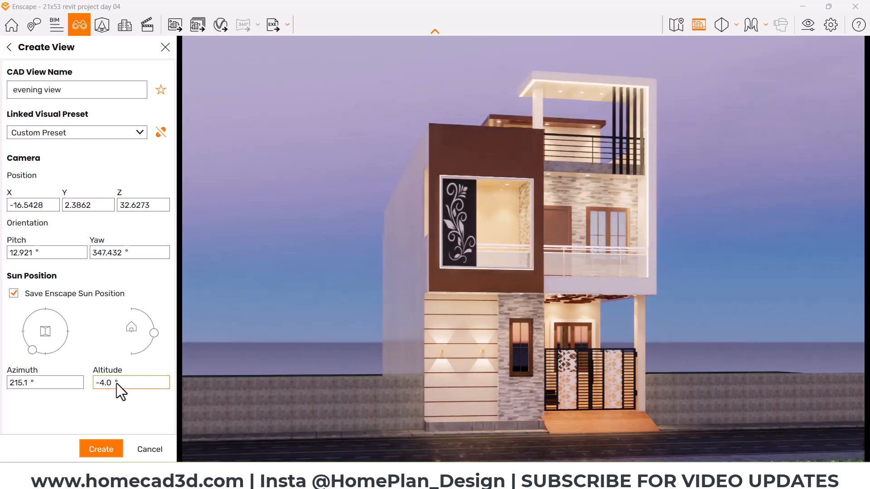
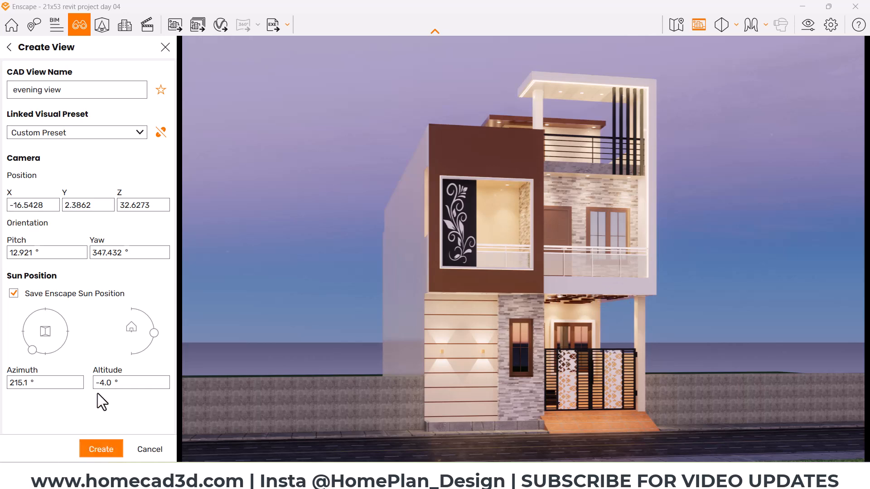
click(95, 446)
- Switch to Revit and collapse the Families branch of the project browser to reach the 3D views
mouse_move(523, 480)
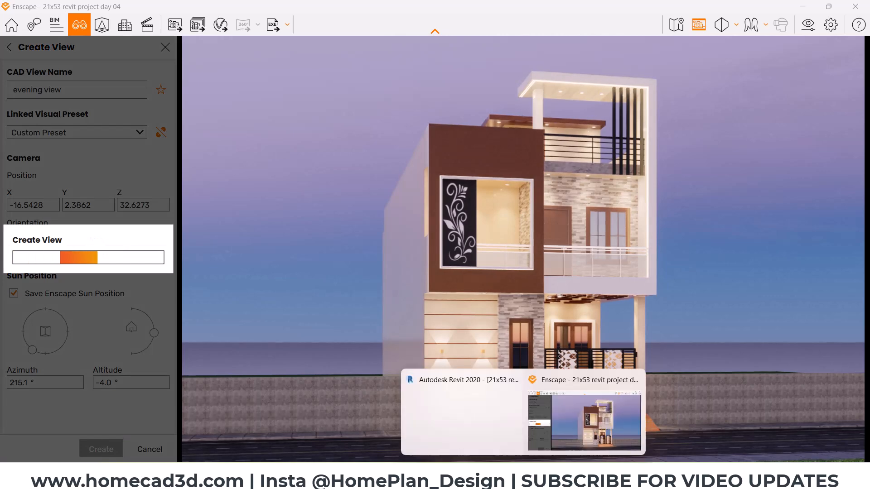
click(486, 432)
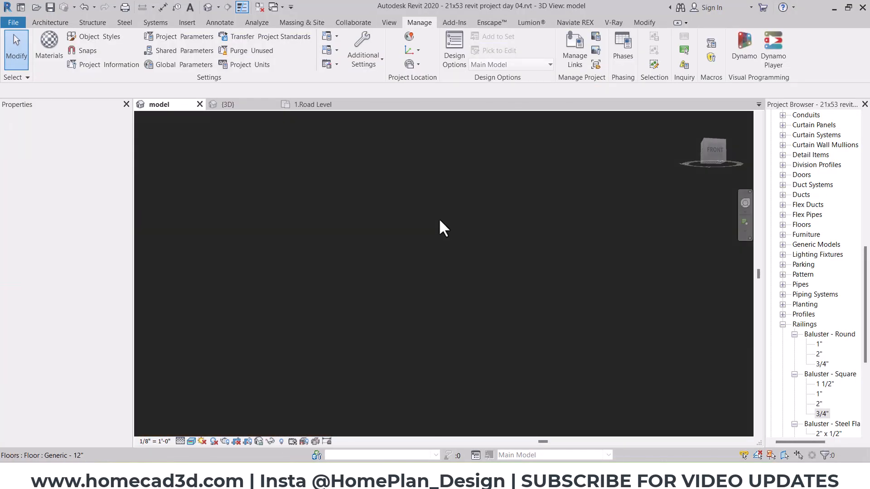
scroll(781, 227, up, 6)
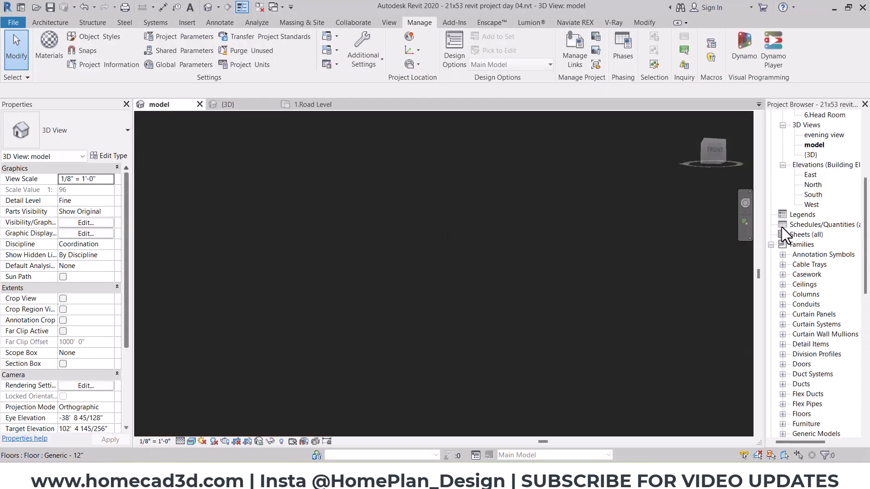
click(770, 245)
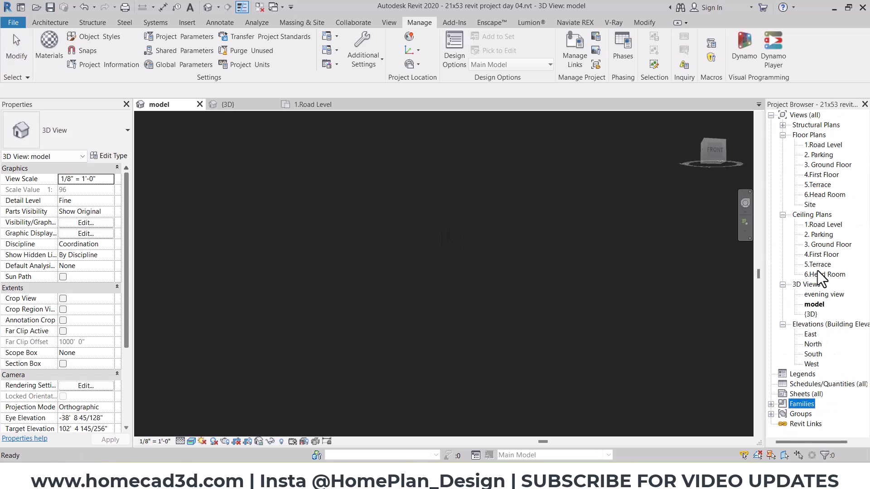
- In the {3D} view, set the brown ceiling pattern's extrusion end to 1/4" by in-place editing, finish the model and switch to Enscape
double_click(812, 313)
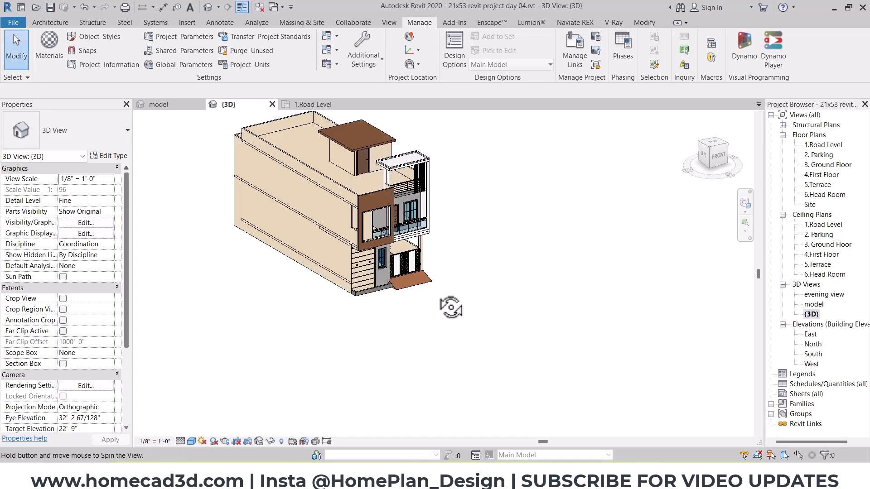
shift+middle_drag(440, 296, 408, 271)
scroll(386, 238, up, 10)
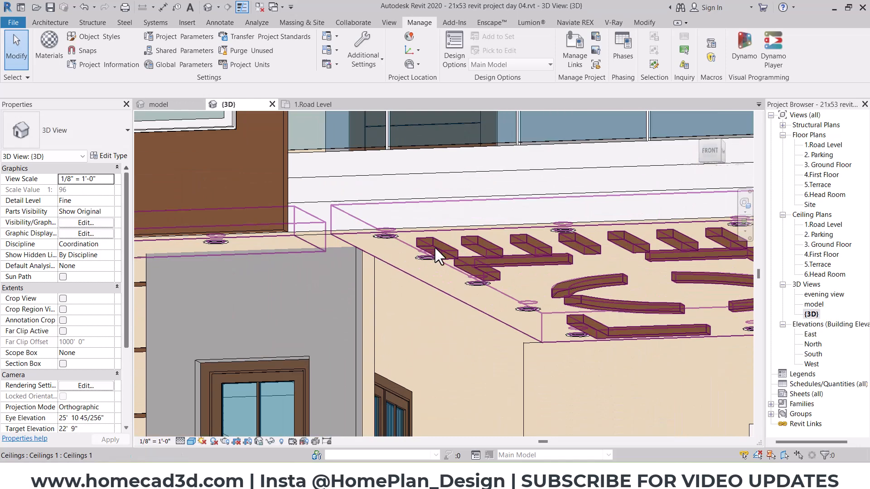
click(434, 246)
click(458, 50)
click(429, 242)
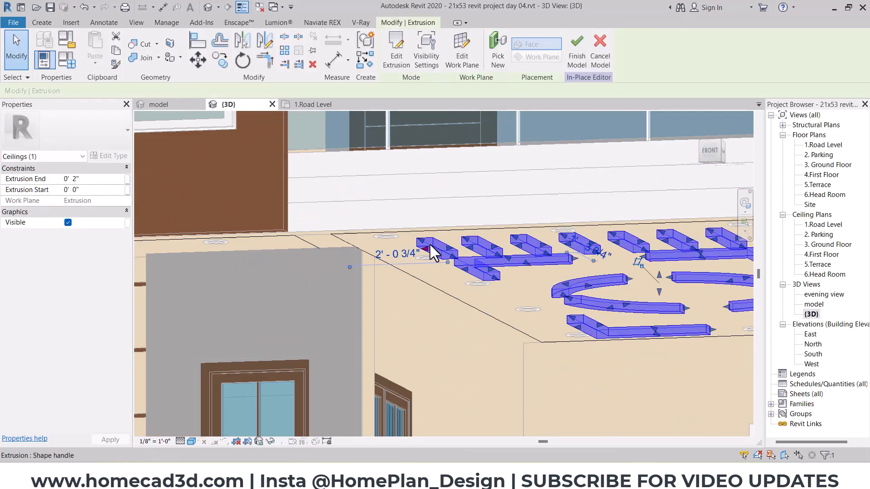
click(100, 181)
text(0' 0 1/4")
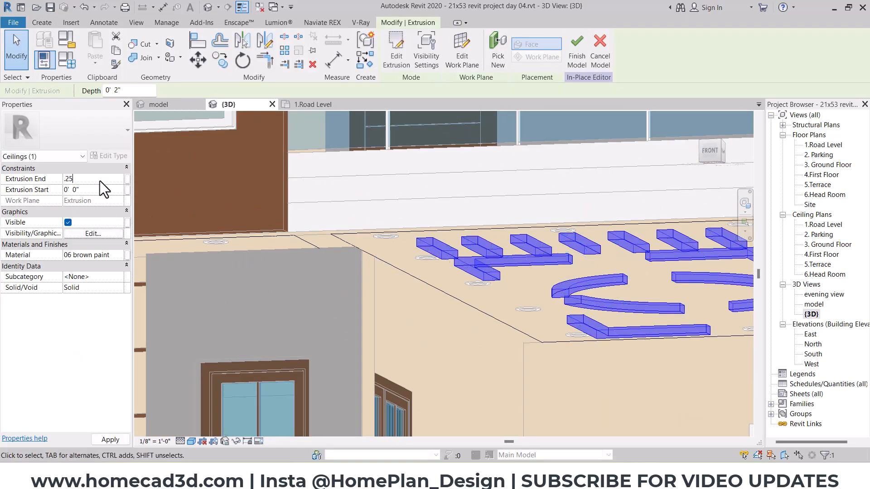
click(518, 265)
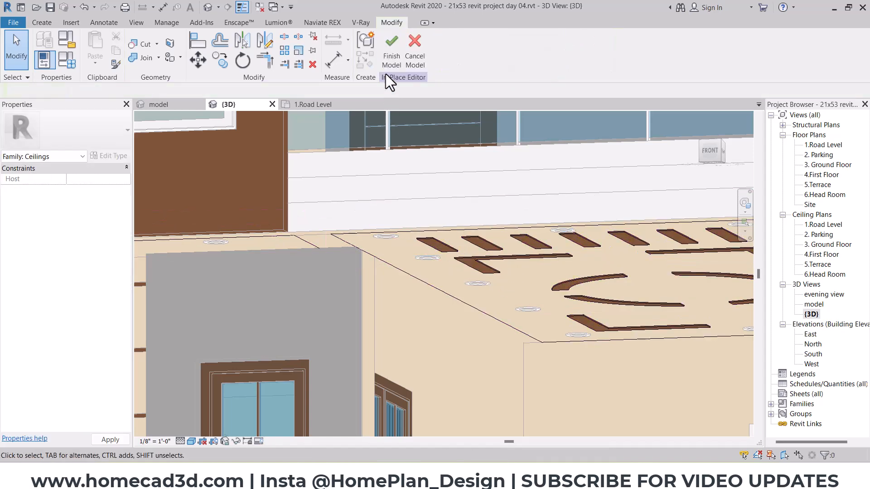
mouse_move(524, 480)
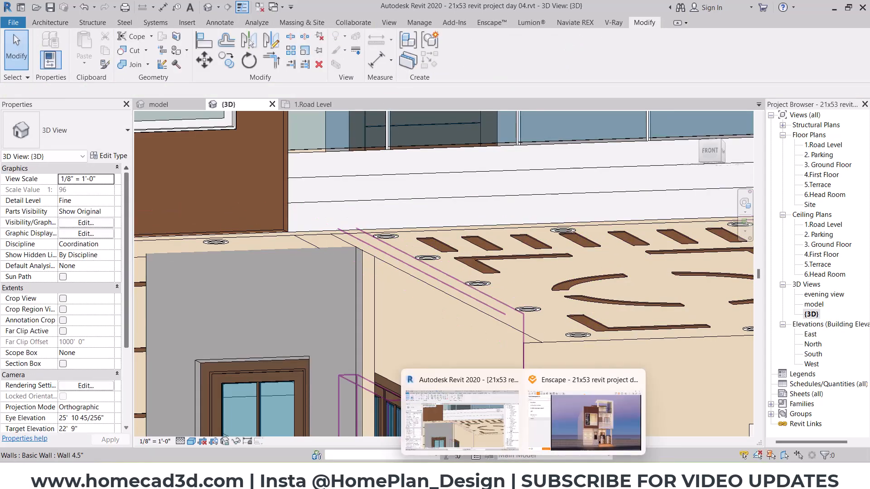
click(577, 433)
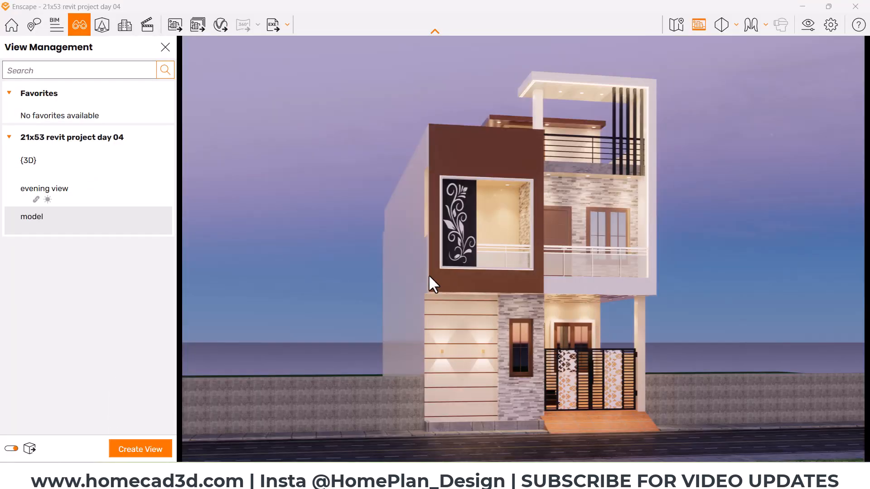
drag(245, 334, 264, 183)
drag(304, 152, 312, 269)
mouse_move(680, 288)
mouse_down()
mouse_move(745, 195)
mouse_move(767, 272)
mouse_up()
- Set the camera exposure to 60 % in the visual settings and close them
click(807, 24)
drag(202, 238, 228, 243)
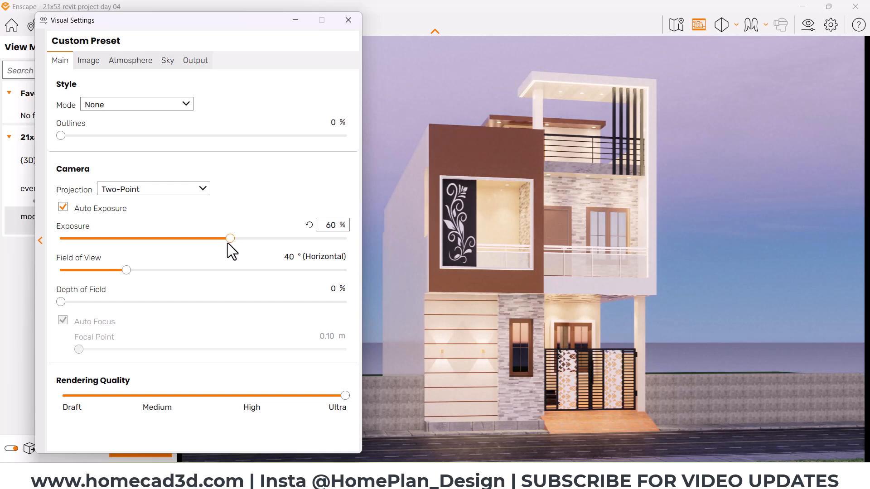
click(340, 19)
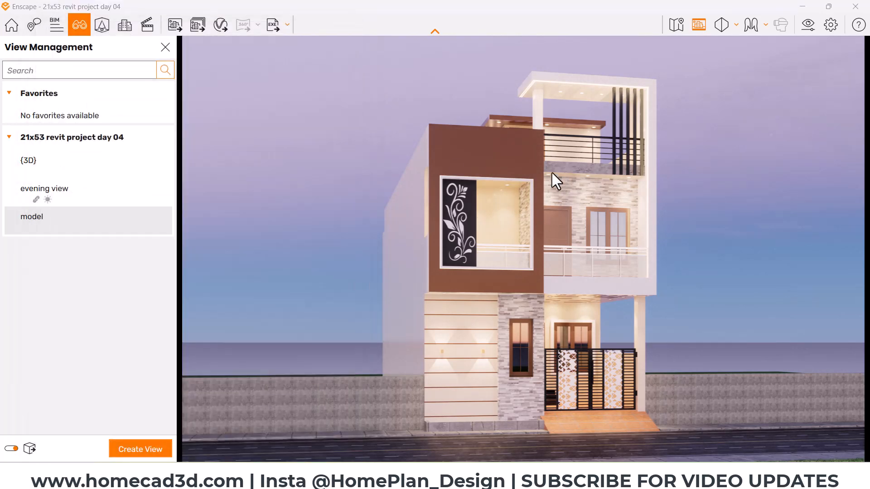
drag(445, 144, 479, 142)
drag(433, 155, 523, 145)
drag(443, 284, 509, 278)
drag(506, 286, 538, 281)
key(Escape)
- Render the current view as a PNG screenshot and save it as "evening view" in the 21x52 folder on the Desktop
click(178, 26)
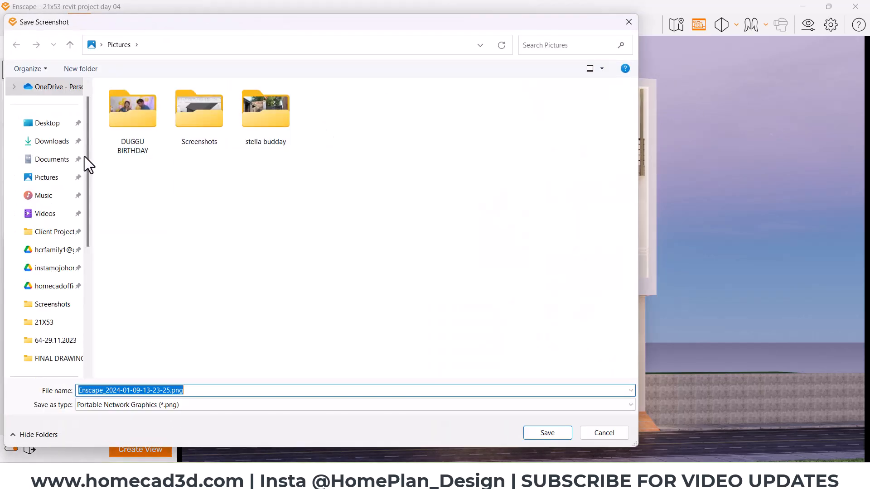
click(49, 124)
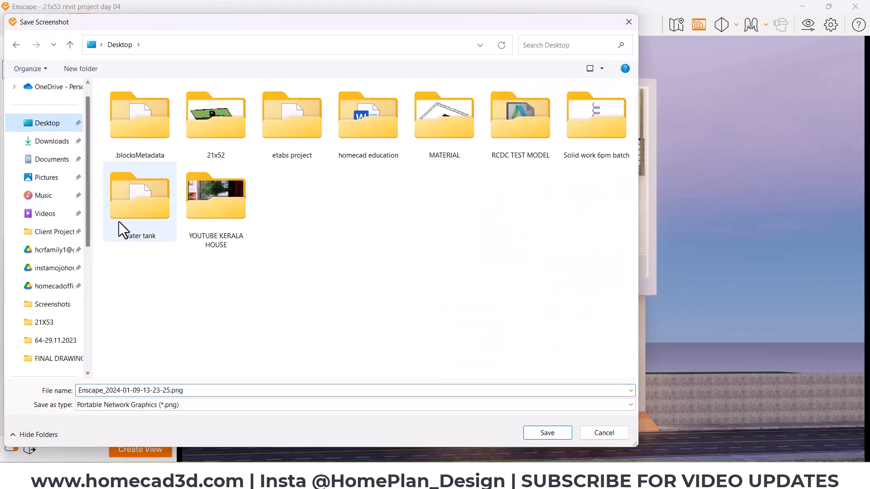
double_click(213, 130)
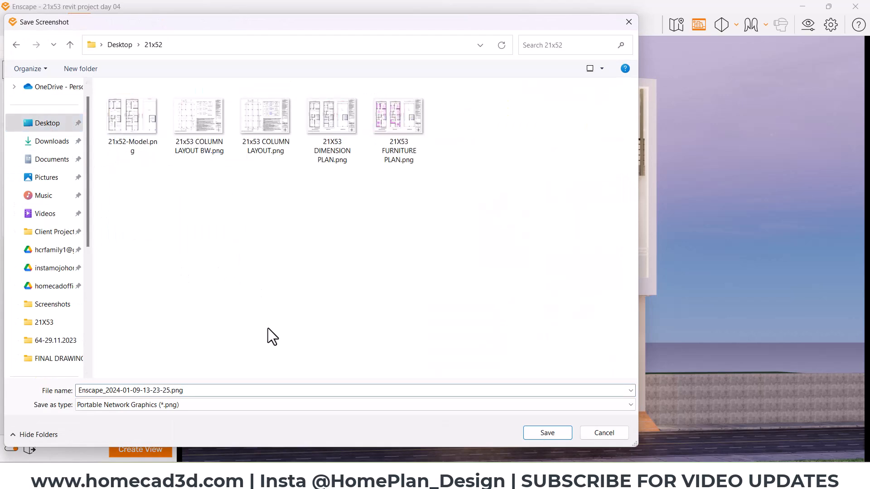
click(266, 393)
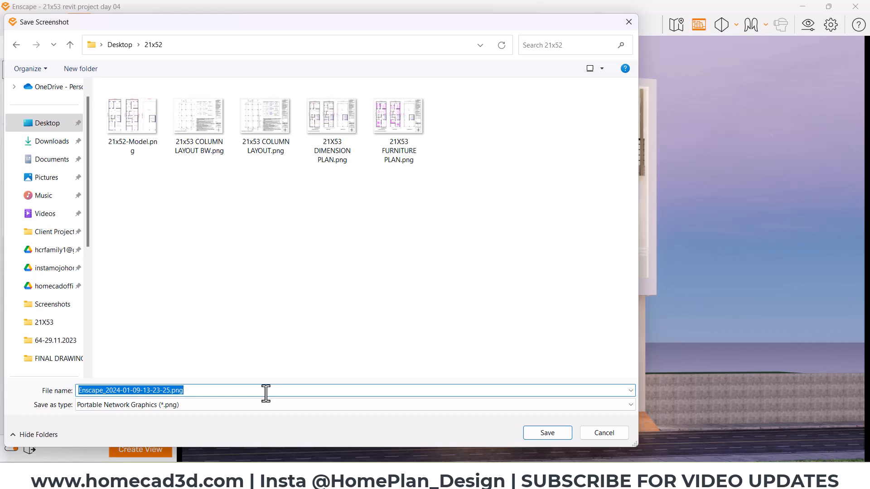
text(evening view)
key(Return)
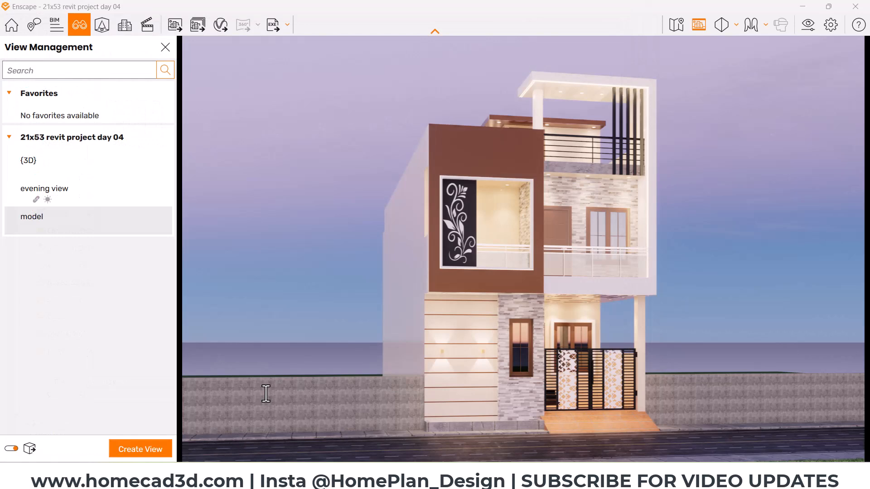